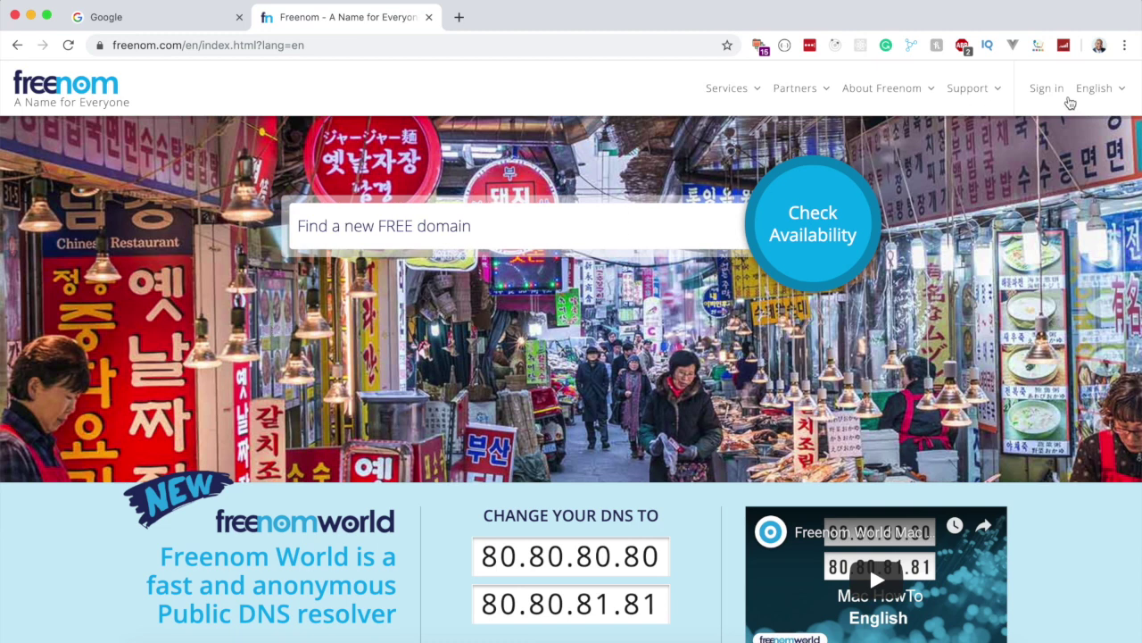
Sign in to the Freenom account with Google and open the page for registering a new domain.
click(1041, 93)
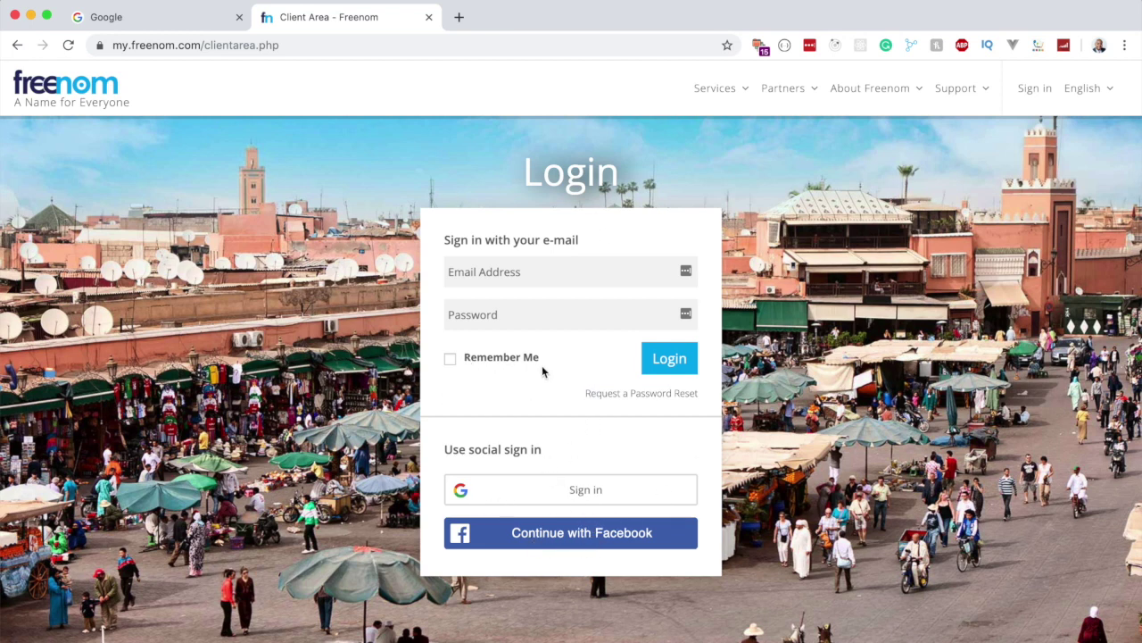
click(573, 497)
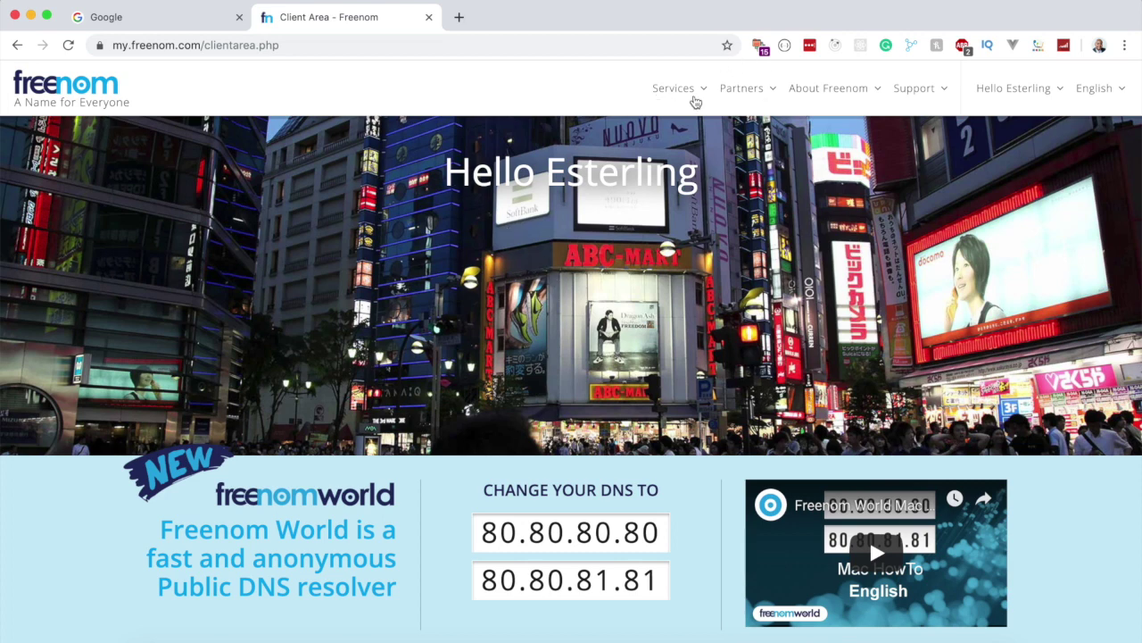
click(675, 103)
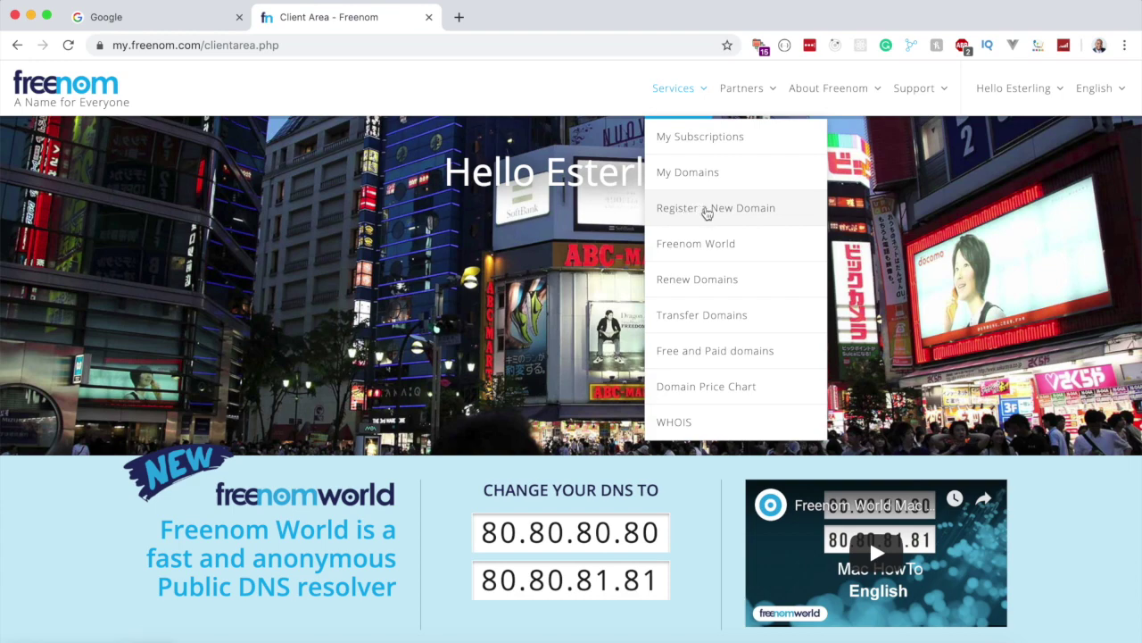
click(706, 209)
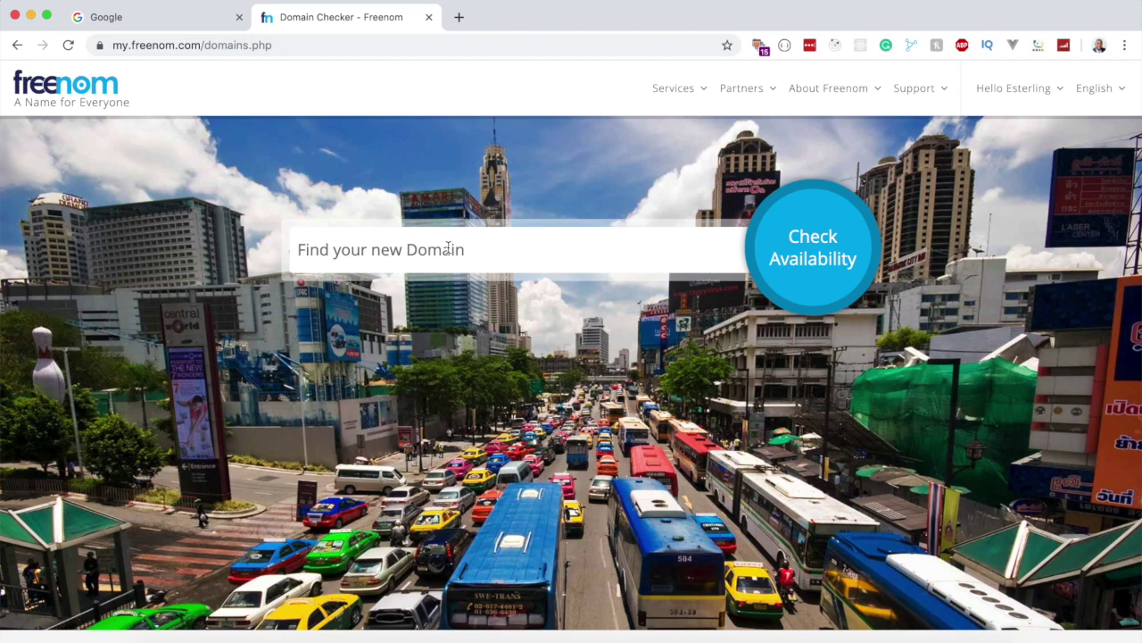
Check the availability of the domain name myoutubeportfolio.
text(myoutubeportfolio)
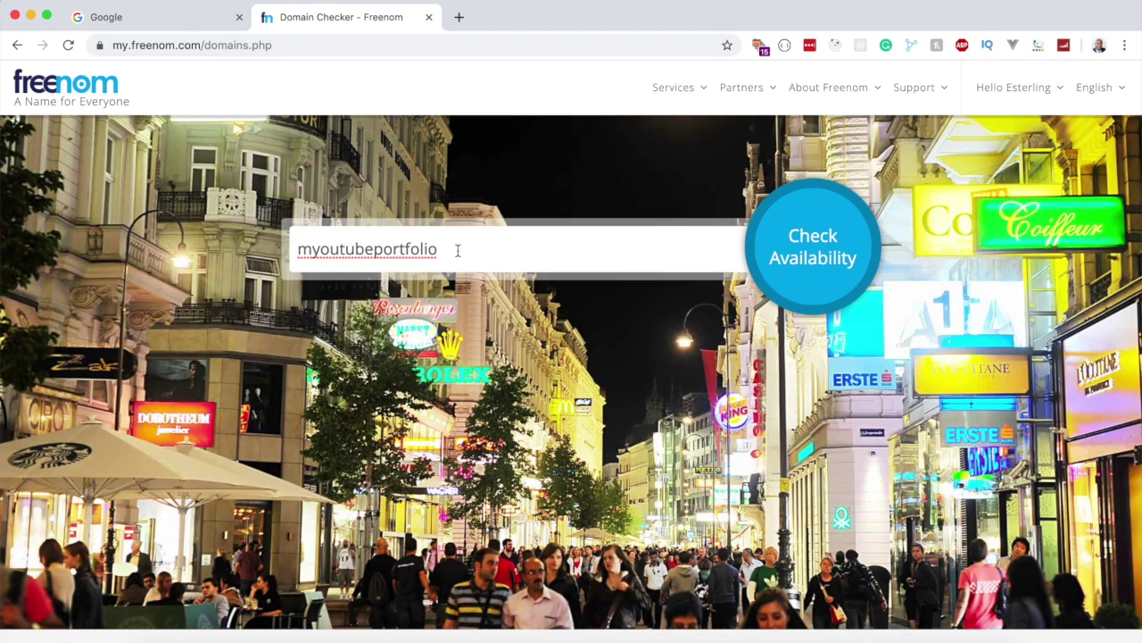
drag(457, 251, 239, 251)
click(416, 250)
click(808, 258)
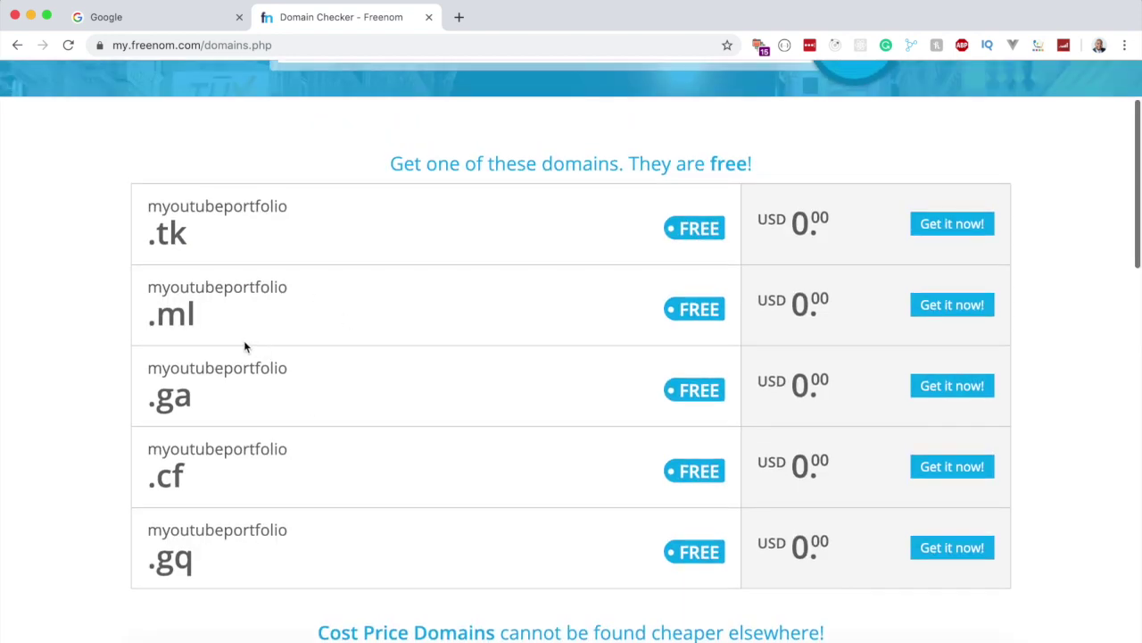
Examine the free and cost price domain extensions offered for myoutubeportfolio.
scroll(242, 343, down, 1)
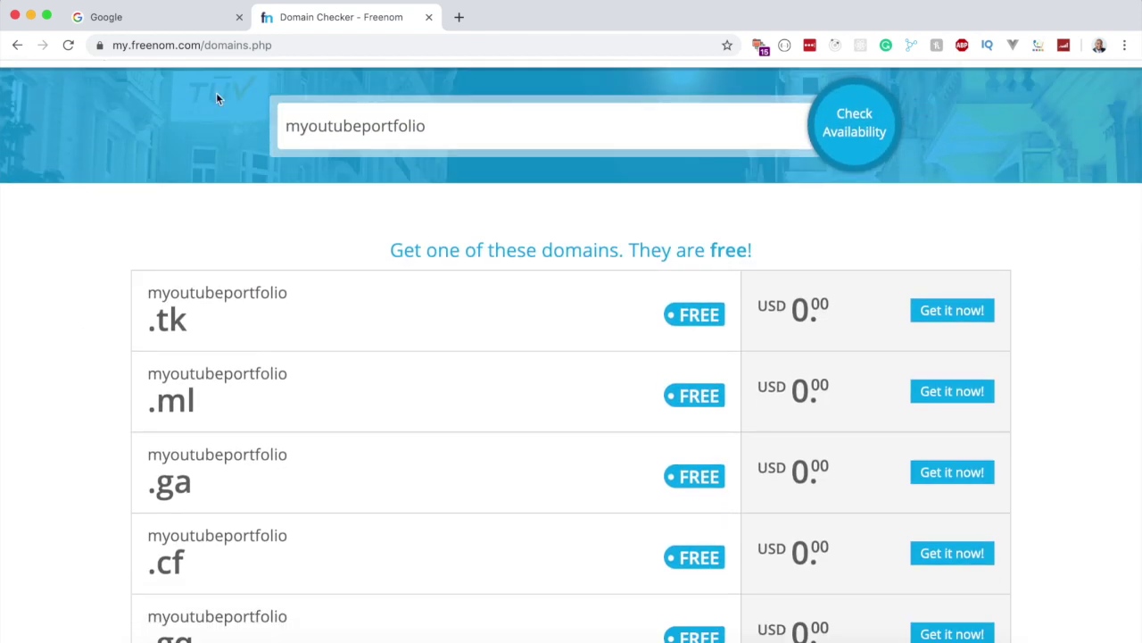
click(292, 45)
click(148, 44)
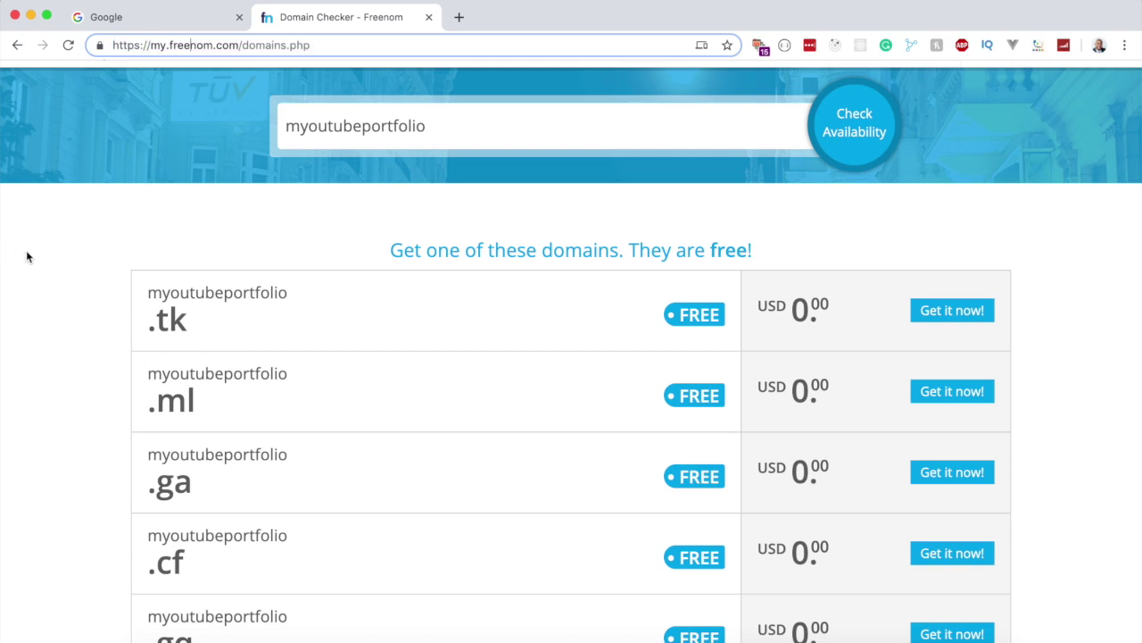
scroll(43, 265, down, 1)
scroll(89, 288, down, 1)
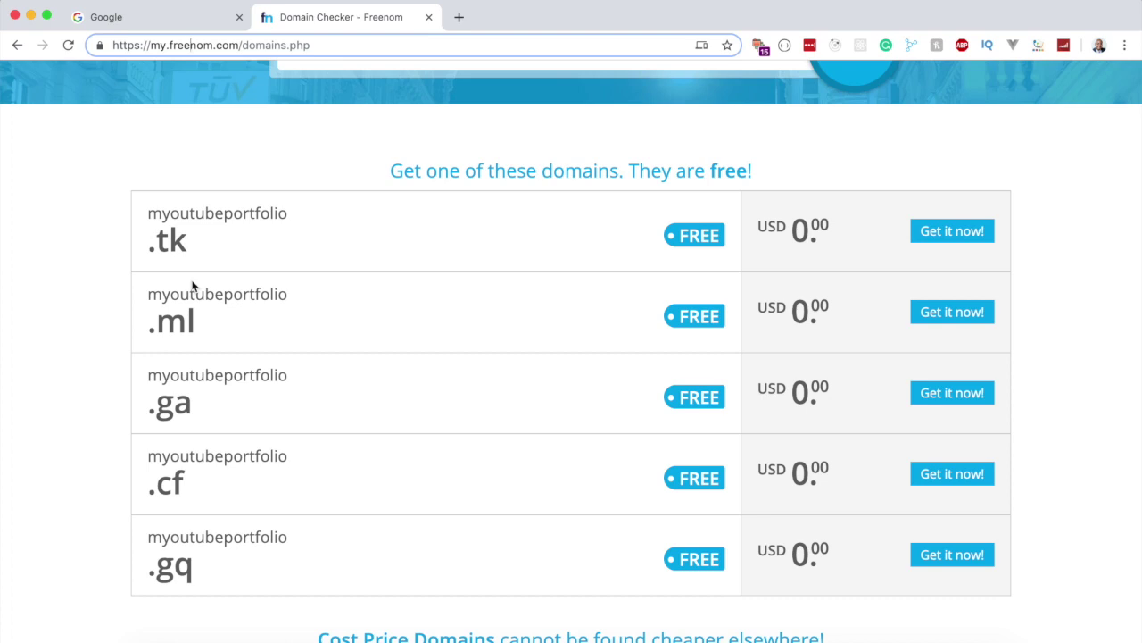
scroll(178, 339, down, 5)
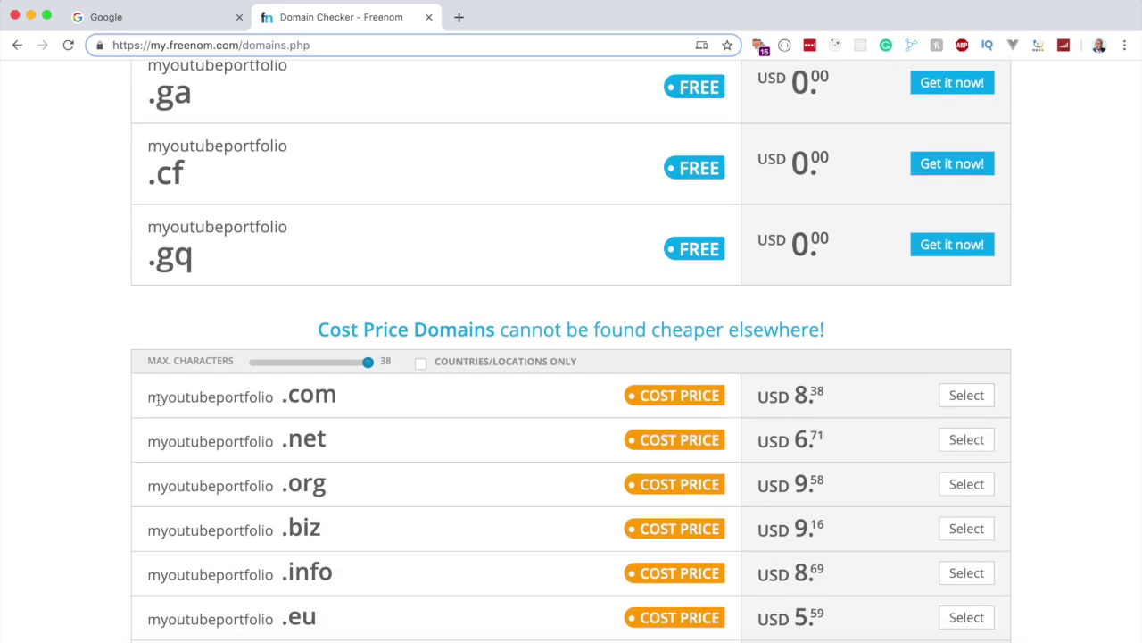
drag(148, 398, 297, 401)
click(299, 401)
scroll(214, 375, up, 5)
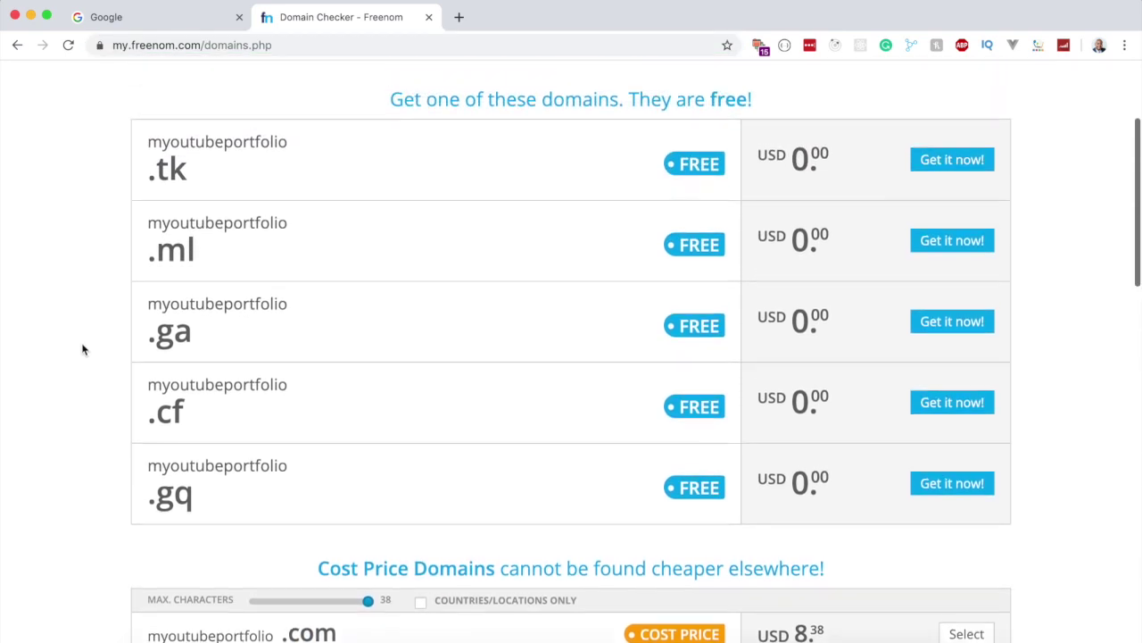
scroll(82, 349, up, 1)
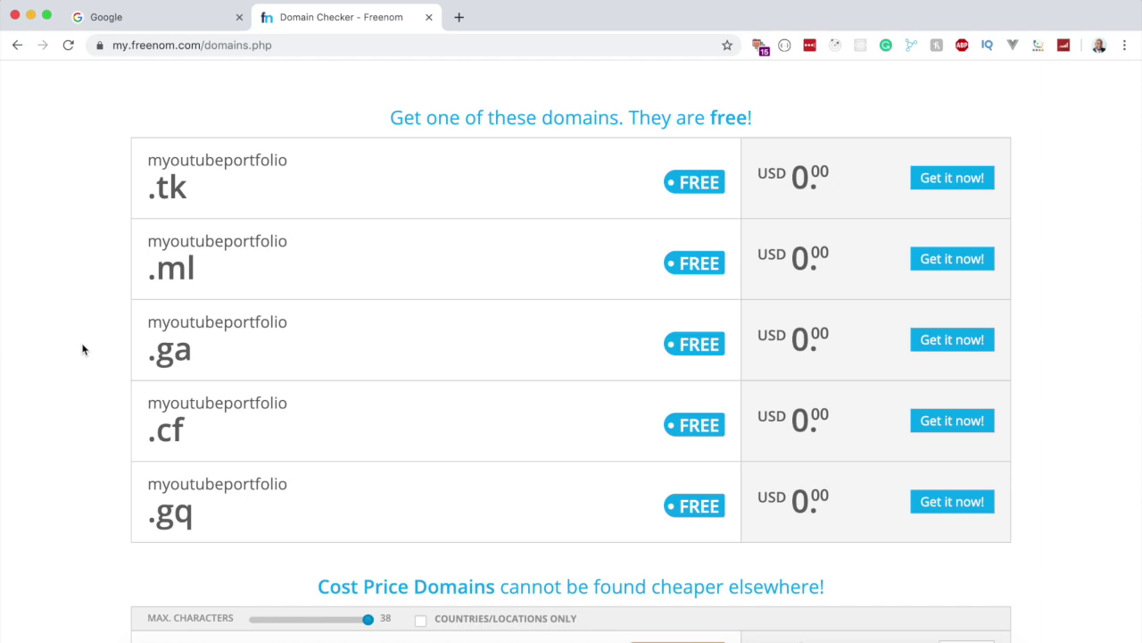
scroll(82, 349, up, 1)
drag(148, 217, 204, 221)
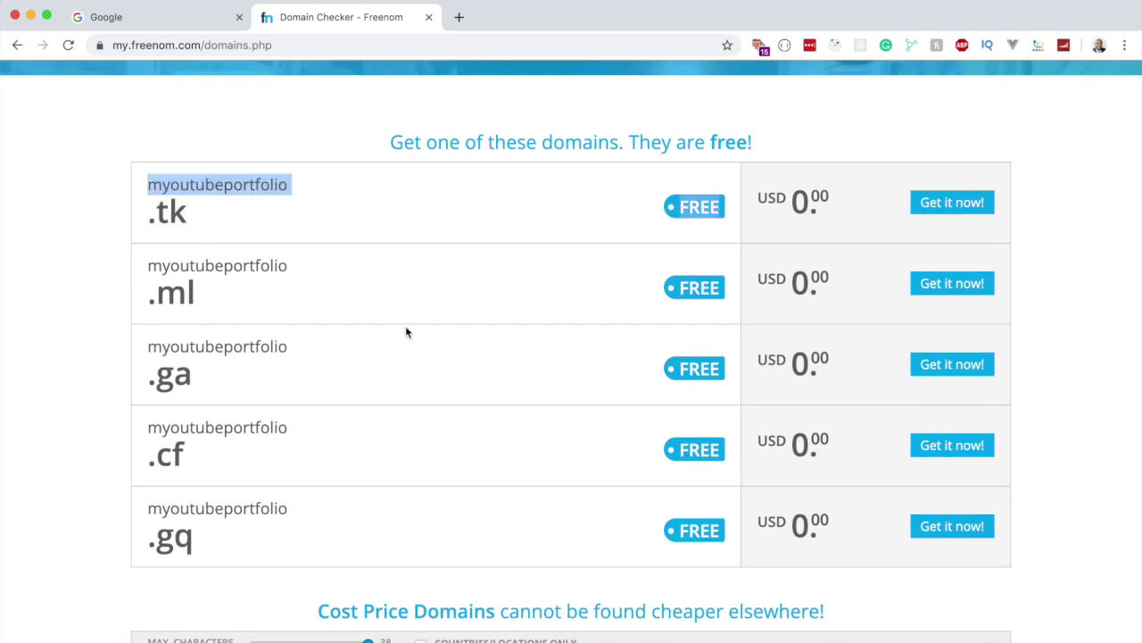
scroll(313, 337, up, 3)
click(376, 302)
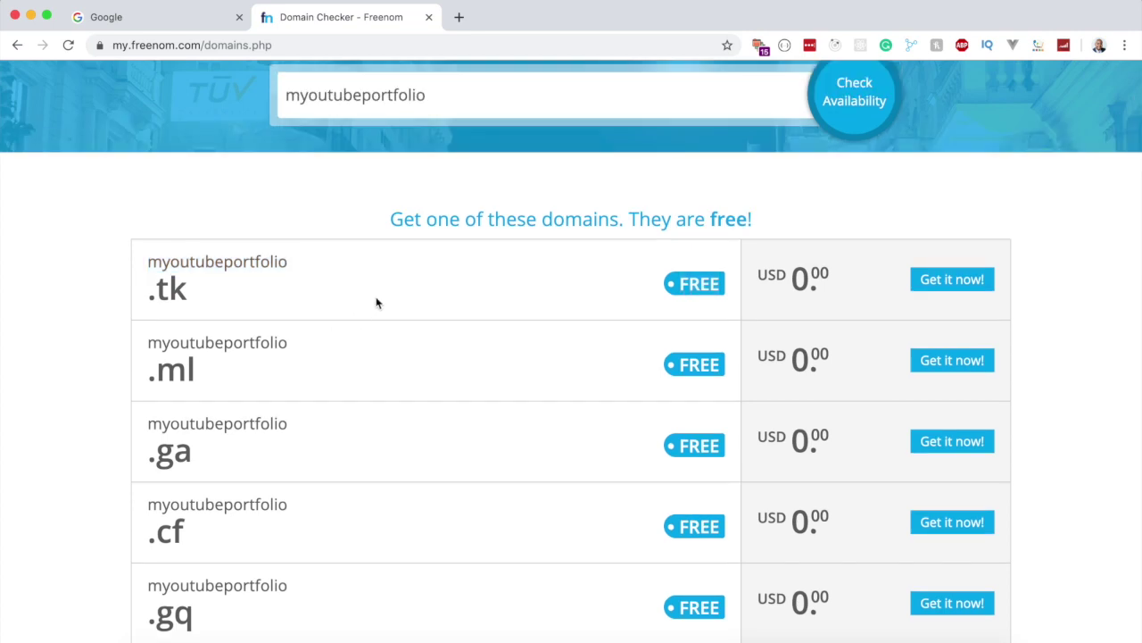
Add the free myoutubeportfolio.tk domain to the cart and proceed to checkout.
click(953, 280)
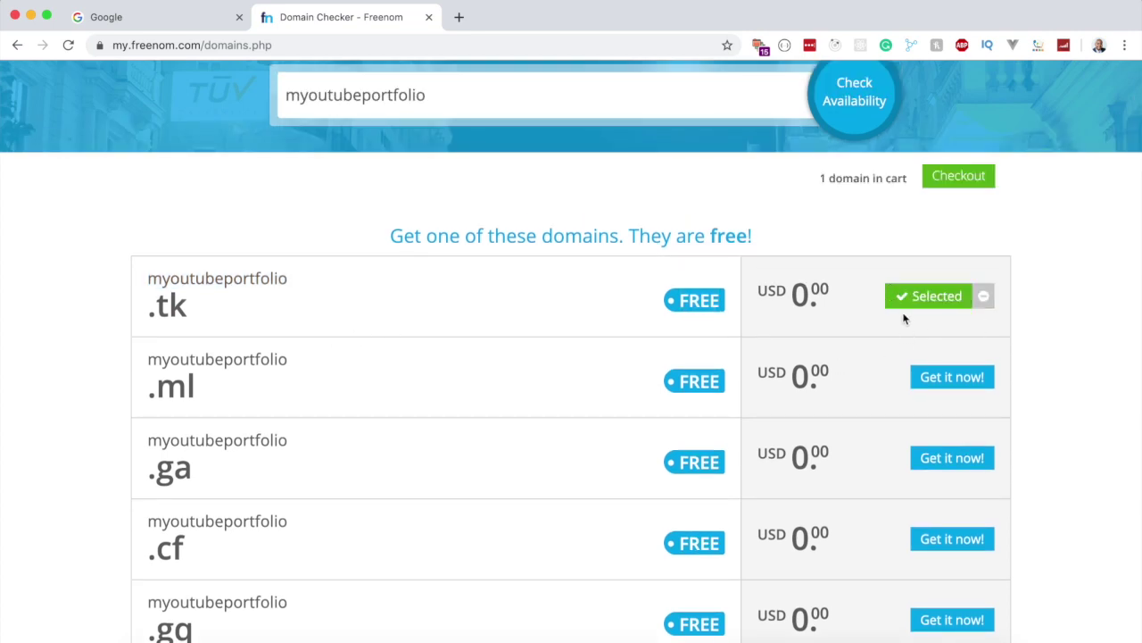
scroll(897, 312, up, 2)
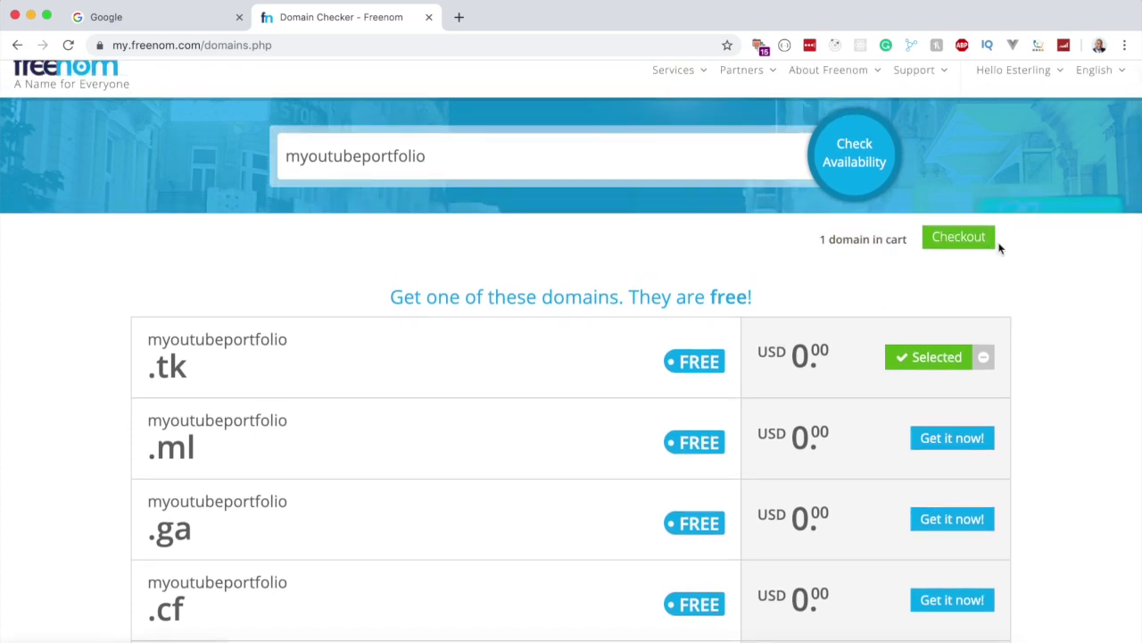
scroll(1020, 250, up, 1)
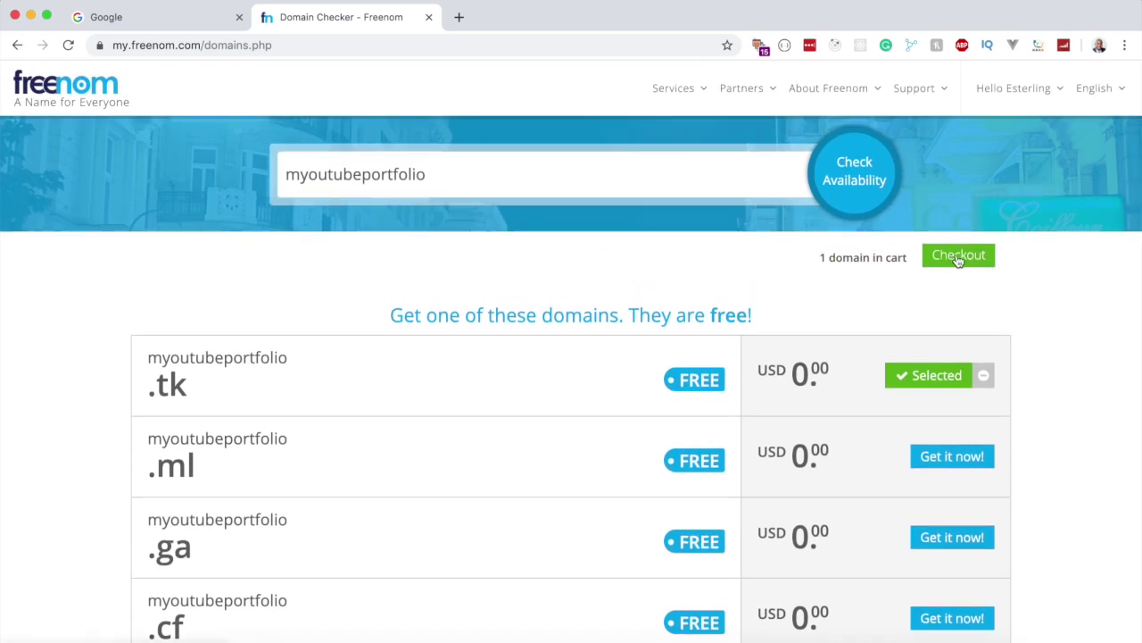
click(958, 257)
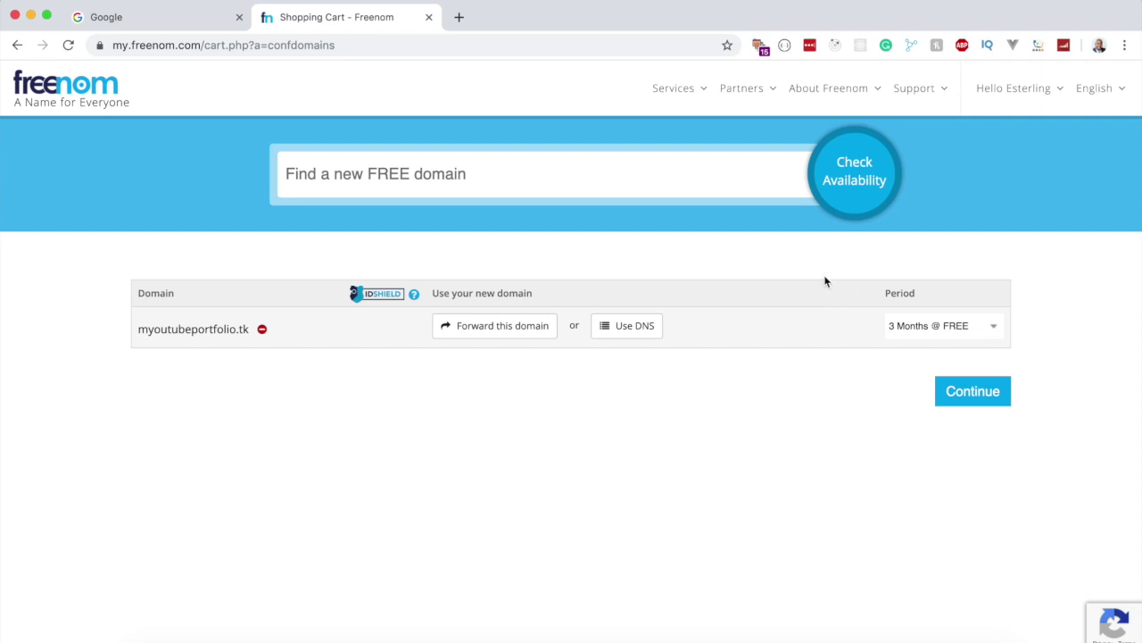
Set the registration period of myoutubeportfolio.tk to 12 Months @ FREE and continue to the order review.
click(937, 326)
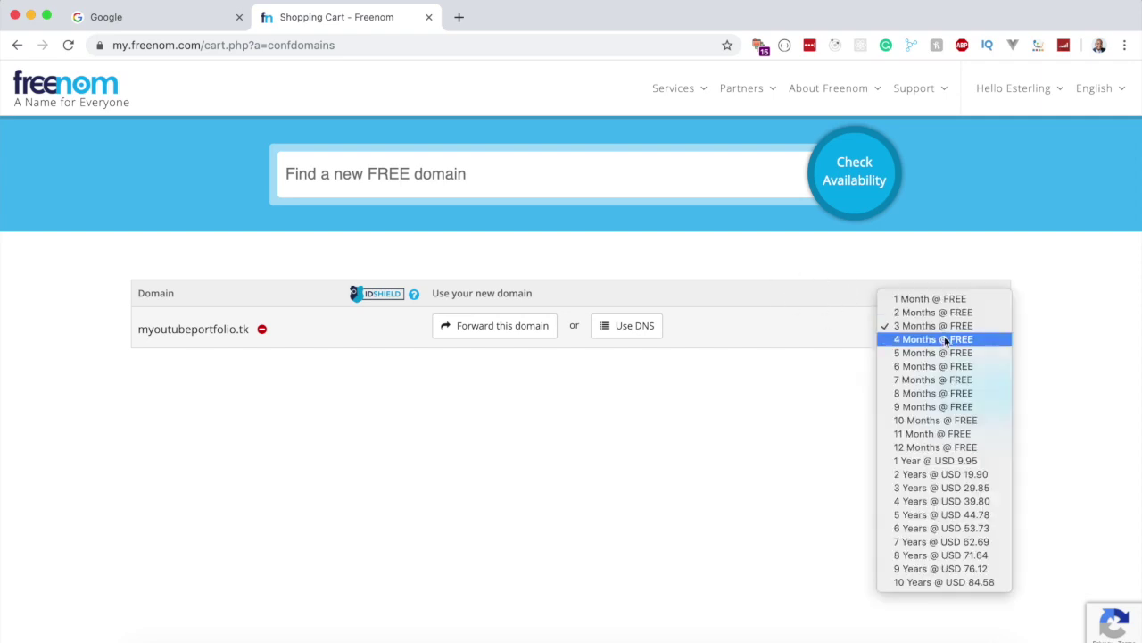
click(937, 447)
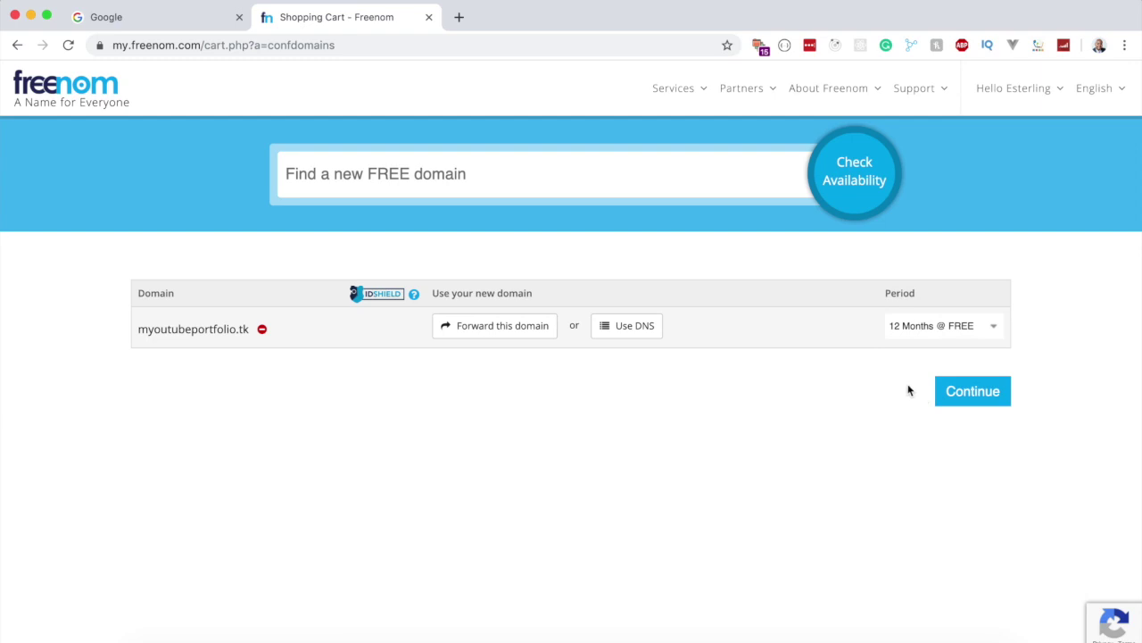
click(914, 328)
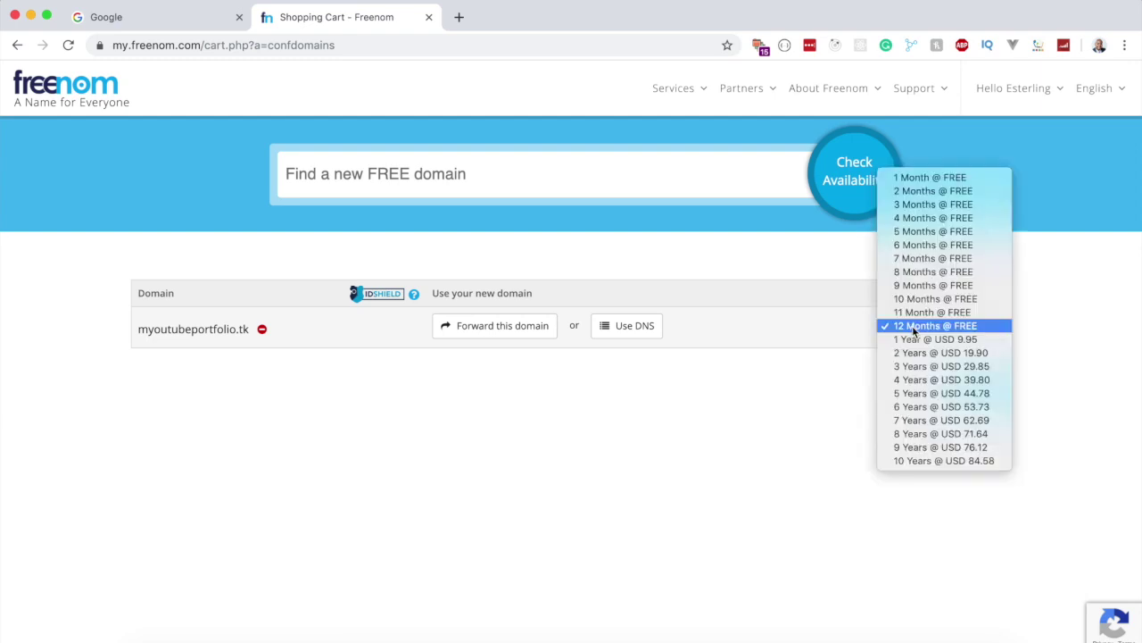
click(821, 389)
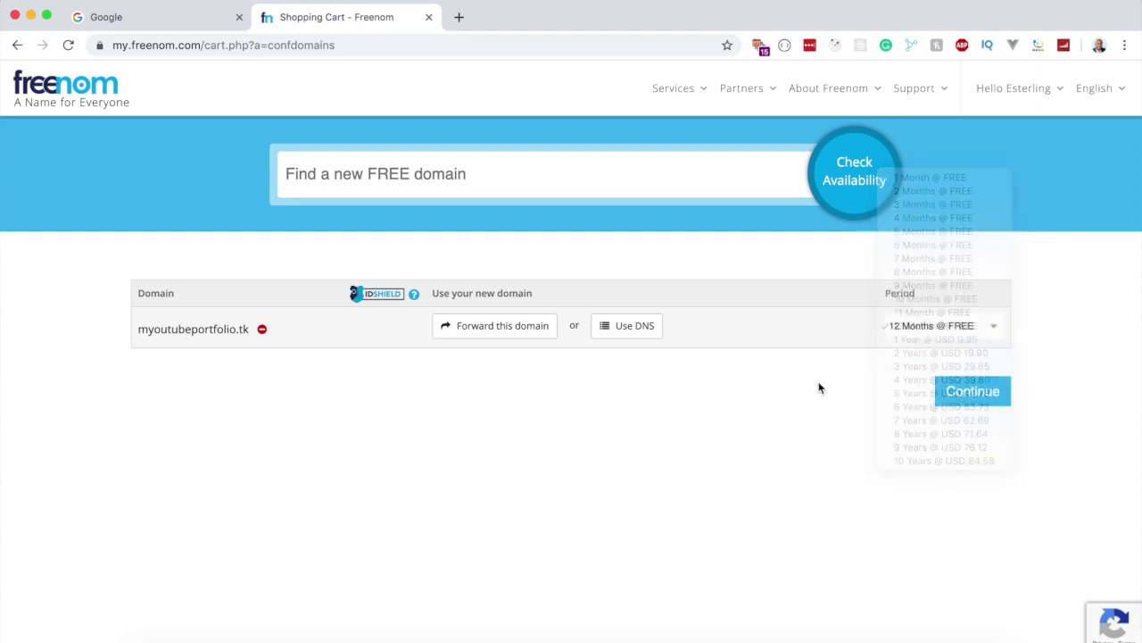
click(931, 328)
click(833, 349)
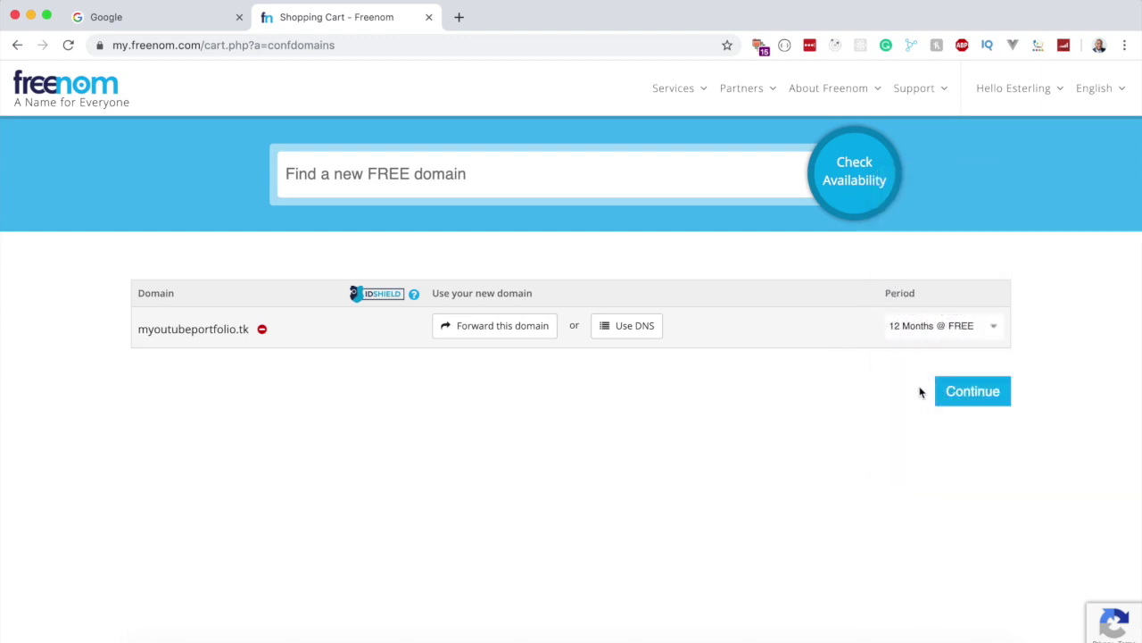
click(966, 396)
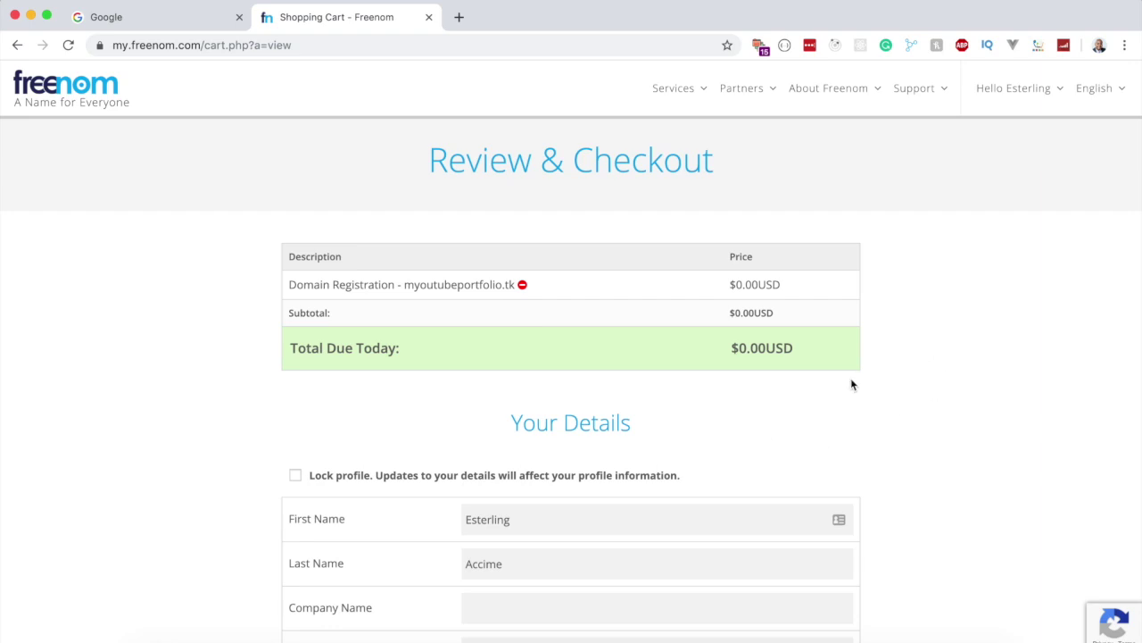
Review the order summary and the name, address and zip code fields of the customer details form.
scroll(787, 405, down, 1)
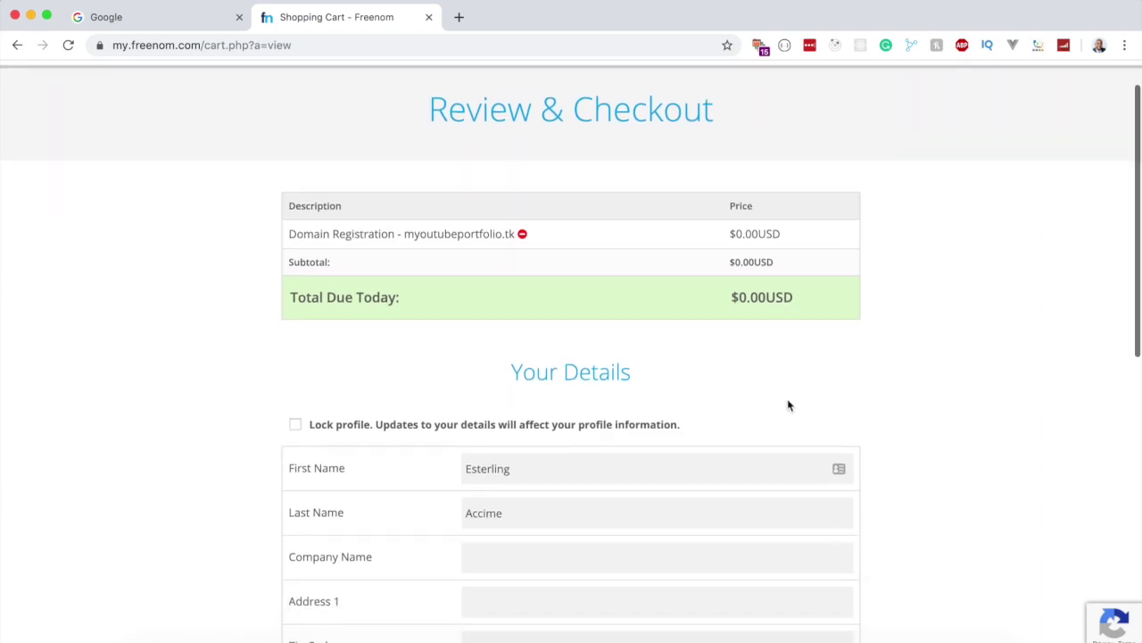
scroll(787, 405, down, 5)
scroll(787, 405, down, 1)
click(508, 189)
double_click(488, 186)
click(523, 224)
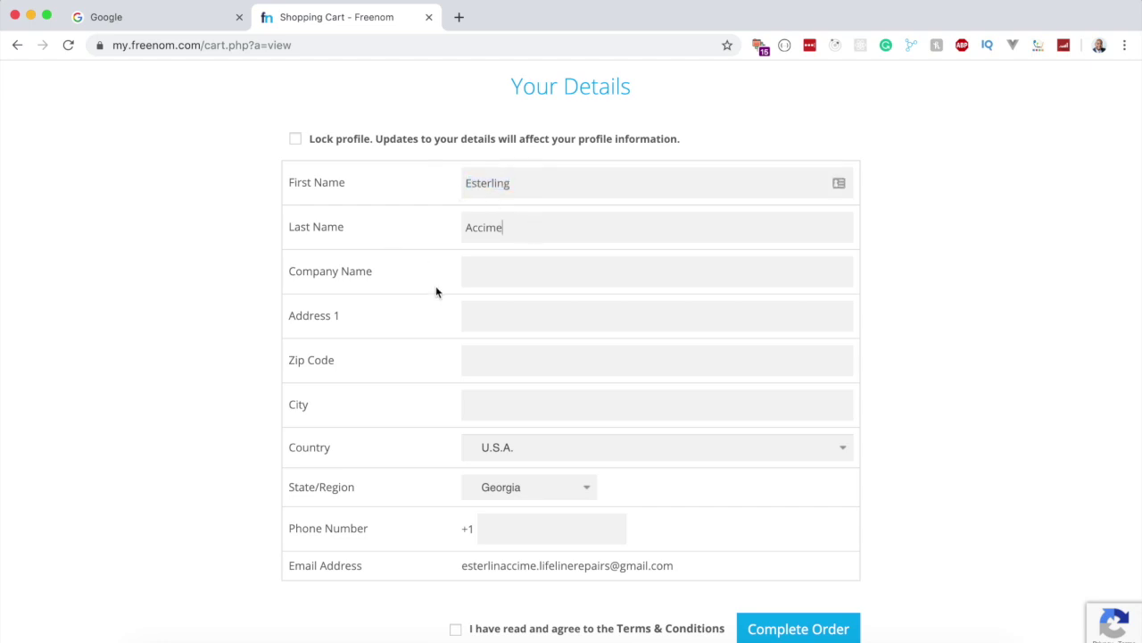
click(489, 314)
click(491, 369)
Accept the Terms & Conditions and complete the domain order.
scroll(696, 570, down, 3)
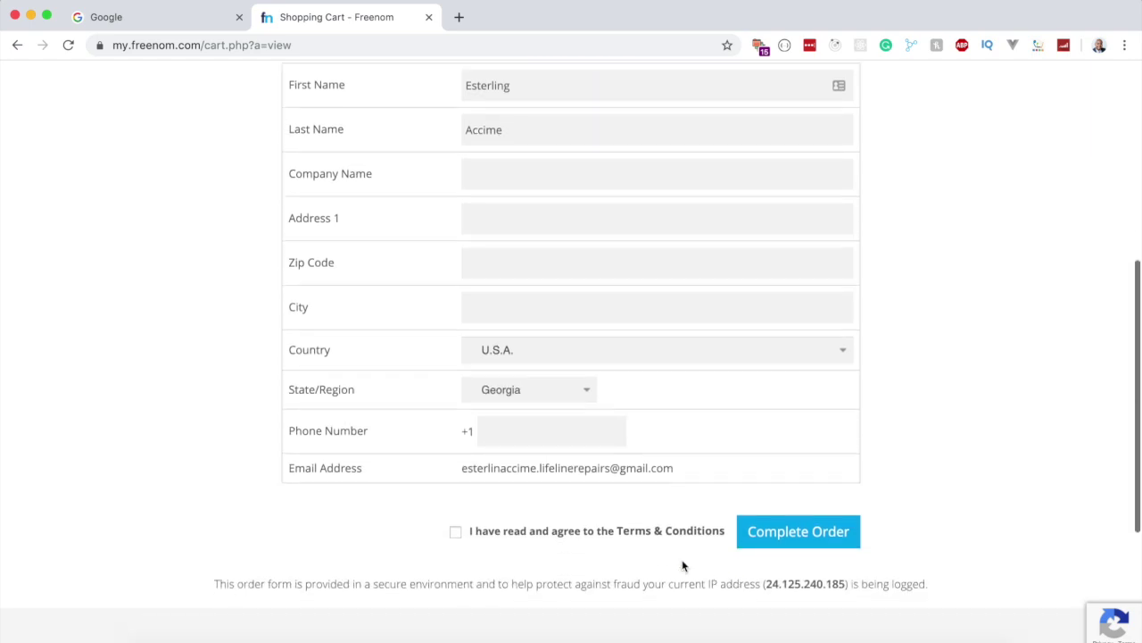
click(456, 534)
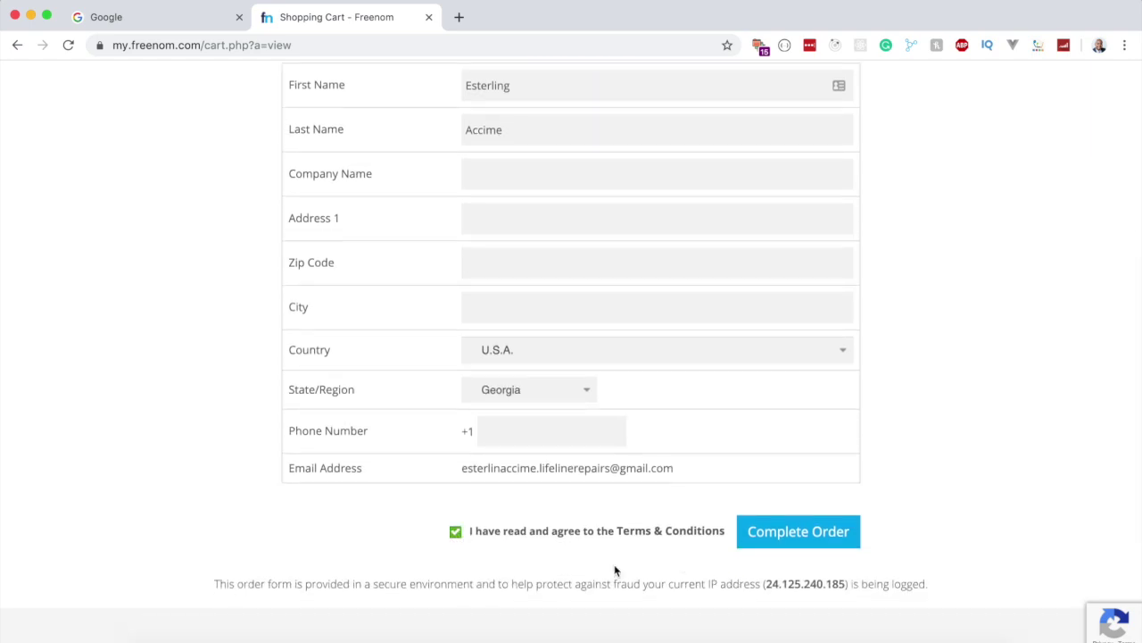
click(797, 537)
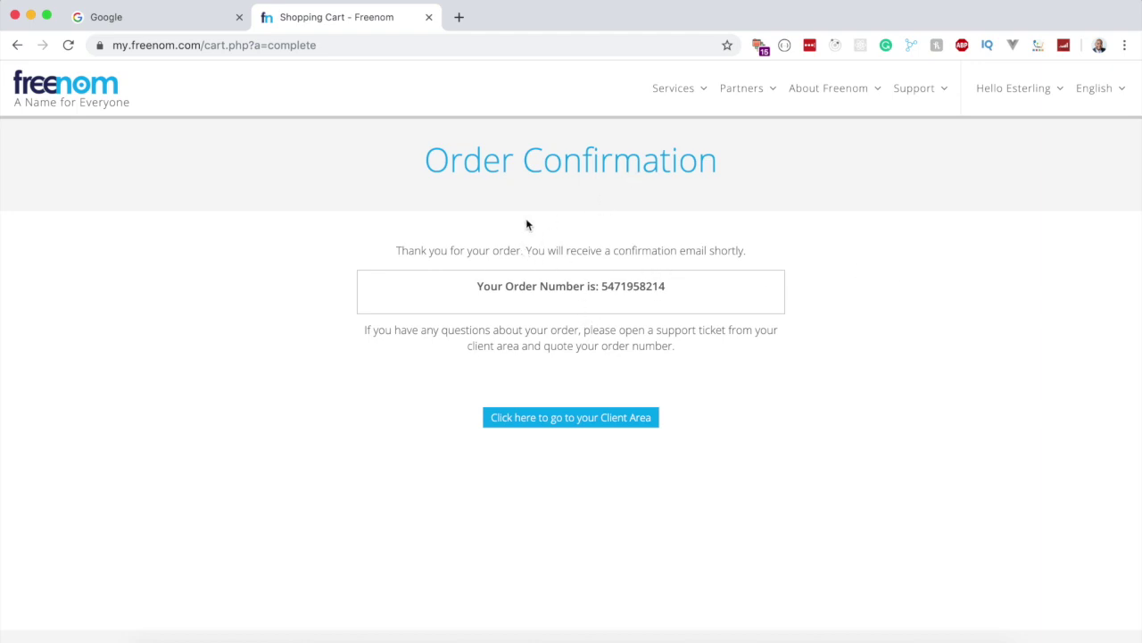
Open the list of registered domains in the account and check the entry for myoutubeportfolio.tk.
click(682, 92)
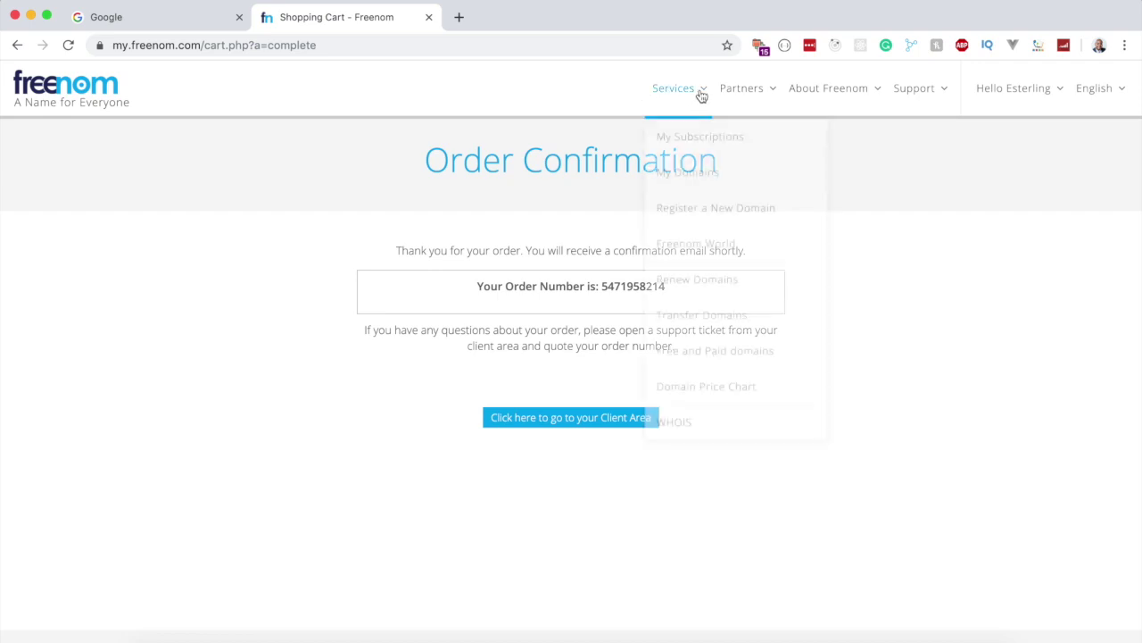
click(691, 175)
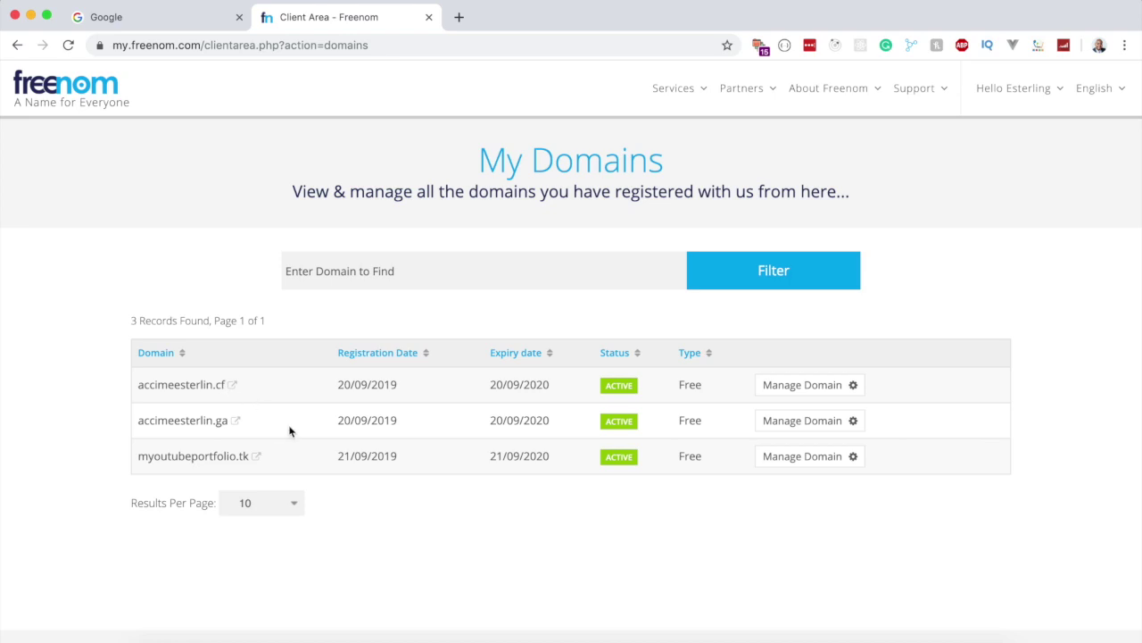
drag(135, 455, 253, 455)
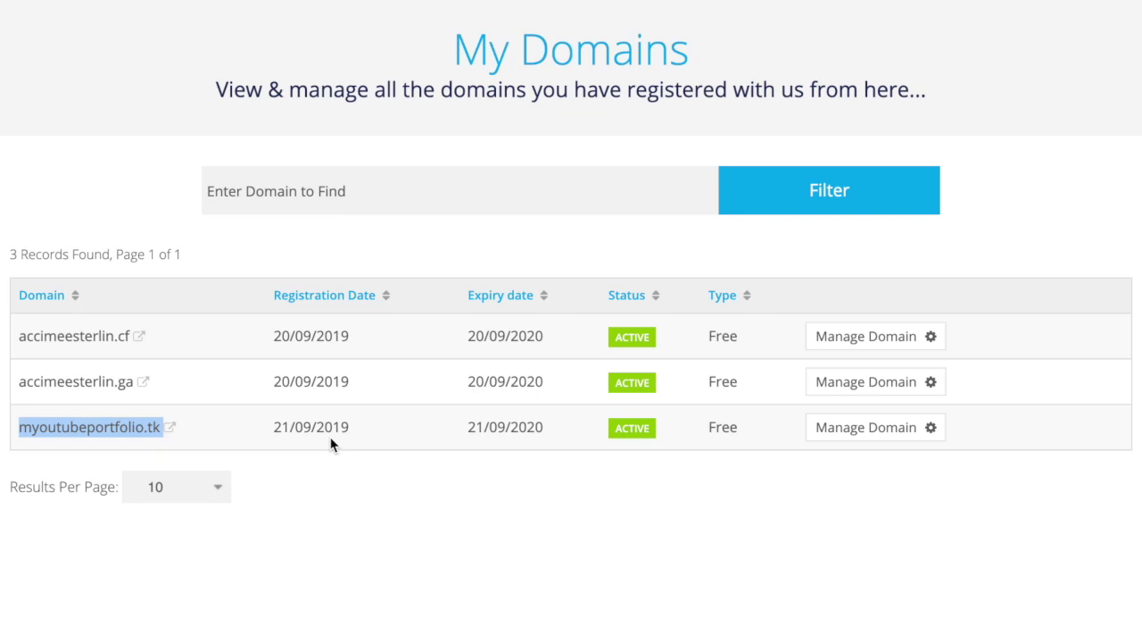
click(37, 178)
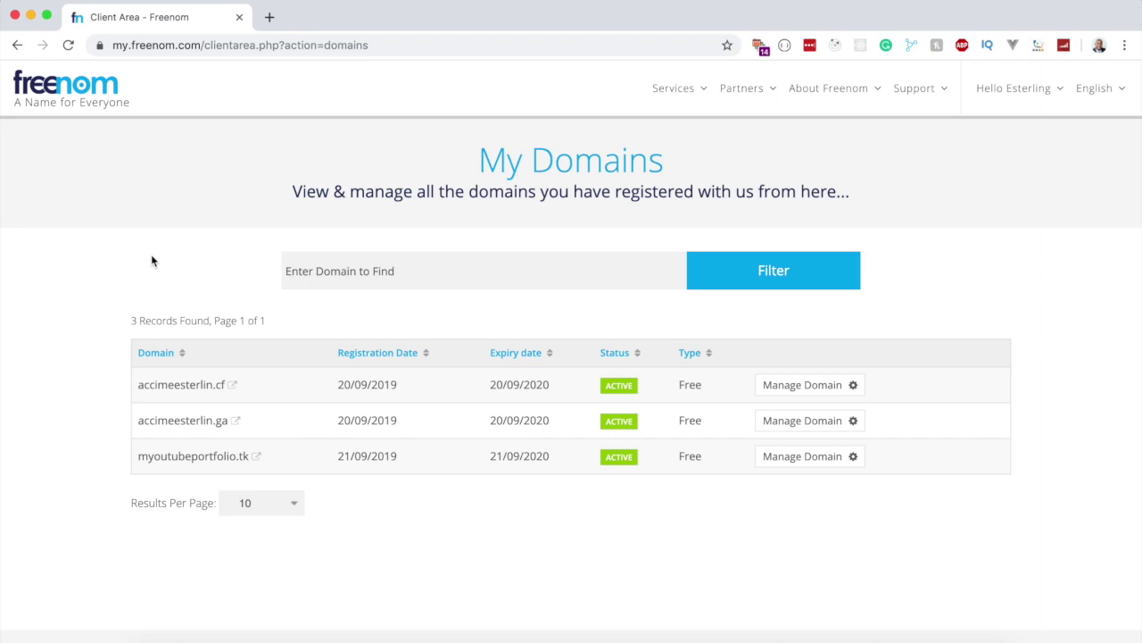
Switch to the YouTube S3 Deployment folder in Finder and select the angularapp, react_app and vue_app folders.
click(153, 636)
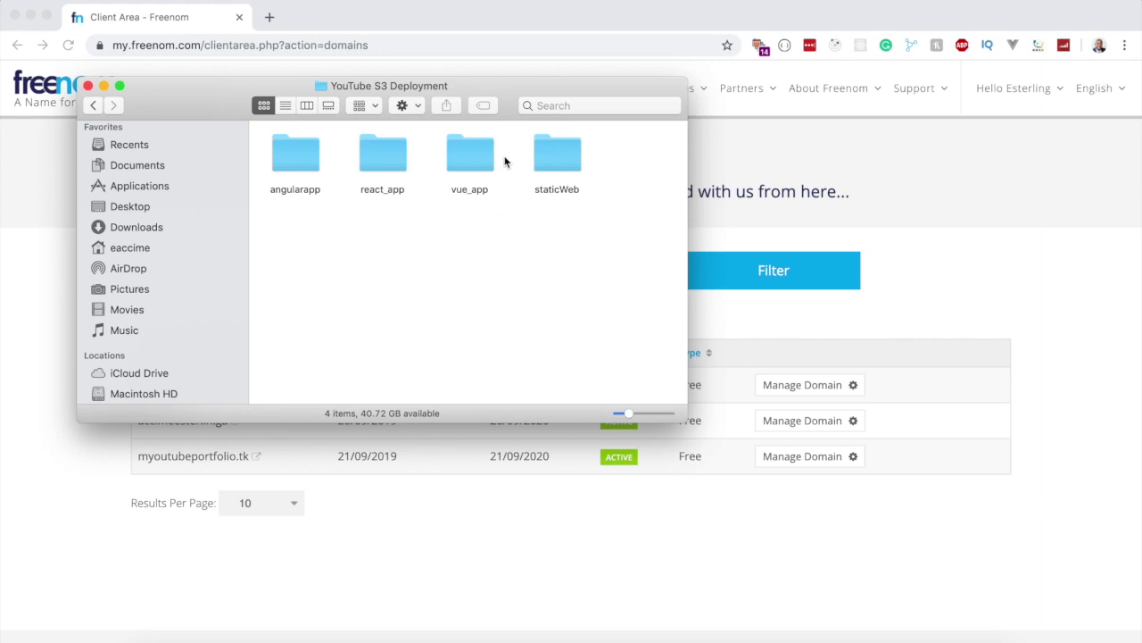
drag(511, 158, 259, 161)
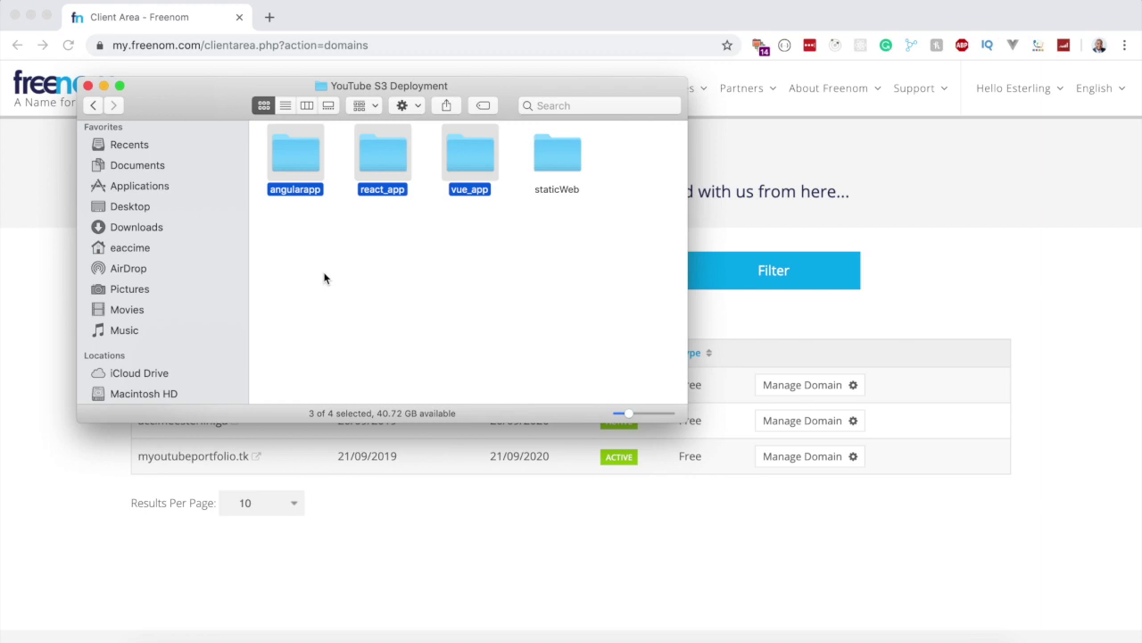
Open index.html from the staticWeb folder in the browser and examine the page's logo, footer and local file address.
click(403, 282)
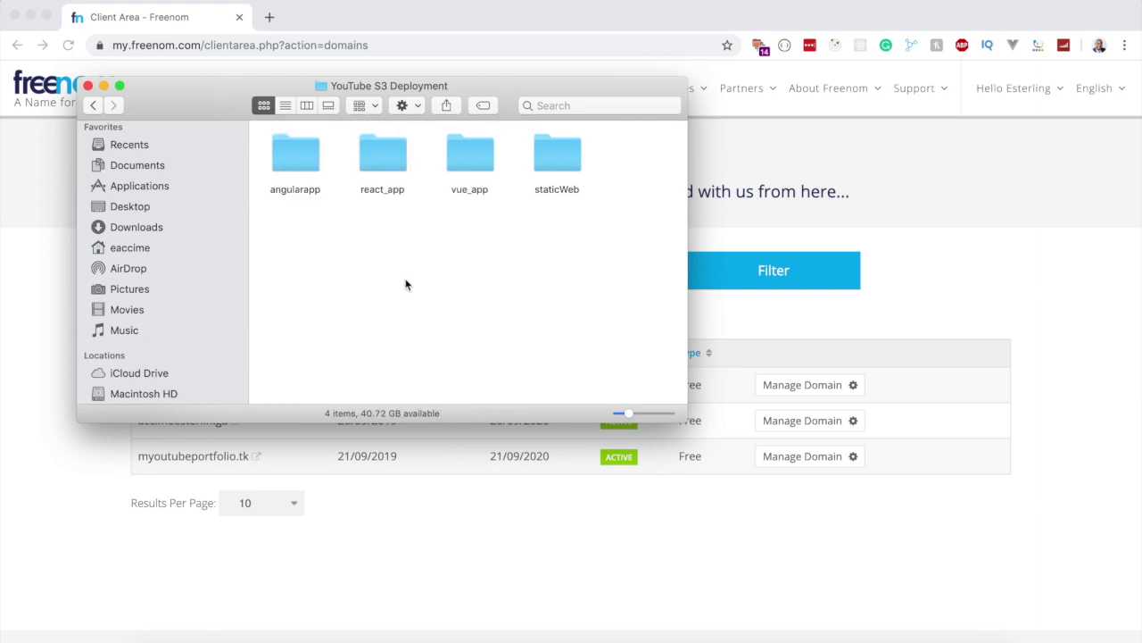
click(561, 157)
double_click(561, 157)
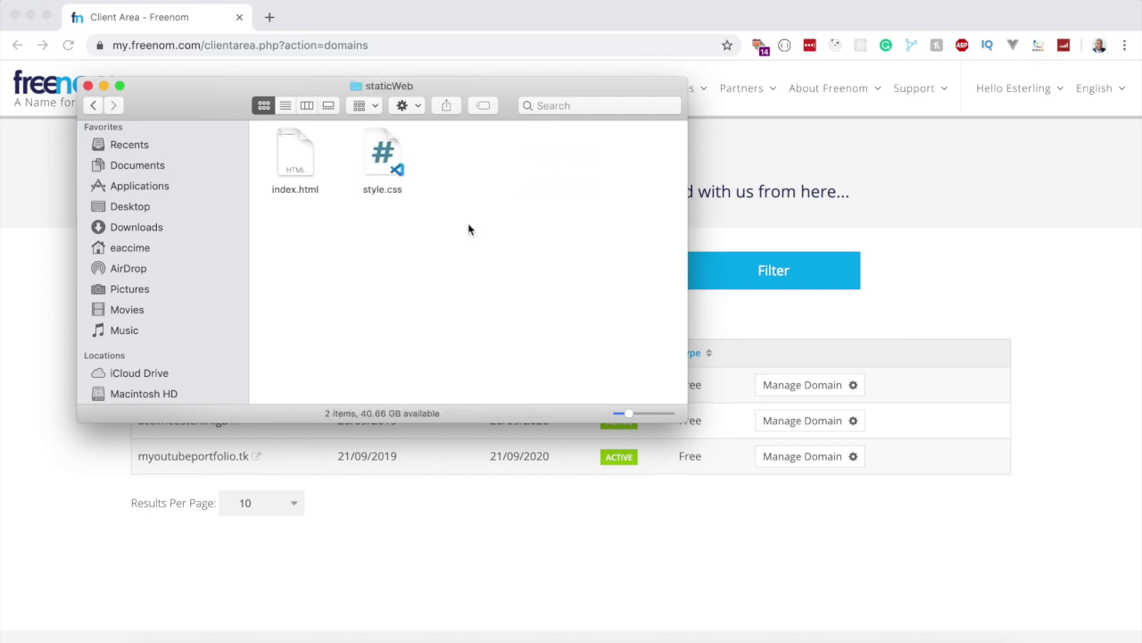
double_click(294, 158)
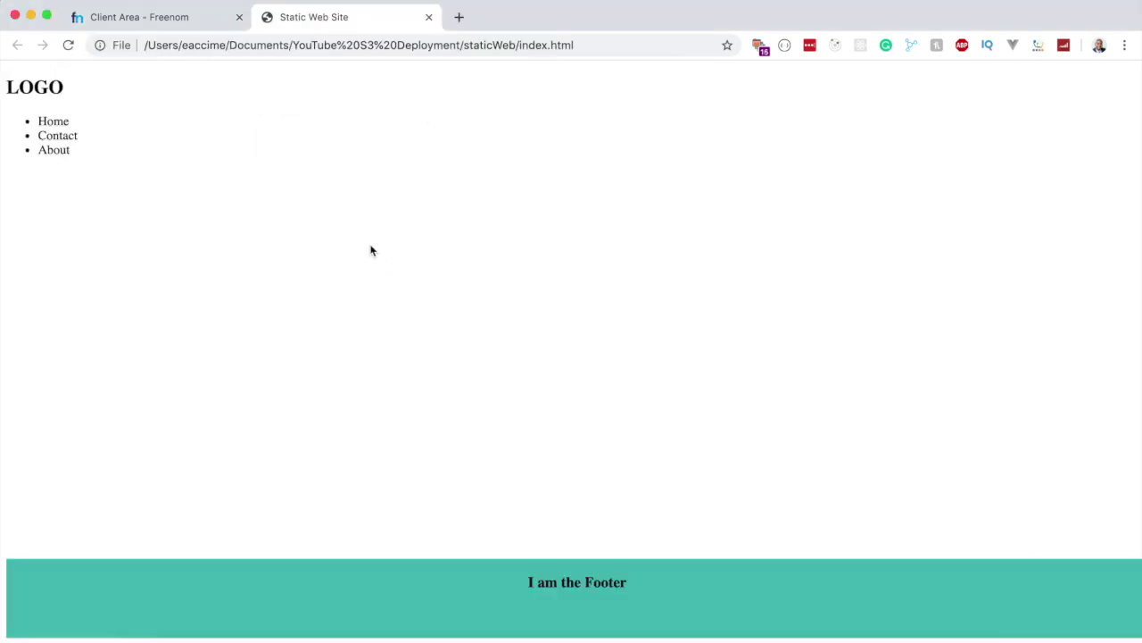
double_click(35, 86)
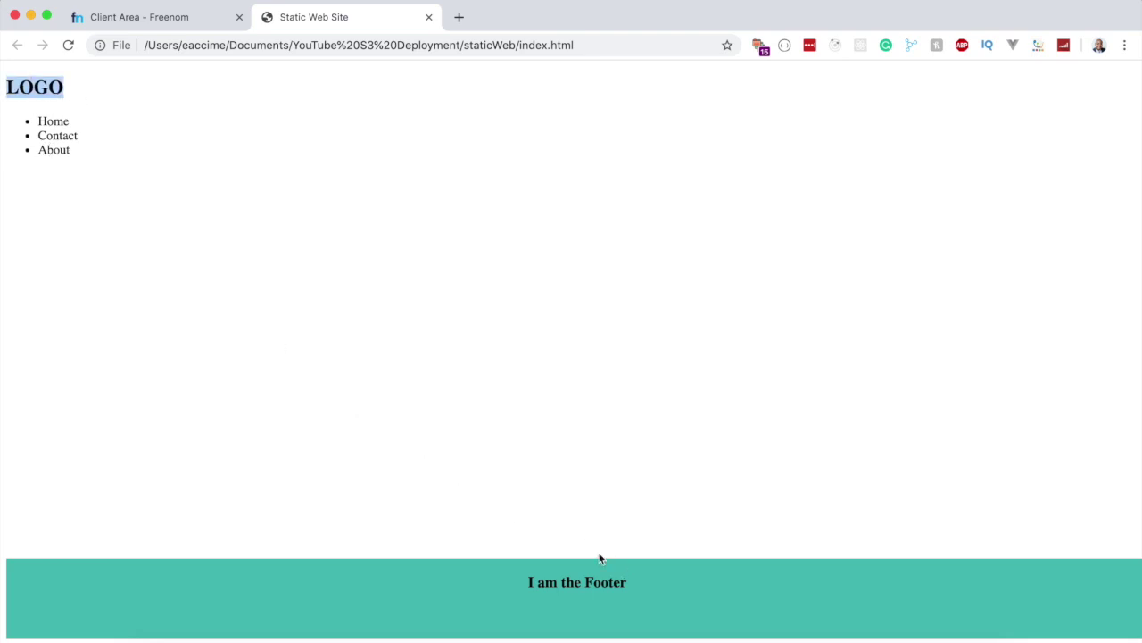
click(399, 454)
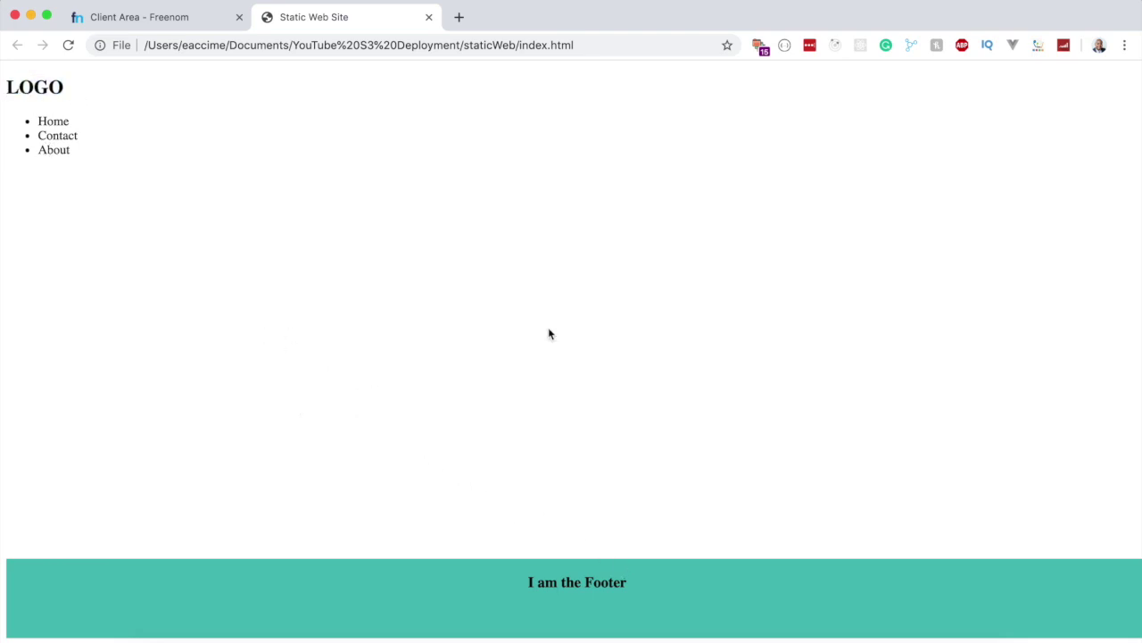
click(533, 40)
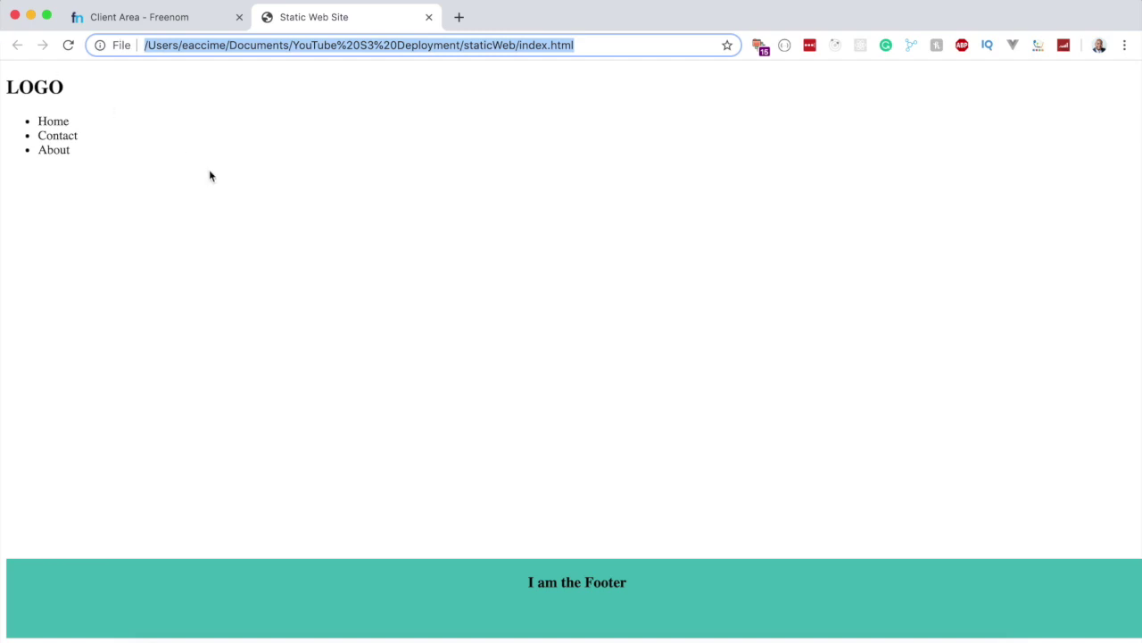
Switch to Finder and review the staticWeb files, plus the angularapp, react_app and vue_app folders in YouTube S3 Deployment.
key(super+Tab)
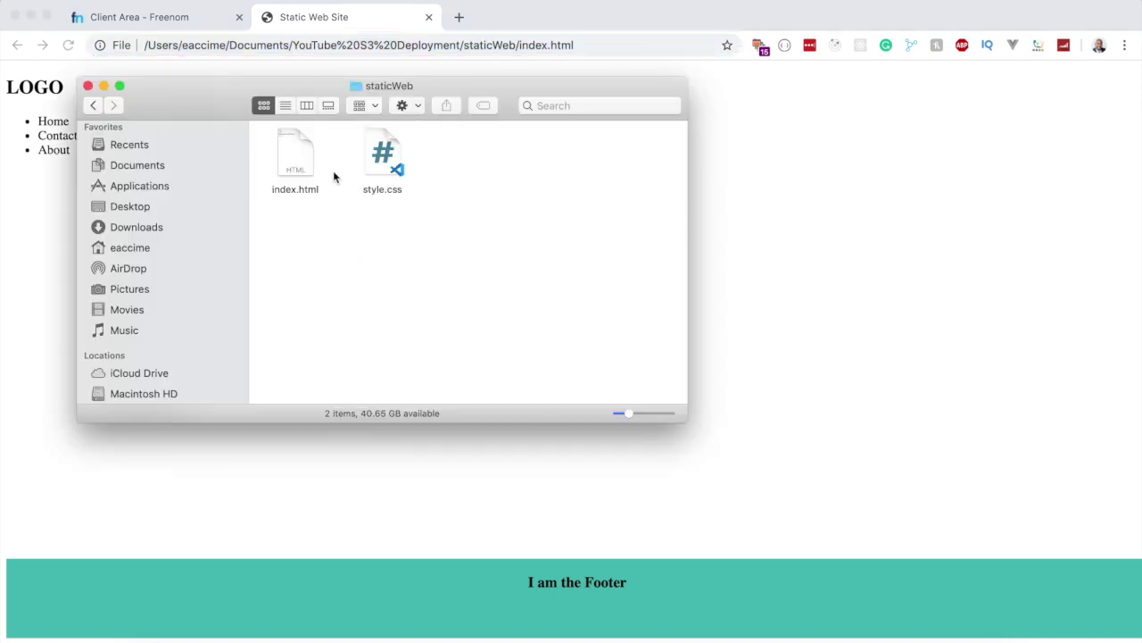
drag(456, 176, 287, 174)
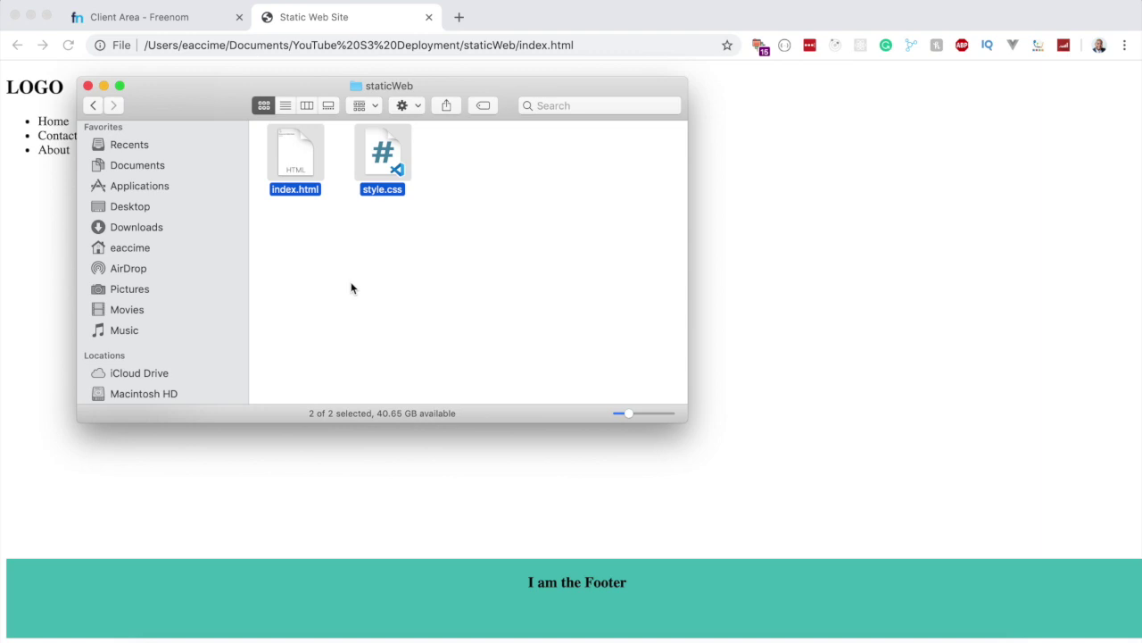
click(352, 287)
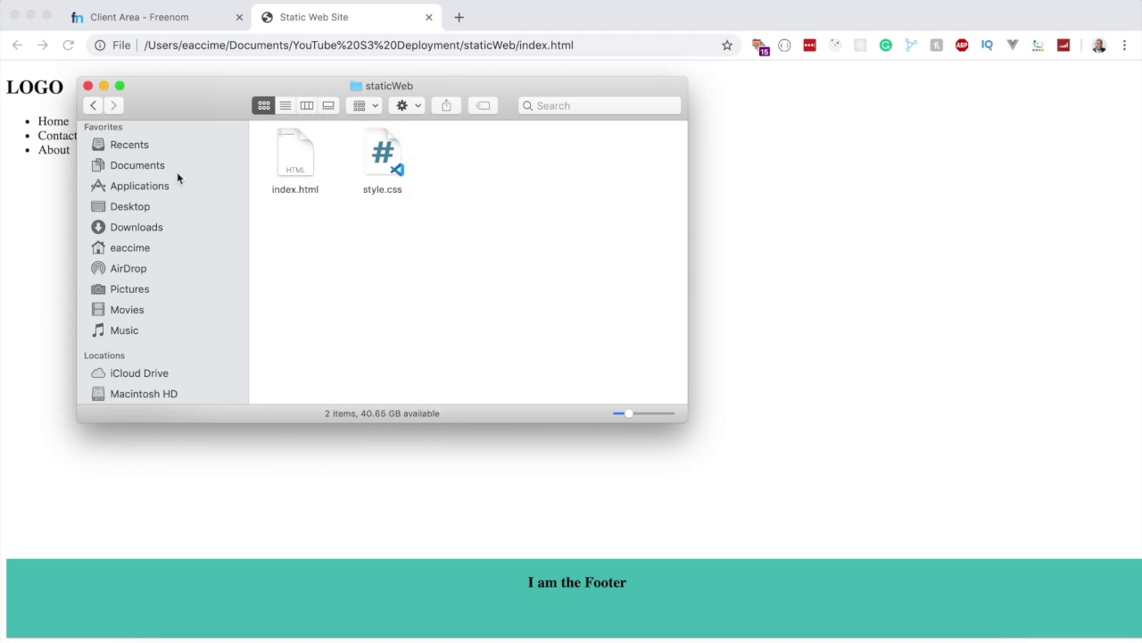
click(101, 109)
click(297, 161)
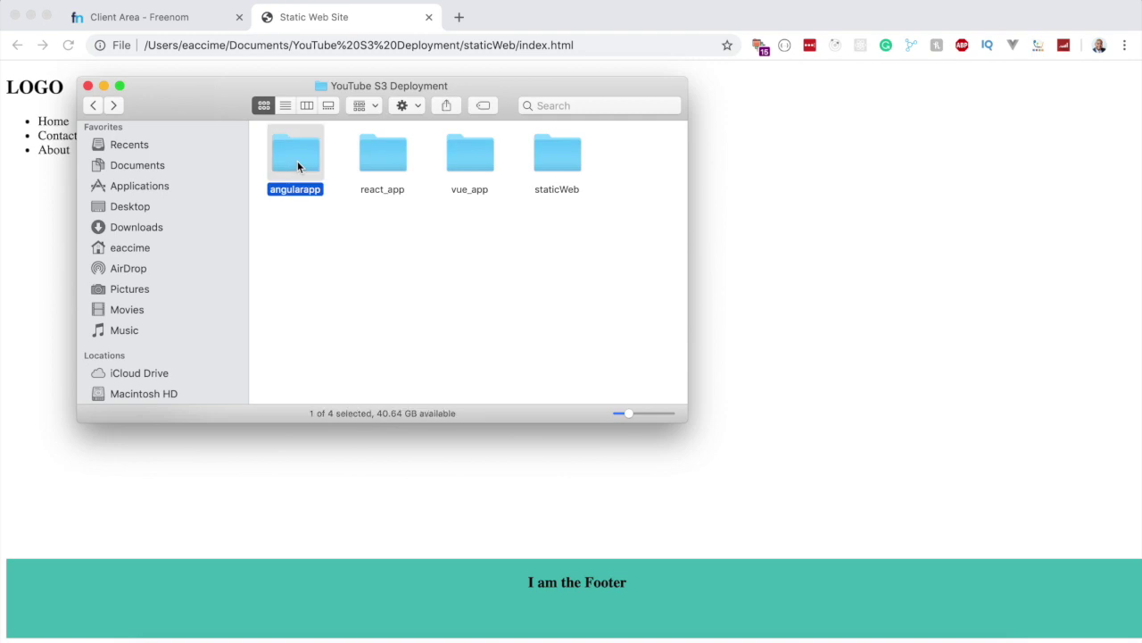
click(364, 172)
click(466, 168)
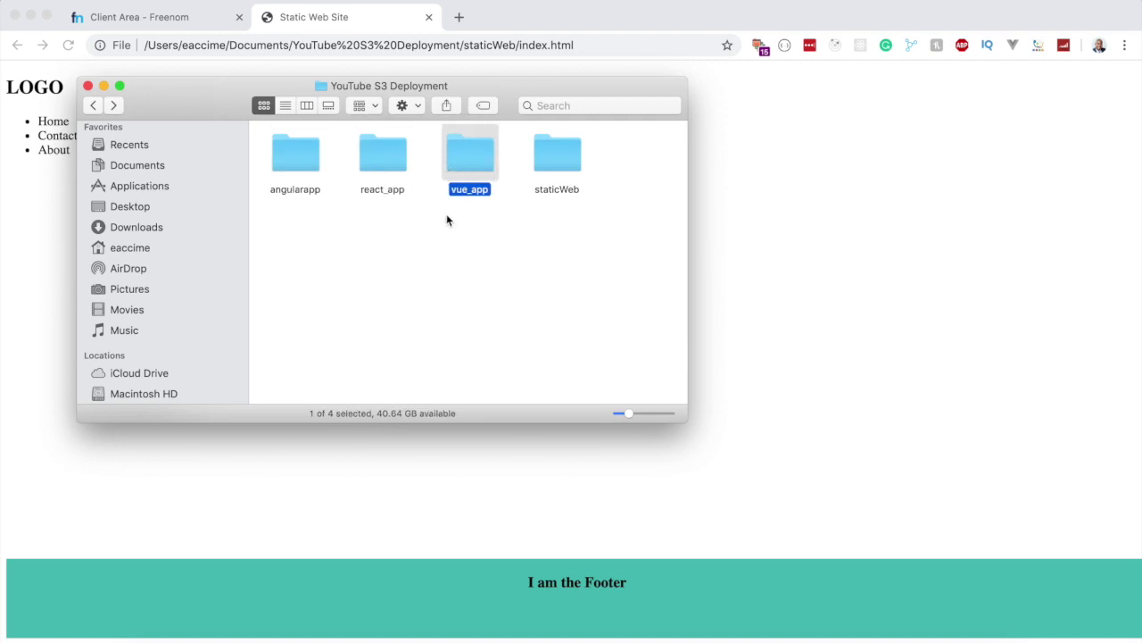
key(super+Tab)
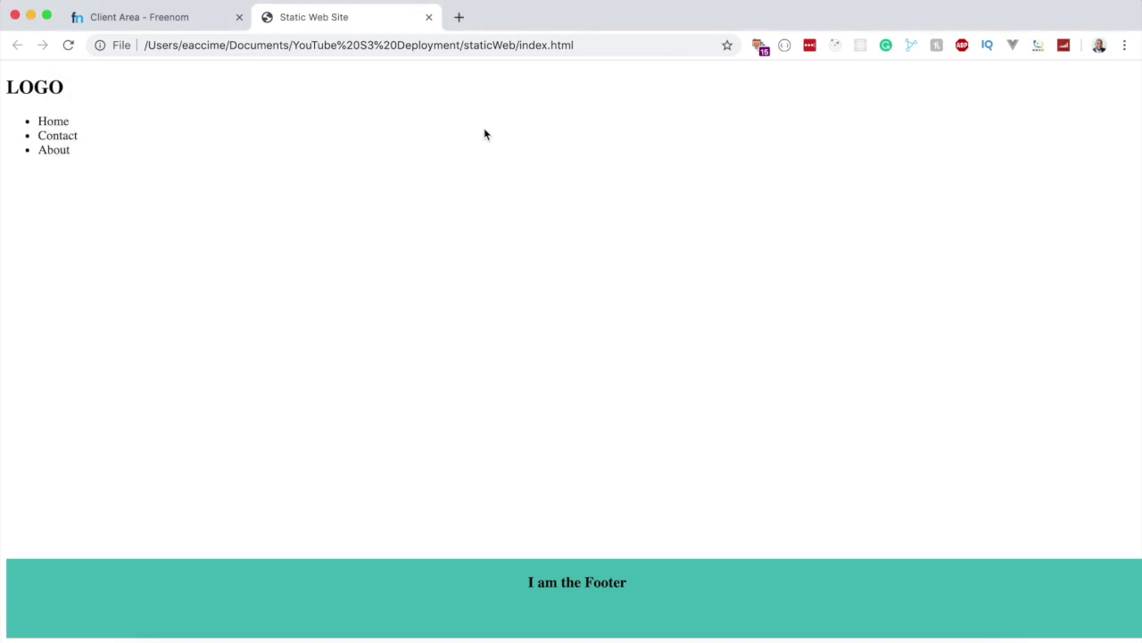
click(456, 24)
text(https://aws.amazon.com)
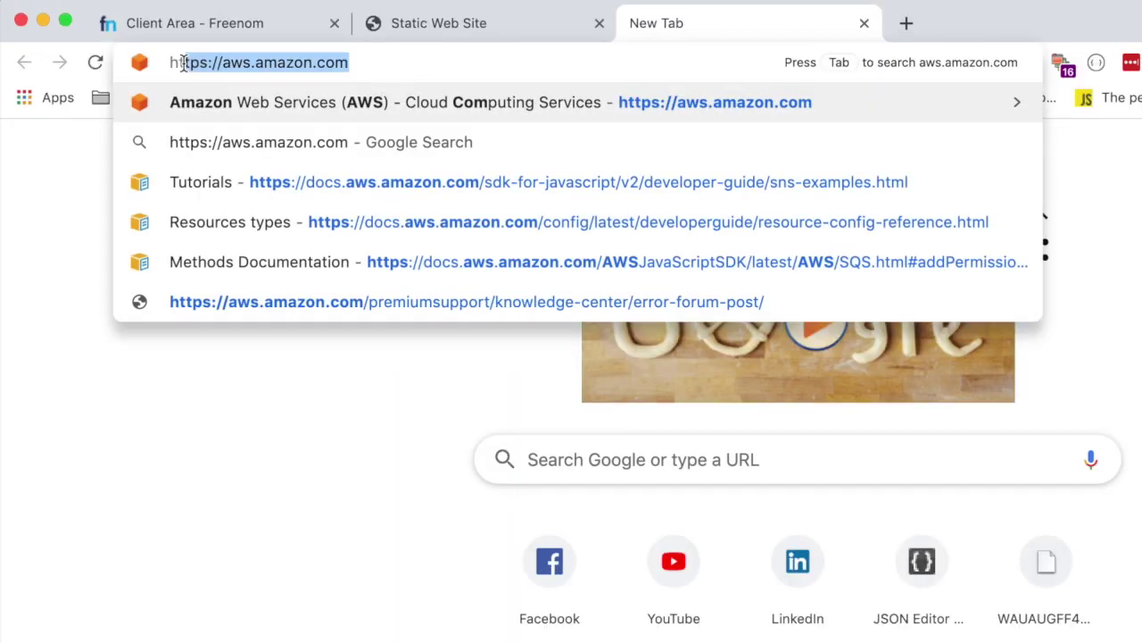
key(Return)
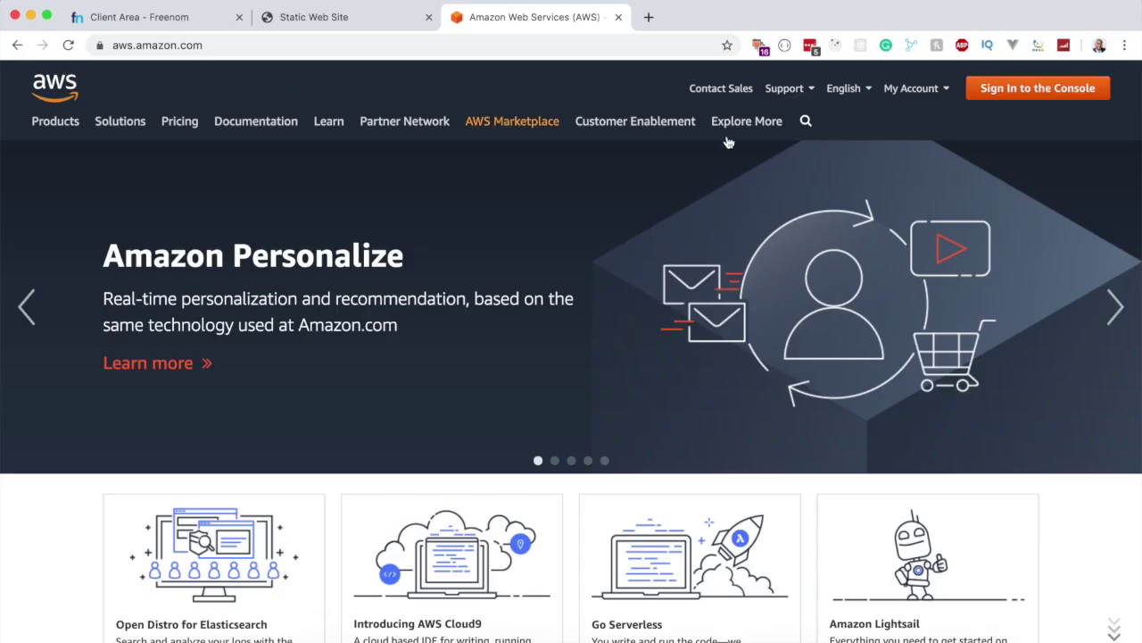
mouse_move(917, 101)
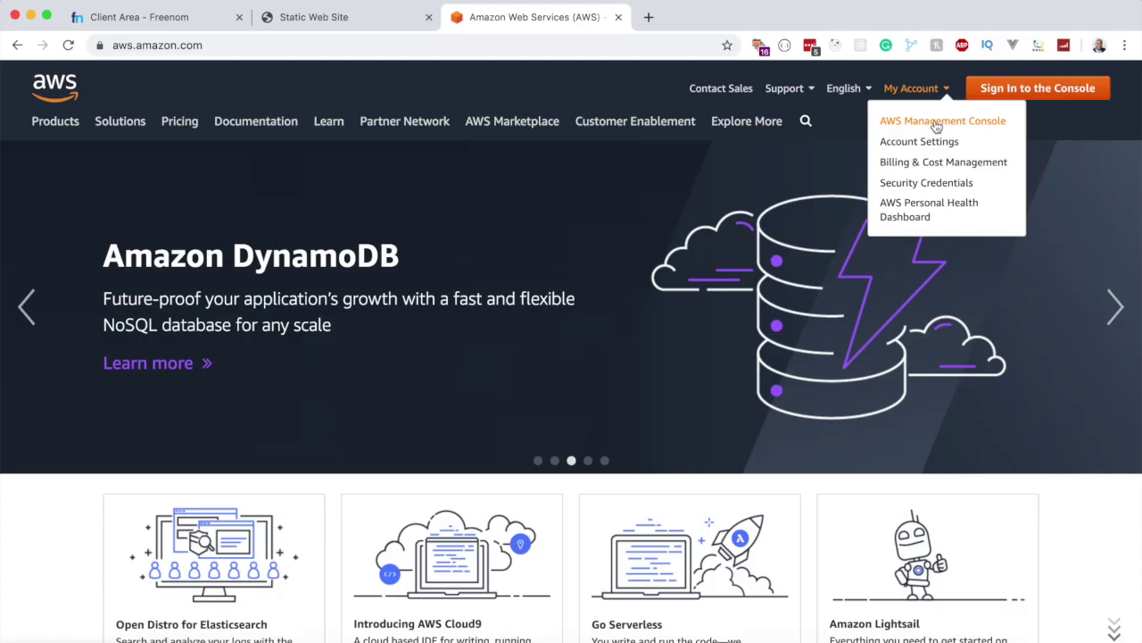
click(935, 123)
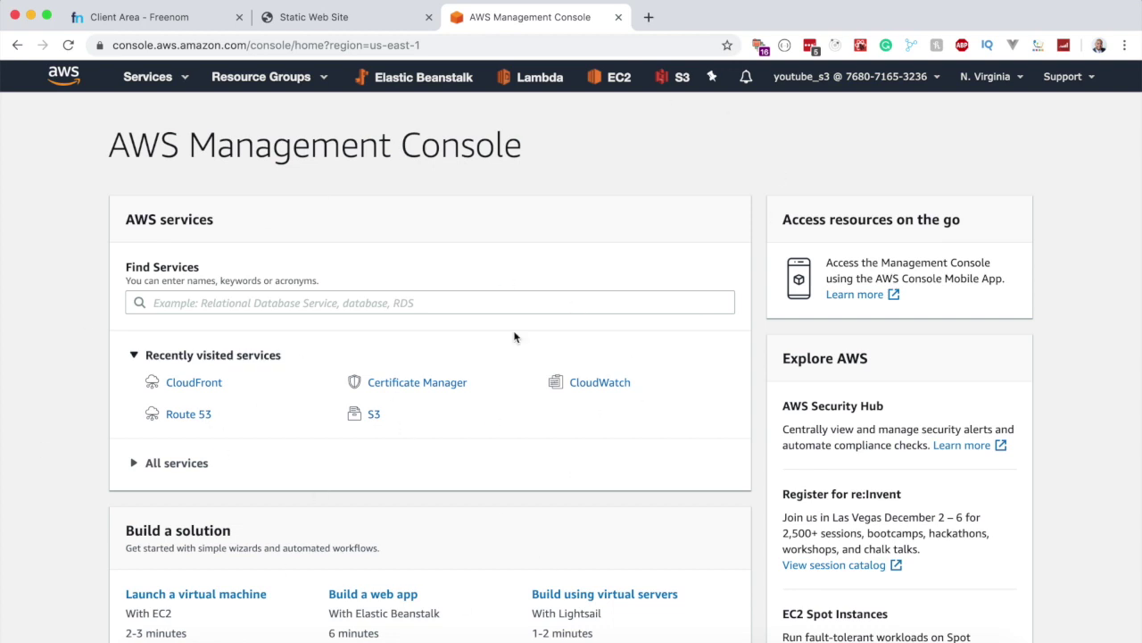
Search the AWS services for s3 and open the S3 service.
click(221, 302)
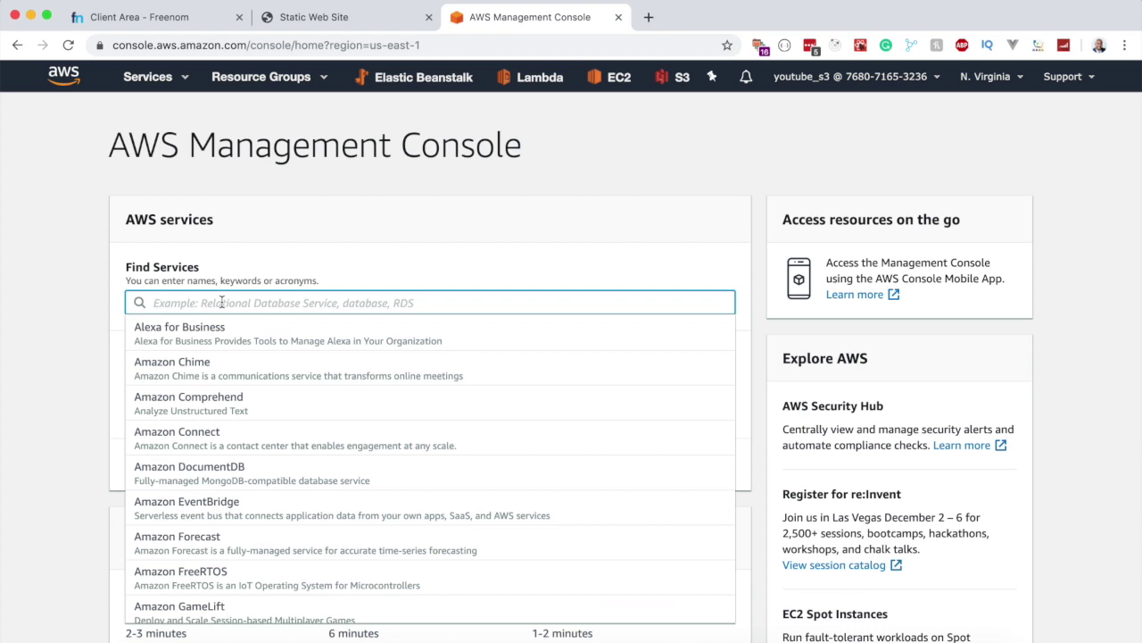
text(s3)
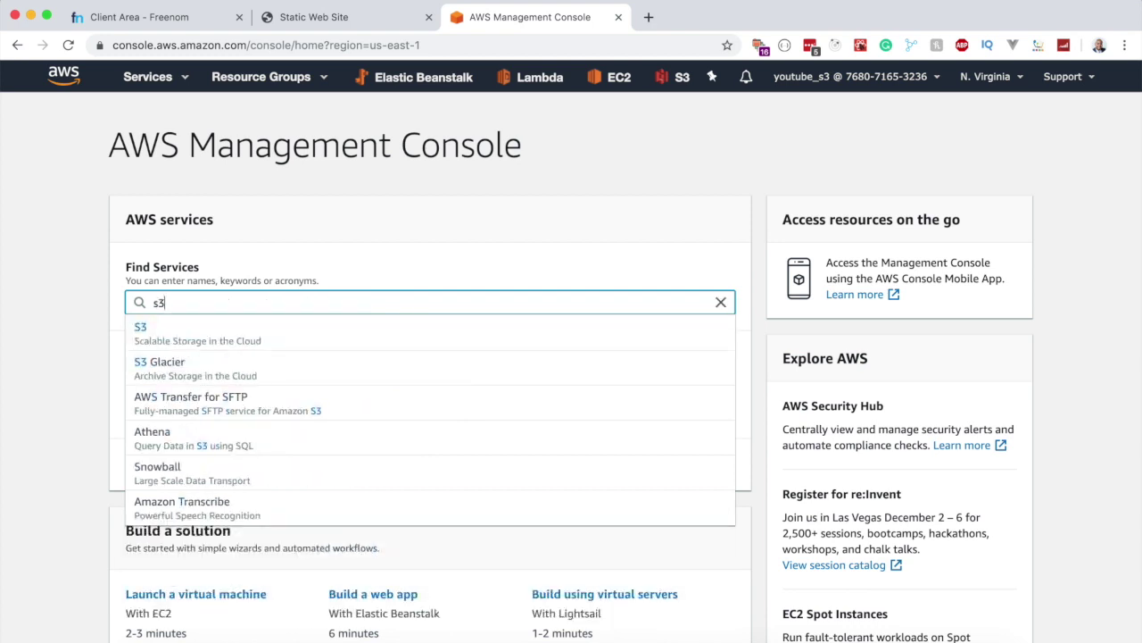
click(153, 337)
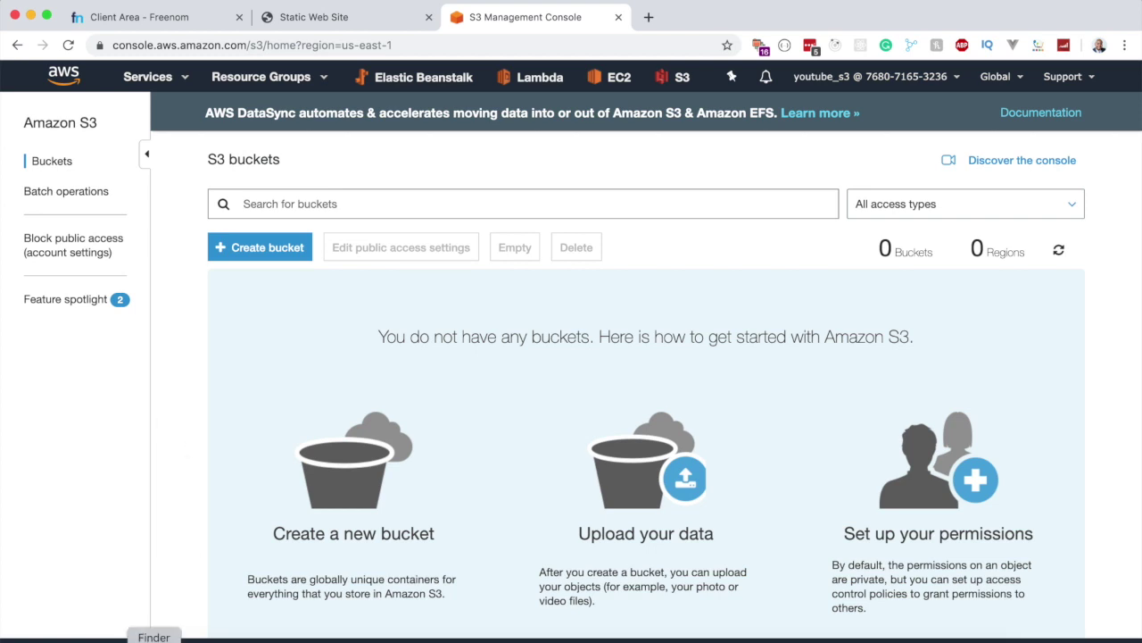
Switch to Finder to view the contents of the staticWeb folder, and return to the S3 console.
click(156, 638)
double_click(547, 163)
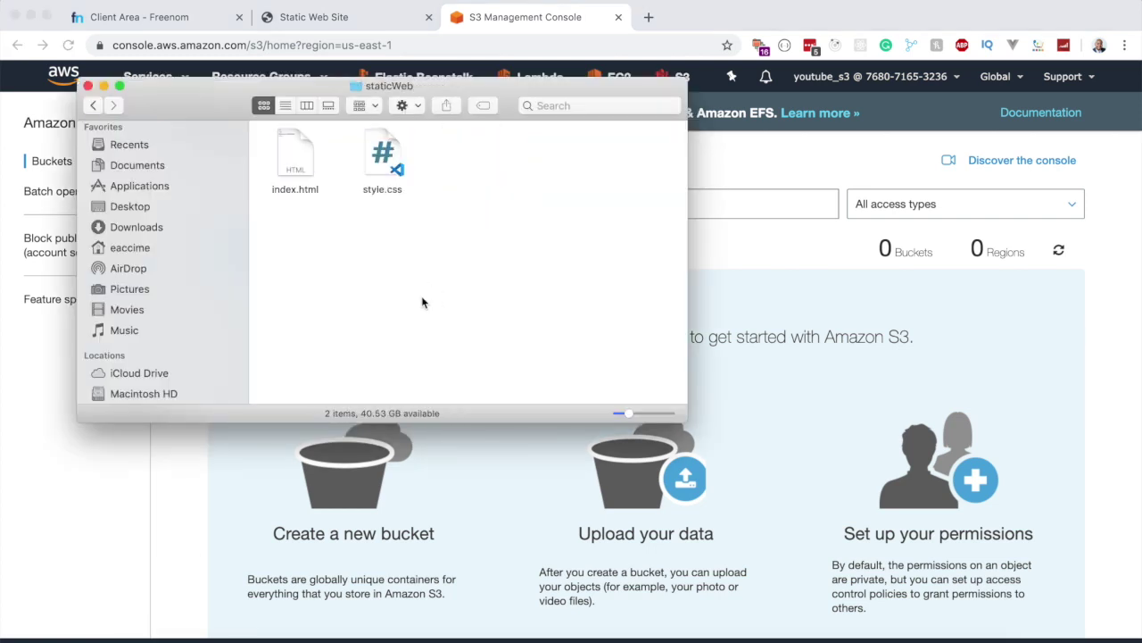
click(779, 302)
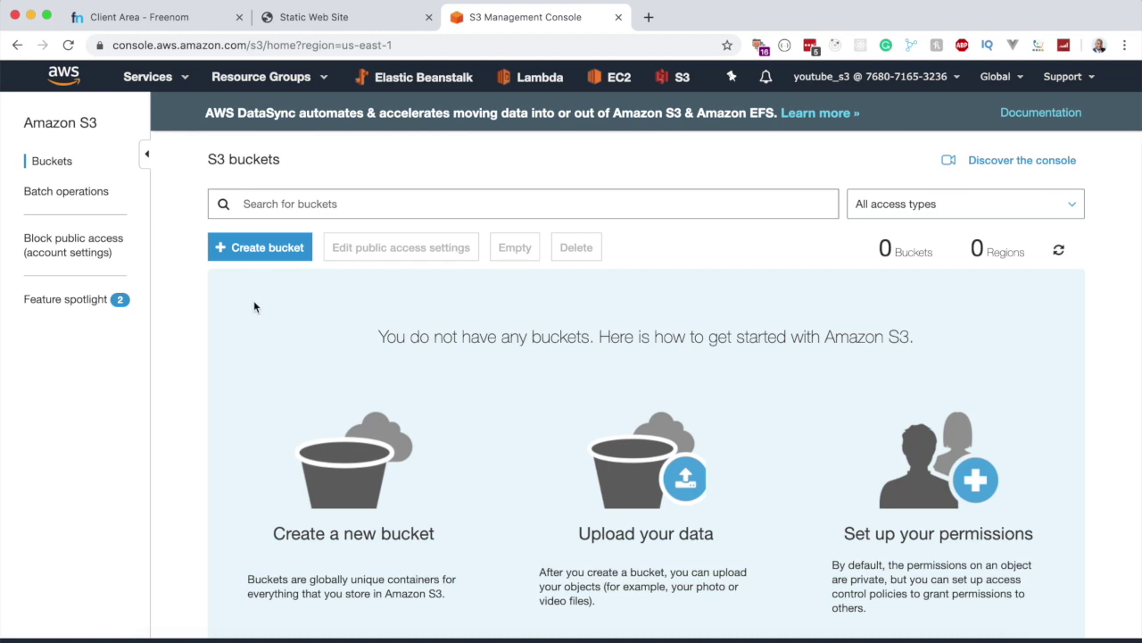
Create an S3 bucket named myoutubeportfolio, keeping the default region and settings.
click(262, 251)
text(myyoutubeportfolio)
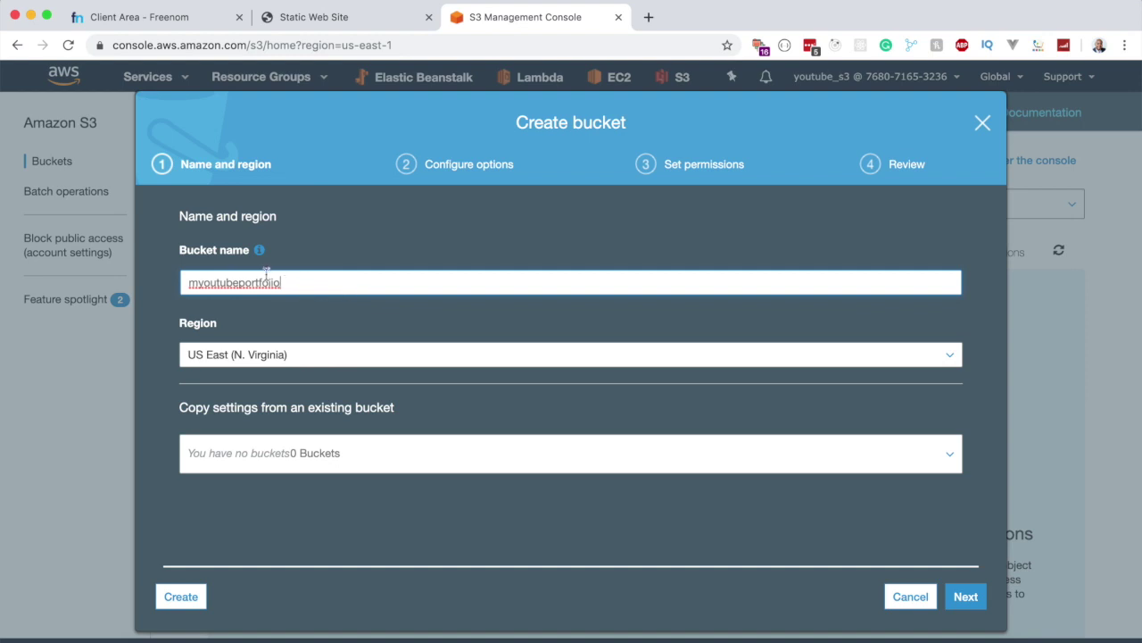
double_click(280, 286)
click(289, 284)
drag(178, 254, 257, 257)
double_click(288, 283)
click(286, 283)
click(180, 596)
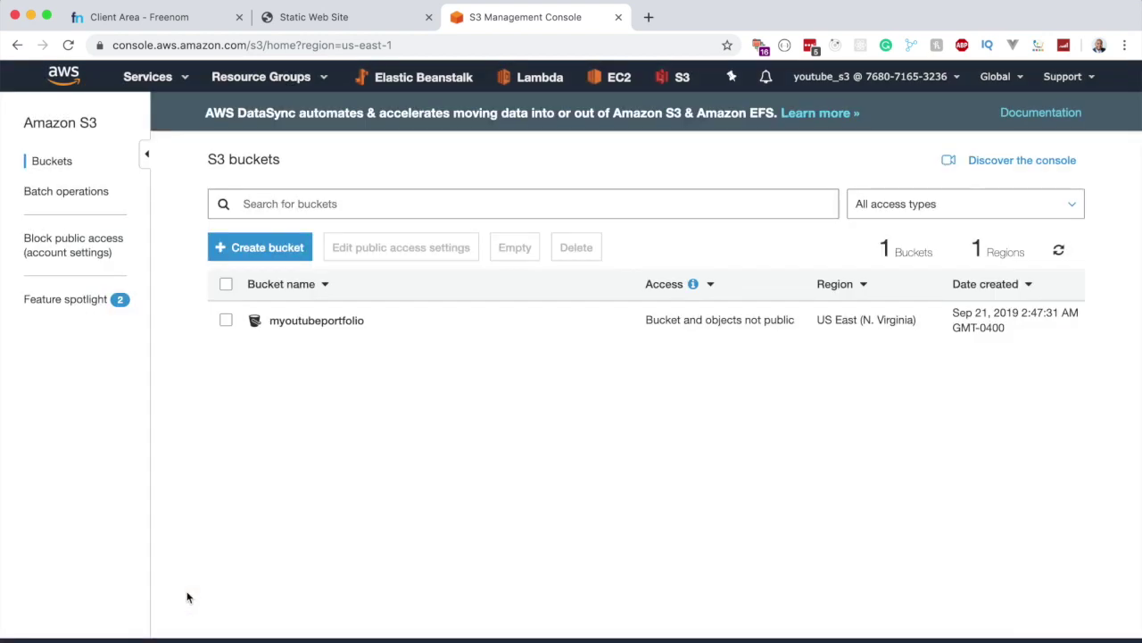
Open the myoutubeportfolio bucket and upload index.html and style.css to it from the staticWeb folder in Finder.
click(307, 323)
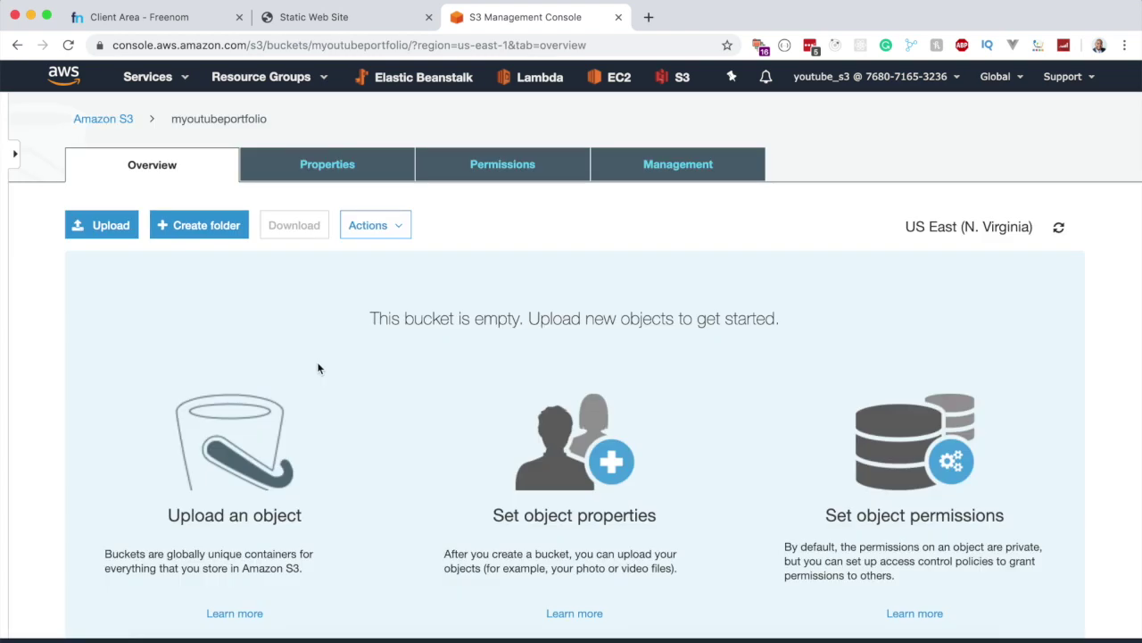
click(147, 638)
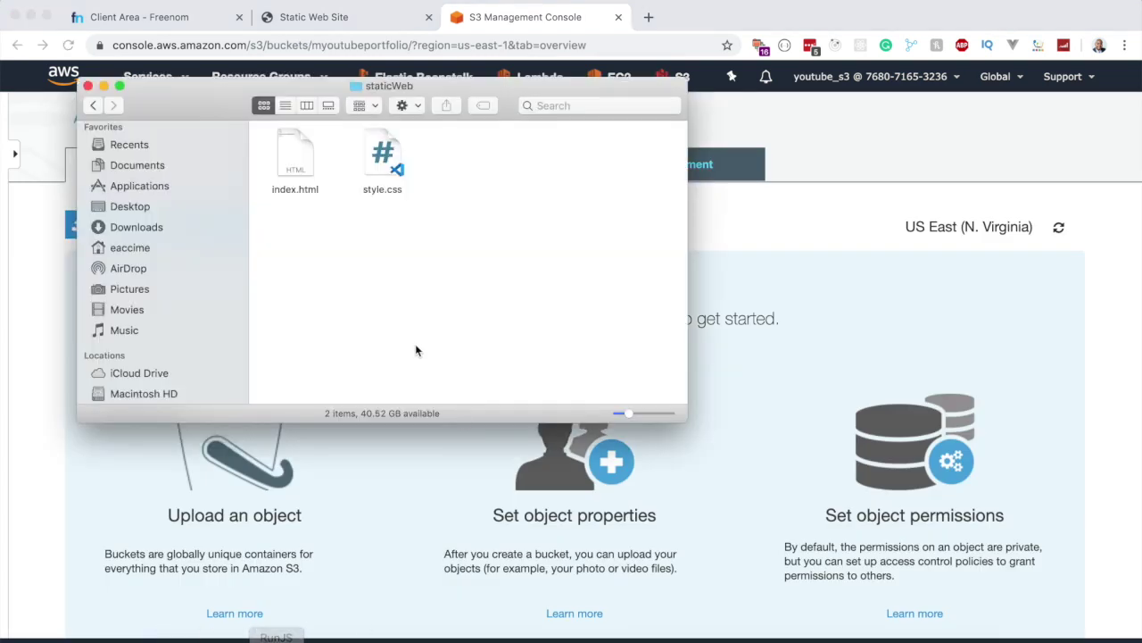
click(94, 106)
double_click(560, 159)
drag(492, 179, 268, 129)
drag(384, 160, 425, 262)
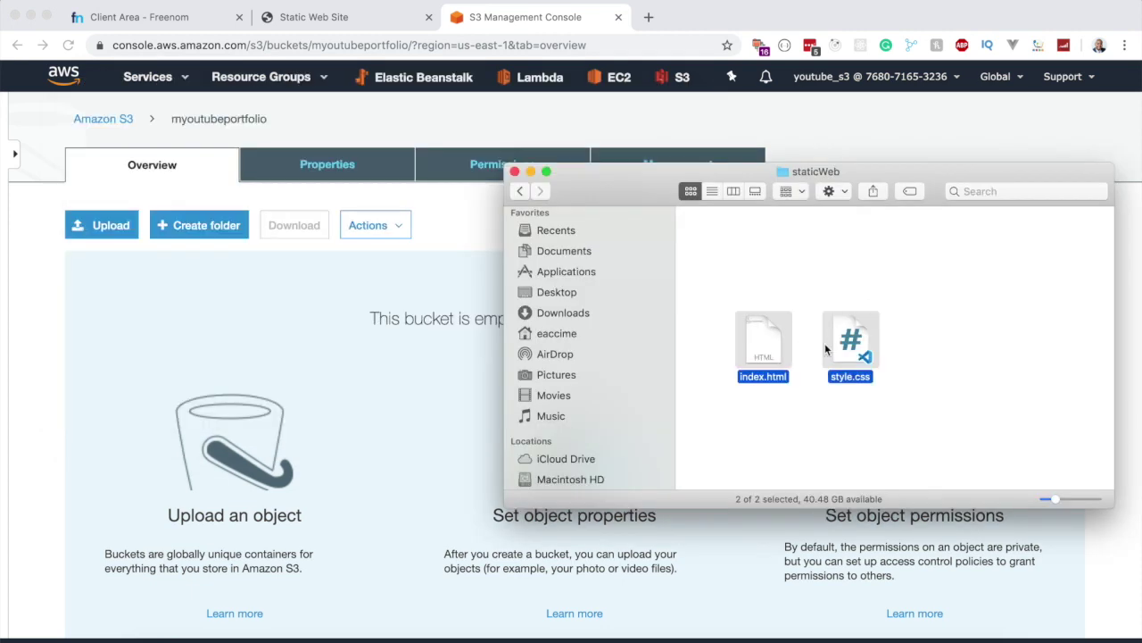
drag(949, 344, 128, 306)
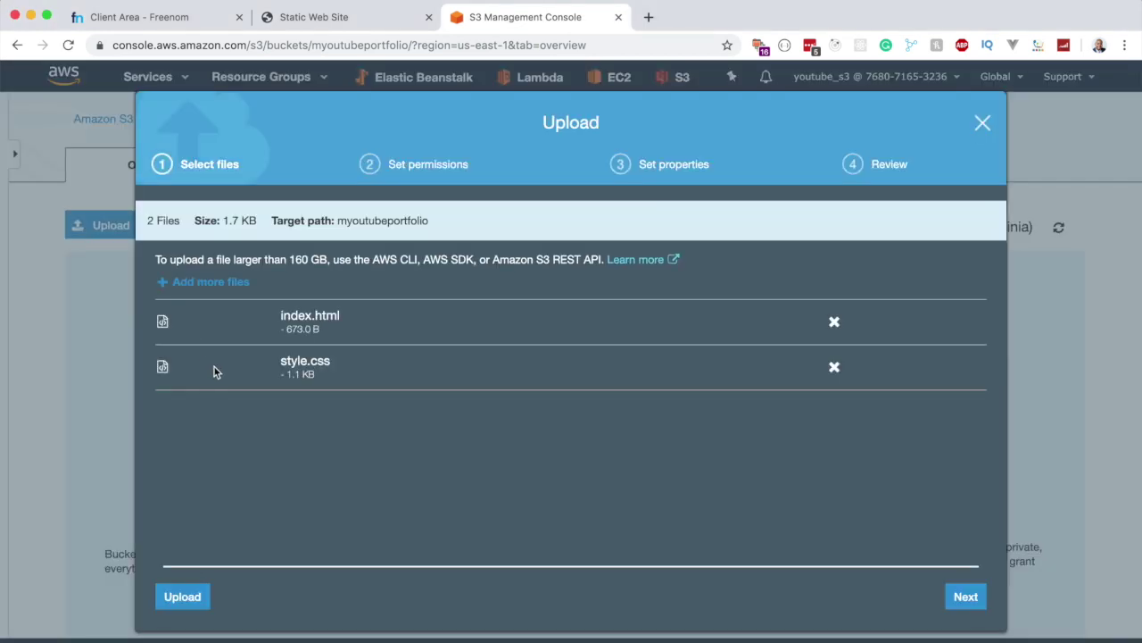
click(183, 596)
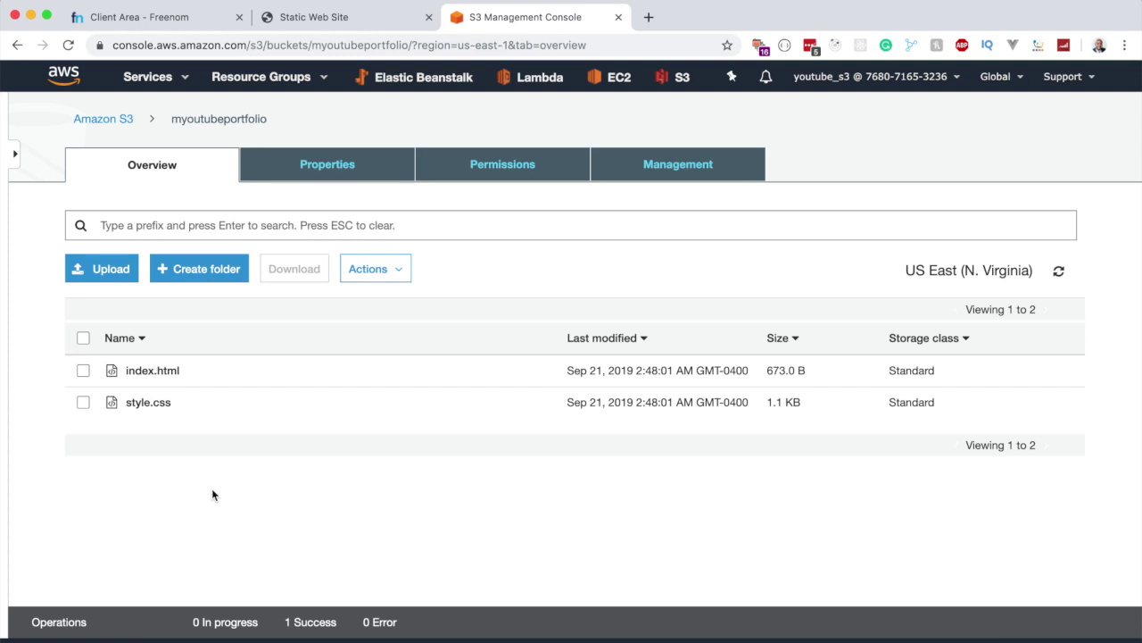
Turn off Block all public access in the bucket's permissions, save, and enter confirm to approve the change.
click(502, 166)
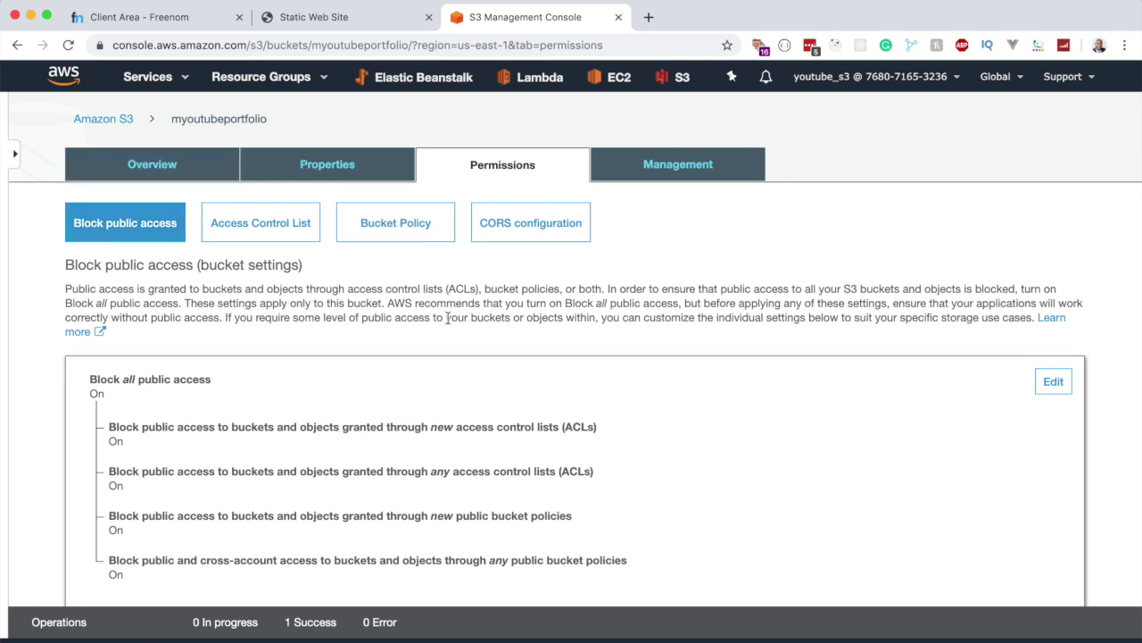
scroll(968, 363, down, 2)
click(1053, 298)
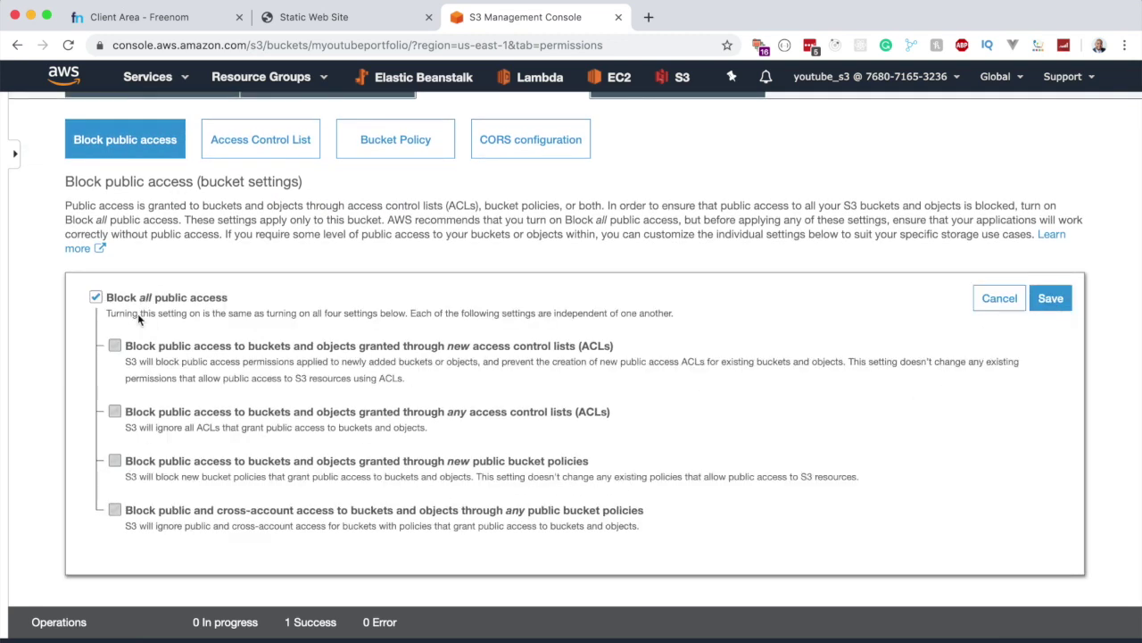
click(96, 298)
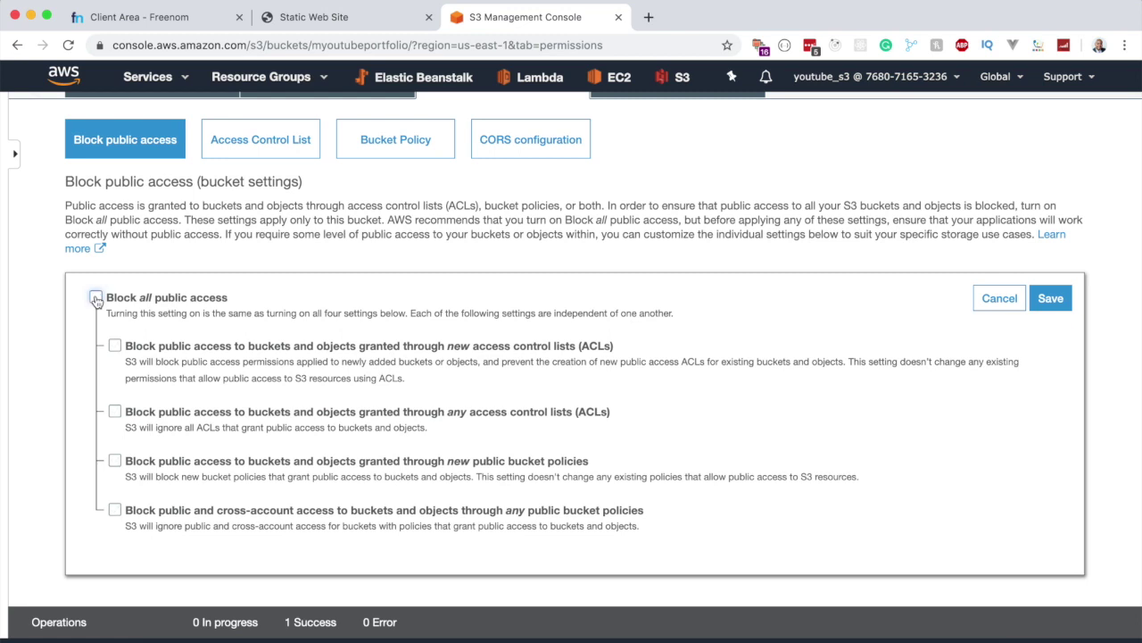
click(1051, 302)
text(confirm)
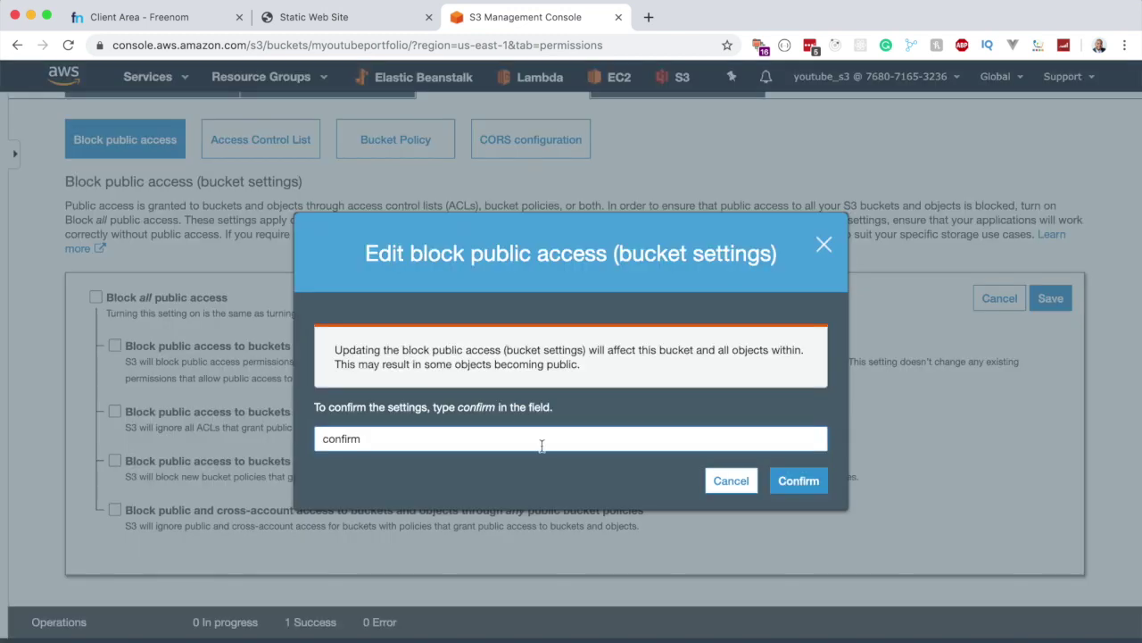
click(798, 480)
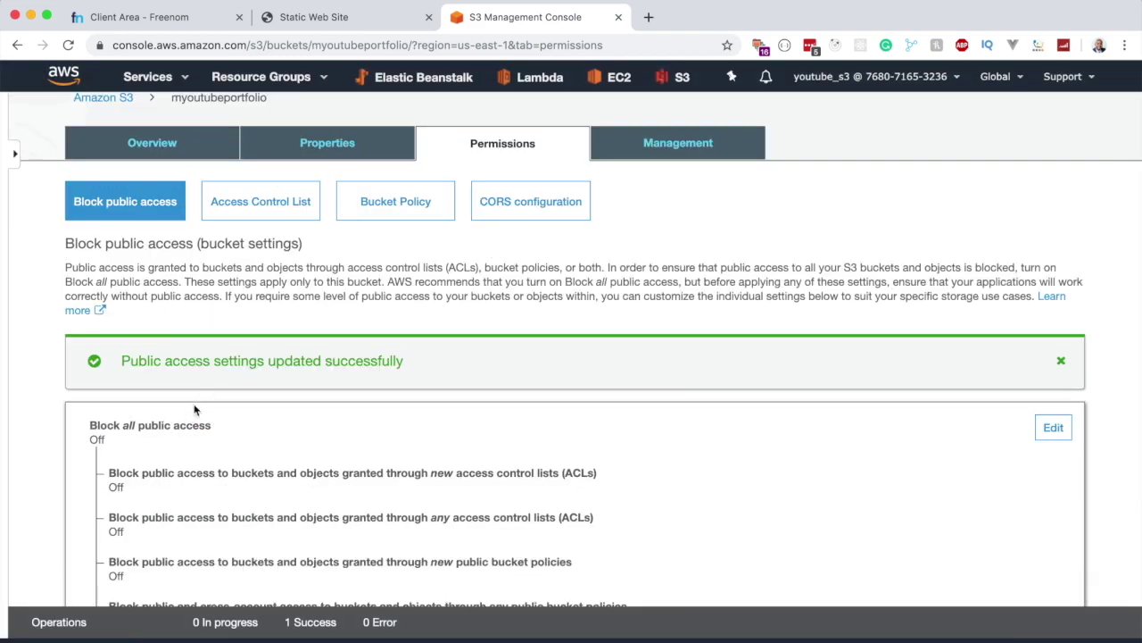
Copy the public-access JSON policy from the jsfiddle.net/9y5ax0t6 fiddle and paste it into the myoutubeportfolio bucket policy editor.
click(401, 212)
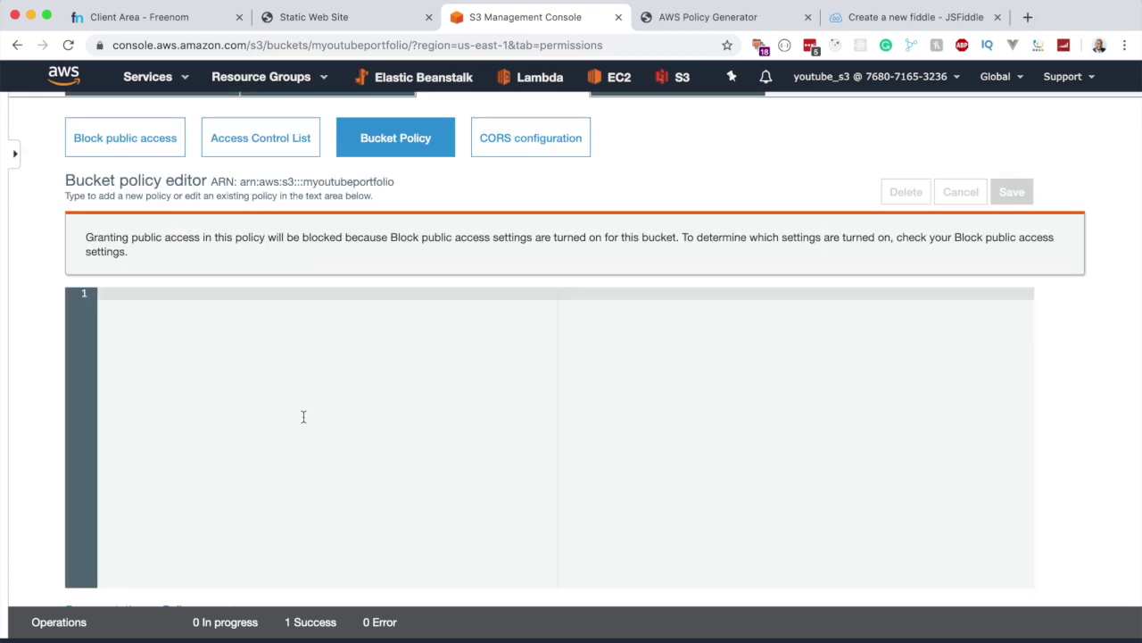
click(915, 17)
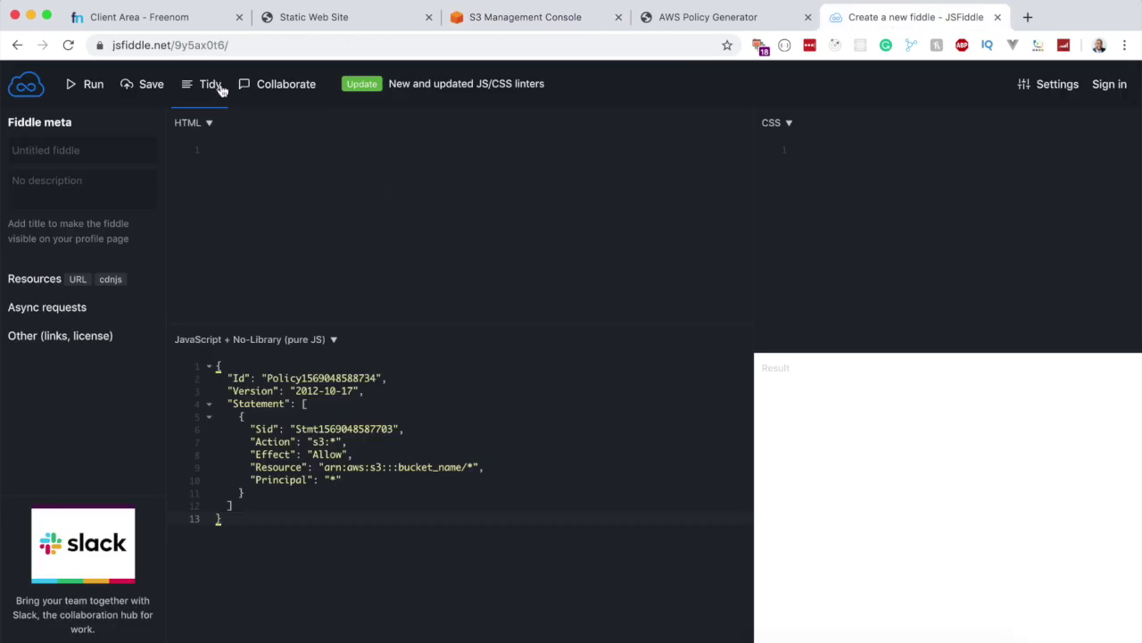
click(267, 49)
click(267, 50)
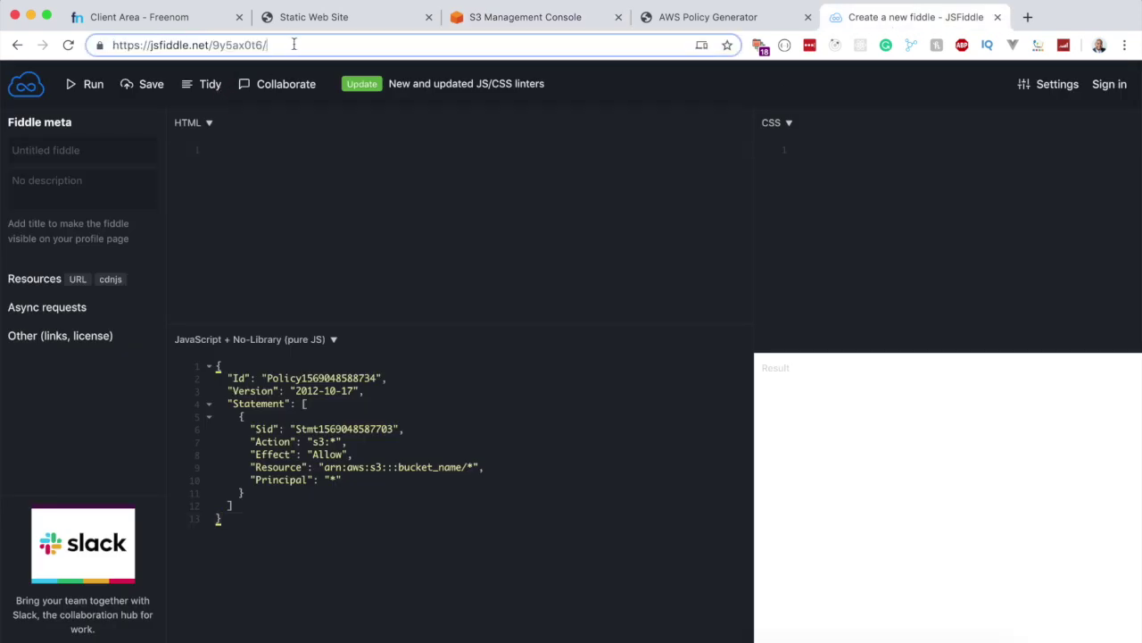
key(super+a)
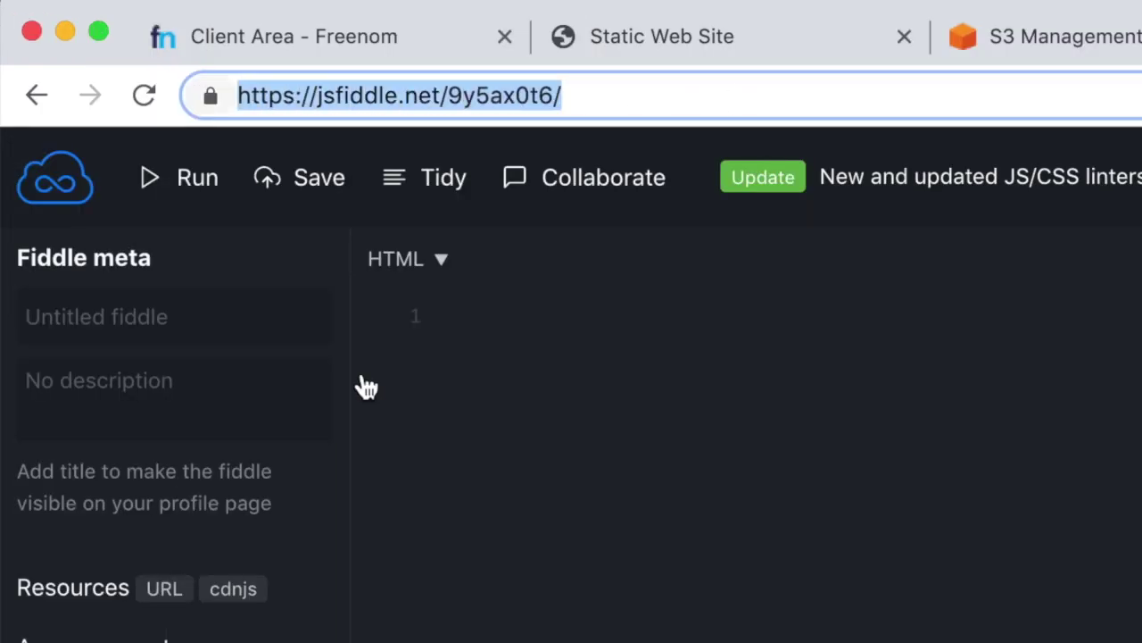
click(275, 534)
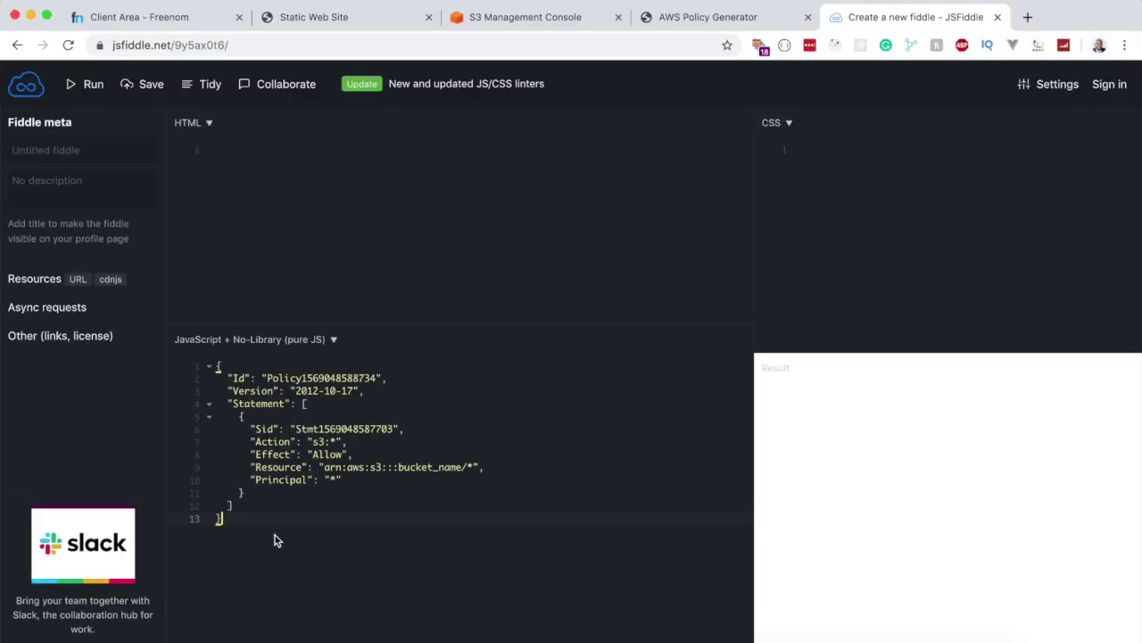
key(super+a)
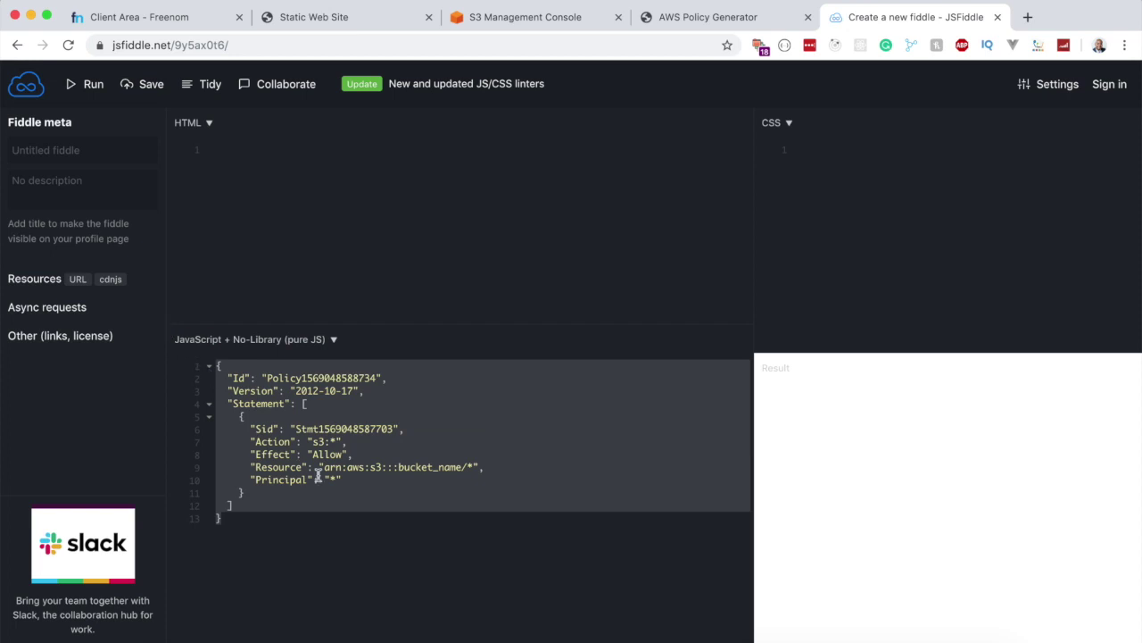
key(super+c)
click(503, 29)
key(super+v)
Replace bucket_name in the policy's Resource ARN with the bucket name myoutubeportfolio, keeping the trailing /*.
click(227, 395)
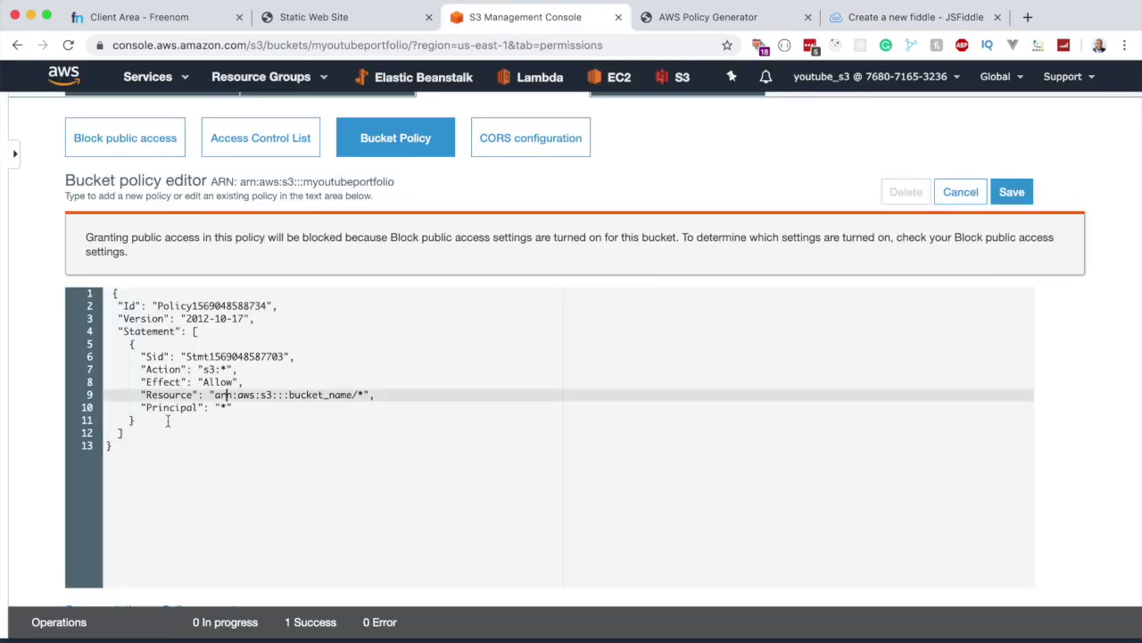
scroll(160, 461, up, 2)
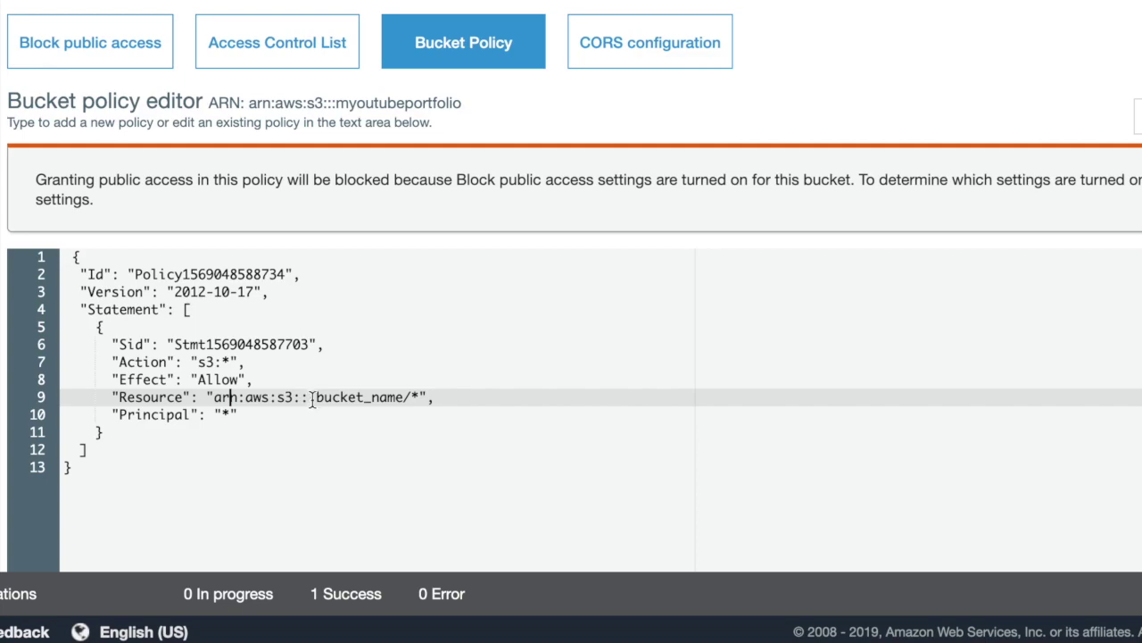
drag(288, 479, 354, 479)
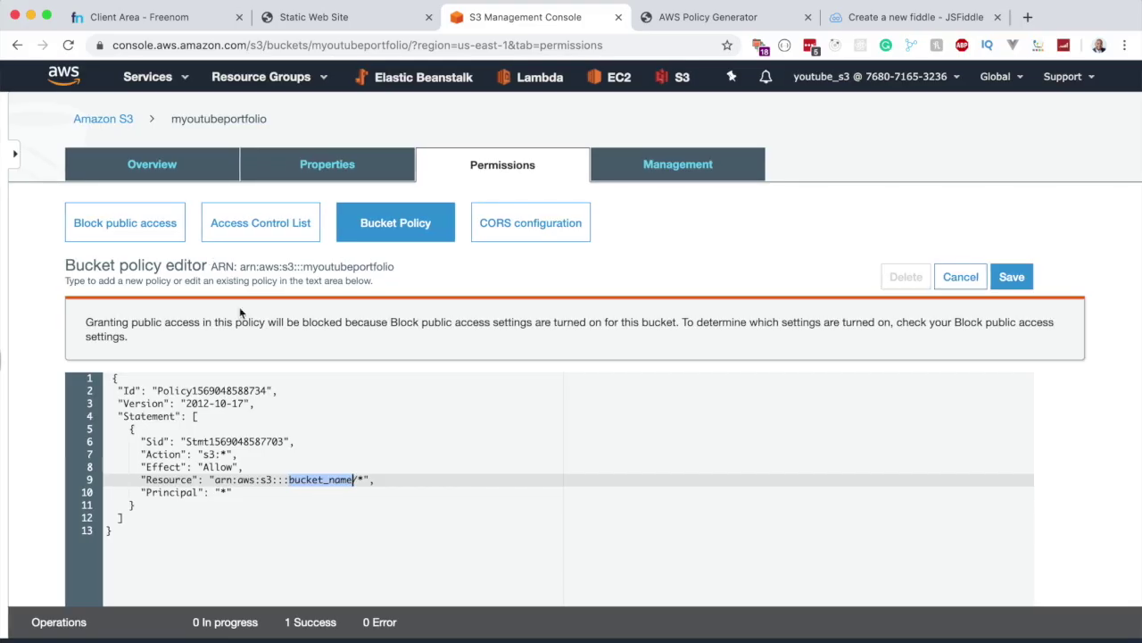
drag(272, 124, 128, 123)
drag(250, 234, 328, 240)
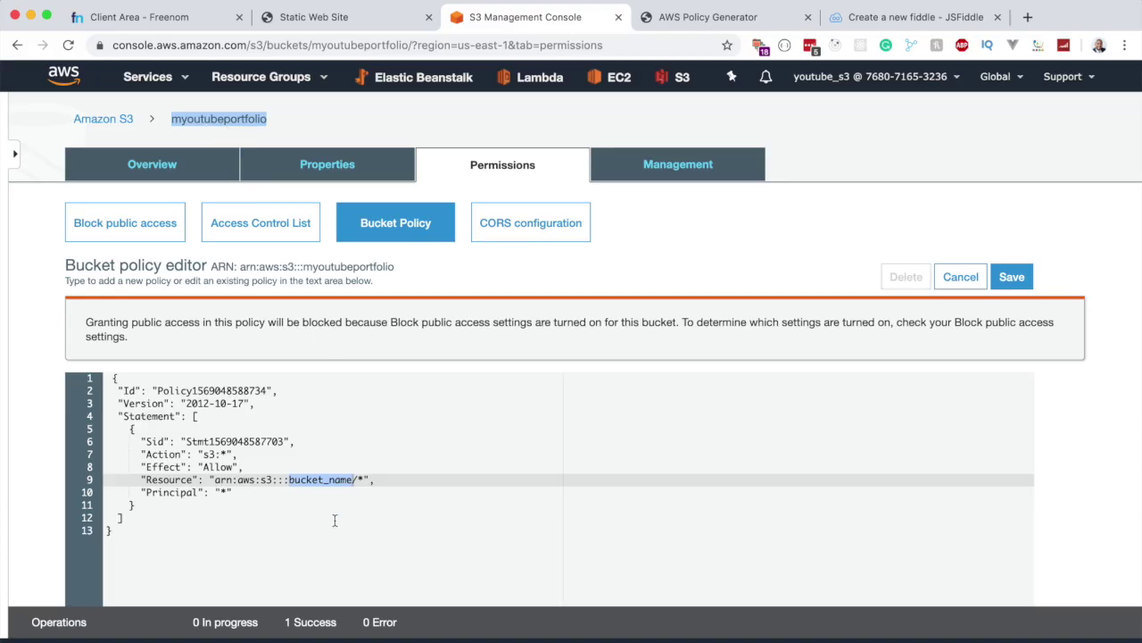
click(301, 534)
drag(288, 479, 351, 480)
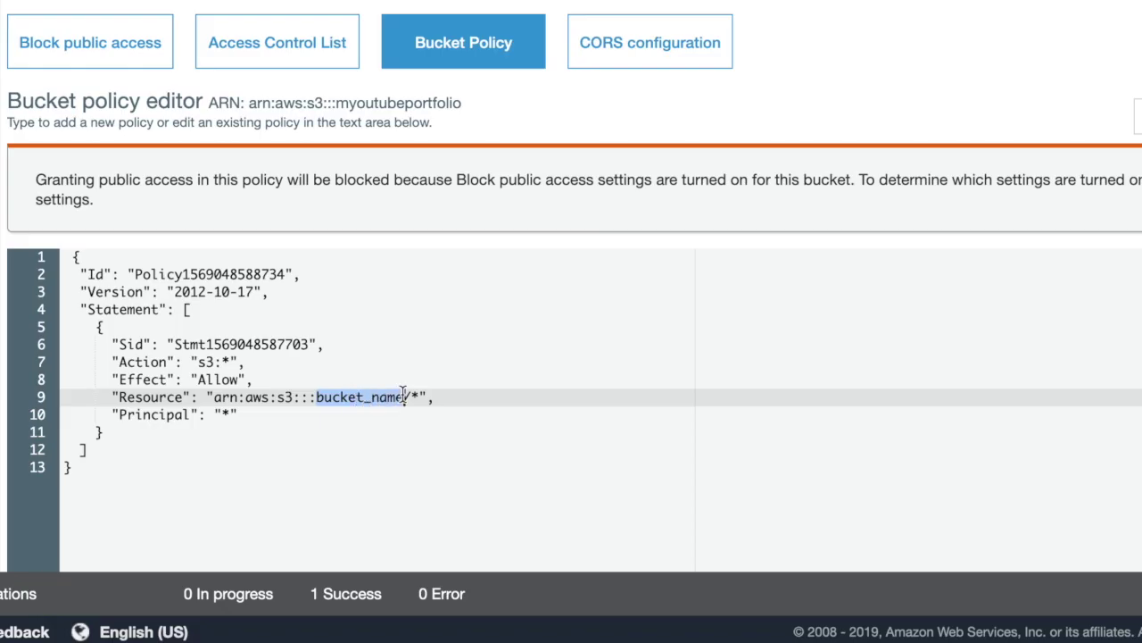
key(ctrl+v)
drag(317, 396, 453, 397)
Open the AWS Policy Generator and examine its policy type, statement fields and the statements already added.
scroll(201, 419, down, 3)
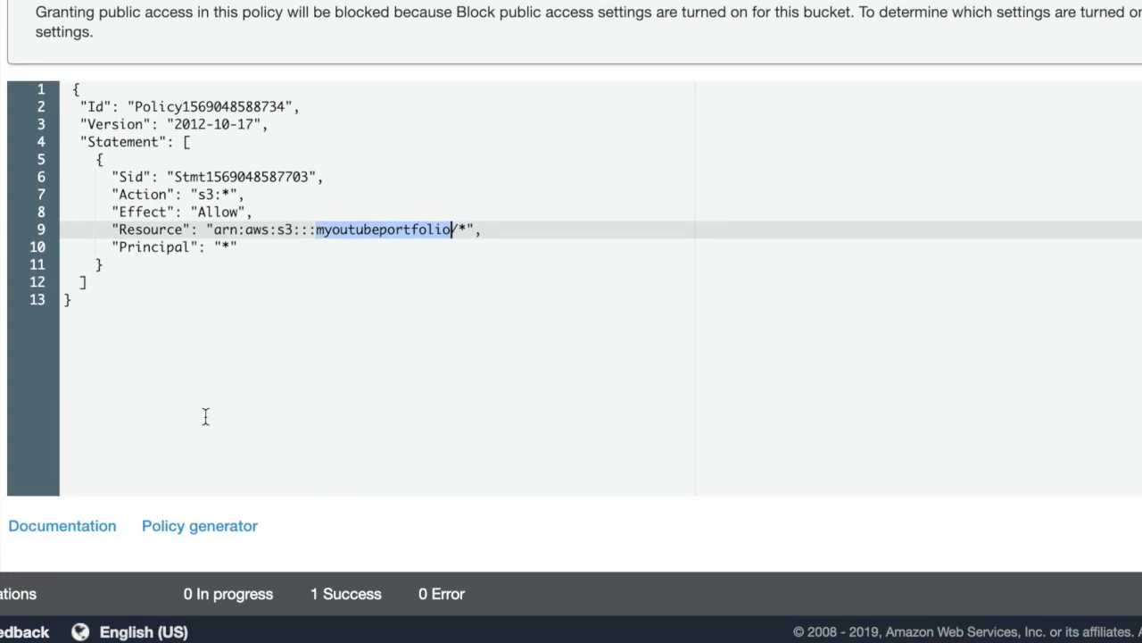
scroll(205, 417, down, 1)
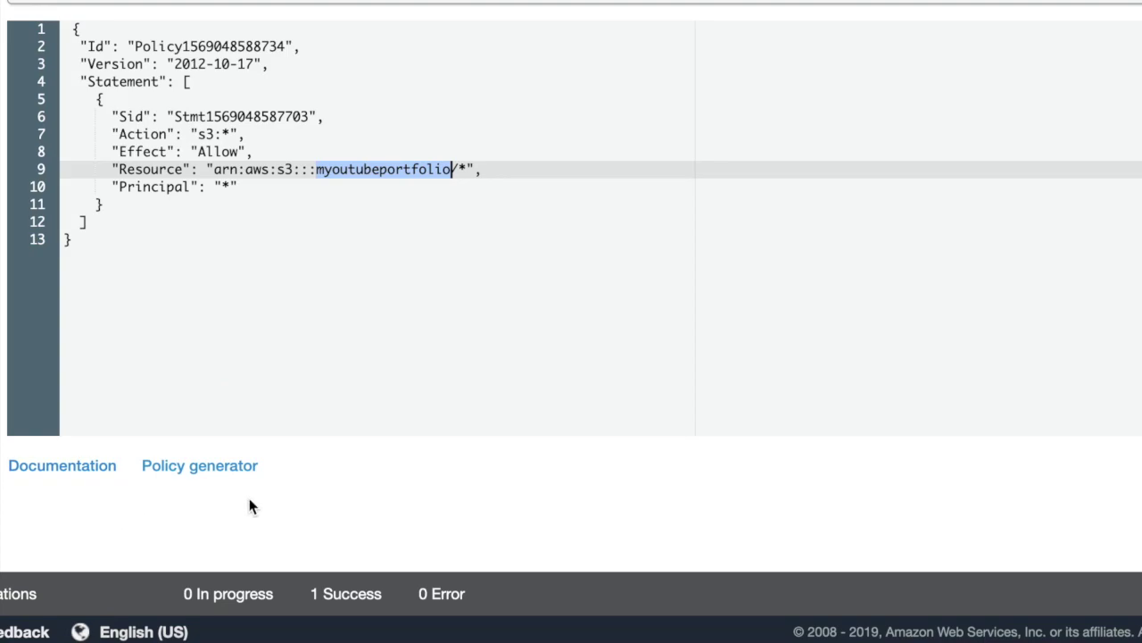
click(225, 467)
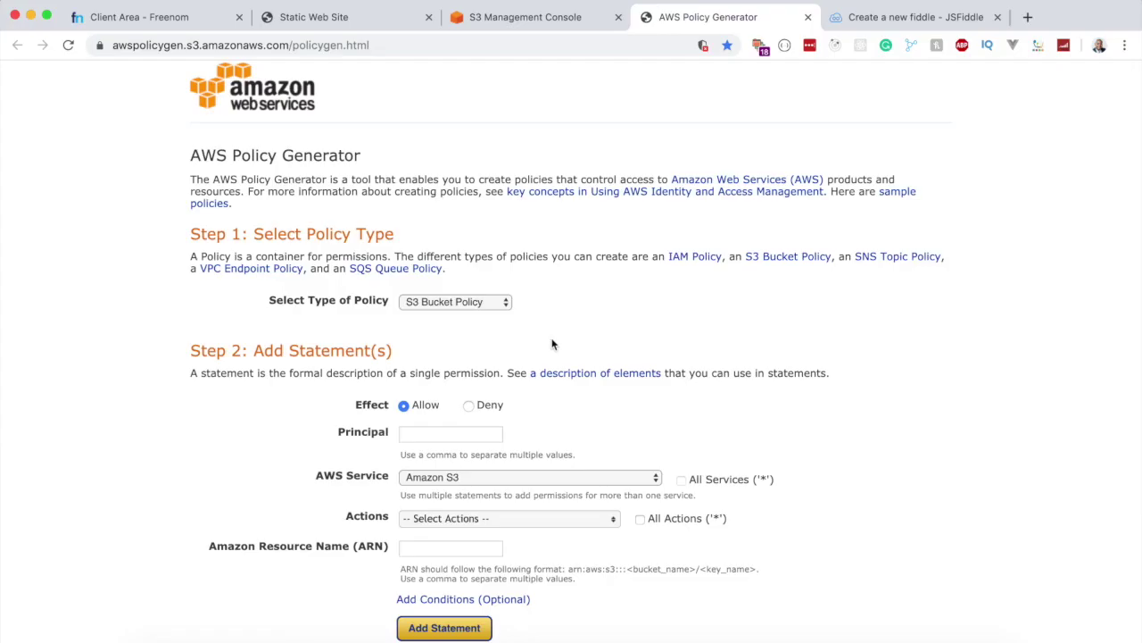
scroll(535, 312, down, 2)
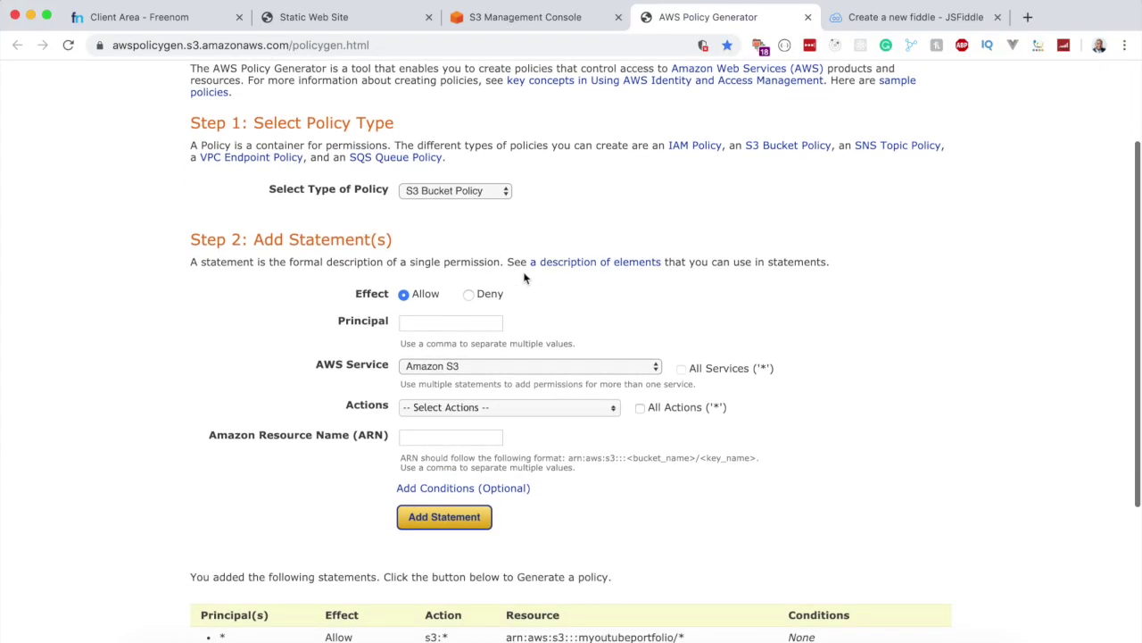
scroll(518, 312, down, 1)
scroll(486, 395, down, 1)
scroll(509, 232, up, 2)
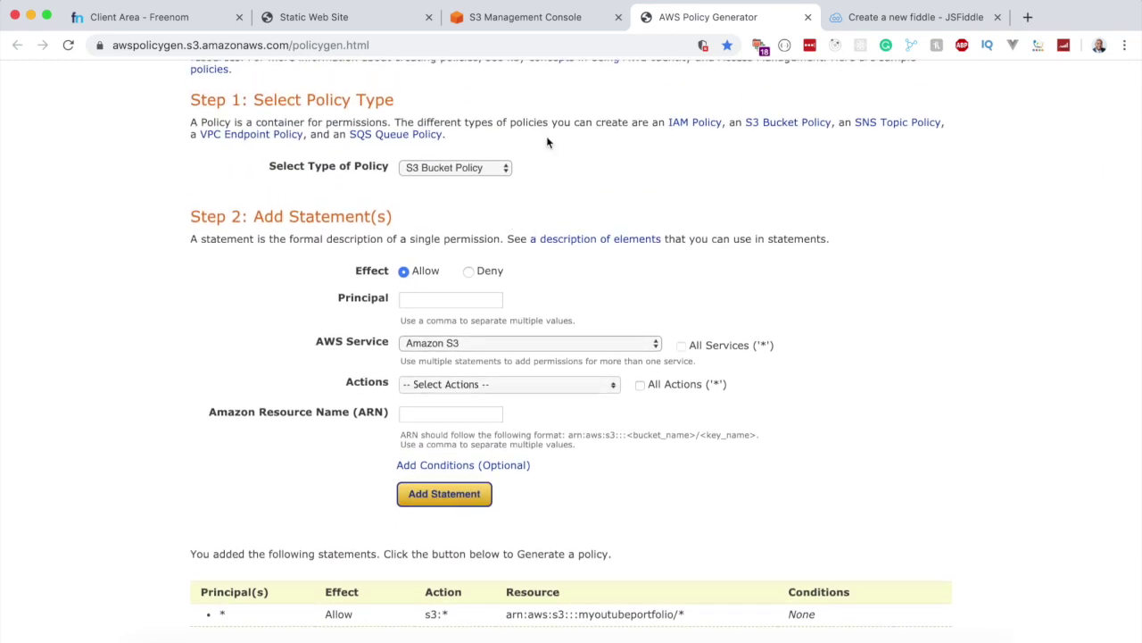
Return to the S3 console and save the bucket policy for myoutubeportfolio.
click(535, 23)
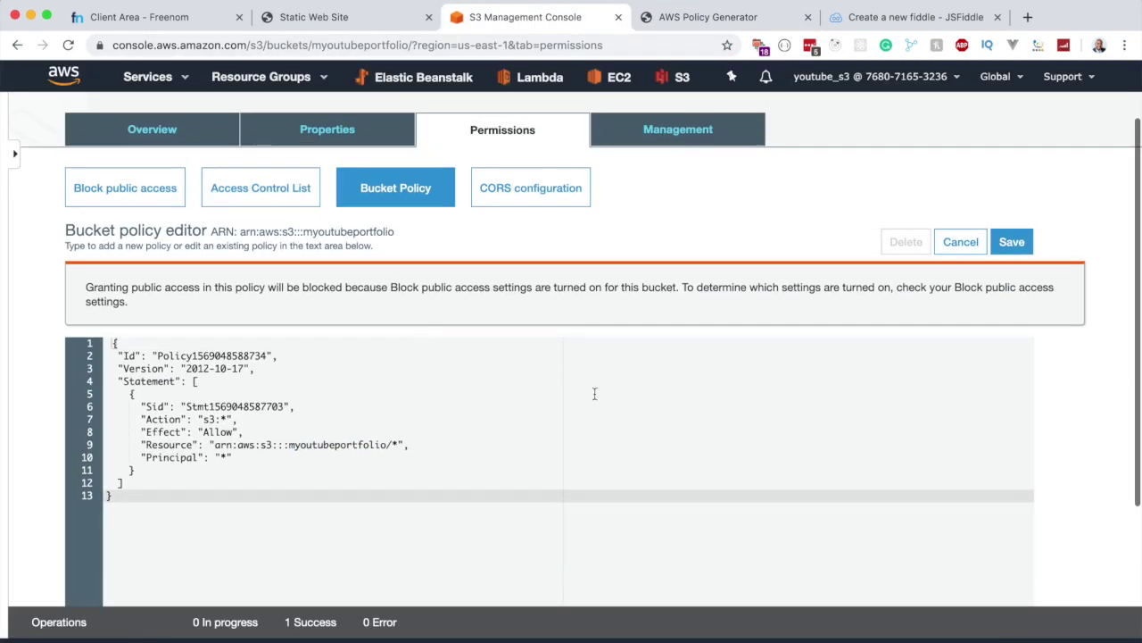
click(1015, 249)
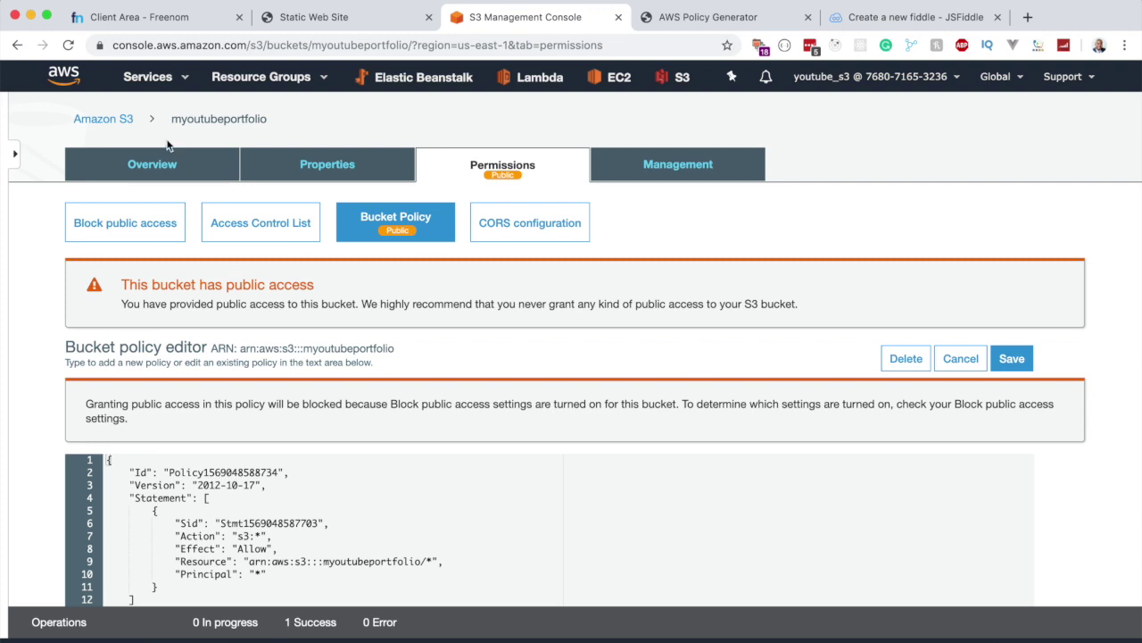
Check the bucket list, reopen the myoutubeportfolio bucket and open its Static website hosting settings.
click(113, 122)
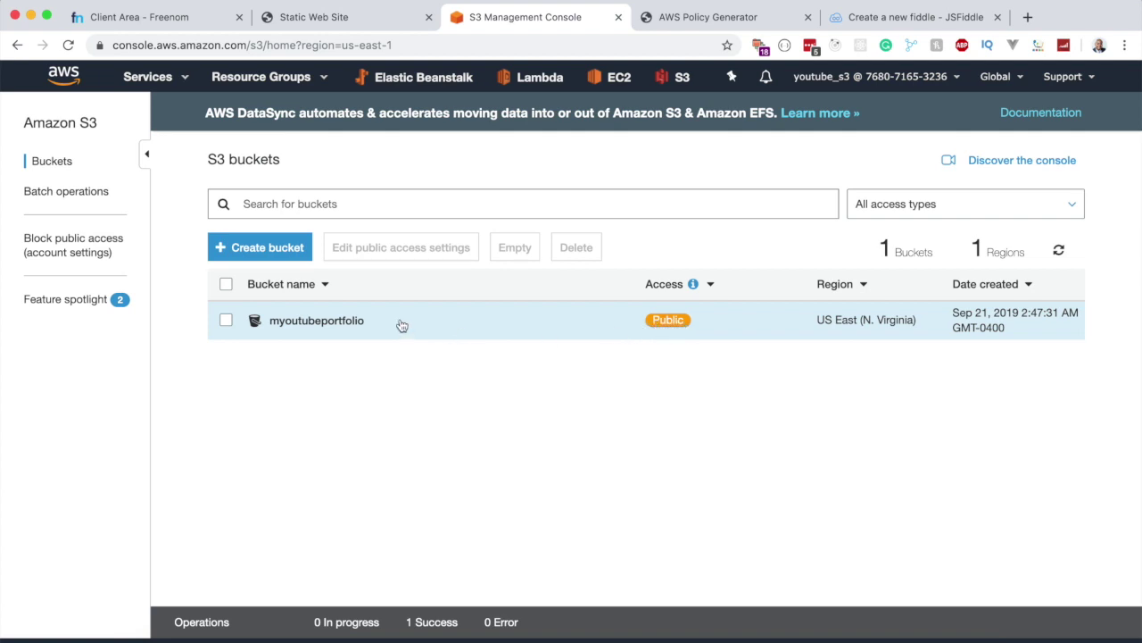
click(318, 324)
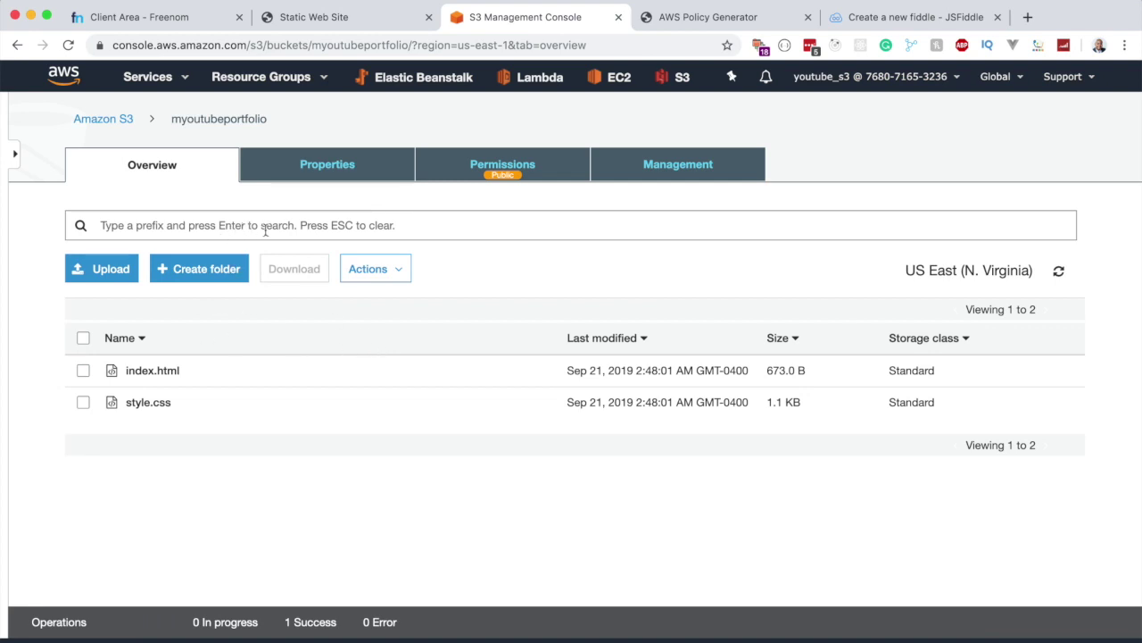
click(322, 169)
scroll(326, 174, down, 1)
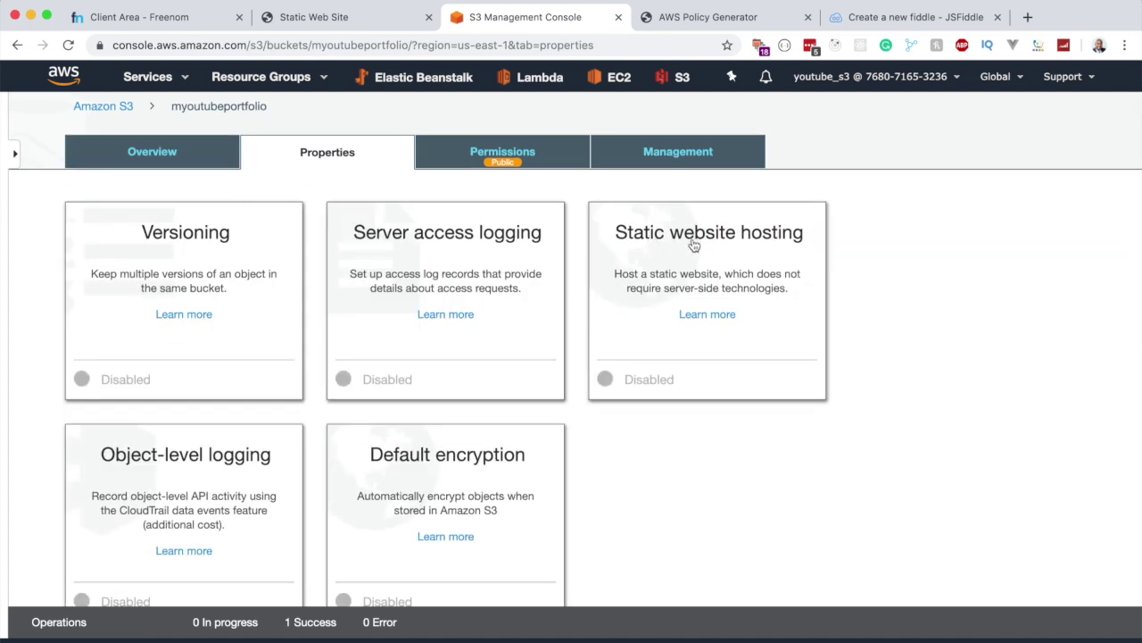
click(724, 255)
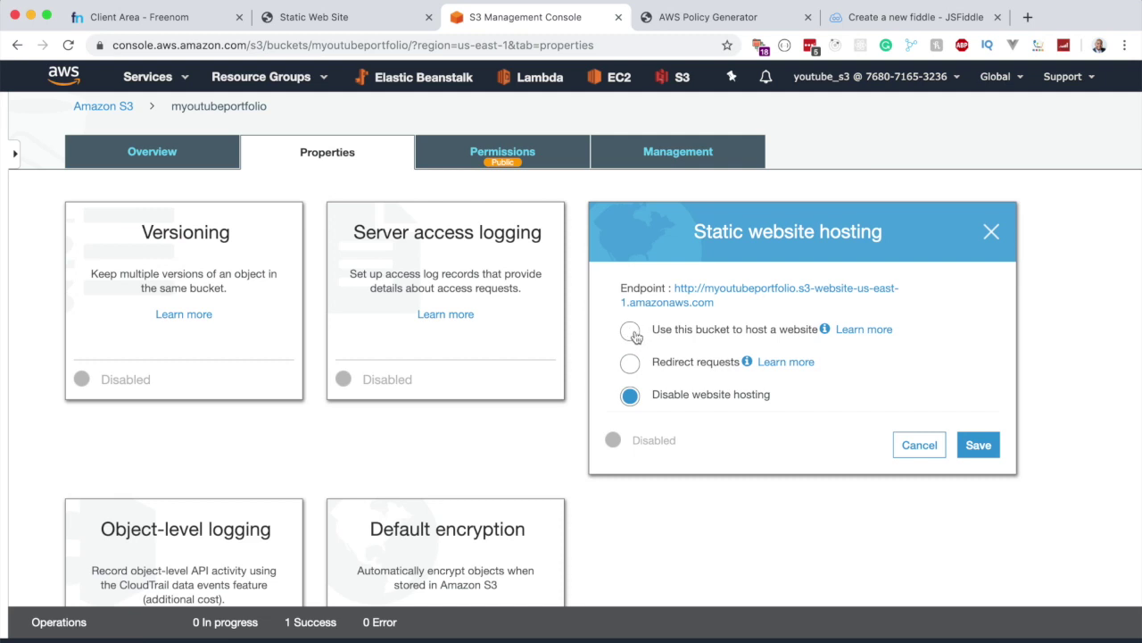
Use the bucket to host a website, with index.html as both the index document and the error document, and save.
click(631, 332)
scroll(634, 334, down, 2)
click(795, 287)
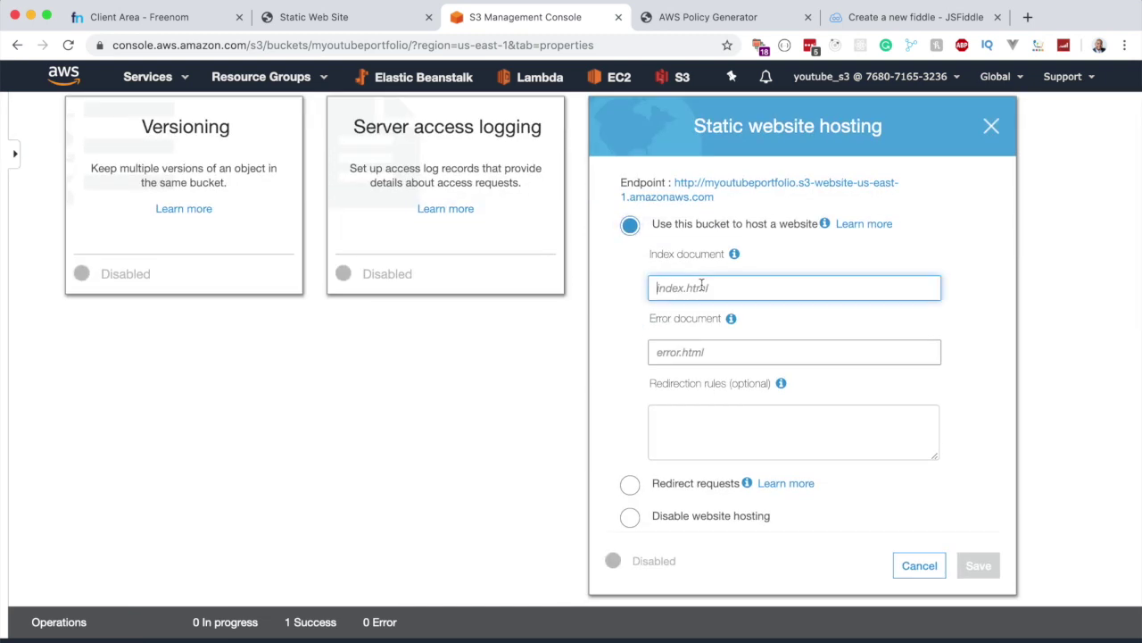
text(index.html)
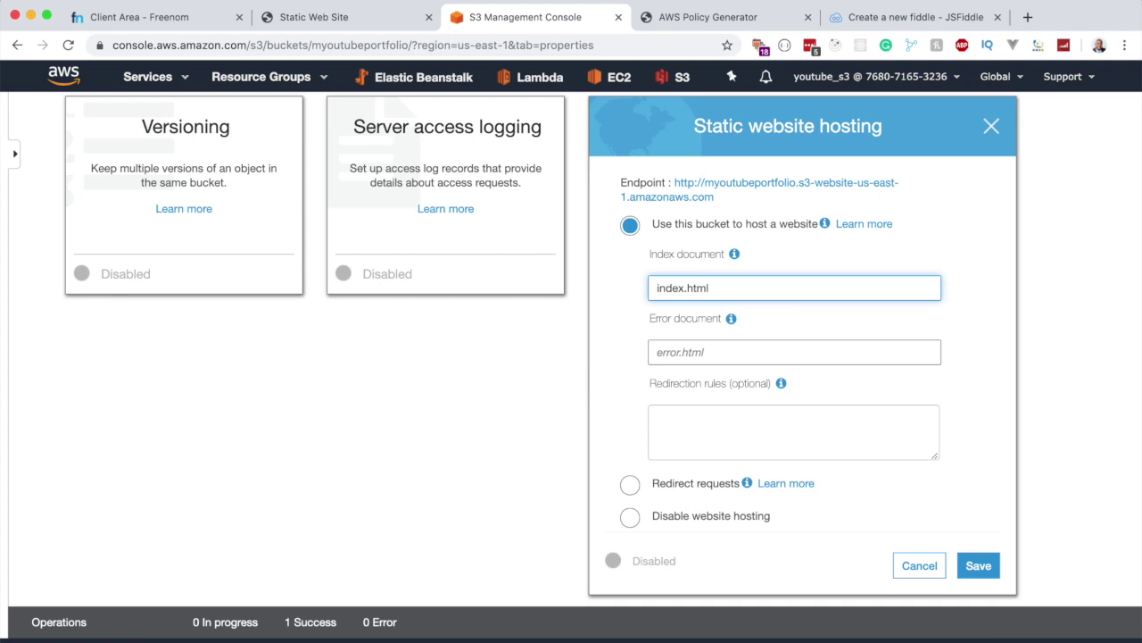
key(super+a)
key(super+c)
click(673, 358)
key(super+v)
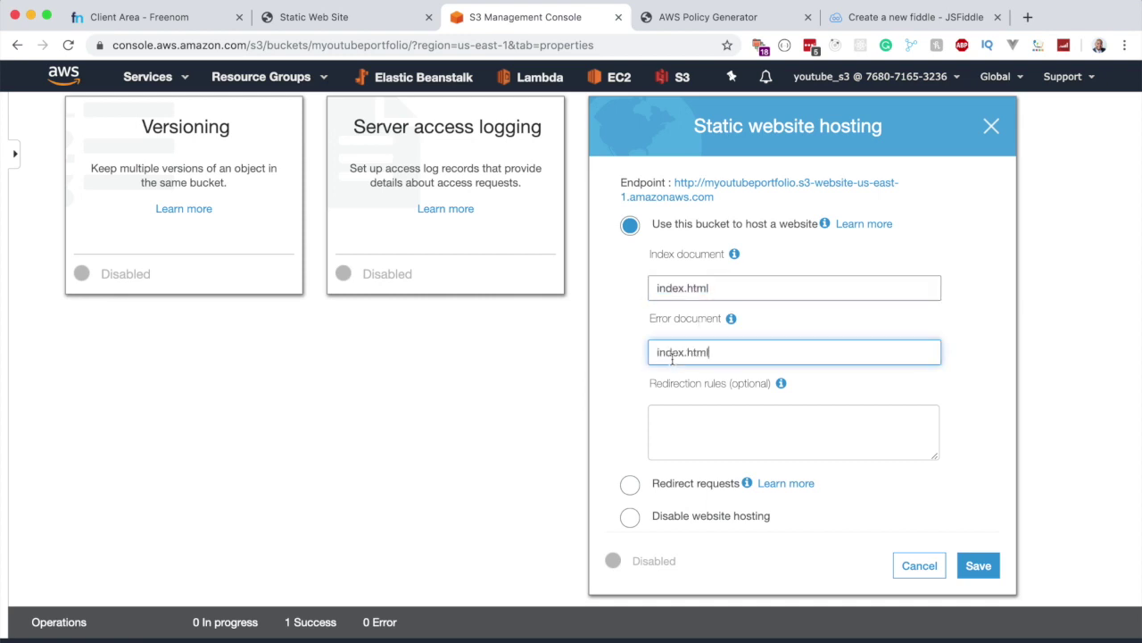
scroll(672, 359, down, 1)
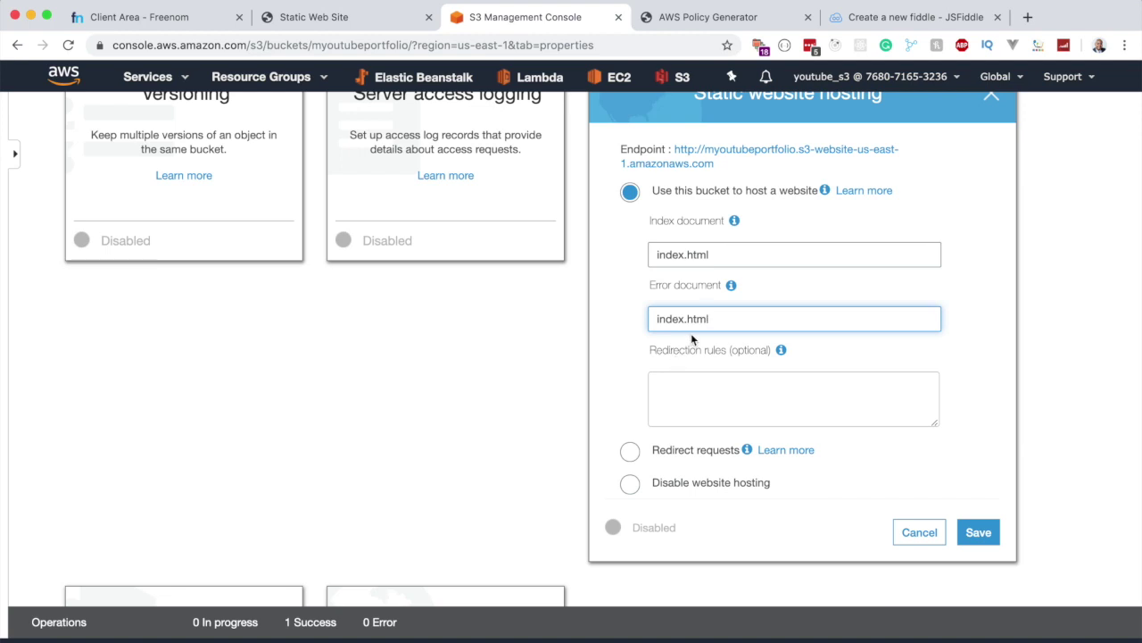
click(978, 532)
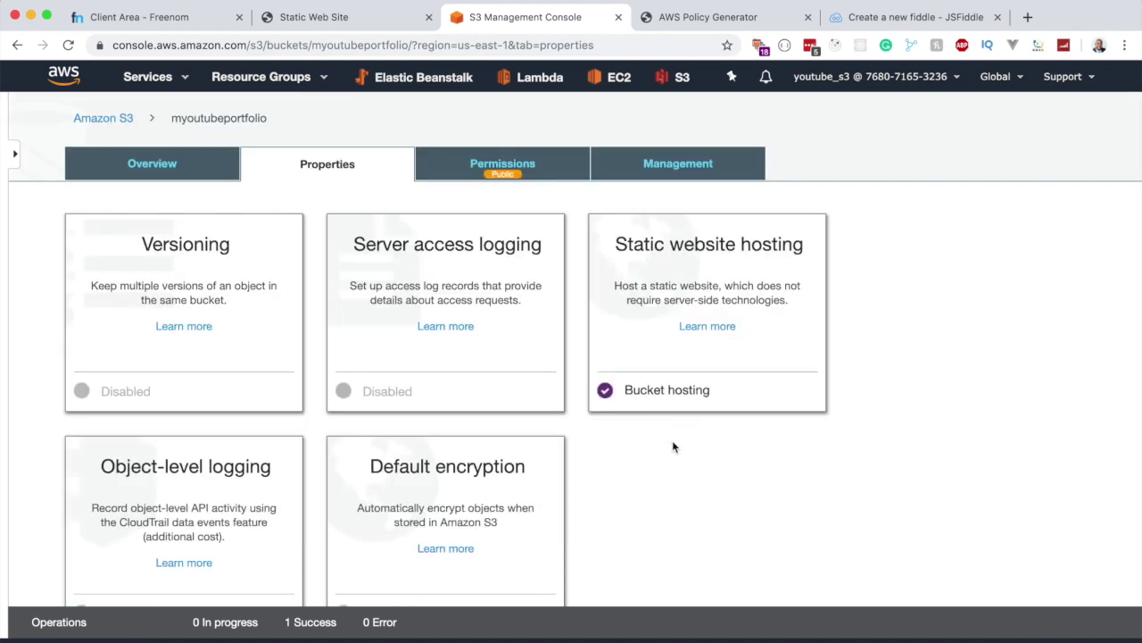
Open the bucket's static website endpoint from its hosting settings and examine the deployed page and its address.
click(685, 259)
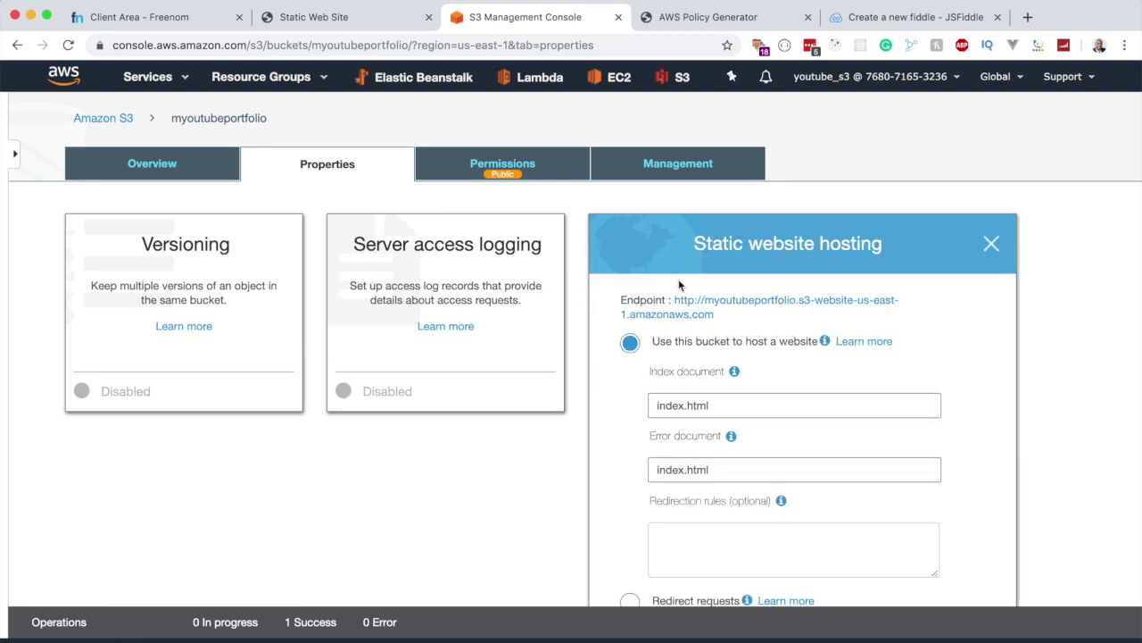
scroll(700, 281, down, 1)
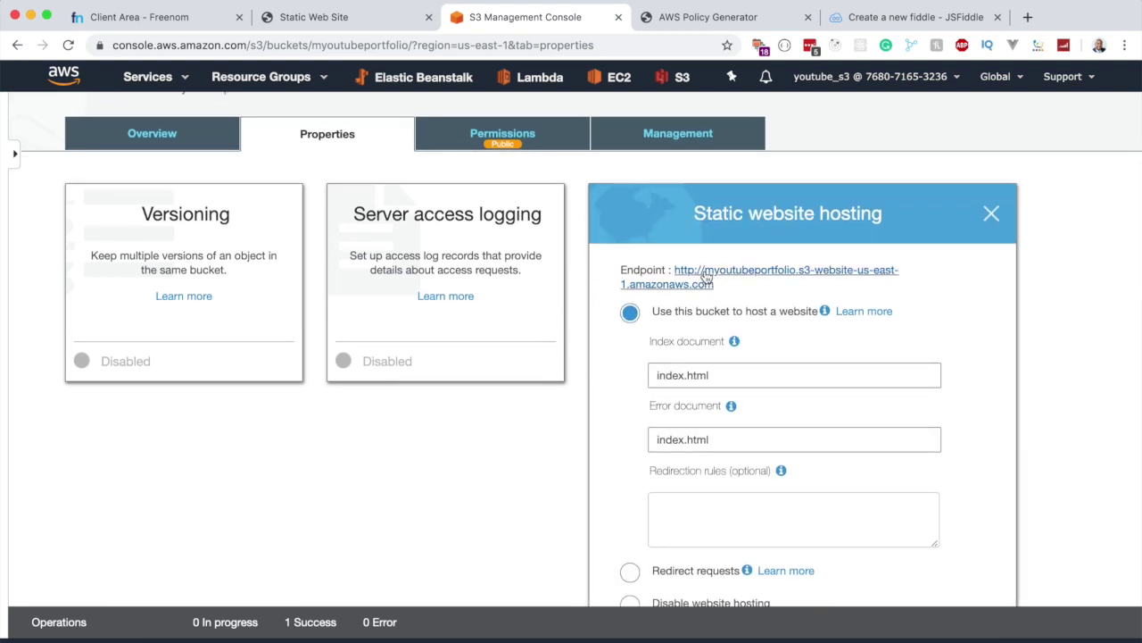
click(706, 277)
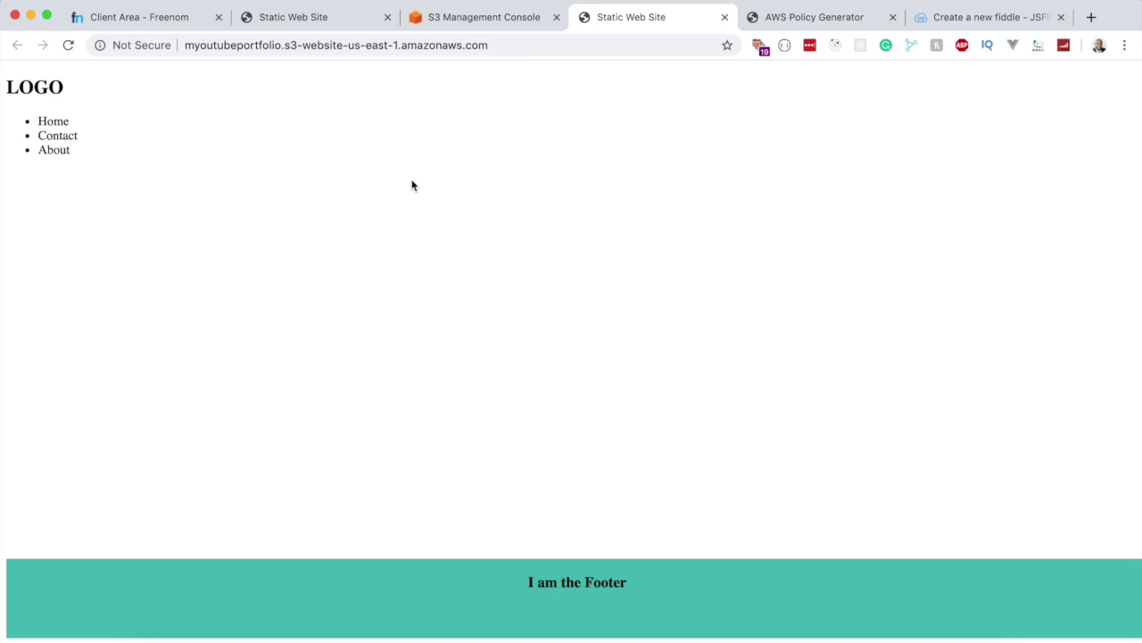
click(512, 44)
click(540, 44)
drag(562, 47, 182, 49)
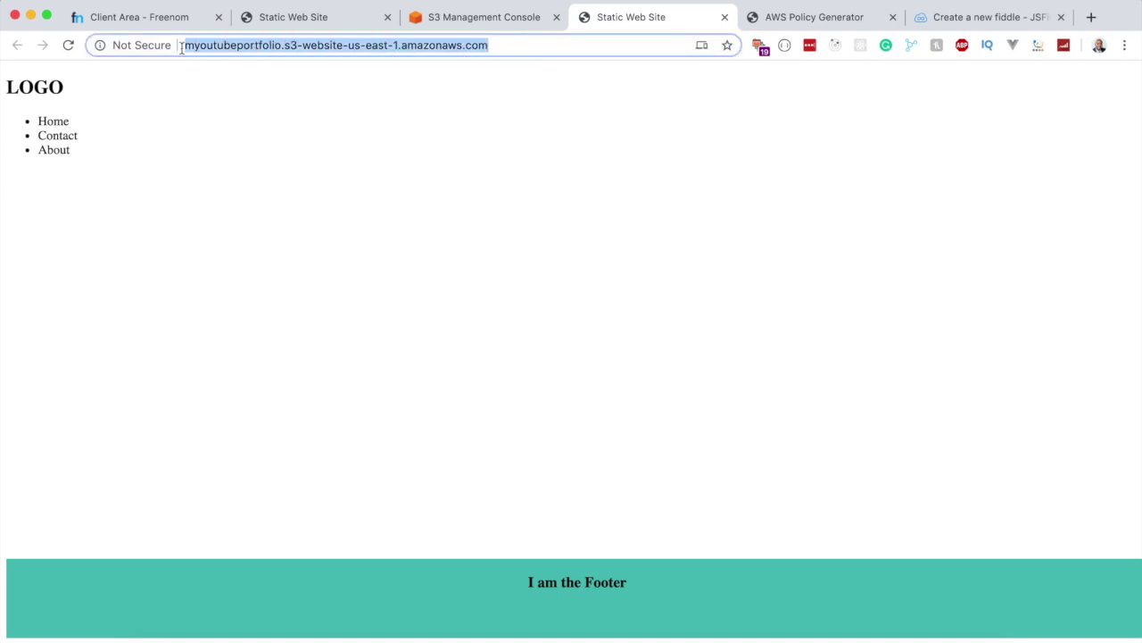
click(253, 156)
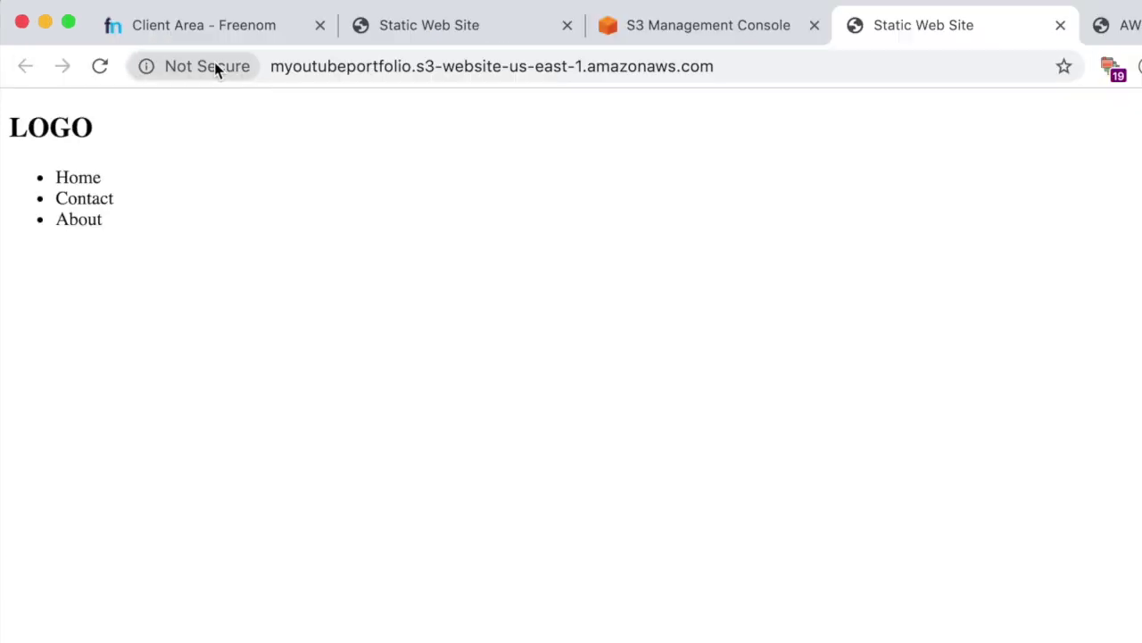
drag(749, 62, 226, 69)
click(464, 176)
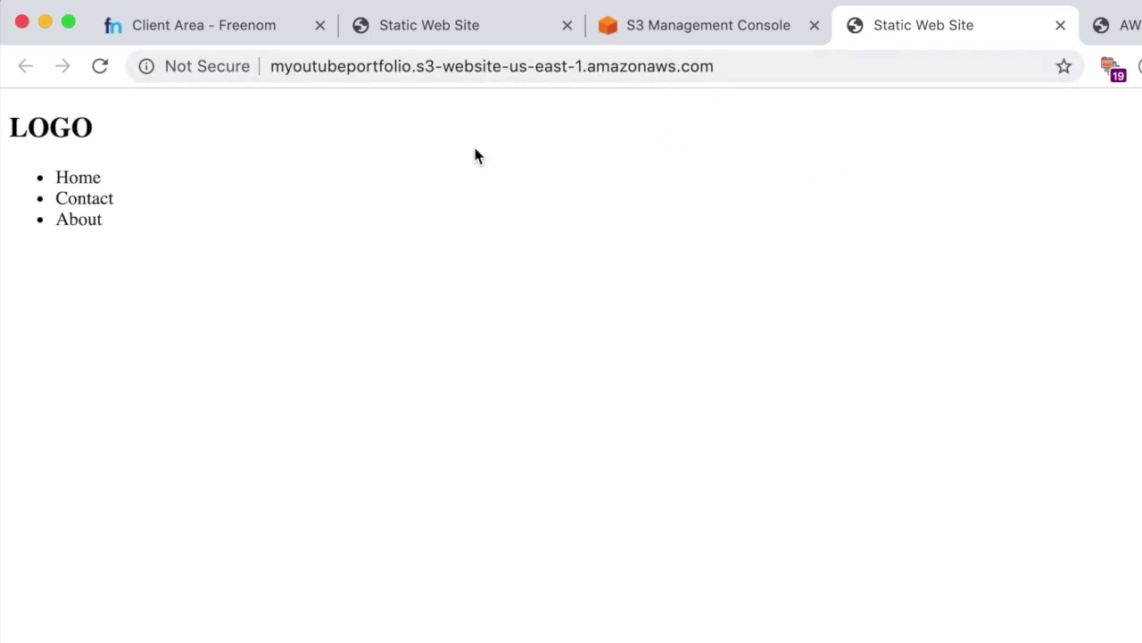
Copy the domain myoutubeportfolio.tk from the Freenom domain list and open it in a new browser tab to test it.
click(231, 25)
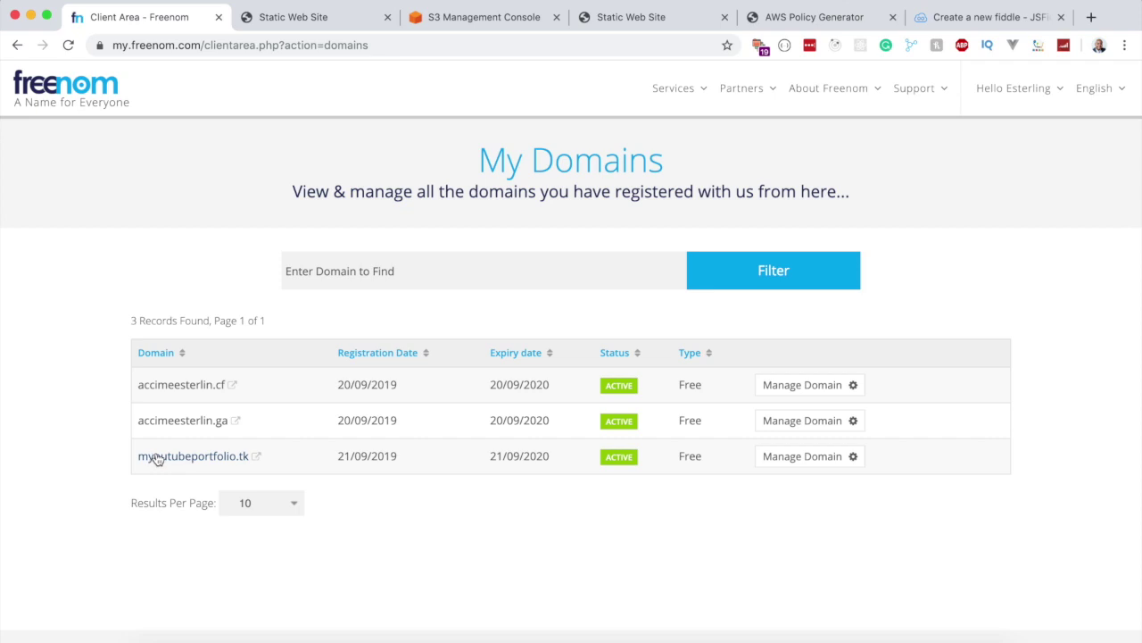
drag(139, 460, 228, 468)
key(ctrl+c)
key(ctrl+t)
key(ctrl+v)
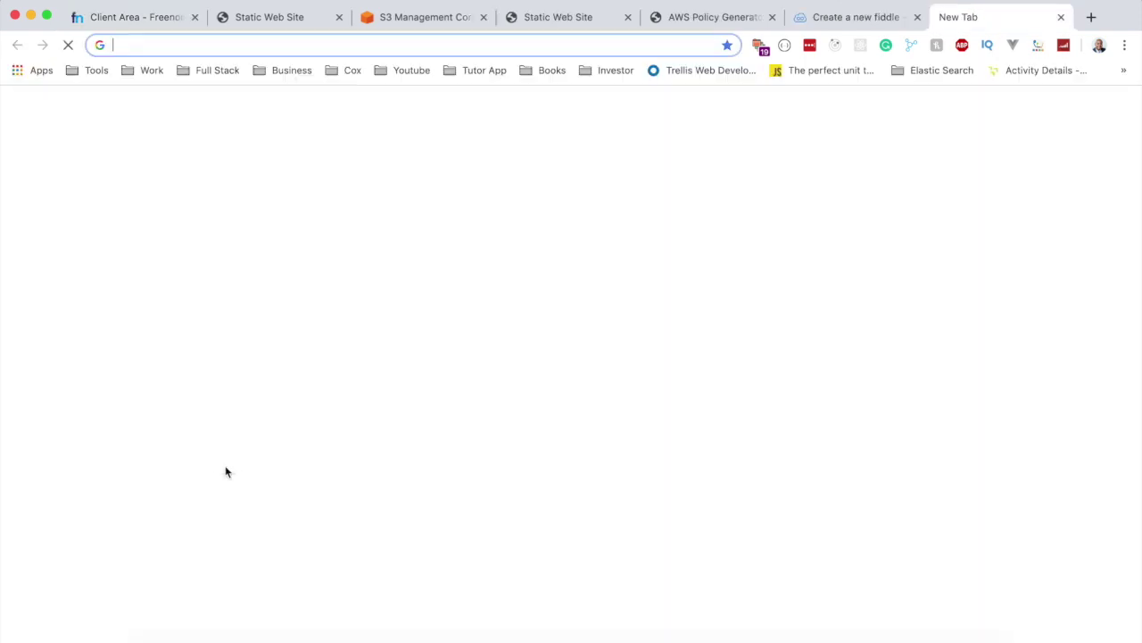
mouse_move(548, 87)
mouse_down()
mouse_move(298, 90)
mouse_move(559, 84)
mouse_up()
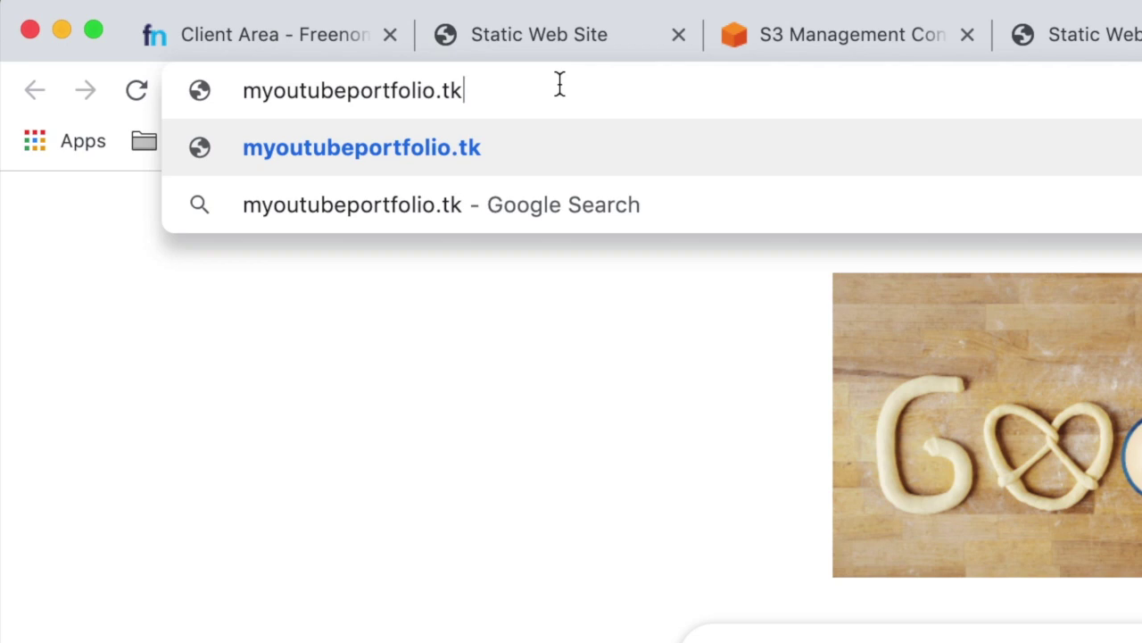
key(Return)
click(450, 94)
click(402, 186)
click(521, 99)
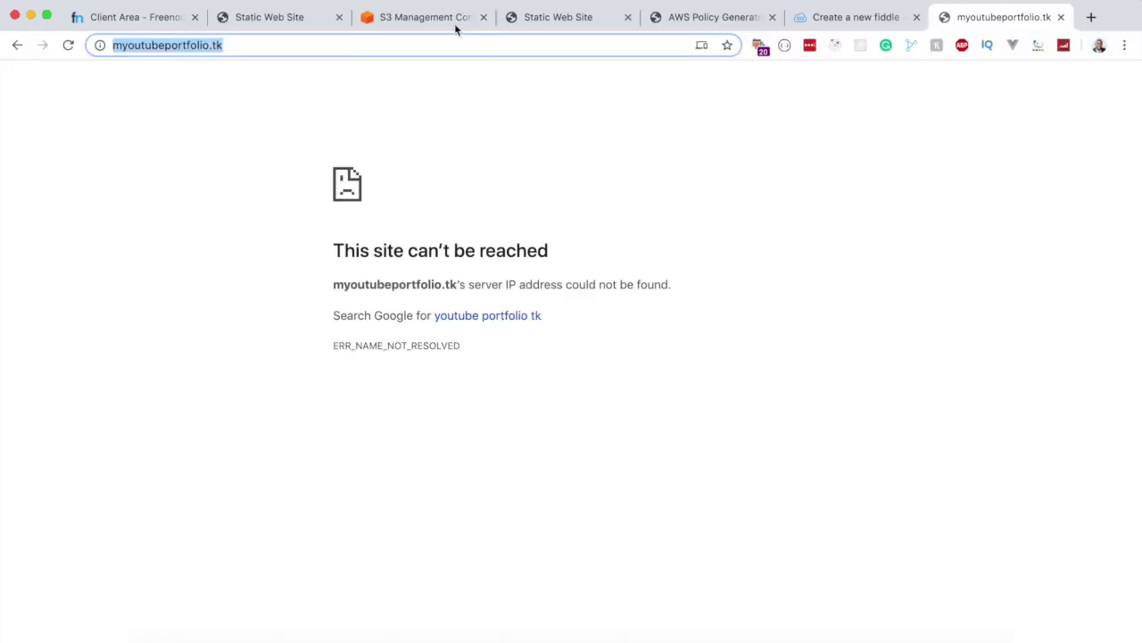
Check the S3 bucket list against the deployed site and examine the static website's endpoint address.
click(435, 20)
click(114, 123)
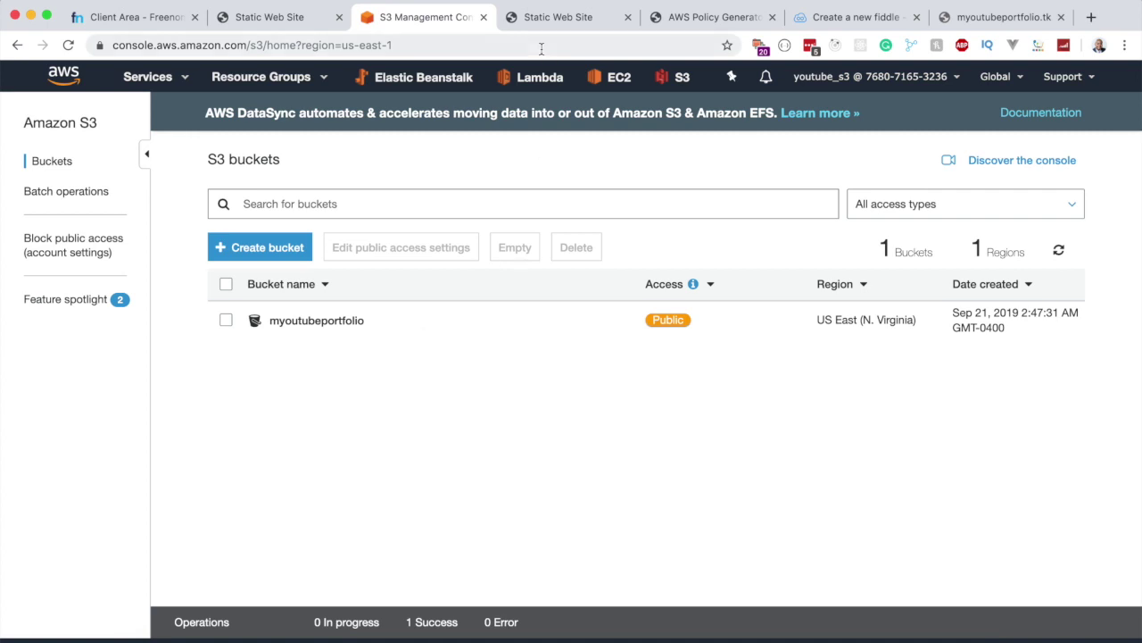
click(550, 19)
drag(515, 43, 155, 53)
click(178, 112)
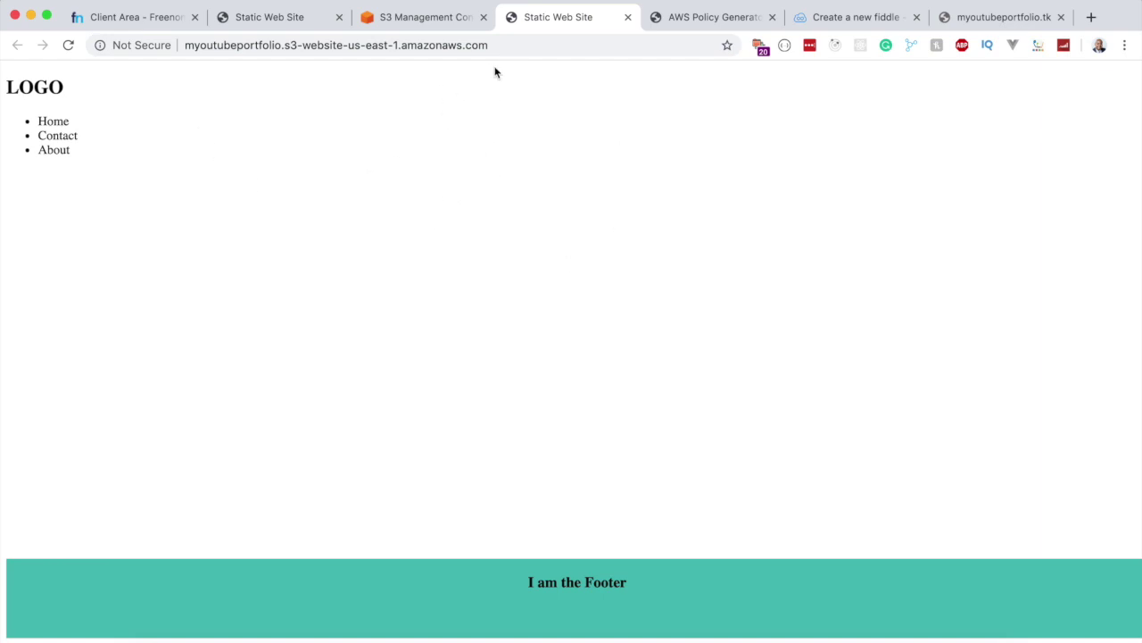
click(486, 45)
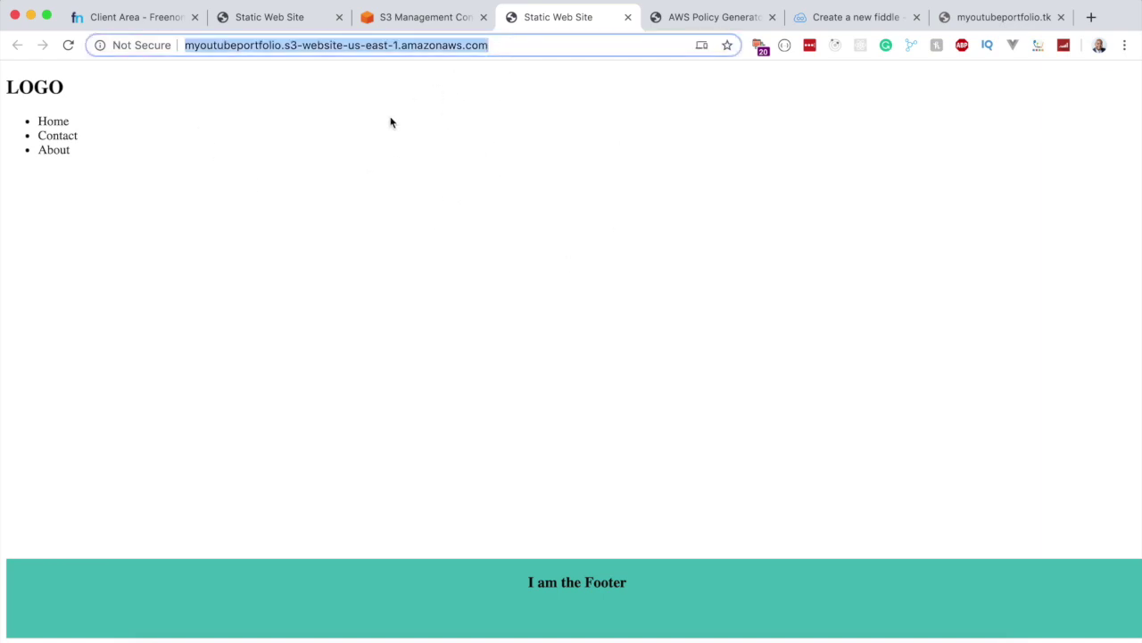
click(413, 18)
click(539, 19)
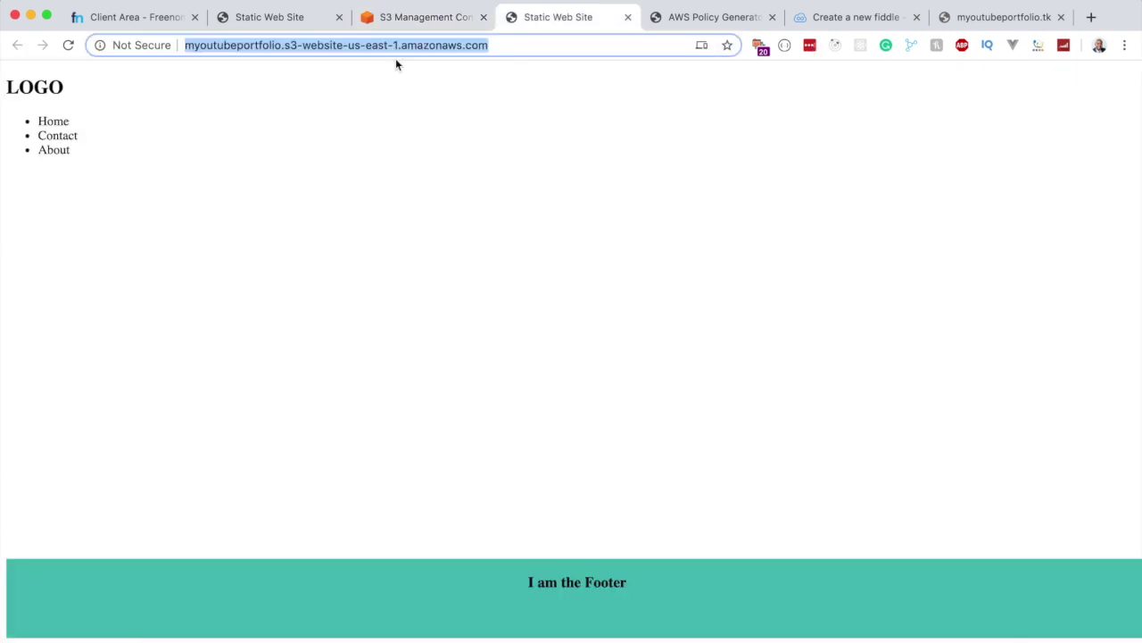
Return to the AWS console, search the services for route 53 and open Route 53.
click(415, 20)
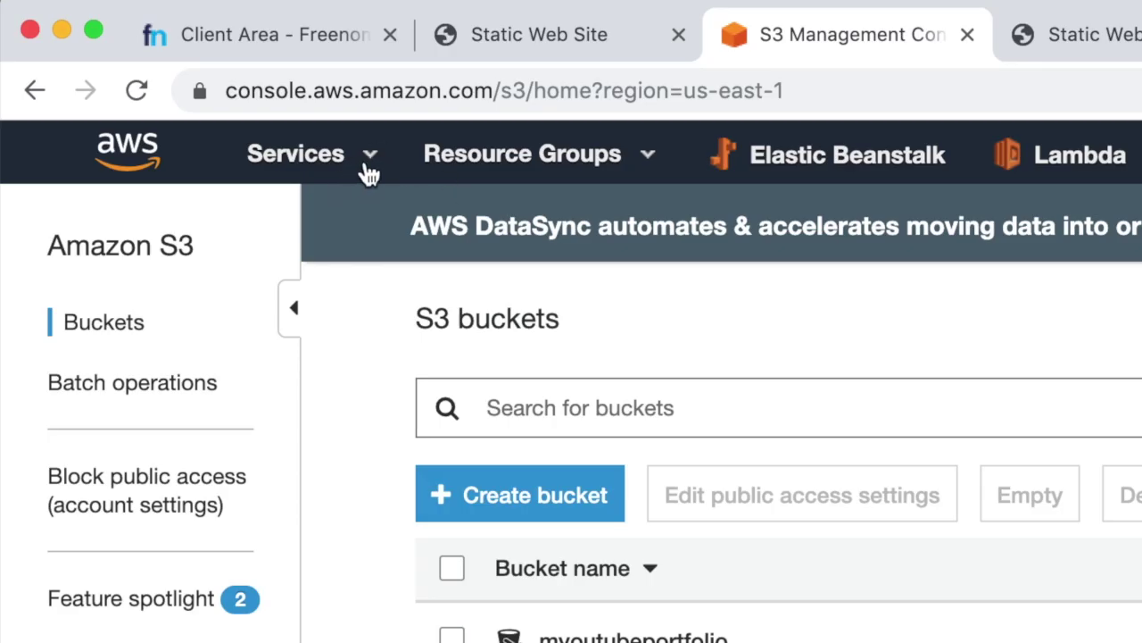
click(369, 169)
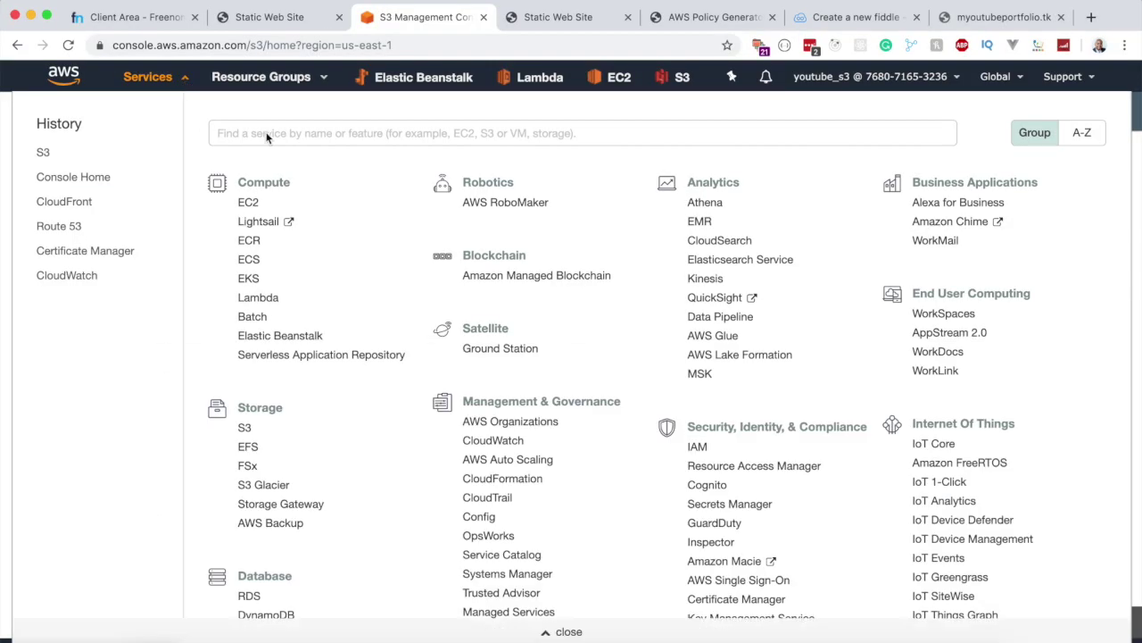
text(route 53)
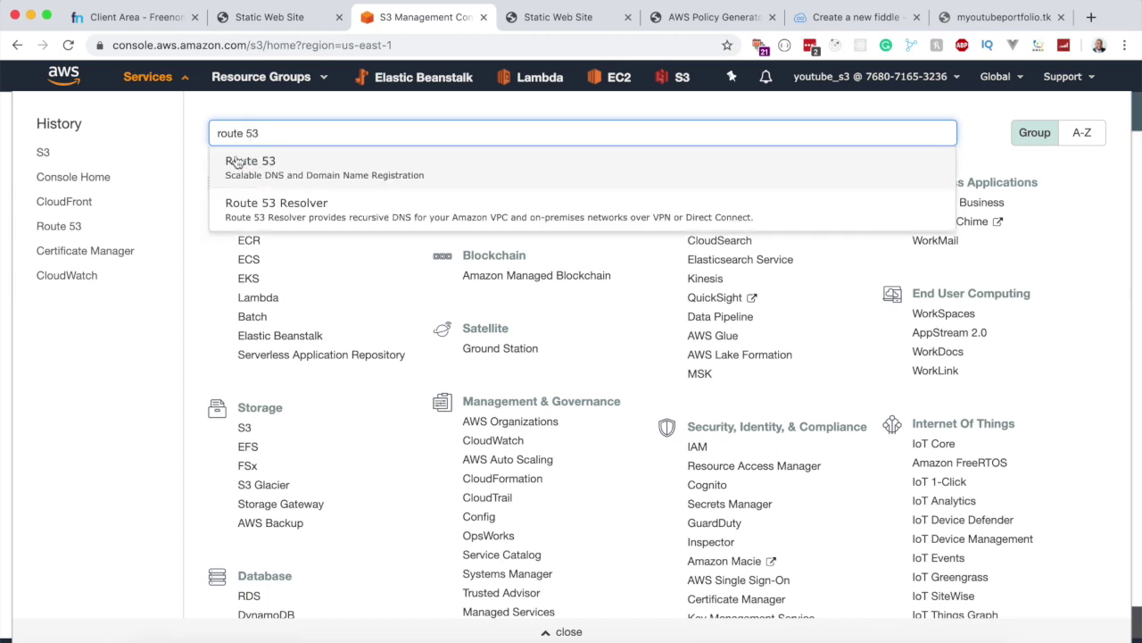
click(316, 172)
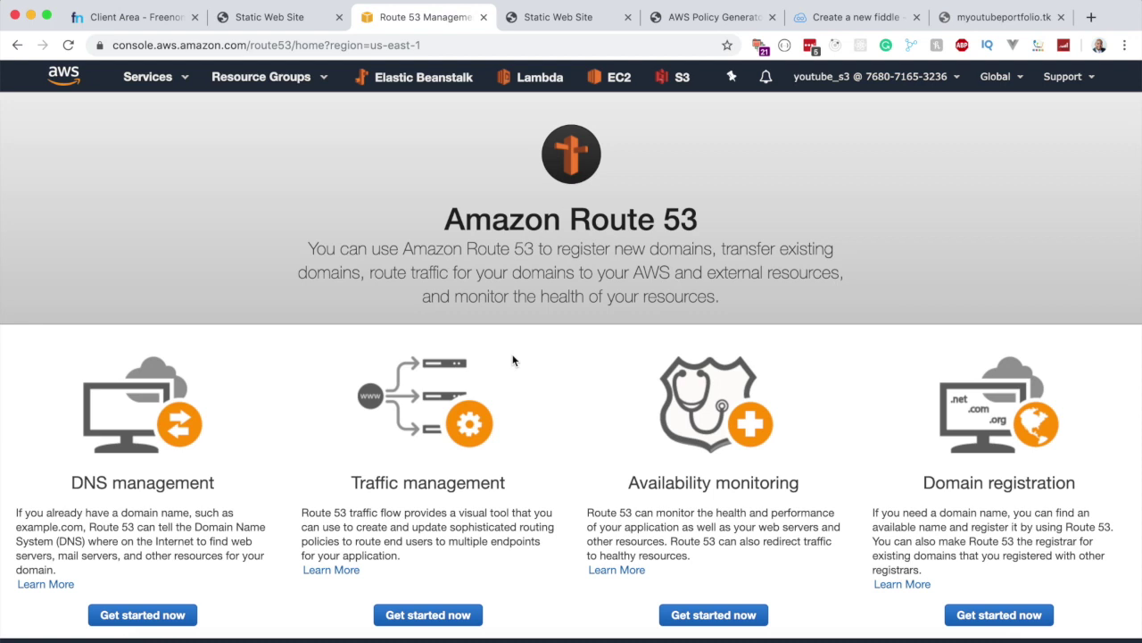
Examine the DNS management, Traffic management, Availability monitoring and Domain registration options on the Route 53 start page.
drag(70, 486, 228, 486)
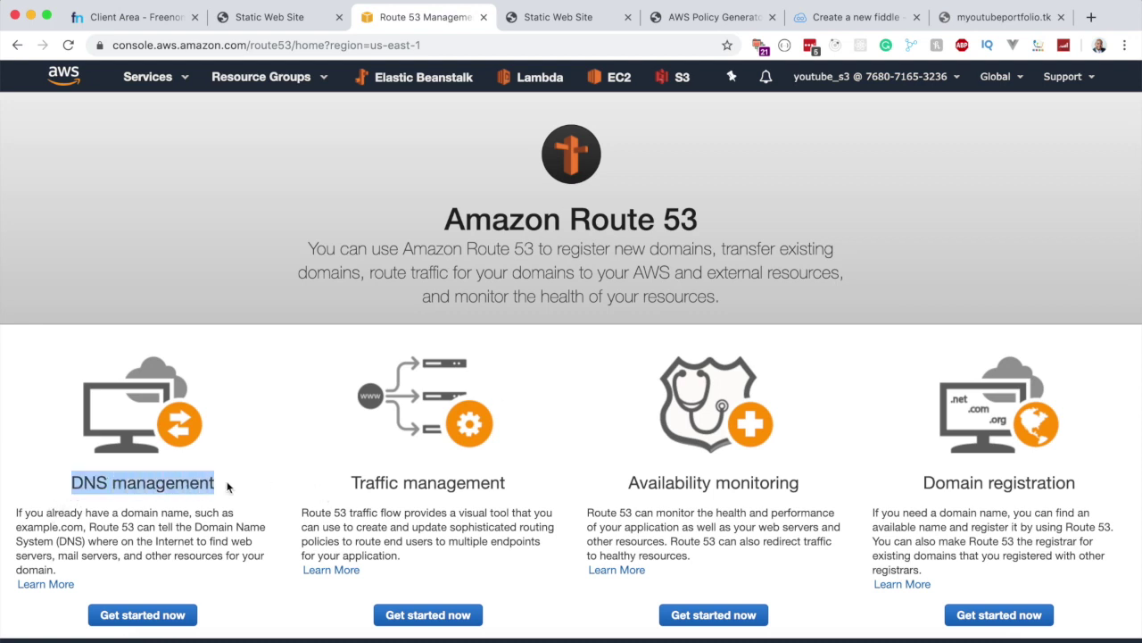
click(228, 486)
drag(348, 489, 507, 488)
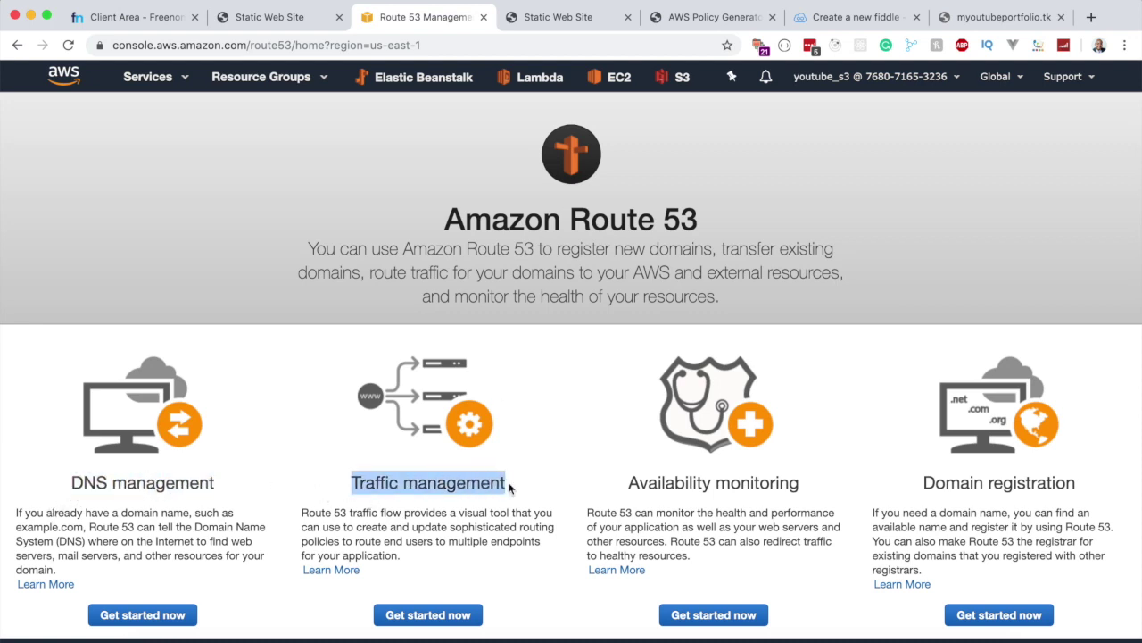
click(638, 483)
drag(630, 483, 820, 489)
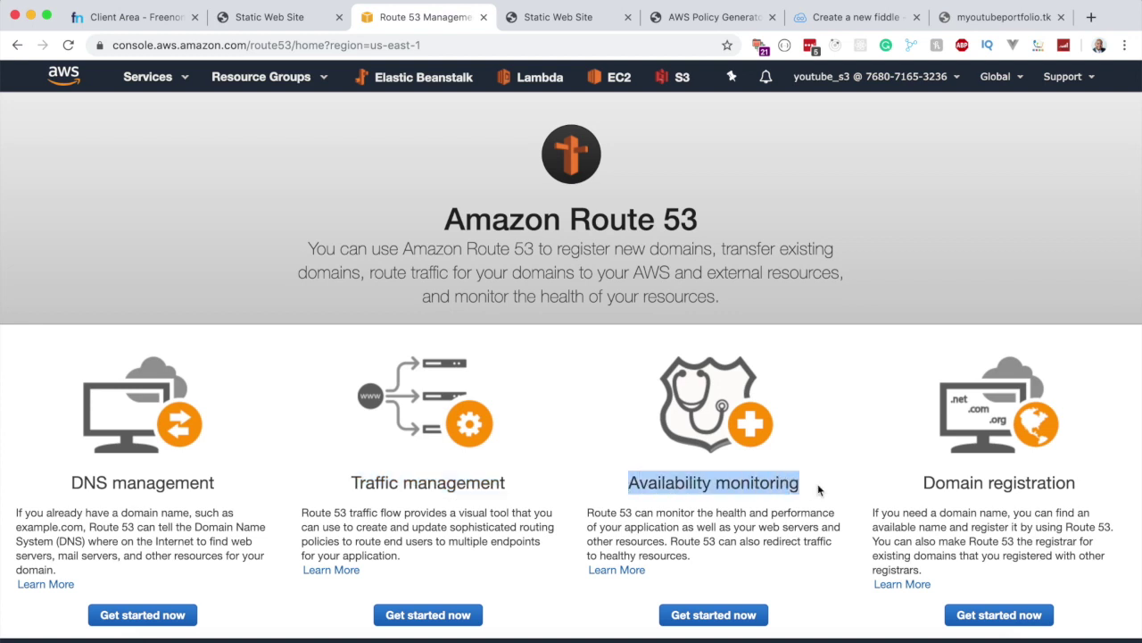
click(924, 482)
drag(924, 481, 1081, 480)
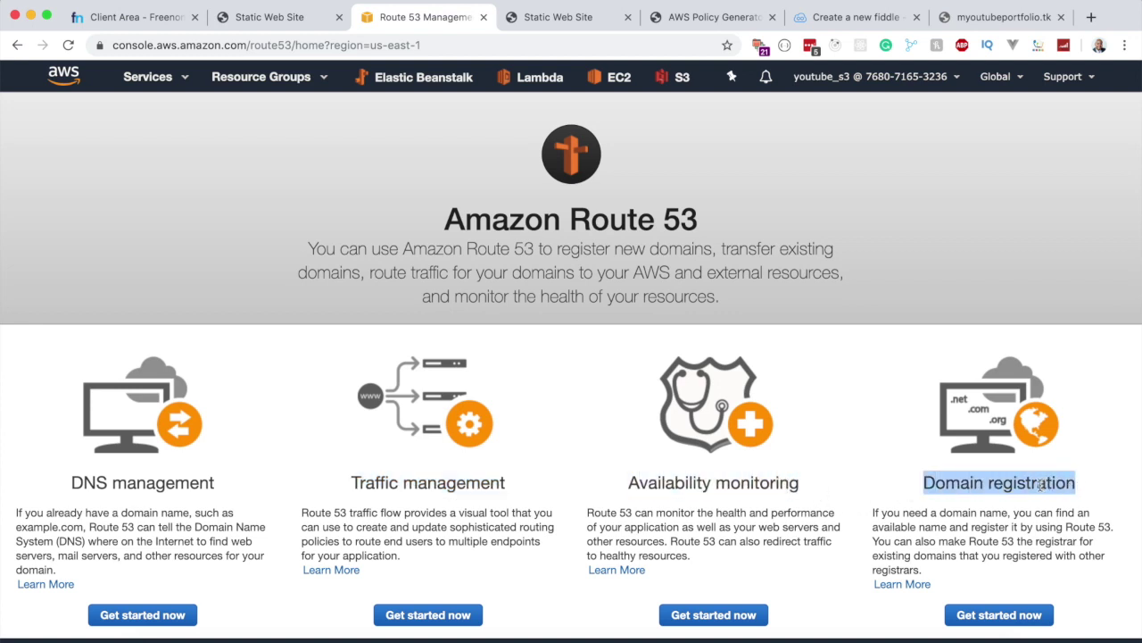
click(1041, 484)
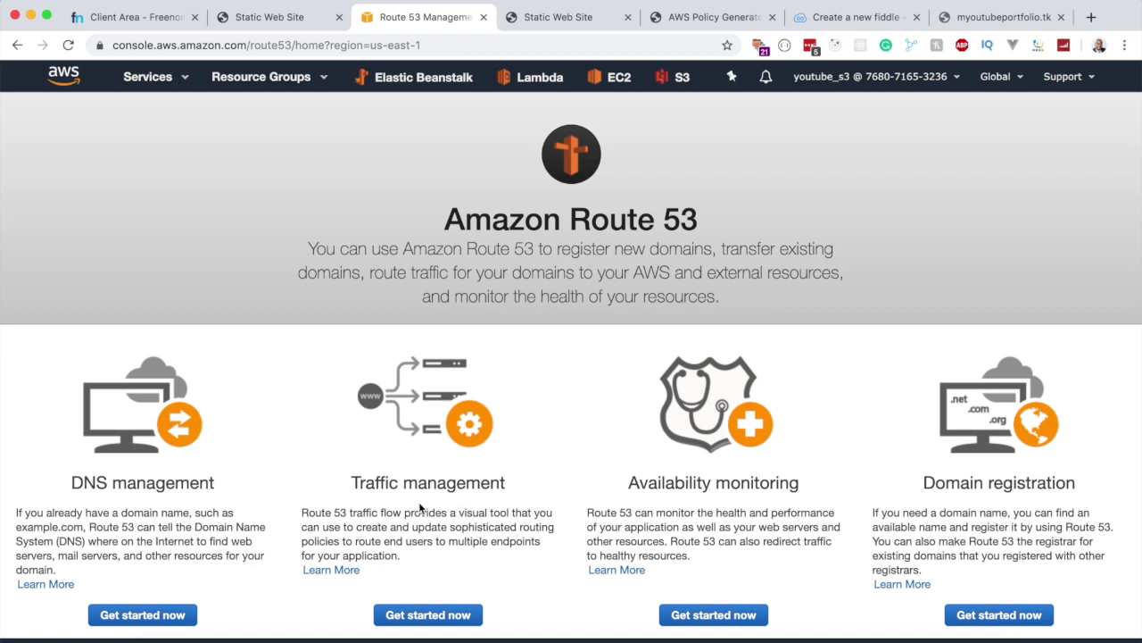
drag(70, 483, 214, 484)
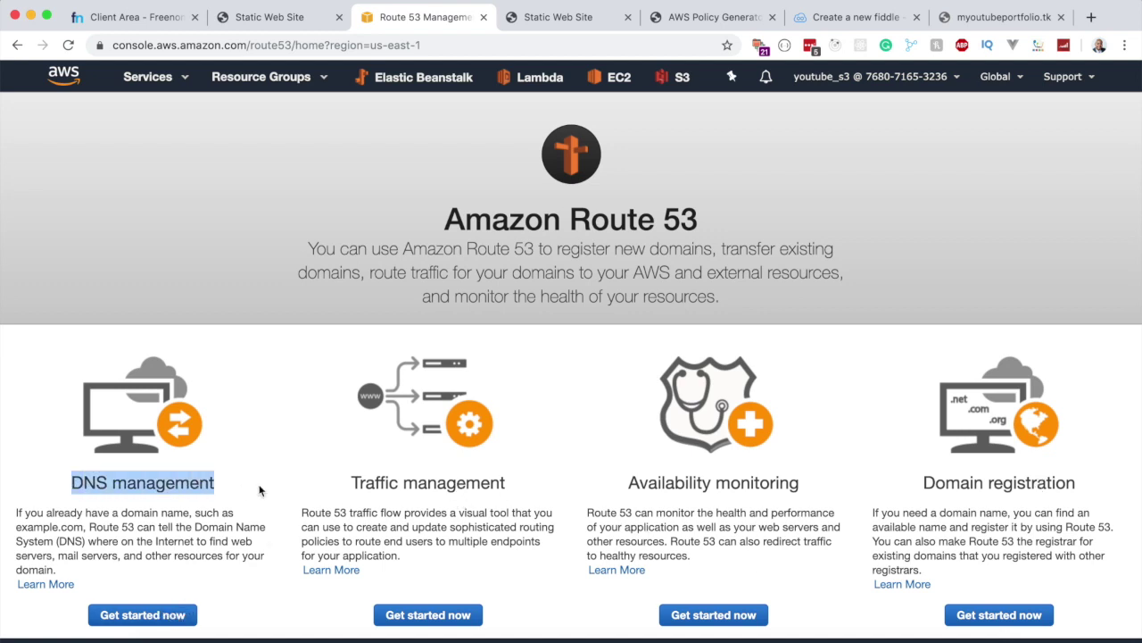
Get started with DNS management and open the form for creating a new hosted zone.
click(162, 617)
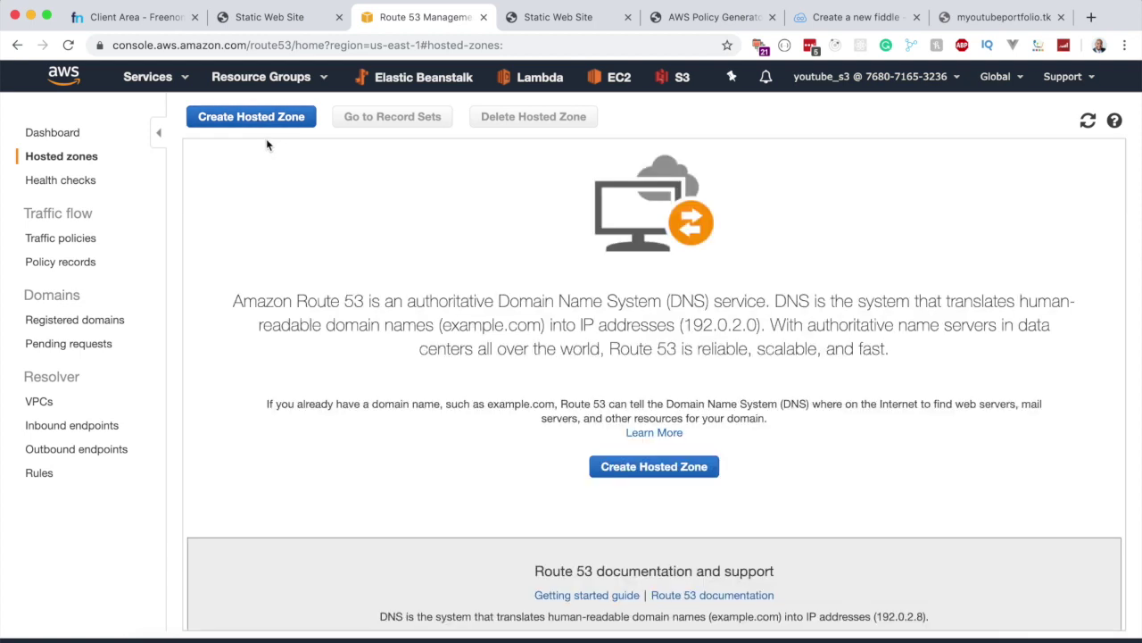
click(263, 125)
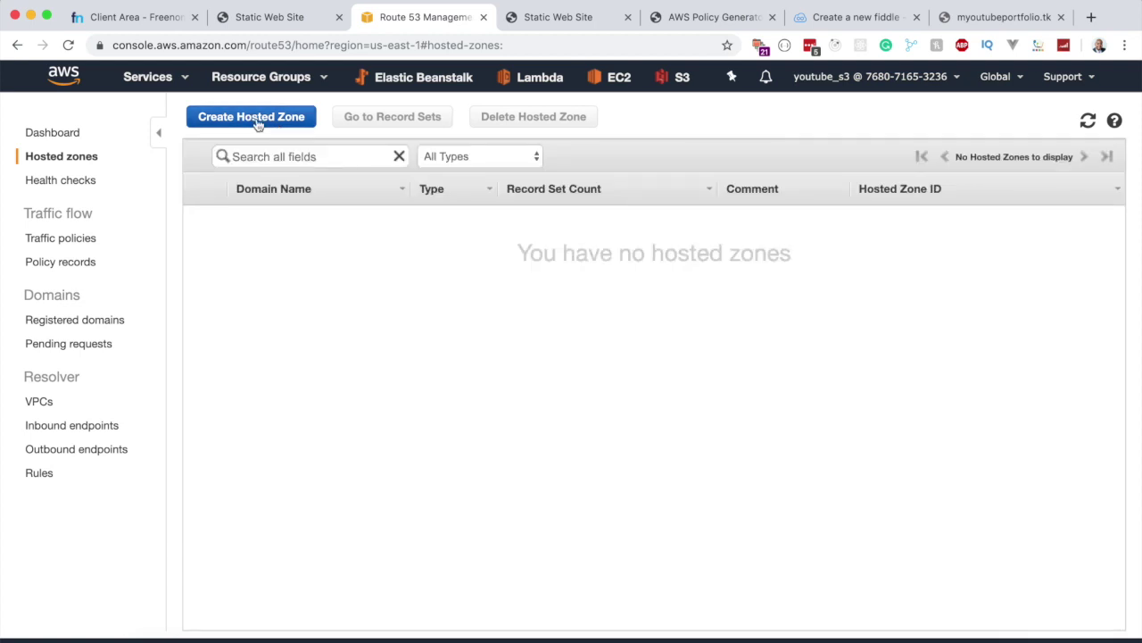
click(254, 119)
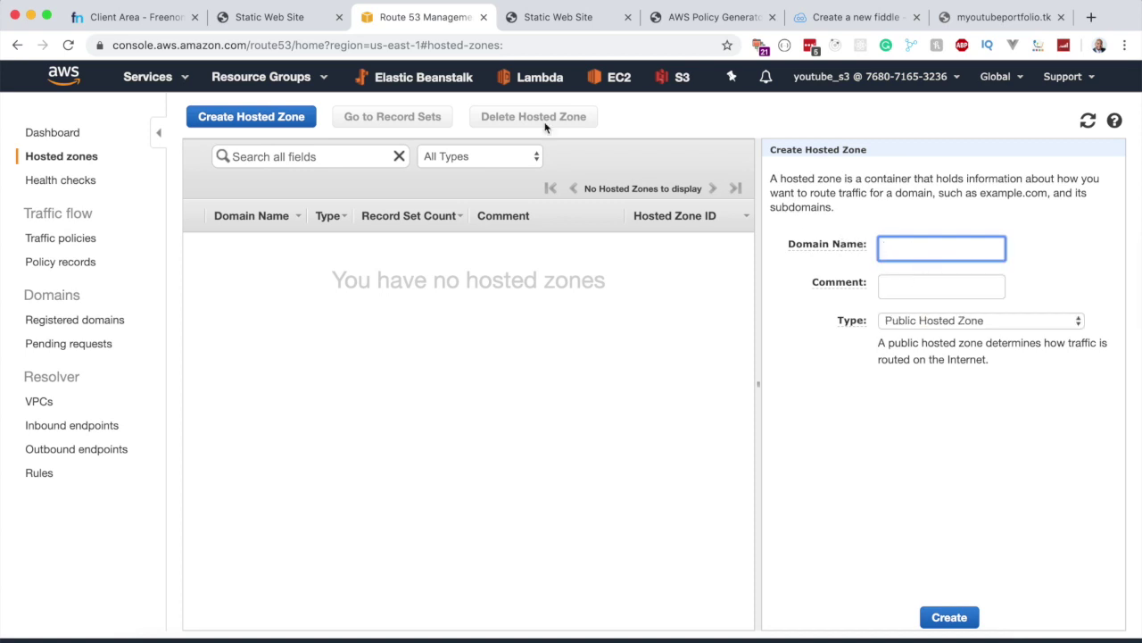
Copy myoutubeportfolio.tk from the Freenom domain list and enter it as the new hosted zone's domain name.
click(139, 25)
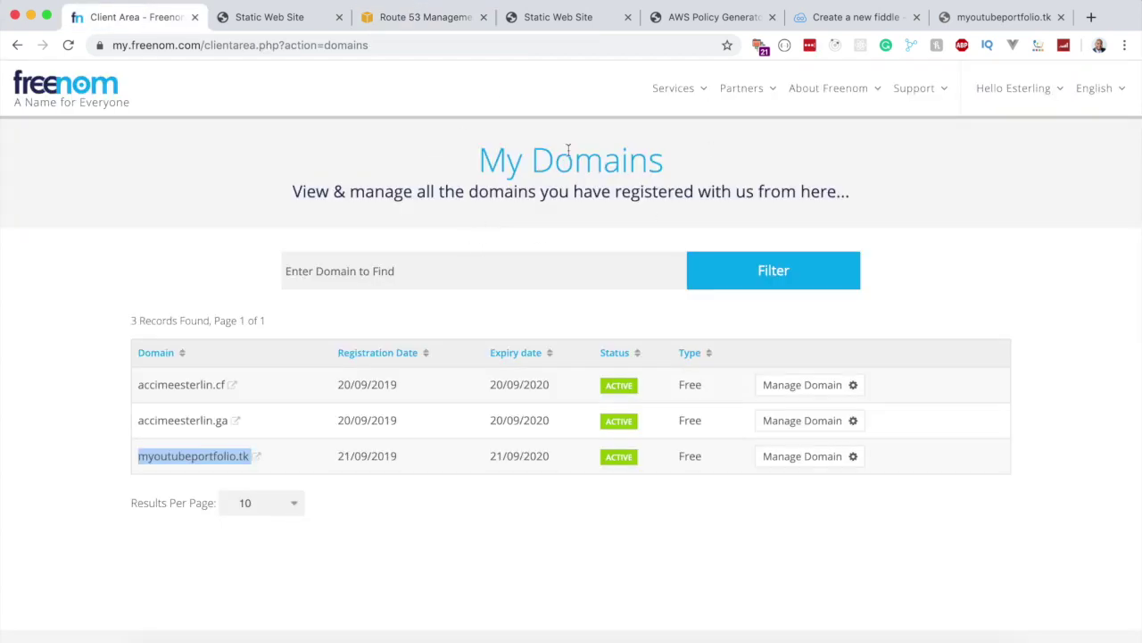
click(248, 458)
drag(138, 458, 247, 454)
right_click(248, 453)
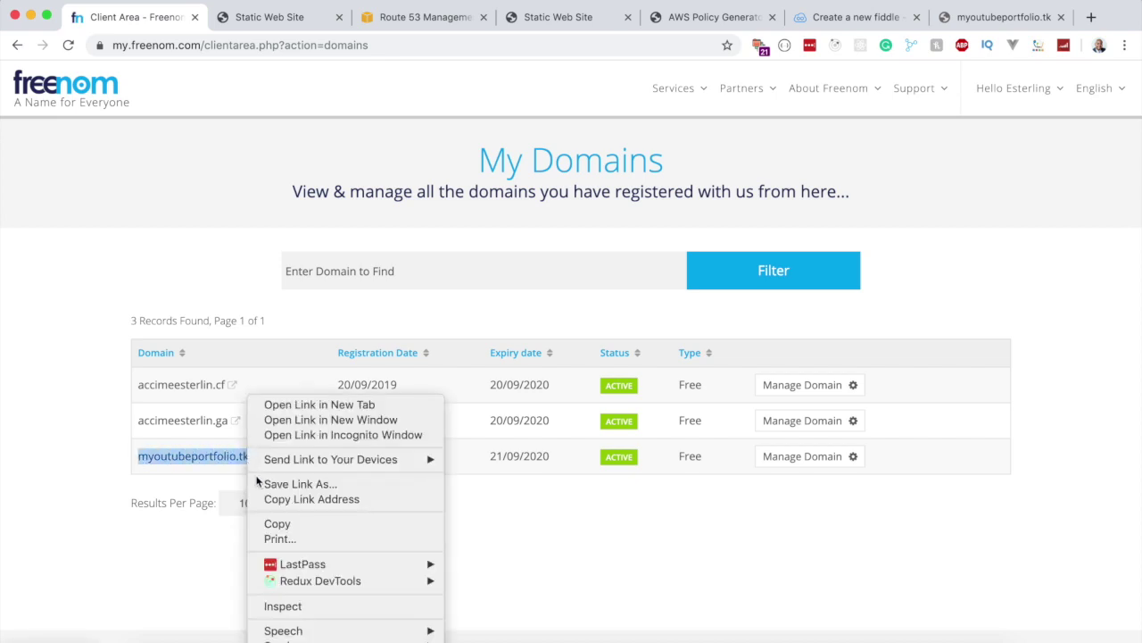
click(243, 523)
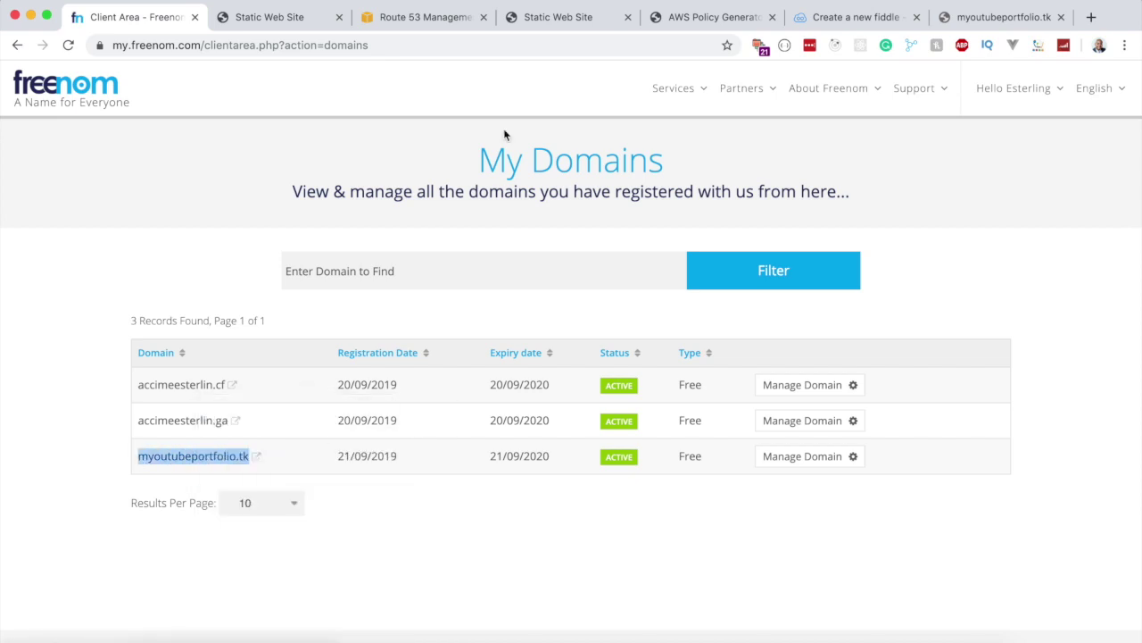
click(419, 17)
key(super+v)
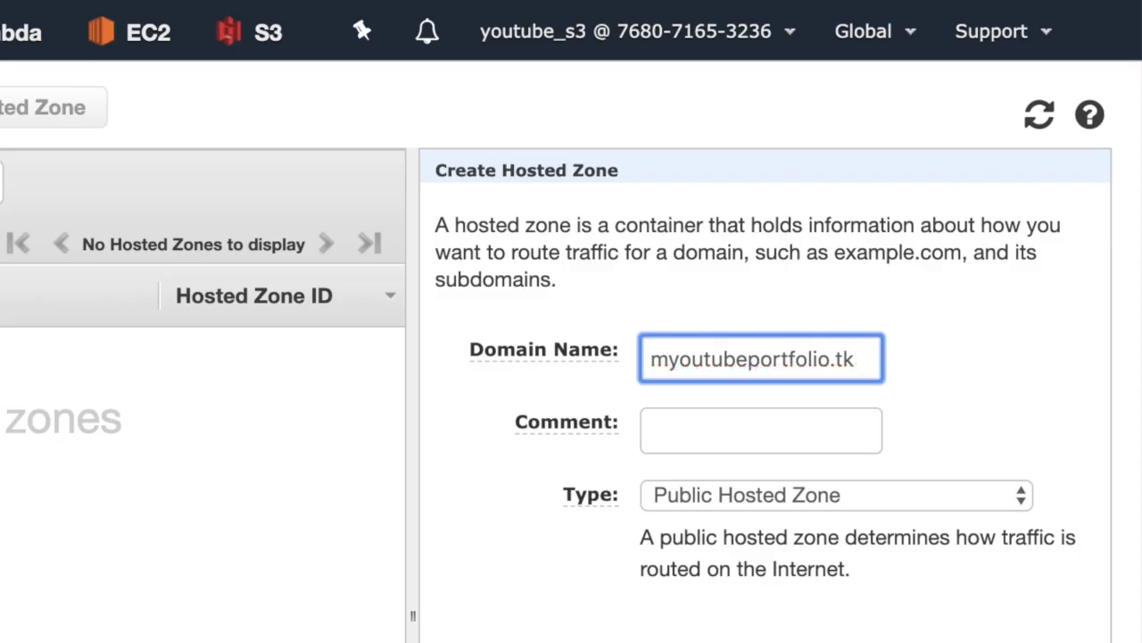
click(652, 358)
text(htt)
key(BackSpace)
key(BackSpace)
key(BackSpace)
key(super+Right)
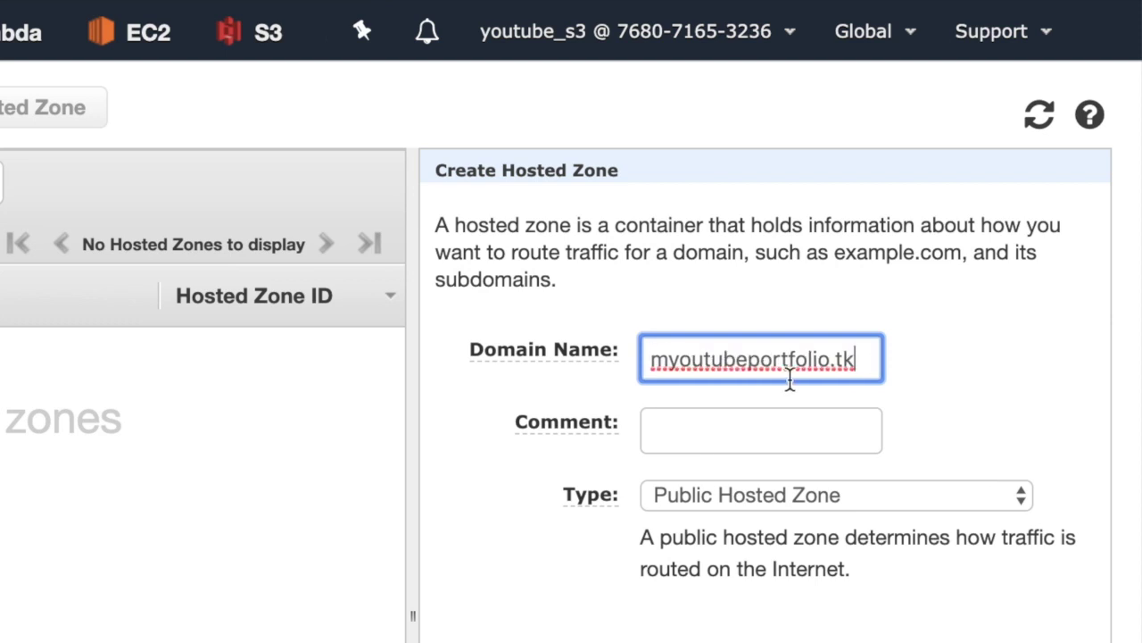
Create the public hosted zone for myoutubeportfolio.tk.
drag(857, 359, 651, 359)
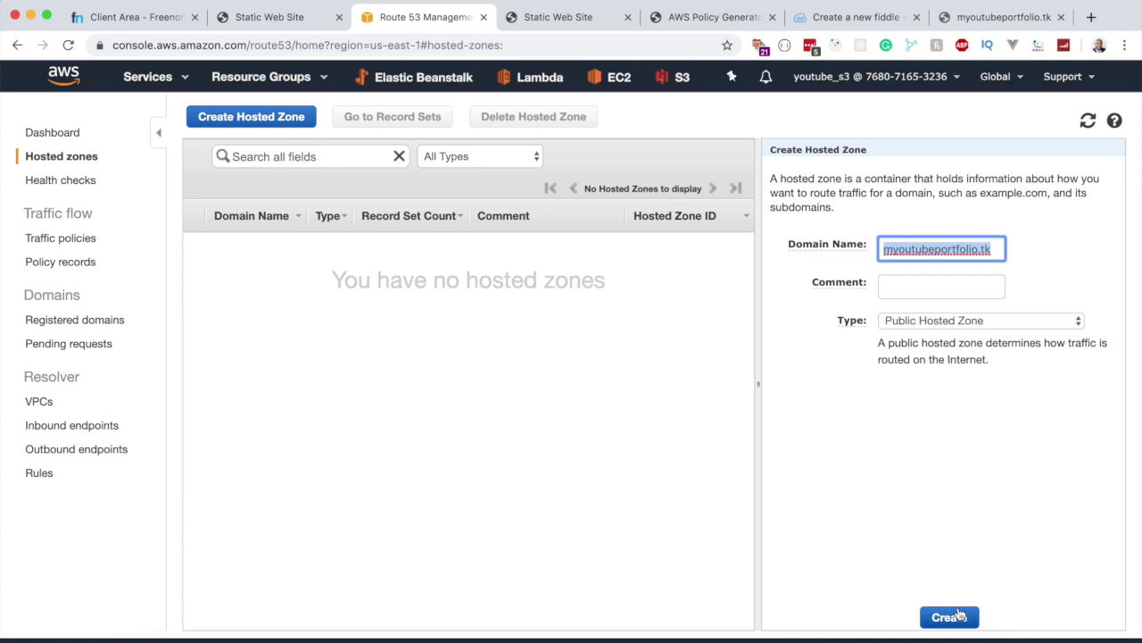
click(949, 617)
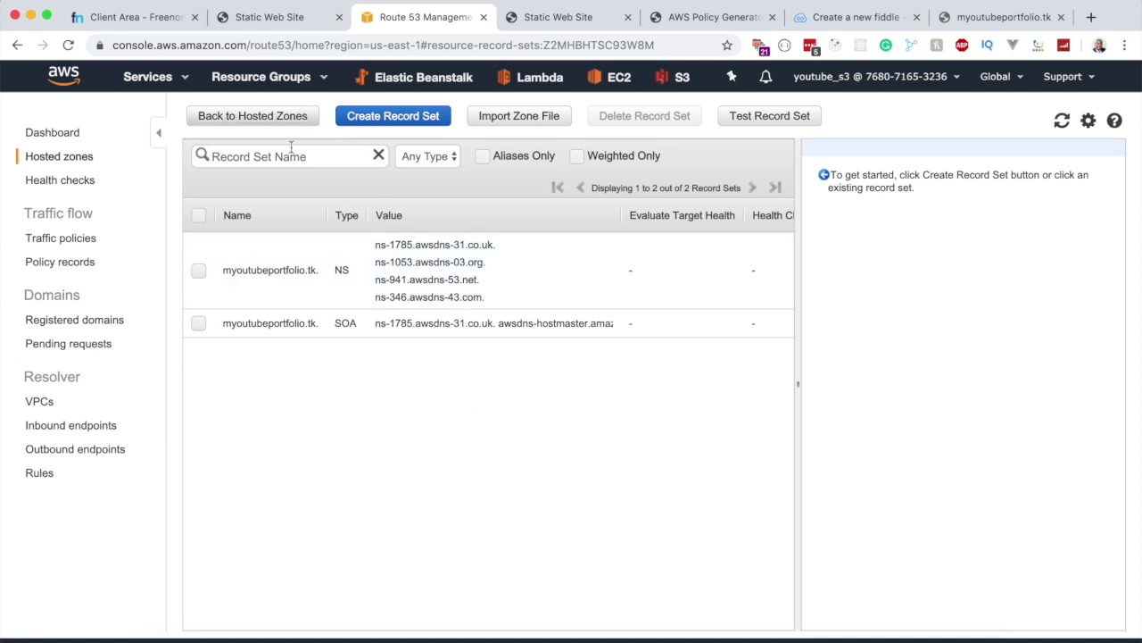
In Freenom, open the nameserver settings for myoutubeportfolio.tk and choose to use custom nameservers.
click(137, 18)
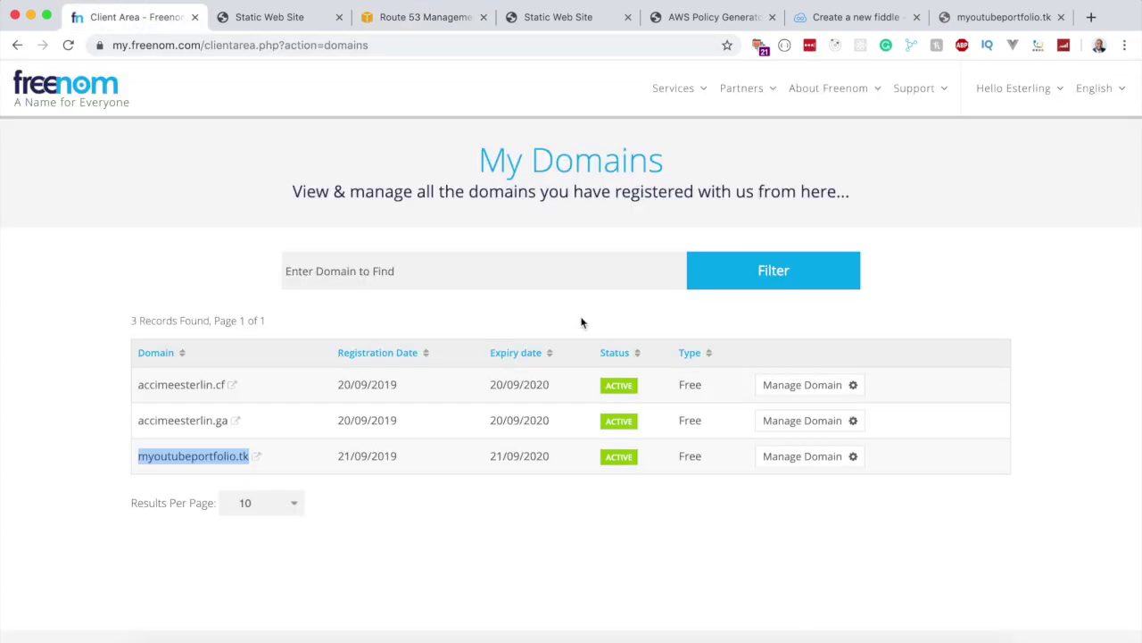
click(147, 46)
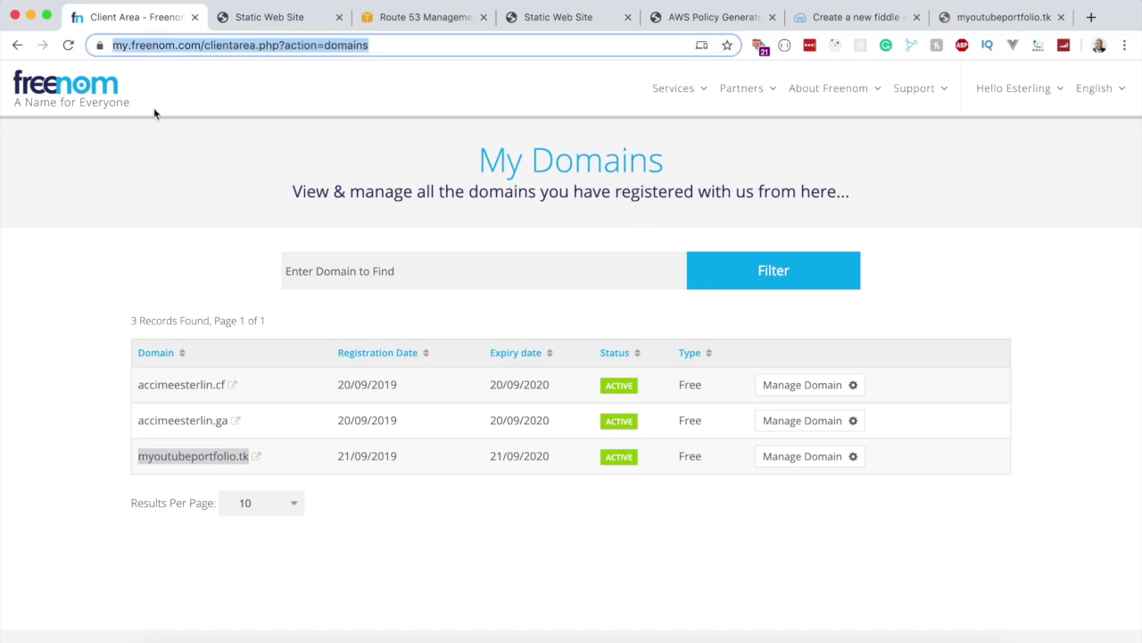
click(127, 218)
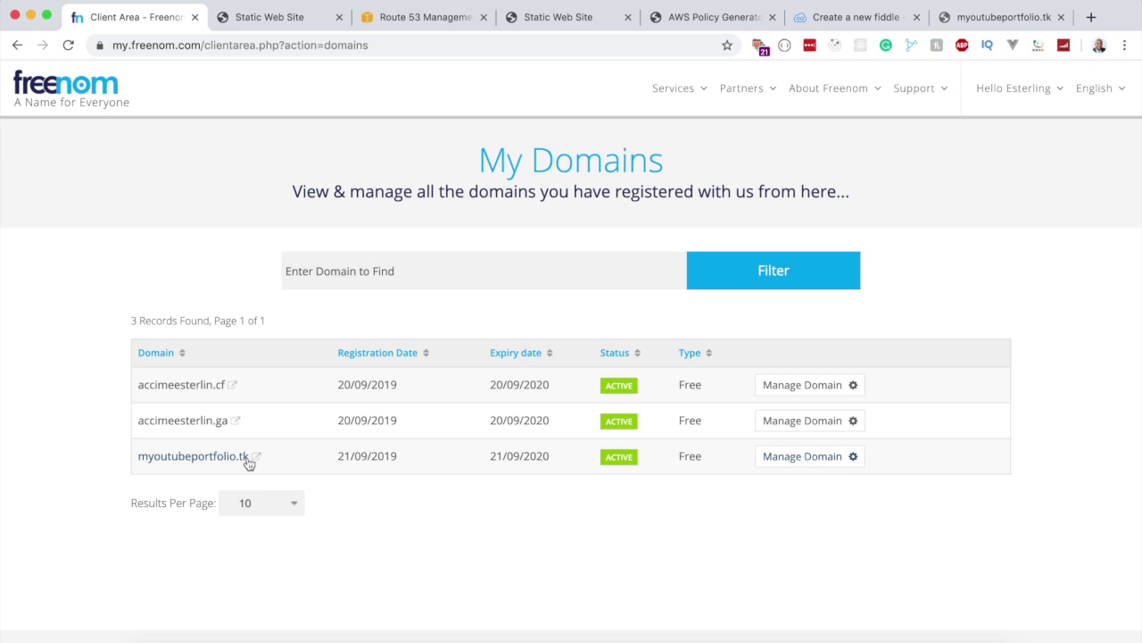
click(791, 459)
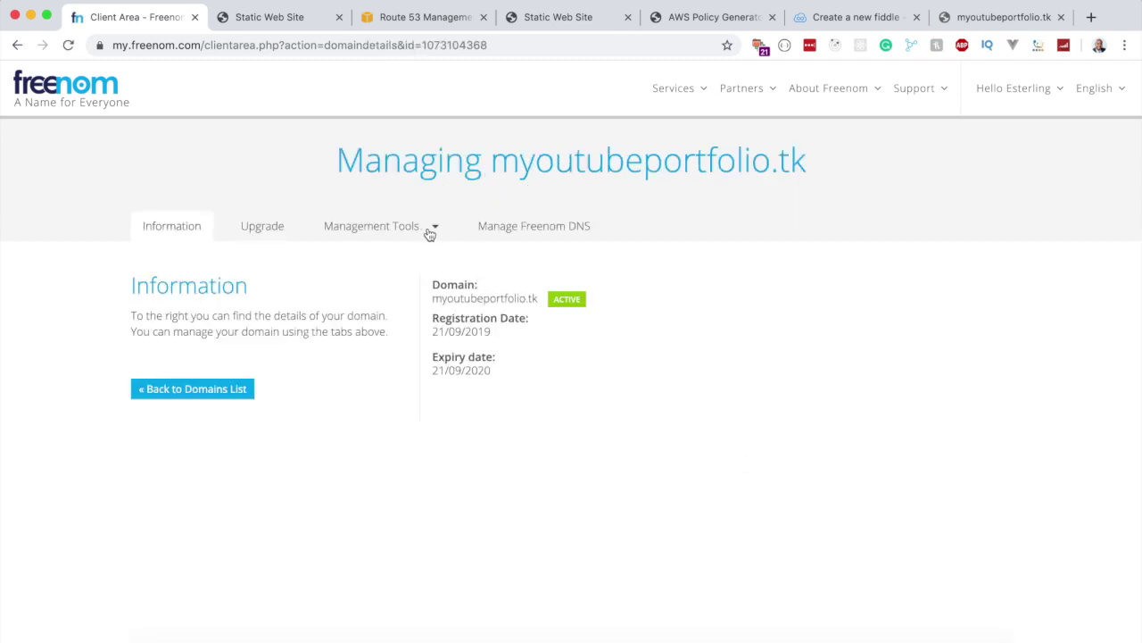
click(419, 229)
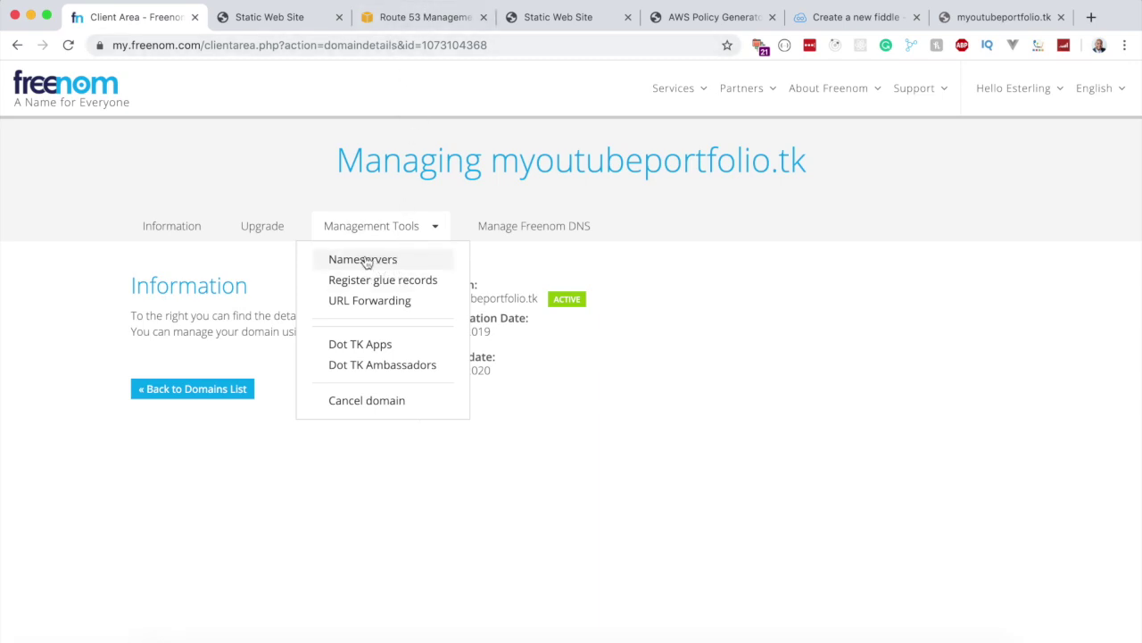
click(369, 262)
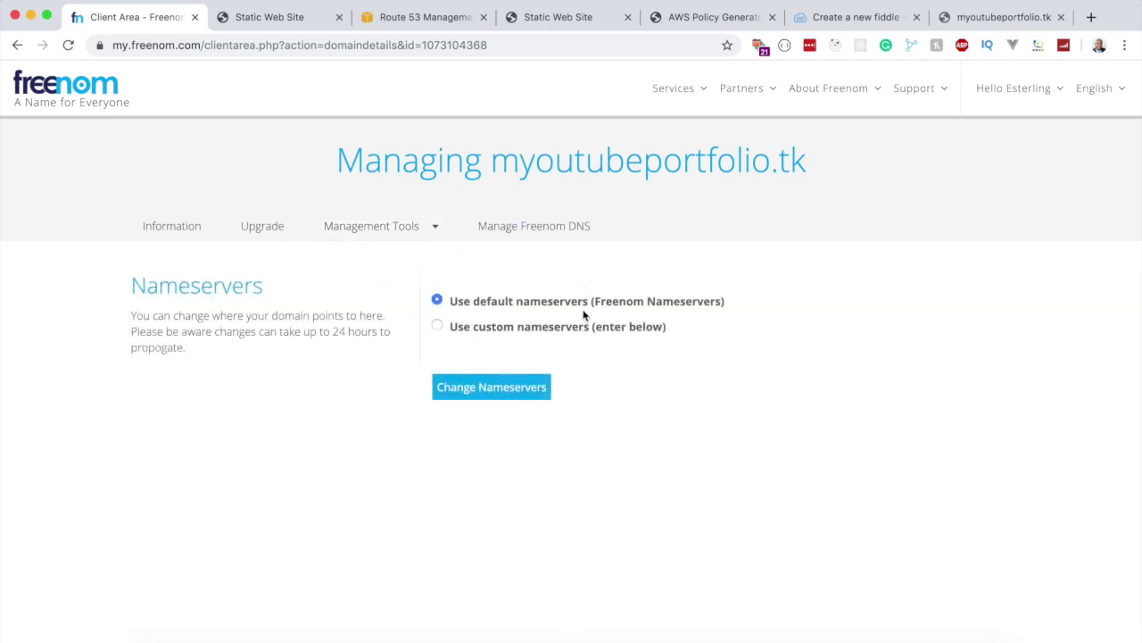
click(437, 326)
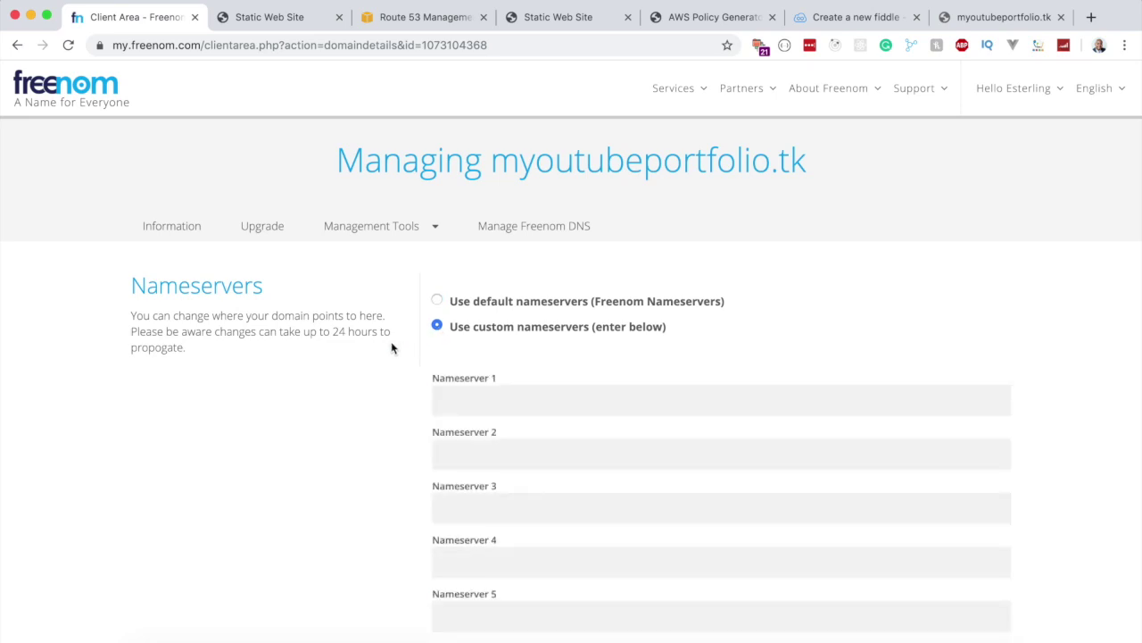
In Route 53, open the NS record of myoutubeportfolio.tk and look through its name server values.
scroll(391, 347, down, 3)
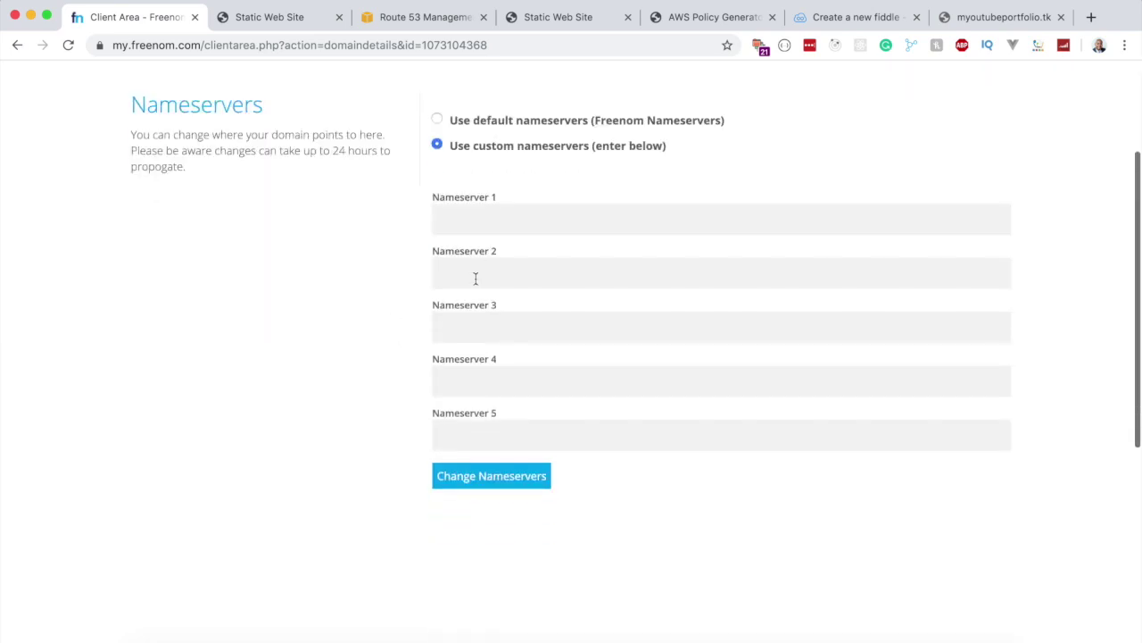
click(415, 19)
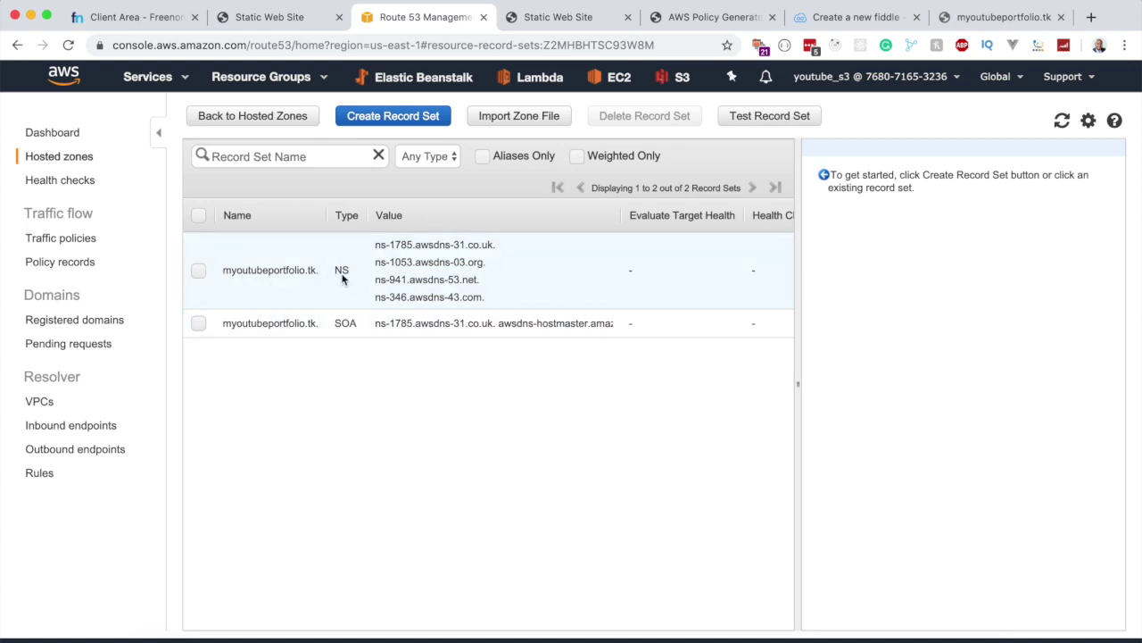
click(315, 271)
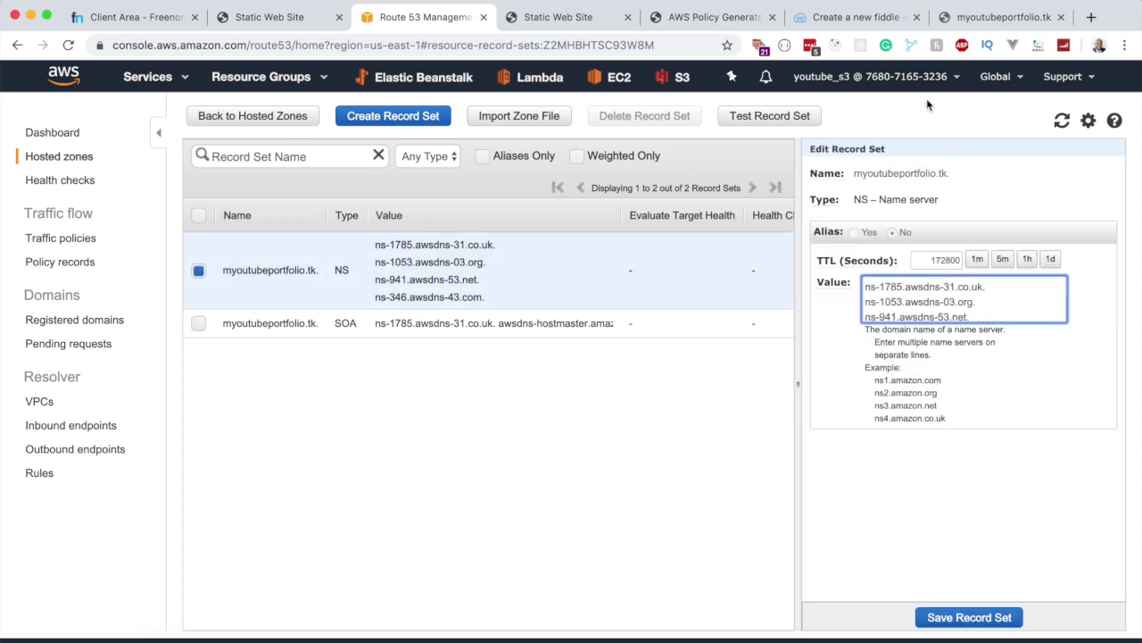
scroll(901, 309, down, 1)
scroll(901, 310, up, 1)
scroll(942, 293, down, 1)
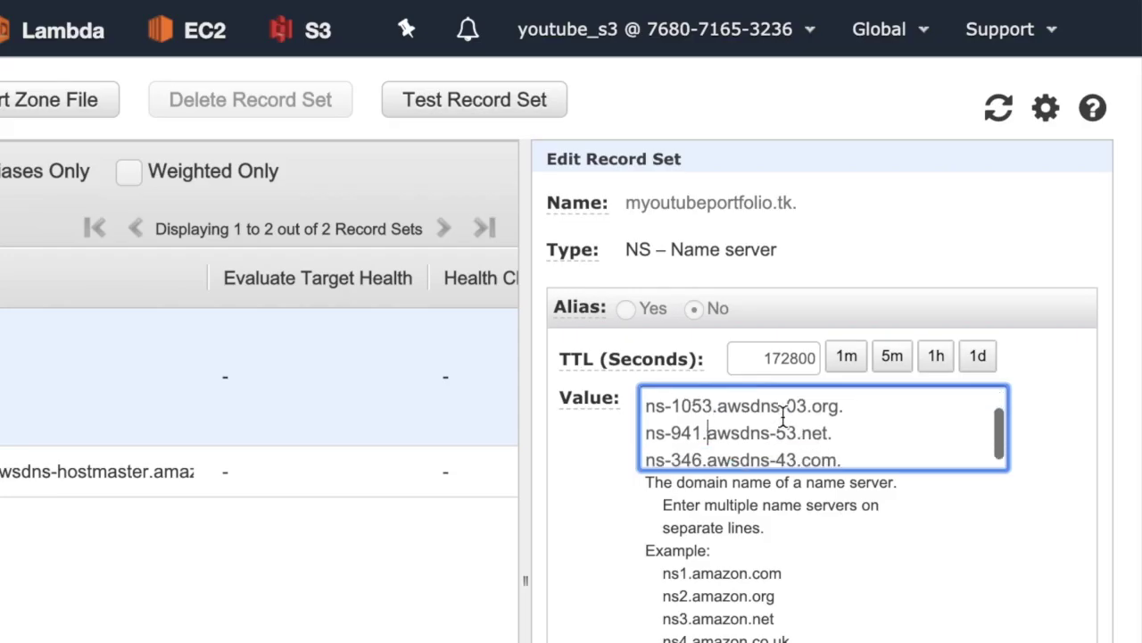
scroll(783, 415, up, 1)
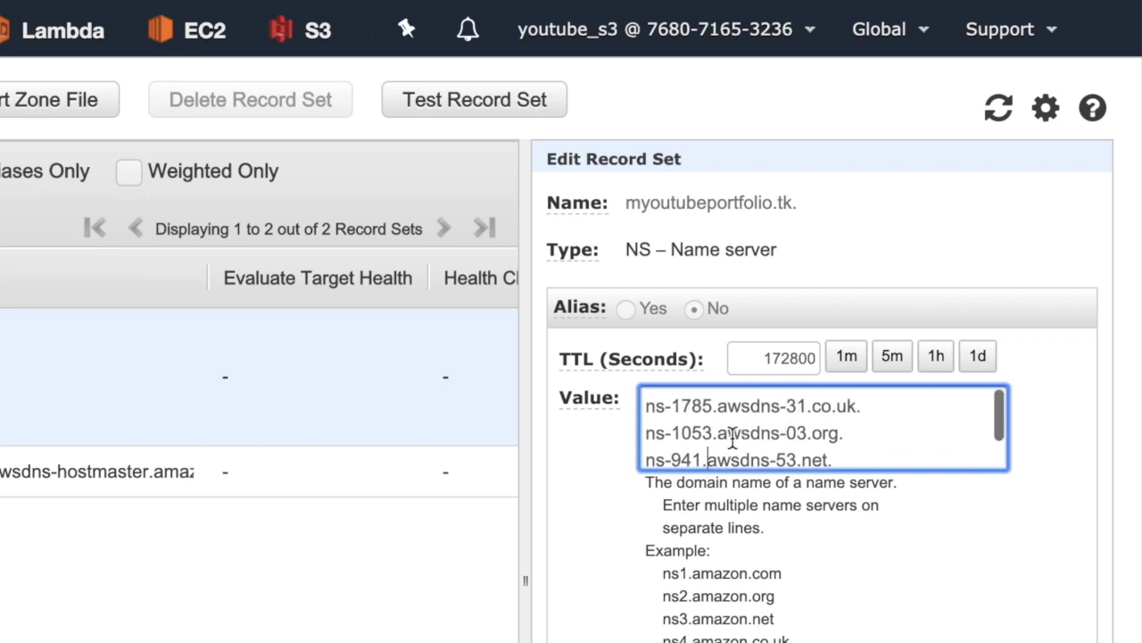
Copy the first name server from Route 53 into Freenom's Nameserver 1 as ns-1785.awsdns-31.co.uk, without the trailing dot.
drag(883, 397, 622, 404)
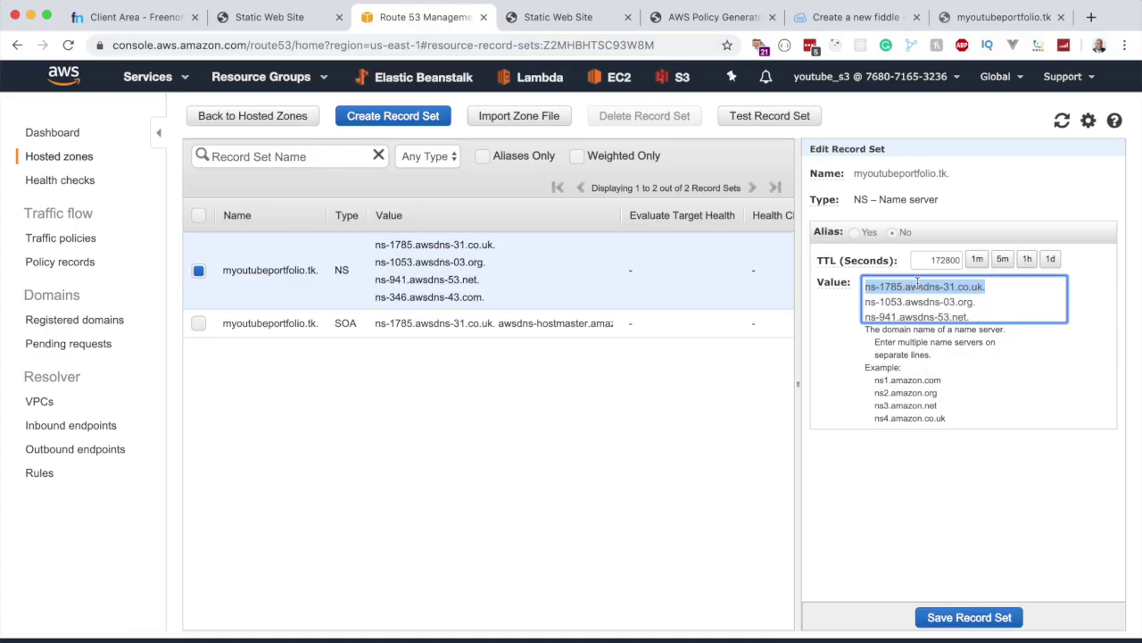
right_click(917, 282)
click(806, 397)
drag(134, 17, 297, 4)
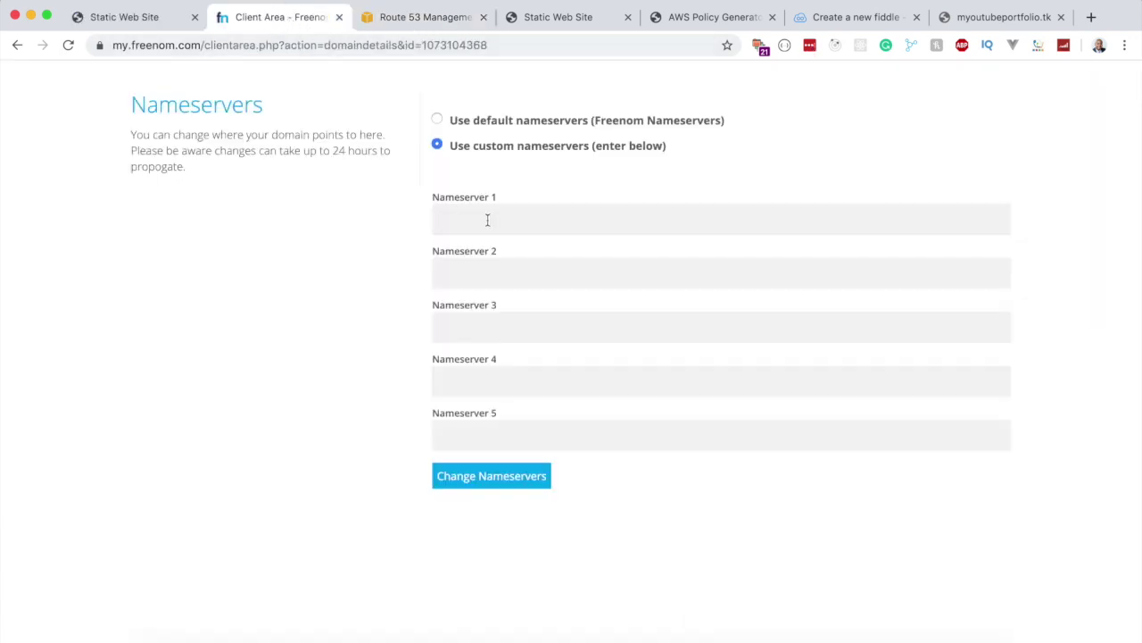
key(super+v)
drag(602, 226, 421, 216)
click(414, 212)
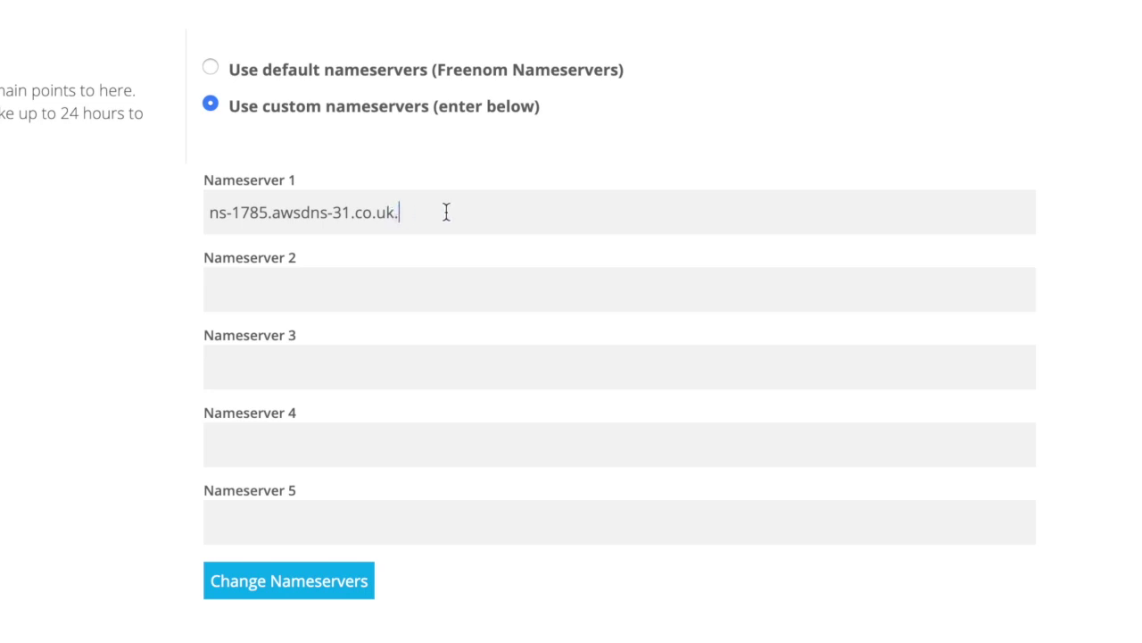
key(BackSpace)
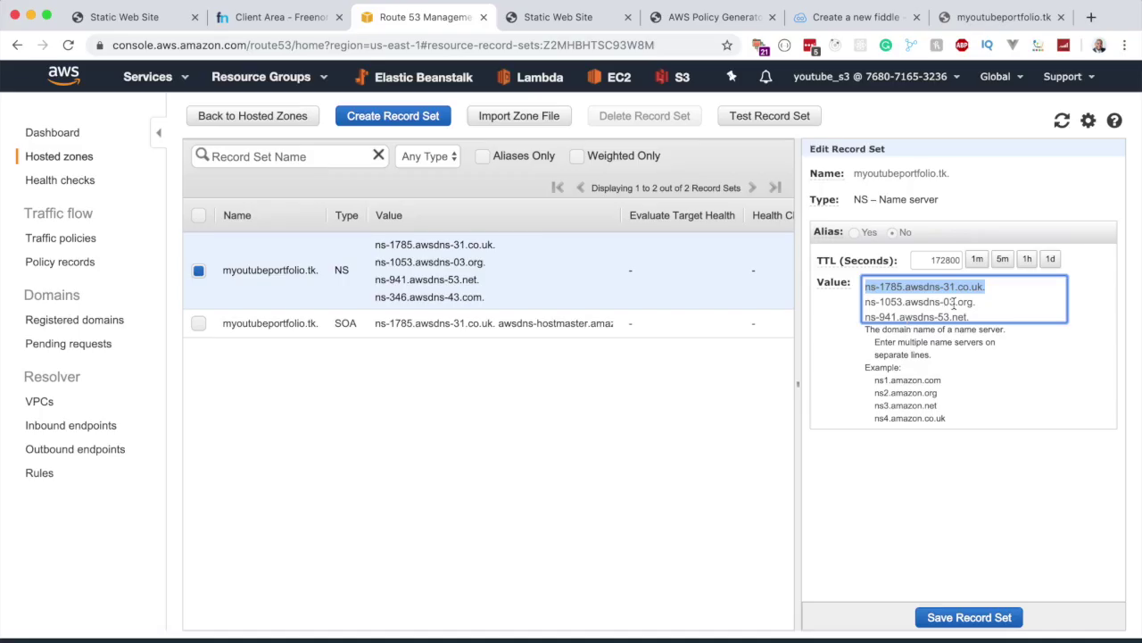
Copy the second name server, ns-1053.awsdns-03.org, from the NS record into Freenom's Nameserver 2.
click(954, 304)
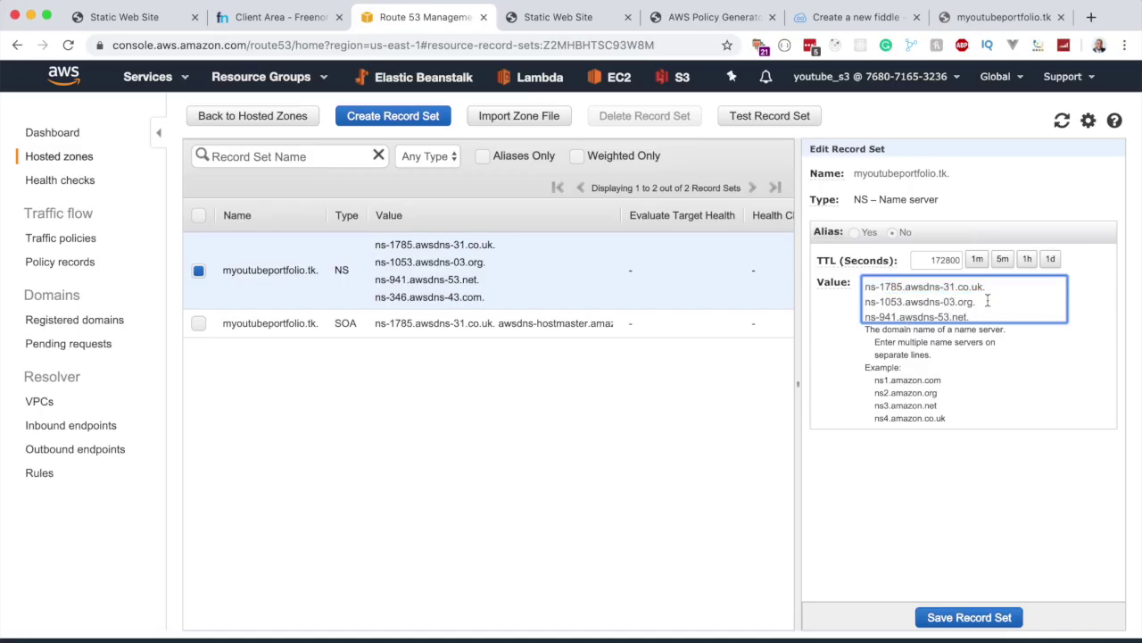
drag(988, 302, 854, 310)
right_click(908, 294)
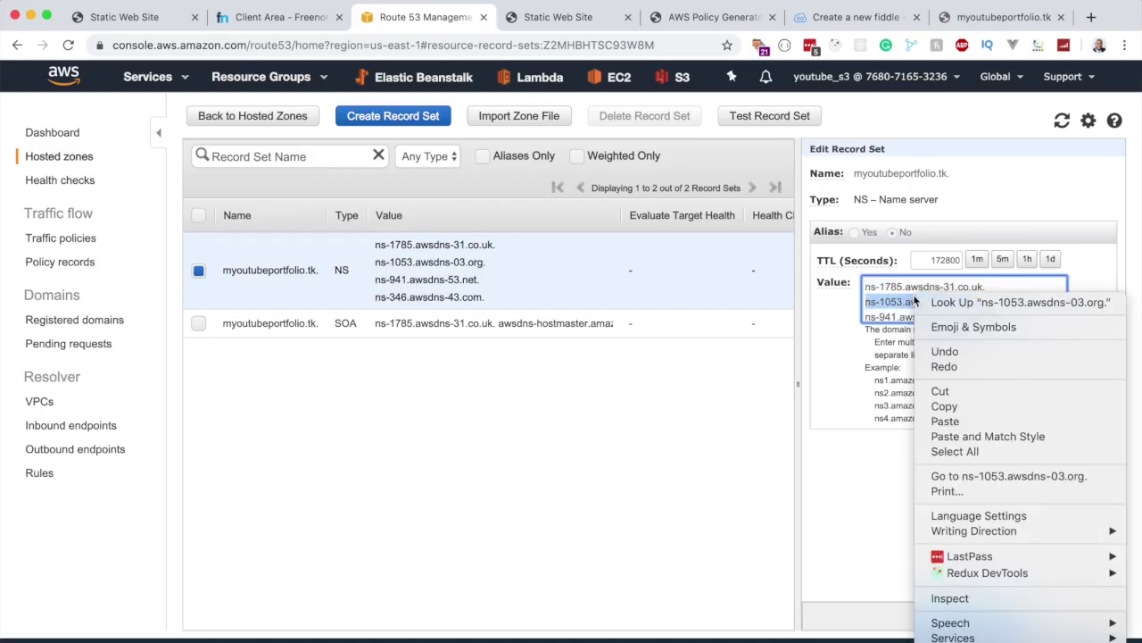
click(964, 410)
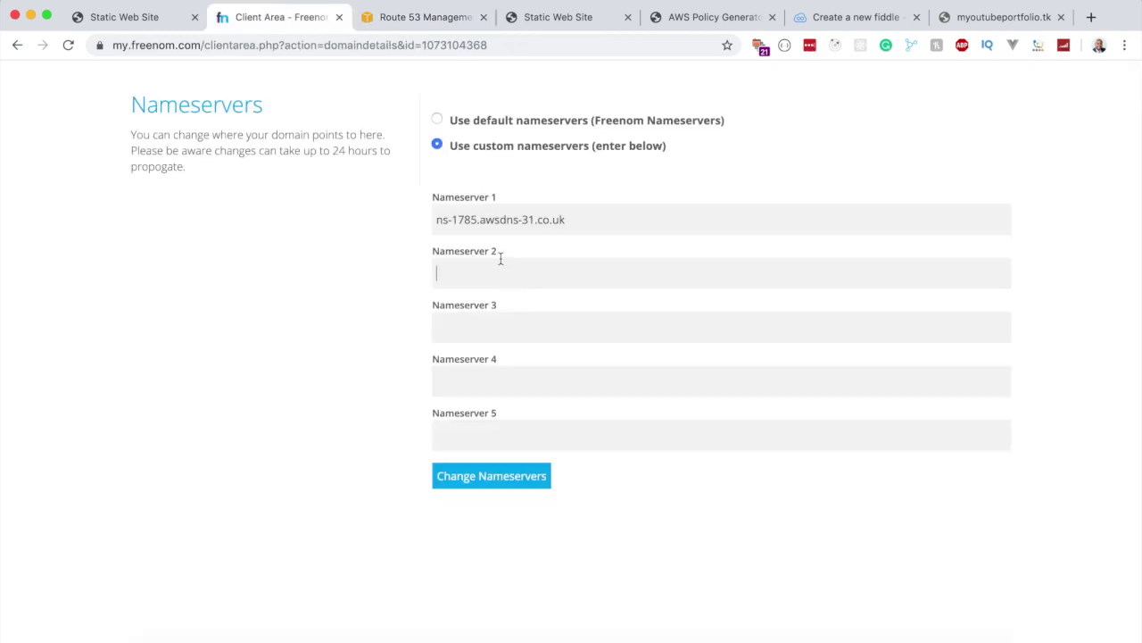
key(super+v)
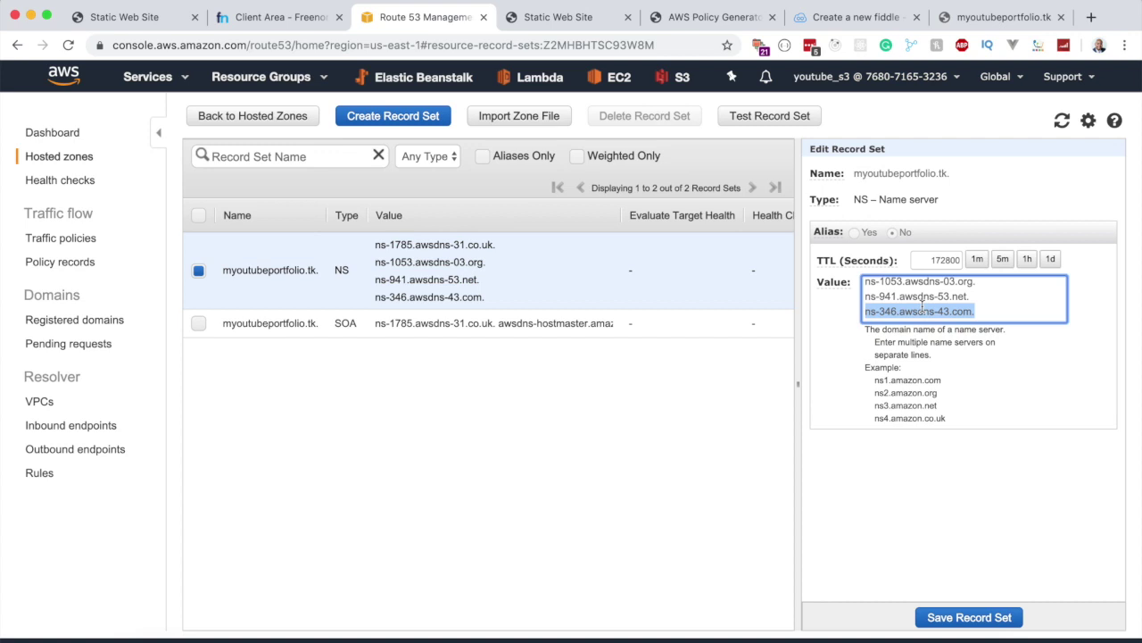
Add the remaining name servers, ns-941.awsdns-53.net and ns-346.awsdns-43.com, to the Freenom domain and save the nameserver change.
click(420, 16)
click(924, 311)
drag(989, 305, 860, 301)
click(903, 295)
scroll(907, 297, up, 2)
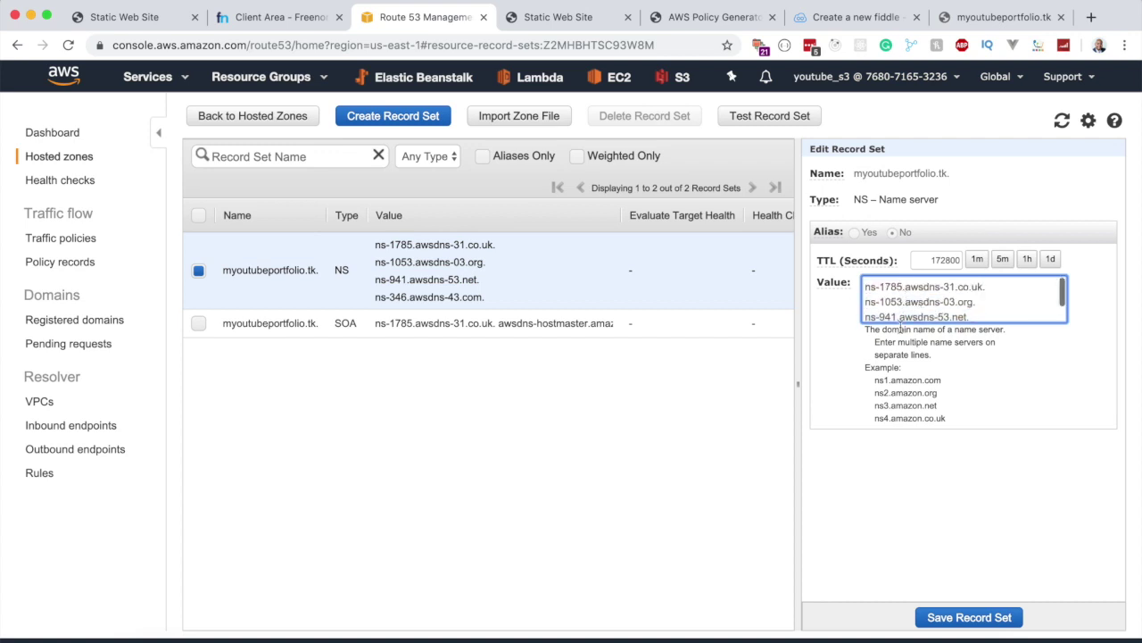
click(278, 17)
click(509, 482)
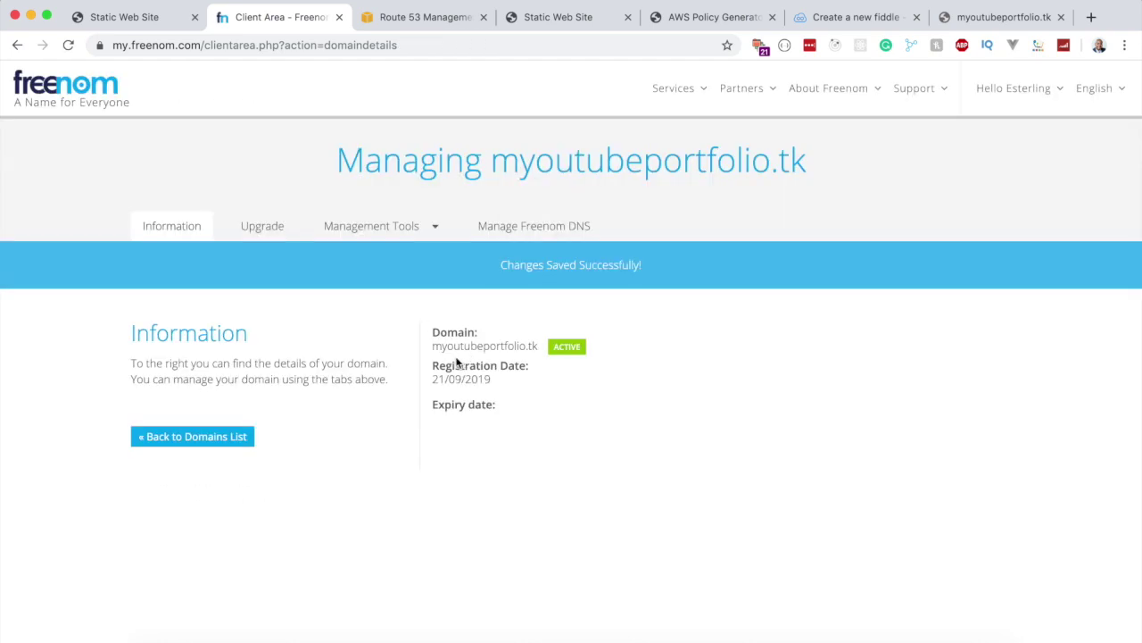
click(401, 17)
click(327, 477)
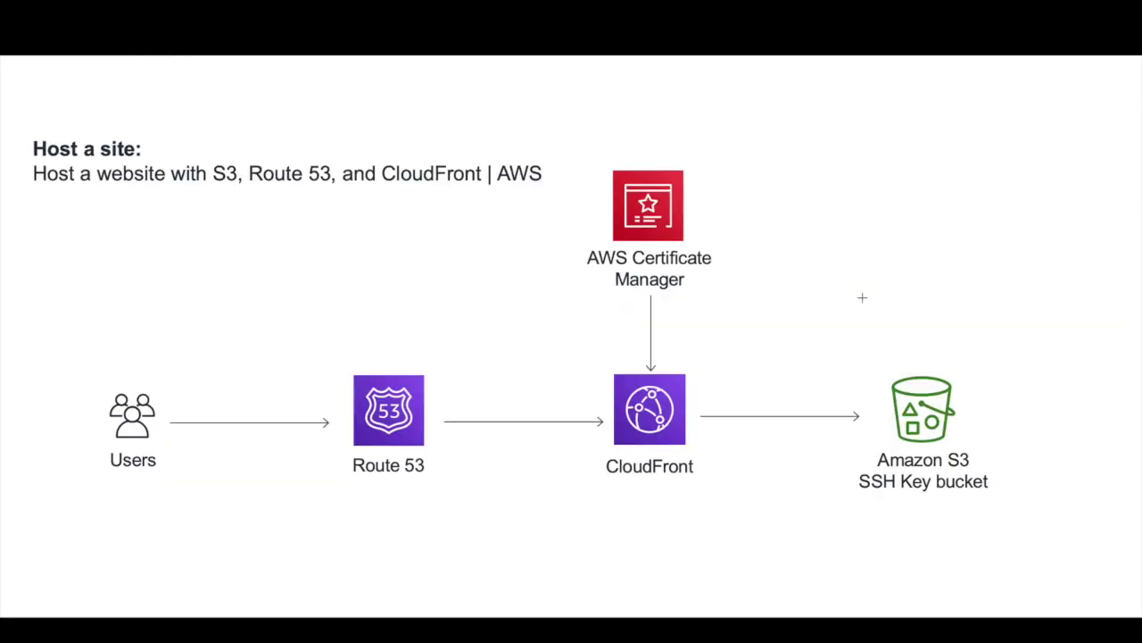
drag(862, 297, 1023, 515)
drag(331, 310, 459, 502)
drag(579, 140, 744, 530)
click(526, 502)
drag(603, 351, 715, 517)
click(760, 492)
drag(308, 338, 470, 498)
drag(602, 171, 816, 318)
drag(862, 369, 1043, 509)
click(613, 414)
drag(579, 346, 727, 515)
click(581, 366)
drag(572, 158, 732, 306)
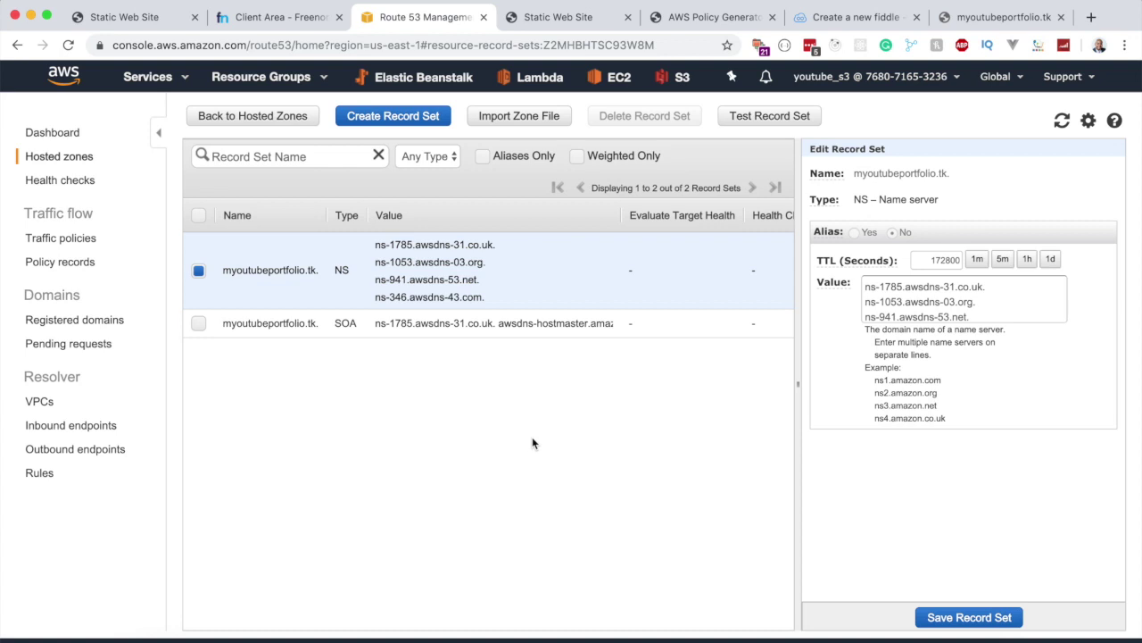
Find Certificate Manager among the AWS services and open it.
click(178, 81)
text(certif)
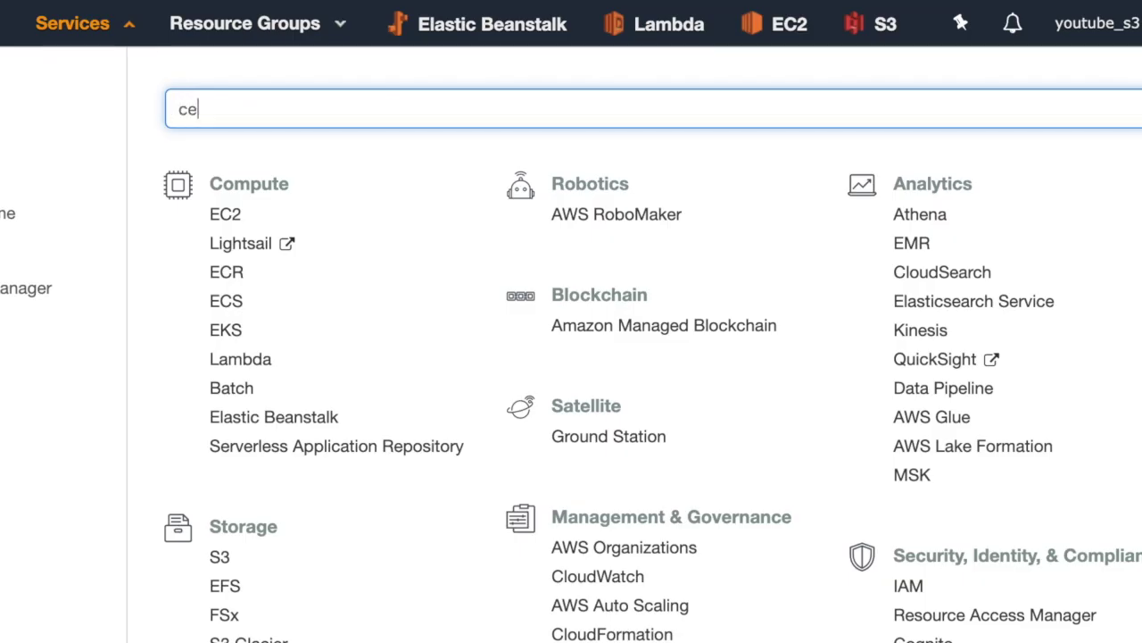
text(i)
click(303, 169)
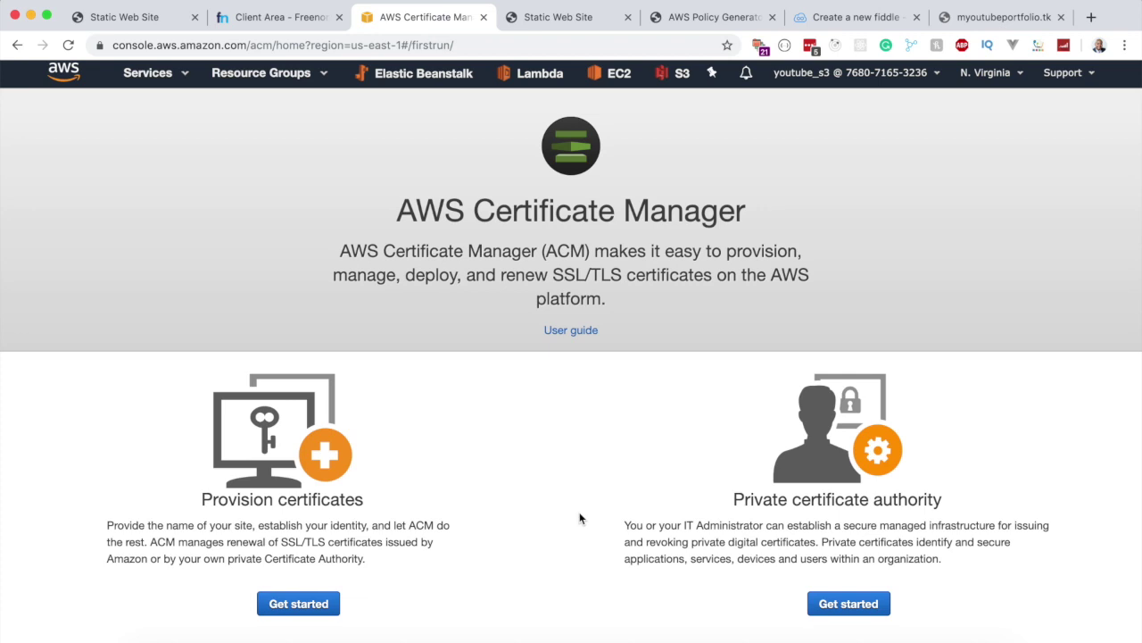
Open Google in a separate browser tab, highlight the https prefix of its address, and return to Certificate Manager.
key(super+9)
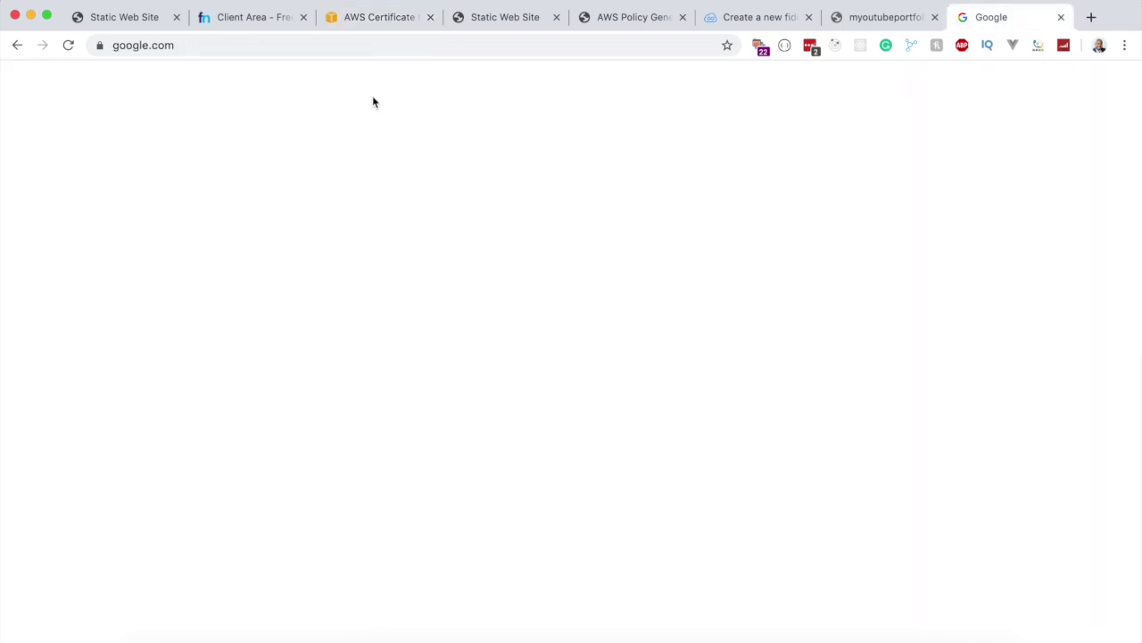
click(280, 46)
click(282, 49)
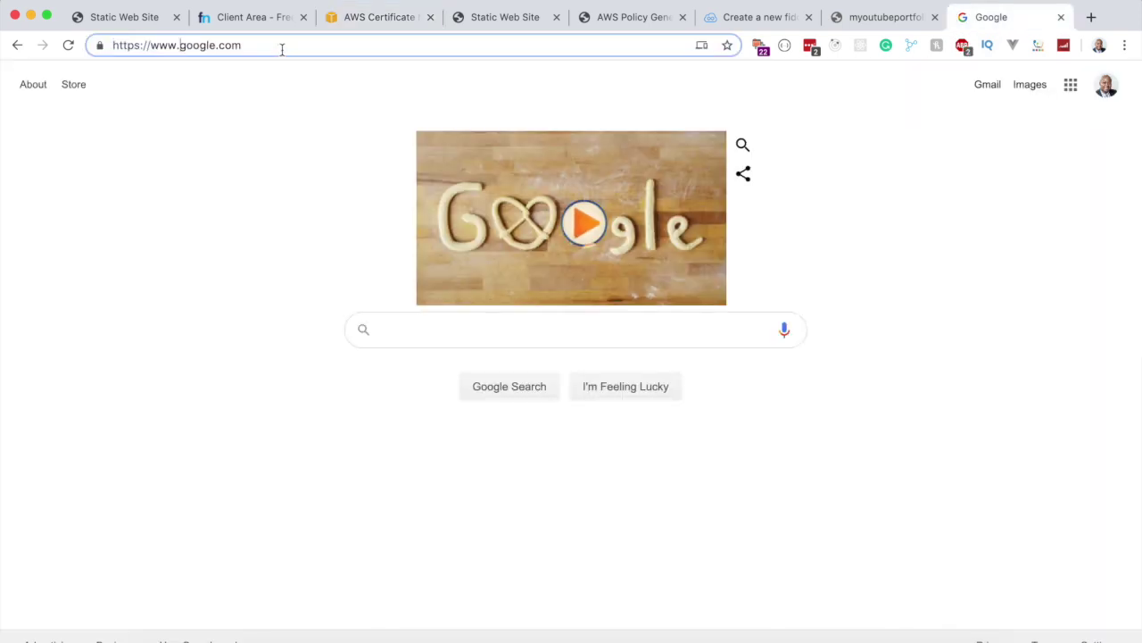
drag(143, 45, 102, 46)
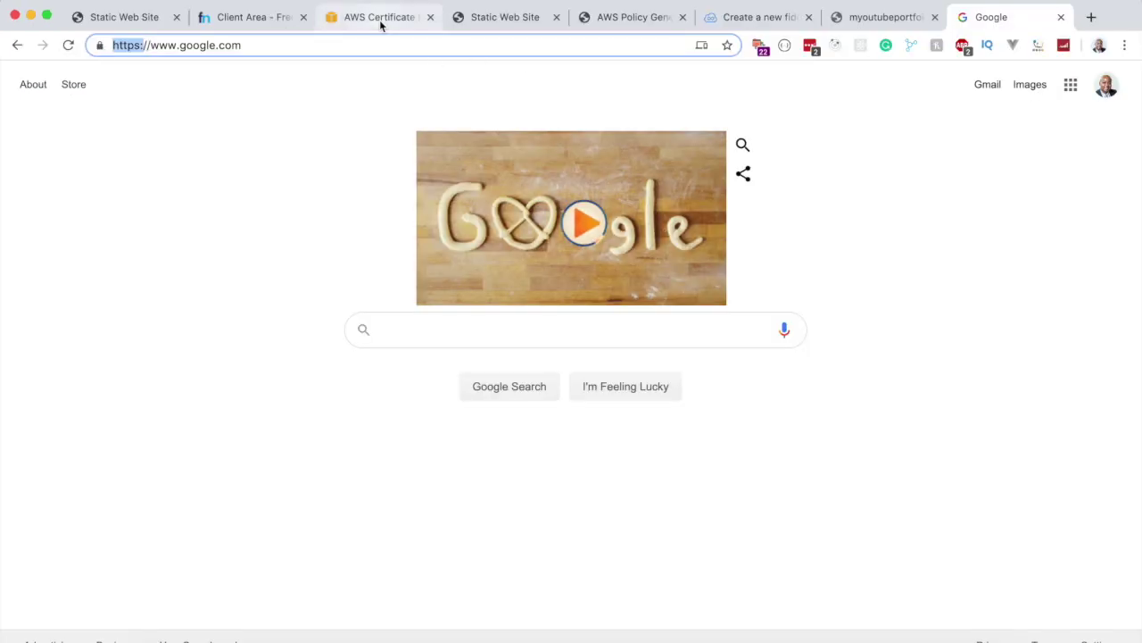
click(711, 37)
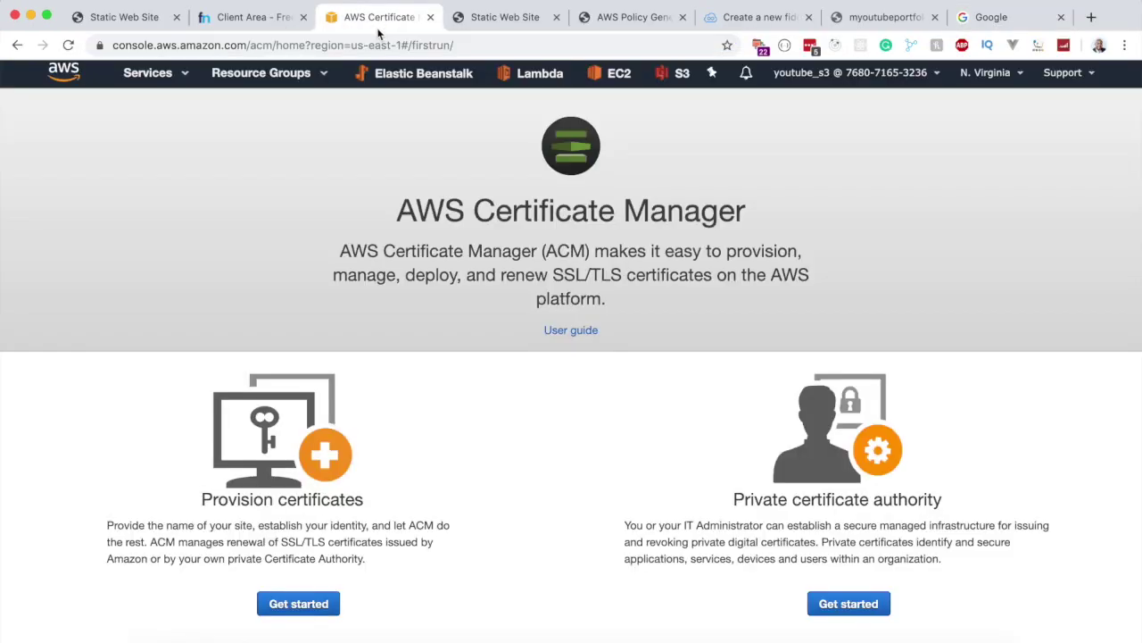
Get started with provisioning certificates and begin a request for a public certificate.
scroll(382, 332, down, 1)
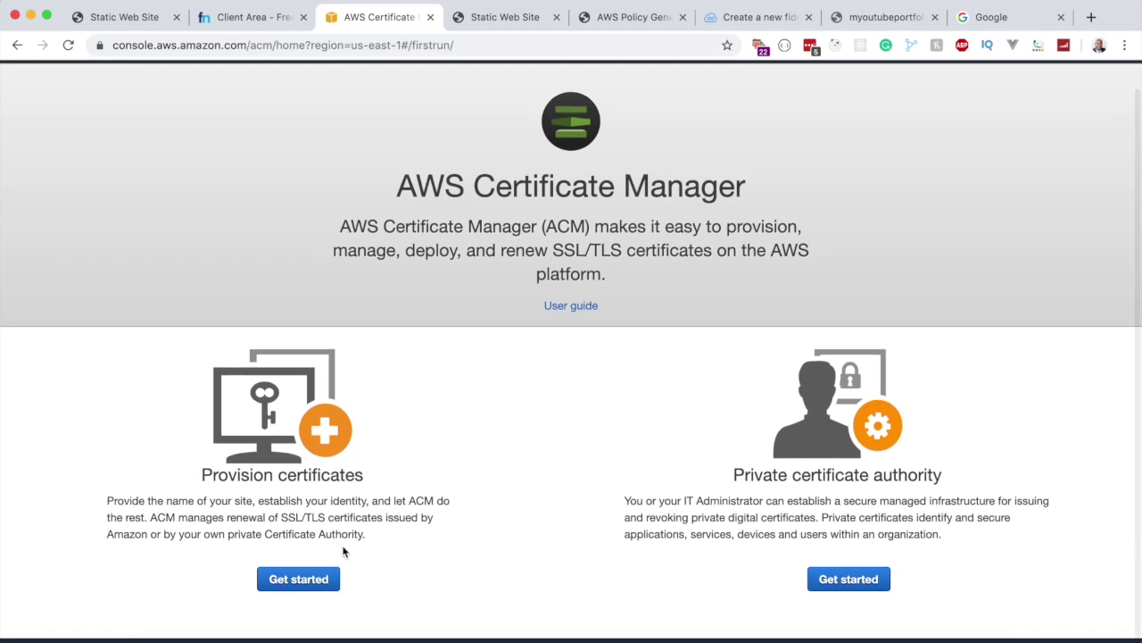
drag(203, 474, 404, 478)
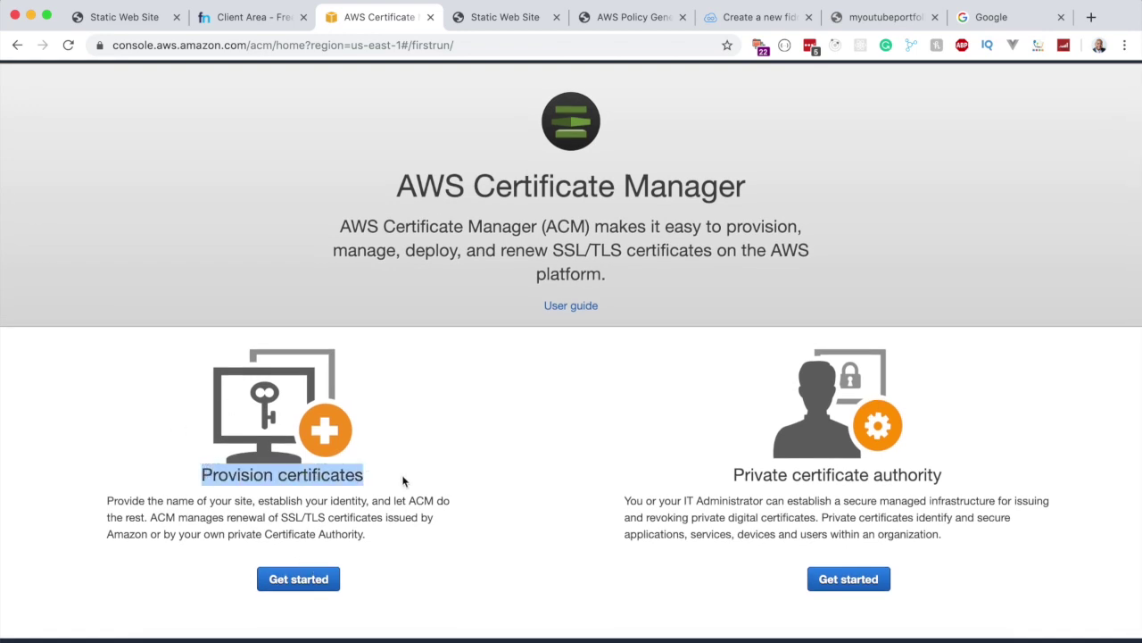
click(293, 583)
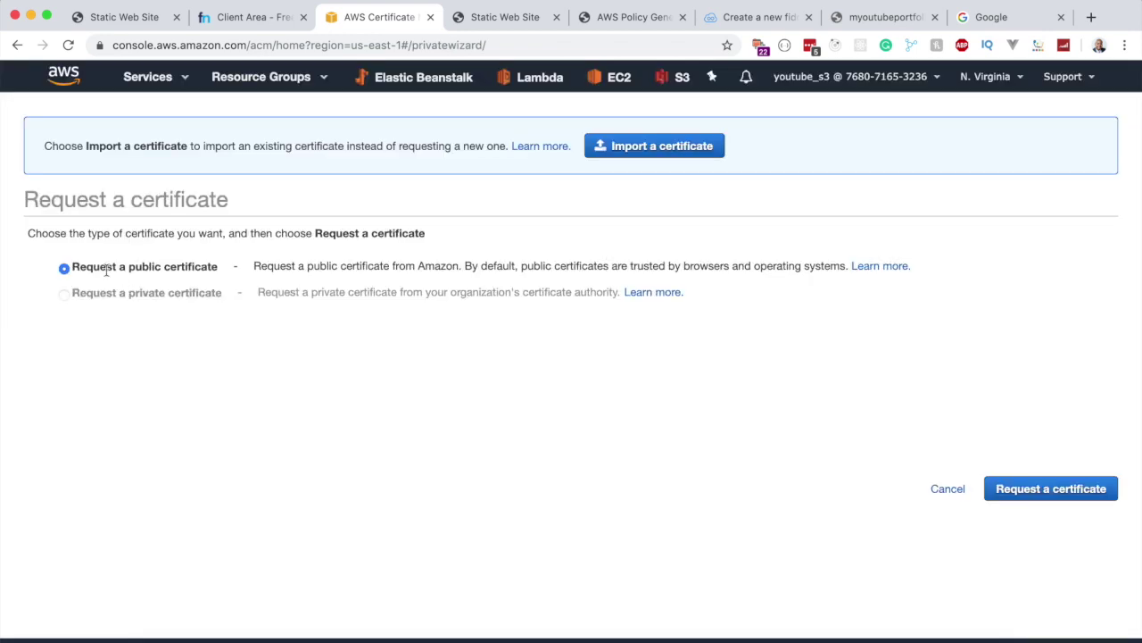
drag(75, 268, 217, 267)
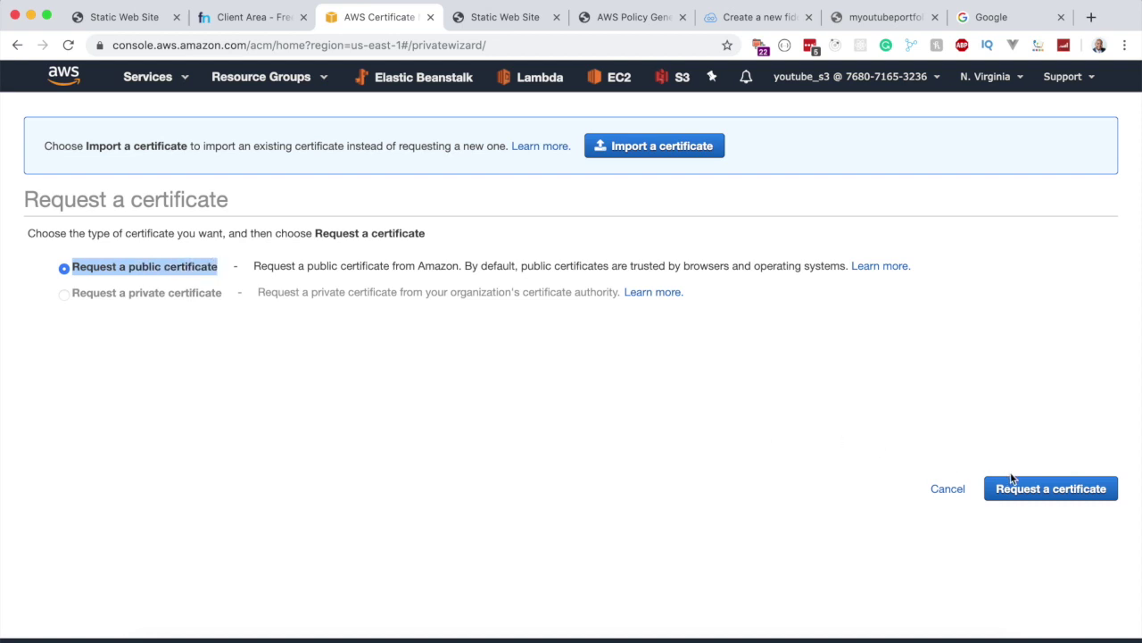
click(1043, 493)
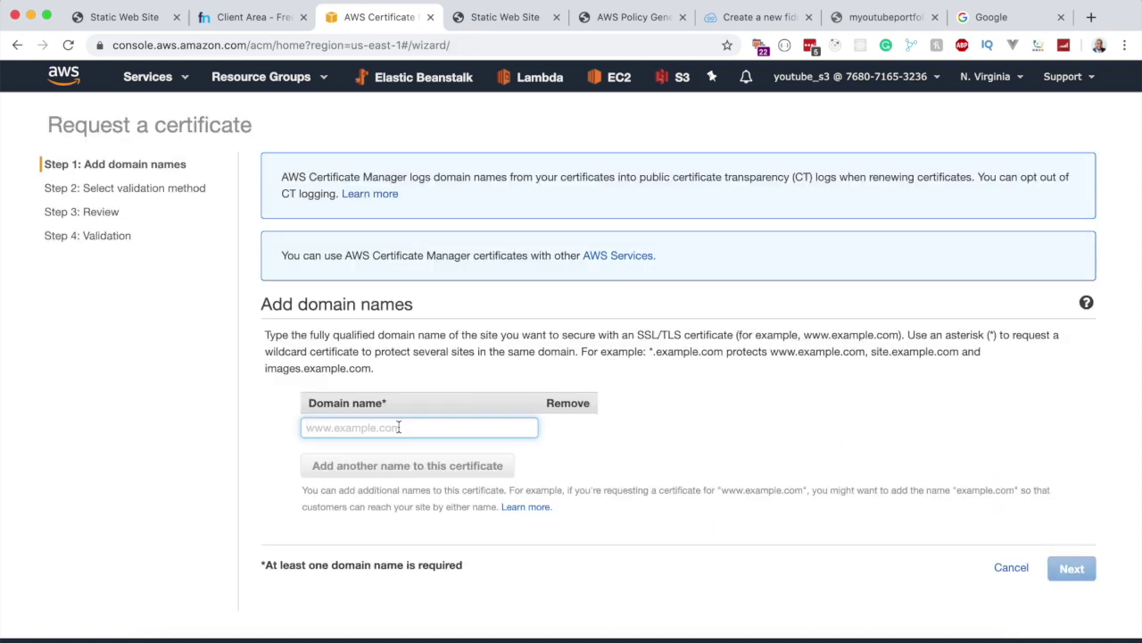
Copy myoutubeportfolio.tk from the Freenom domain details and enter it as the certificate's domain name.
click(252, 17)
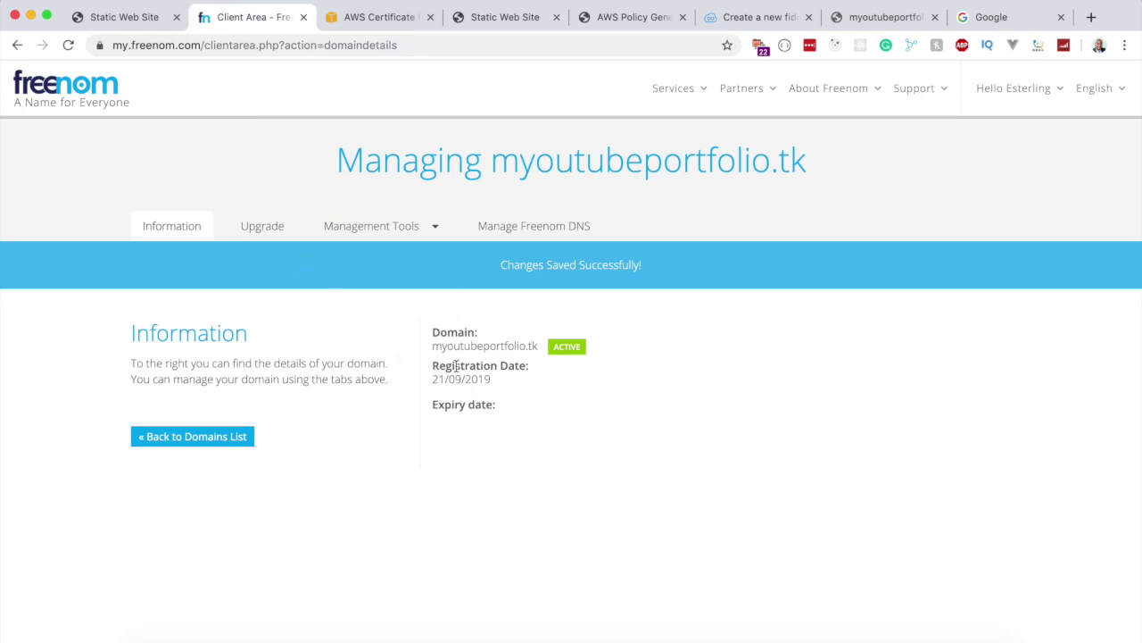
drag(438, 348, 537, 342)
key(super+c)
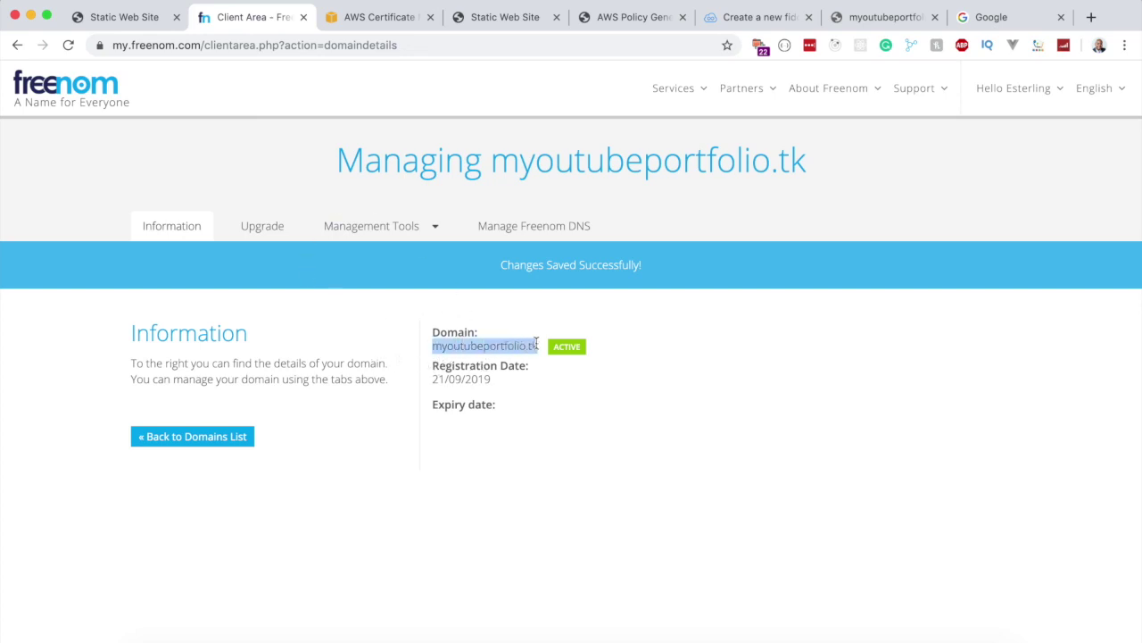
click(384, 20)
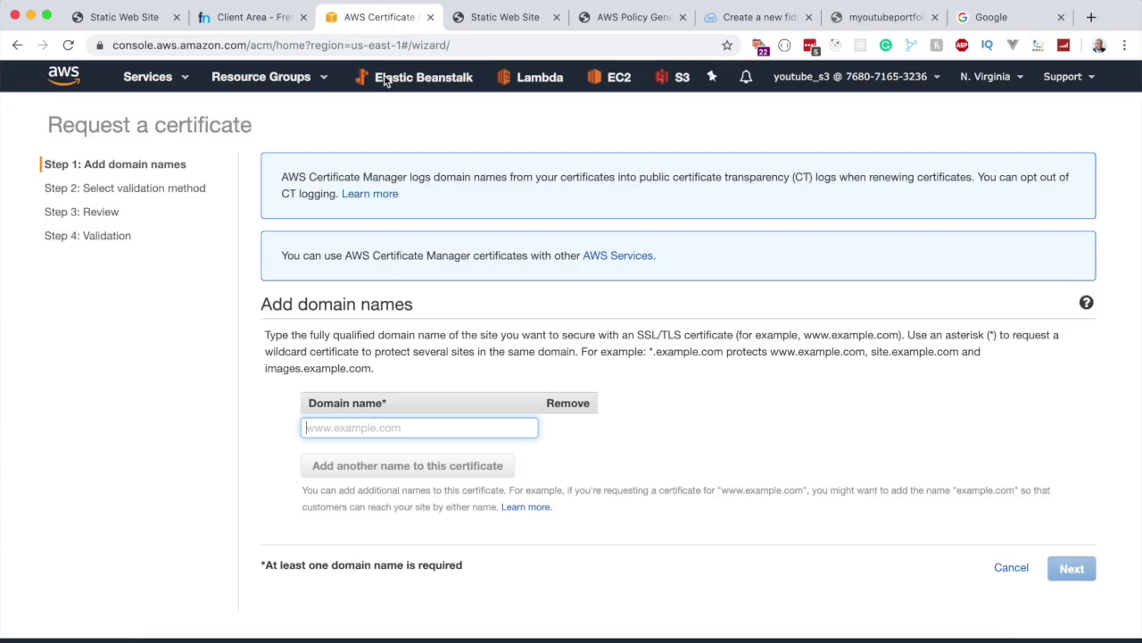
key(super+v)
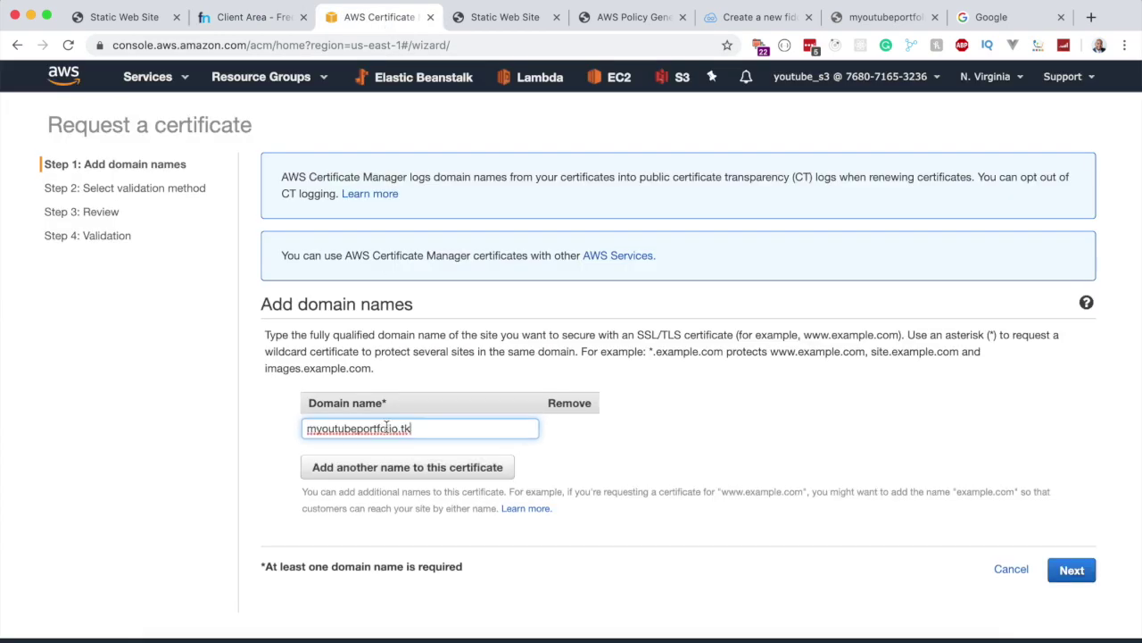
Keep DNS validation as the validation method, review the choices, and submit the certificate request.
click(1071, 570)
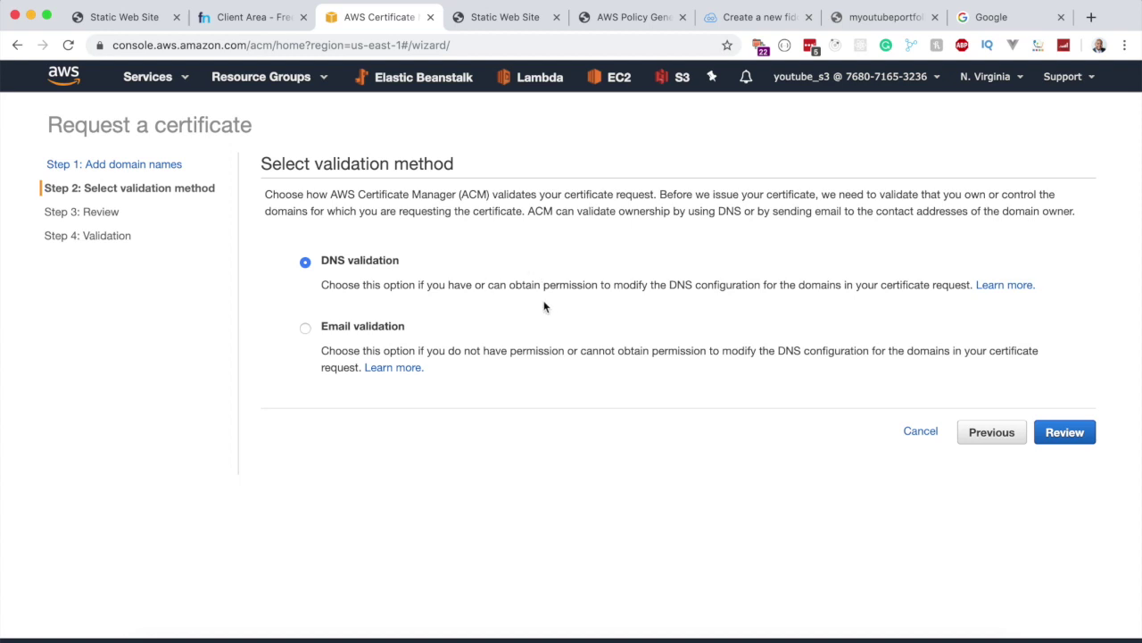
click(1058, 437)
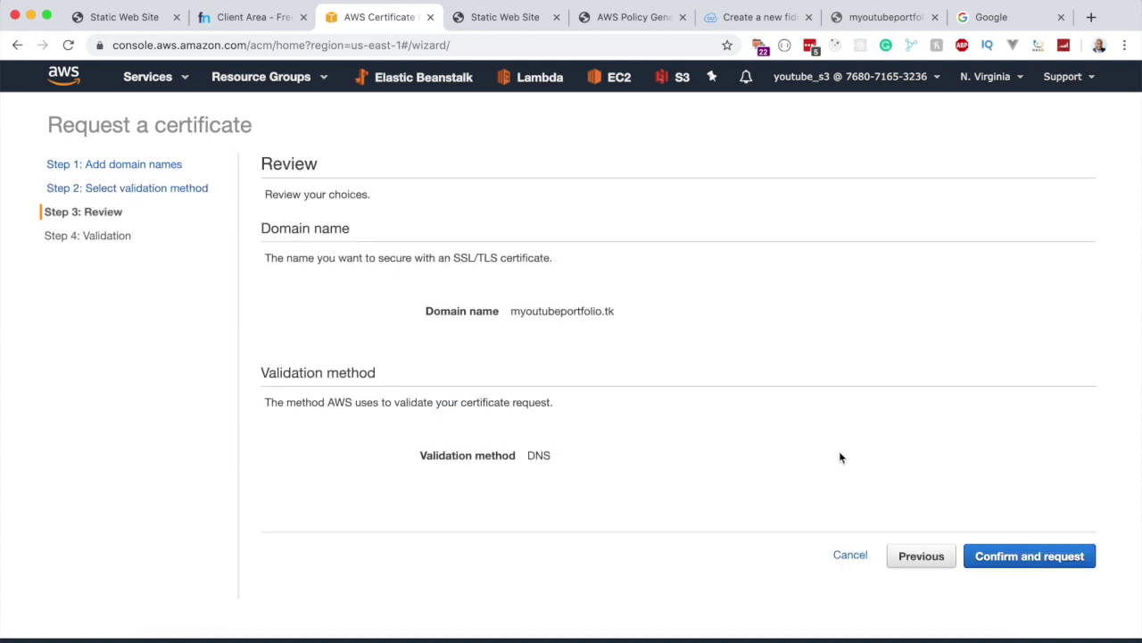
click(1031, 558)
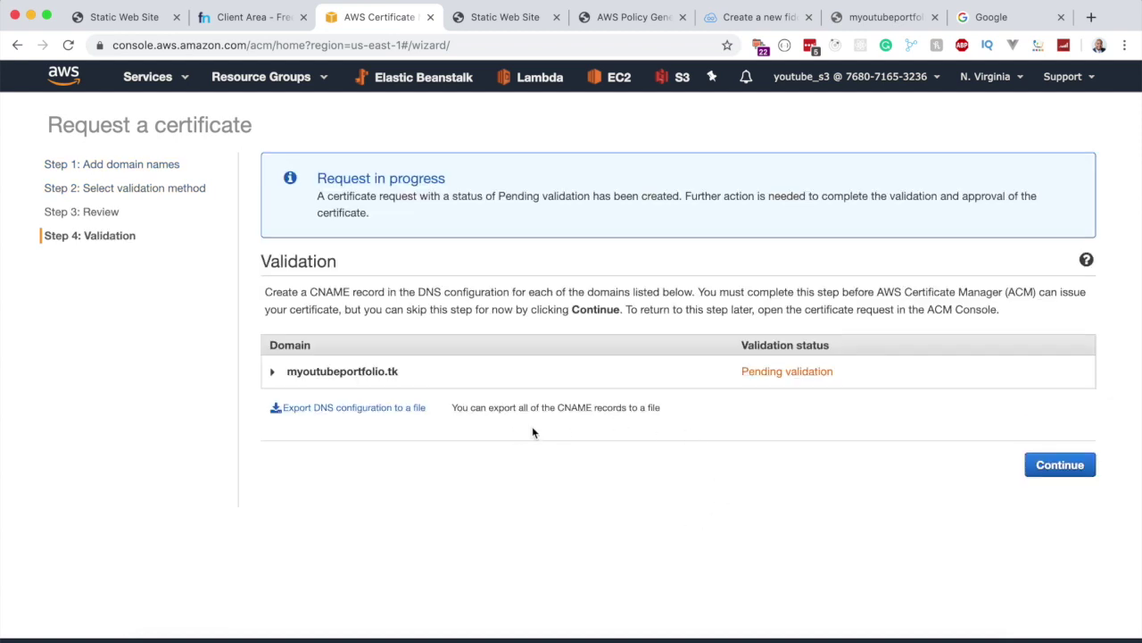
Continue past the validation page to the certificates list, then expand and collapse the myoutubeportfolio.tk certificate's details.
click(1059, 465)
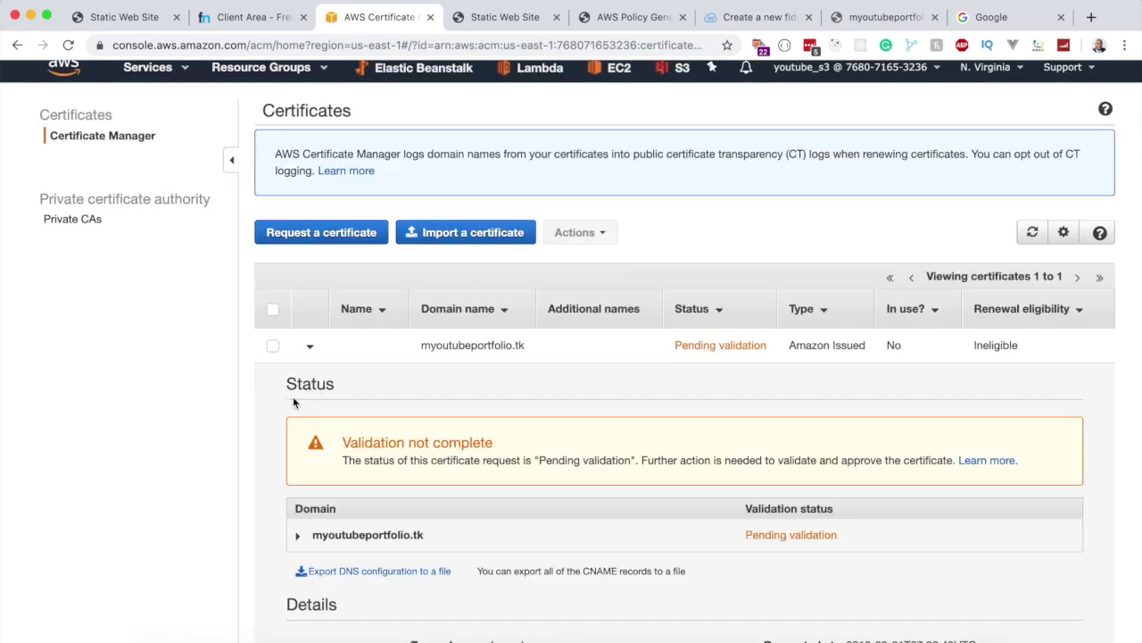
click(310, 350)
click(309, 357)
click(310, 358)
click(310, 358)
scroll(275, 365, down, 3)
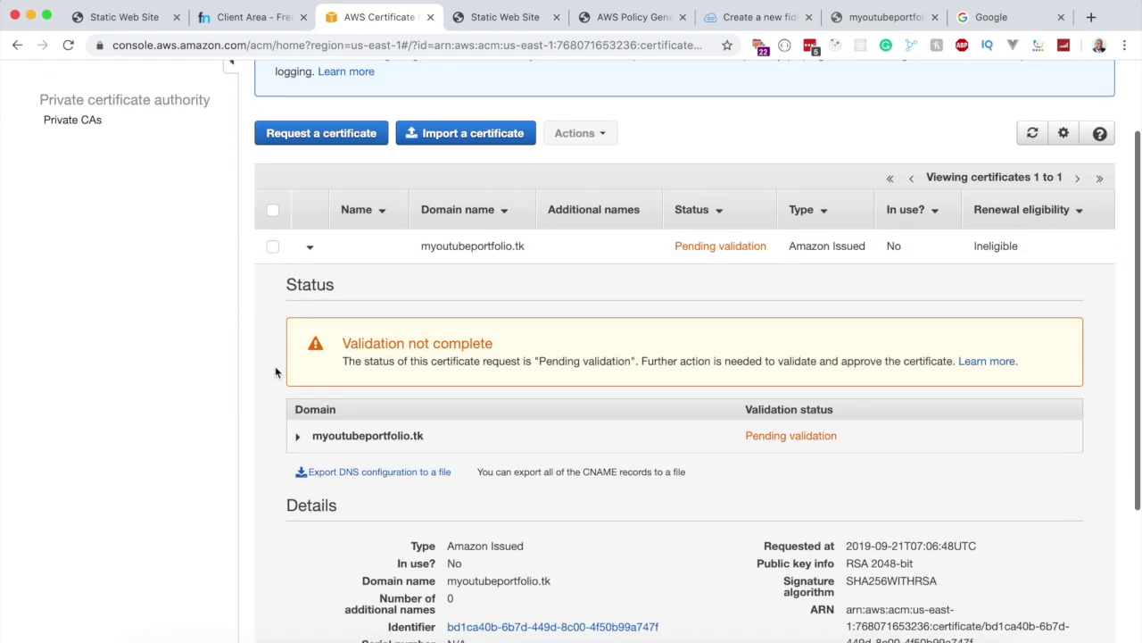
click(310, 239)
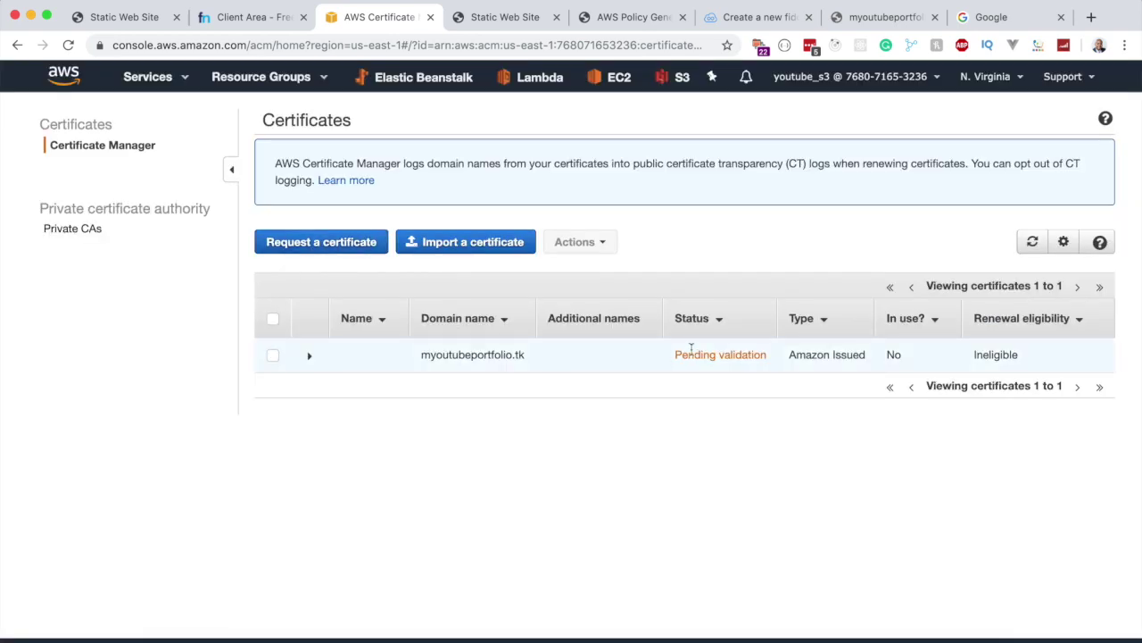
Examine the myoutubeportfolio.tk certificate's status in the list and its expanded status, domain and details sections.
drag(673, 360, 764, 355)
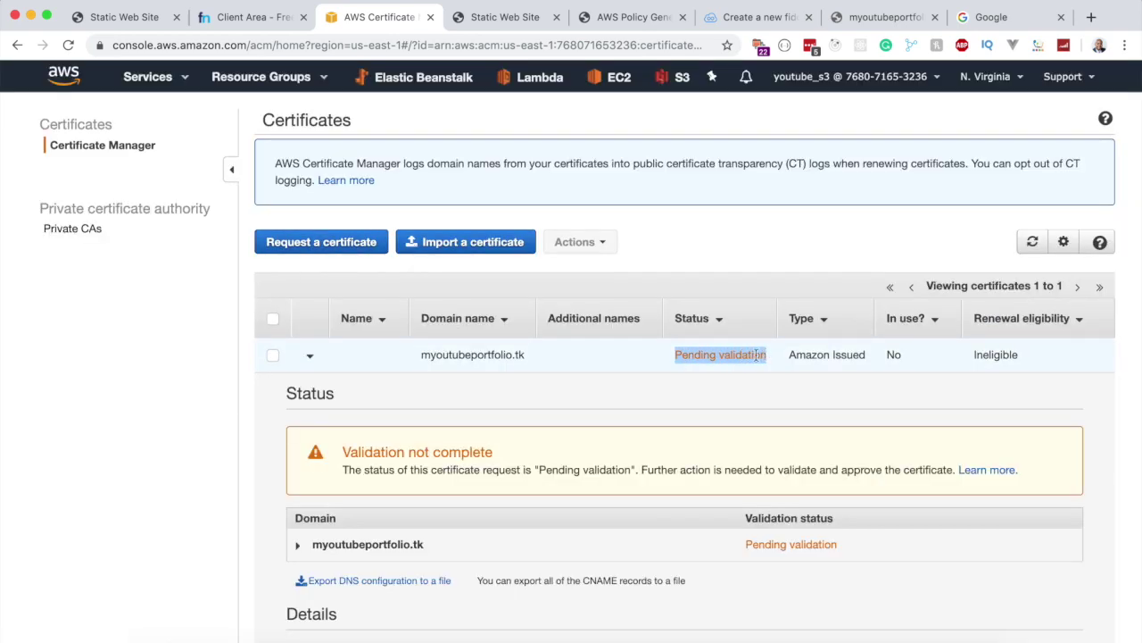
click(741, 357)
click(309, 356)
scroll(310, 360, down, 4)
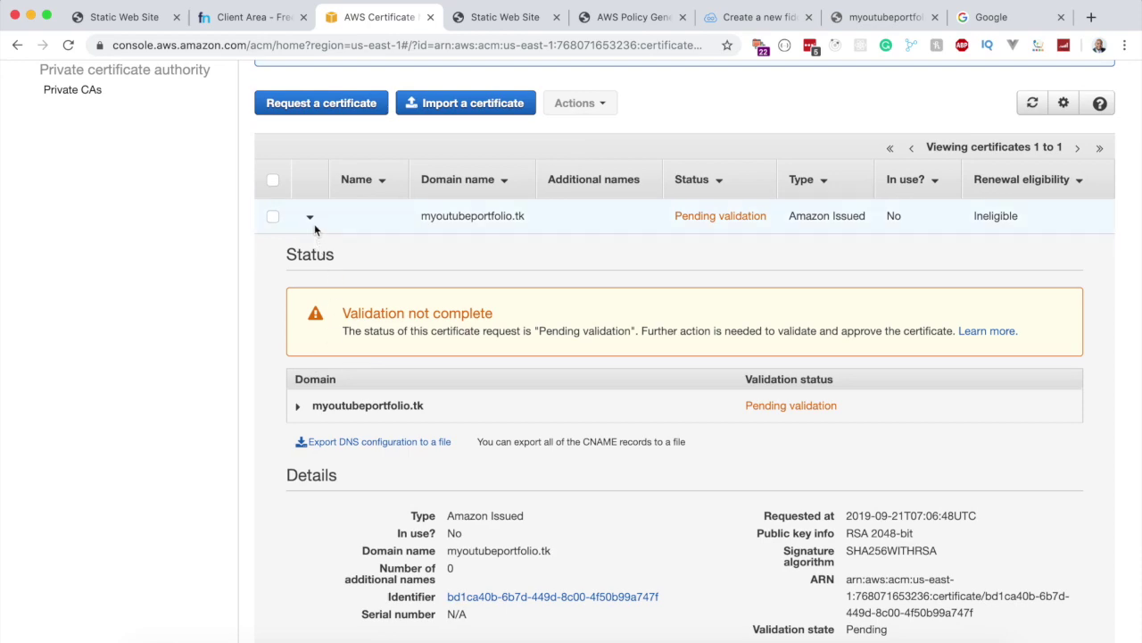
scroll(284, 271, down, 1)
scroll(288, 331, down, 1)
scroll(279, 329, up, 5)
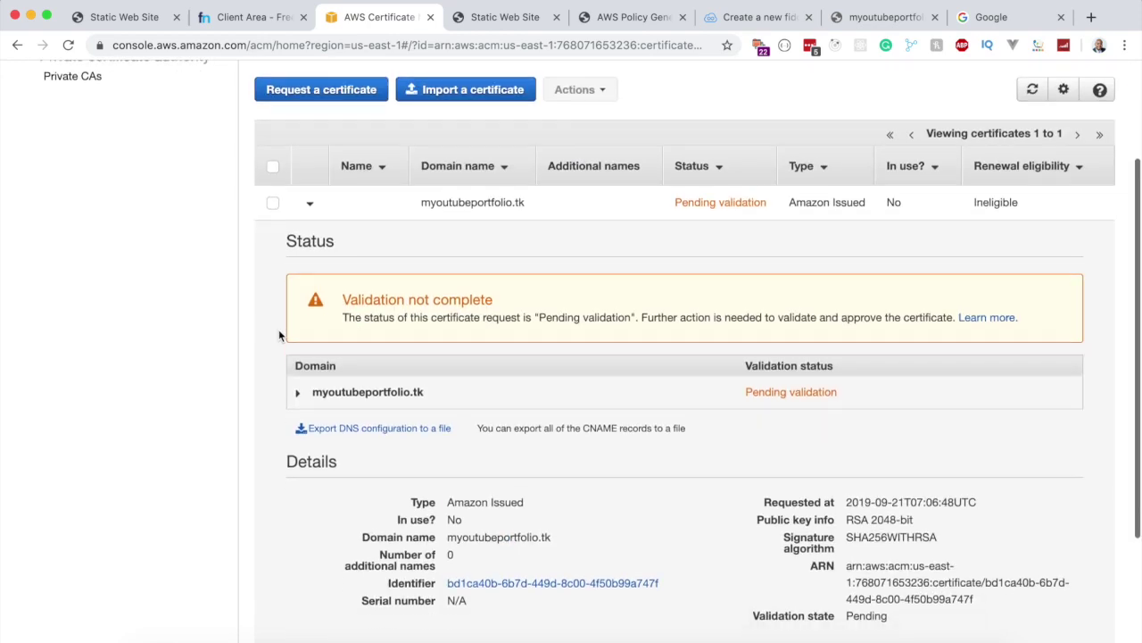
click(308, 358)
click(308, 358)
click(309, 357)
click(310, 357)
scroll(283, 352, down, 6)
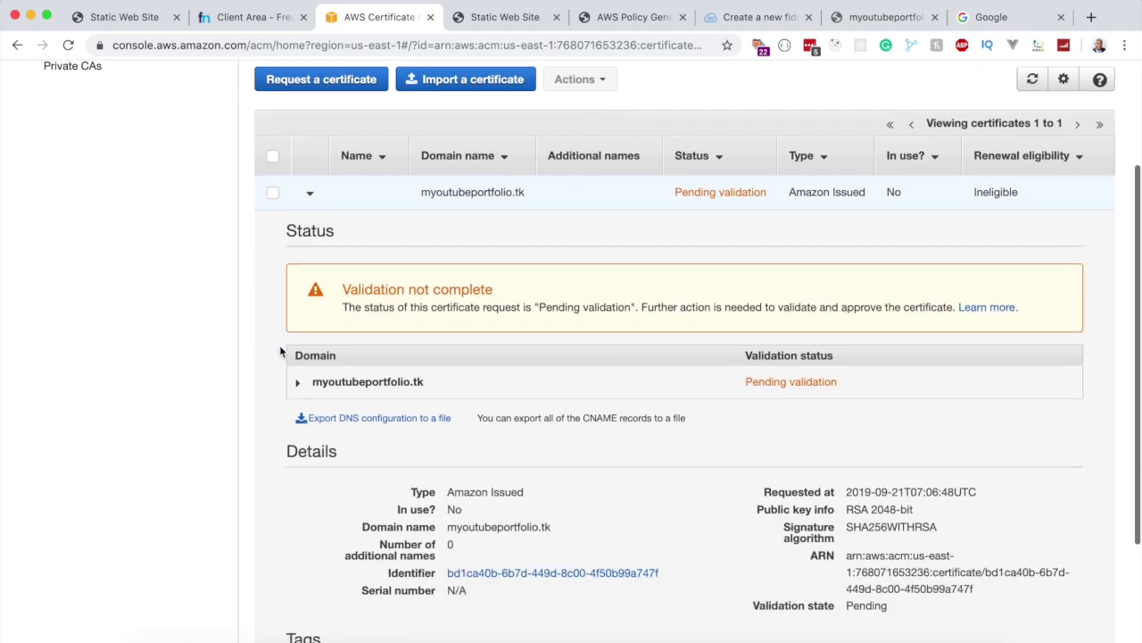
Expand the myoutubeportfolio.tk domain's validation details and have its CNAME validation record created in Route 53.
double_click(315, 284)
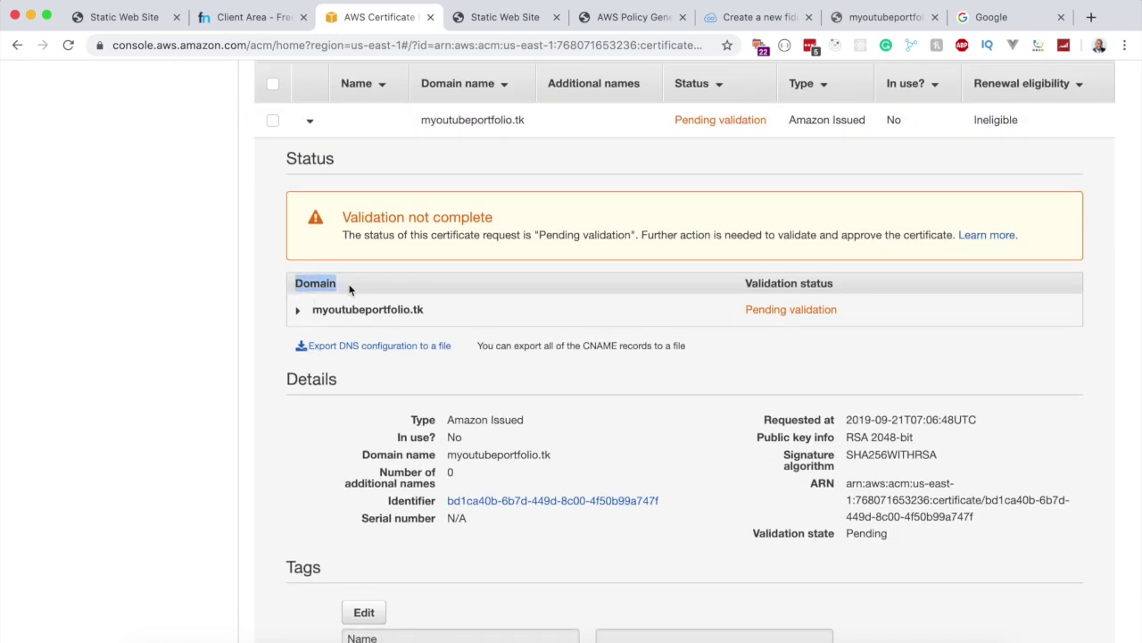
click(302, 316)
scroll(286, 323, down, 1)
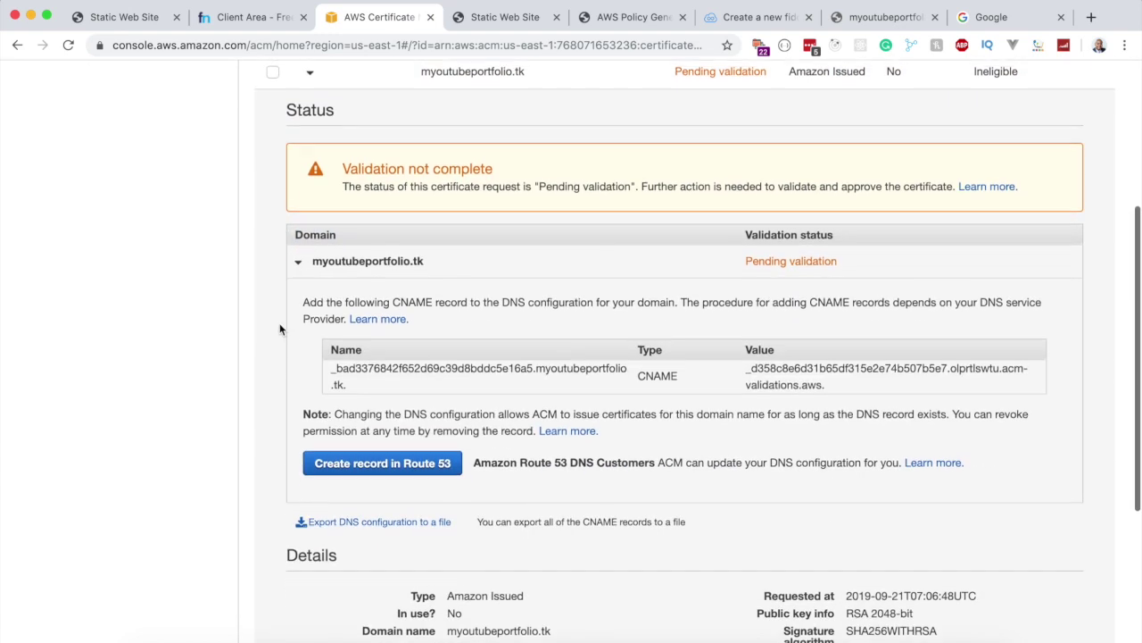
click(389, 460)
click(1012, 400)
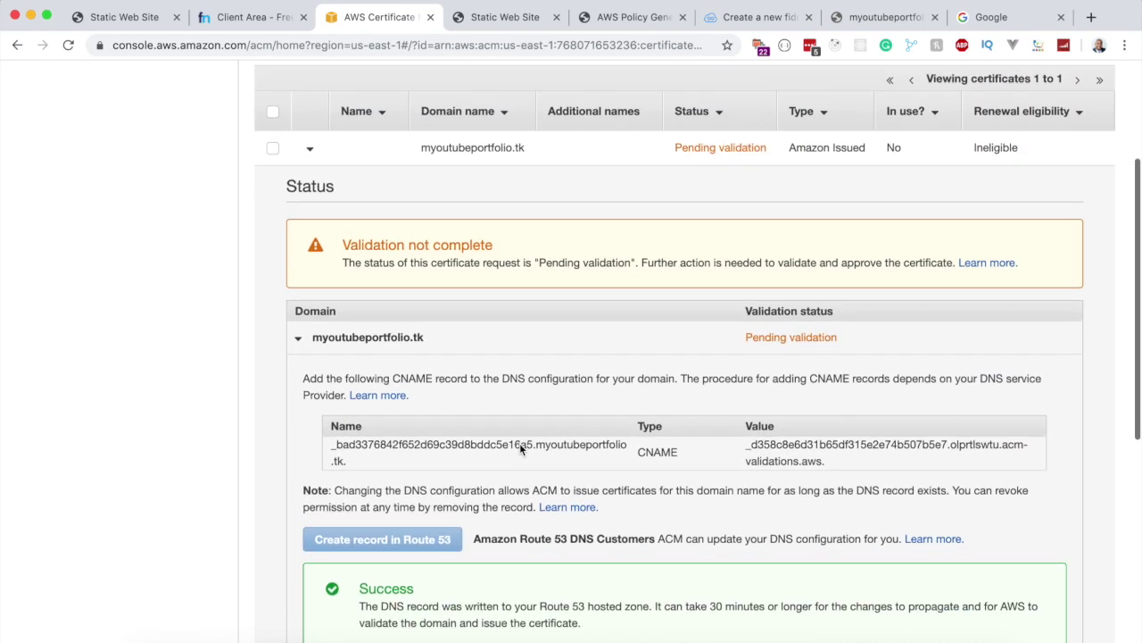
Highlight the CNAME record name, then refresh the certificates list repeatedly to check the certificate's validation status.
click(519, 443)
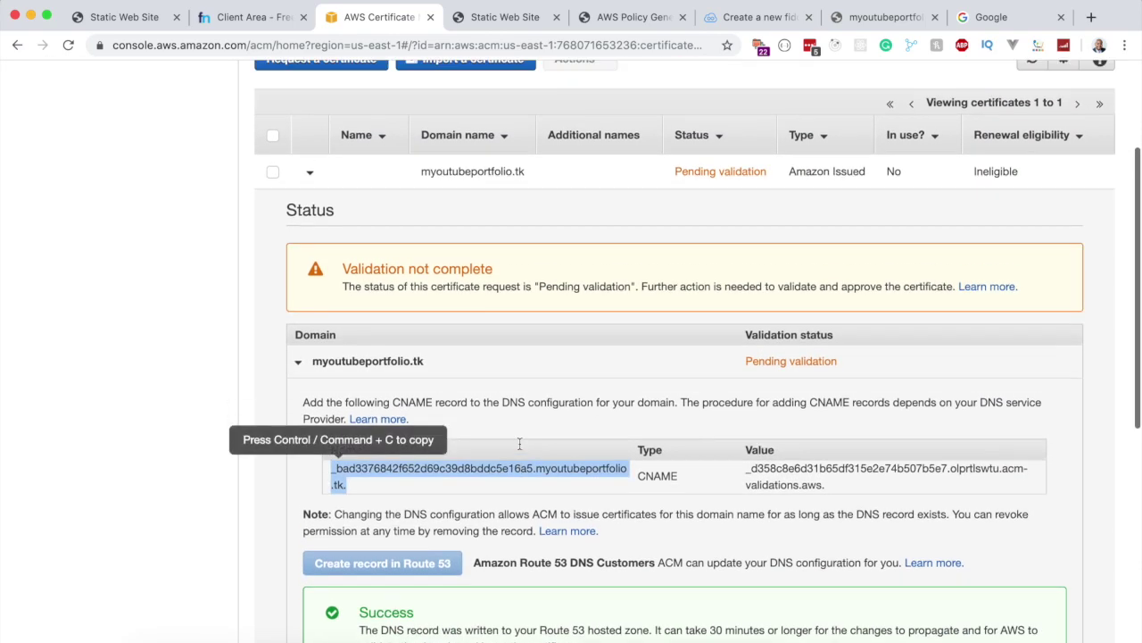
scroll(520, 443, up, 4)
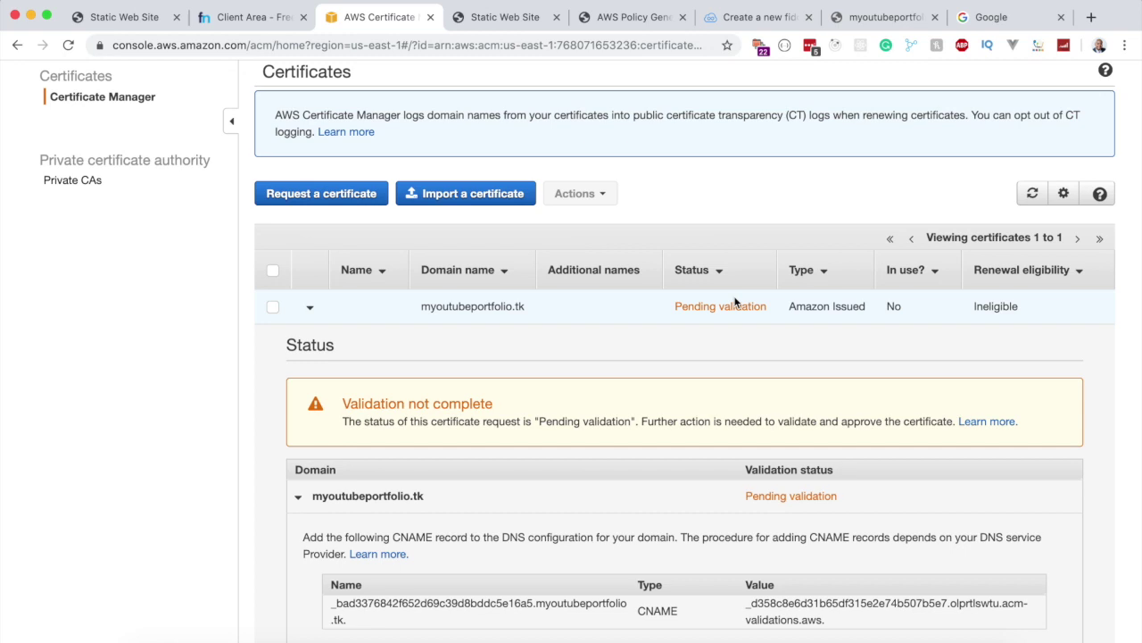
click(1033, 193)
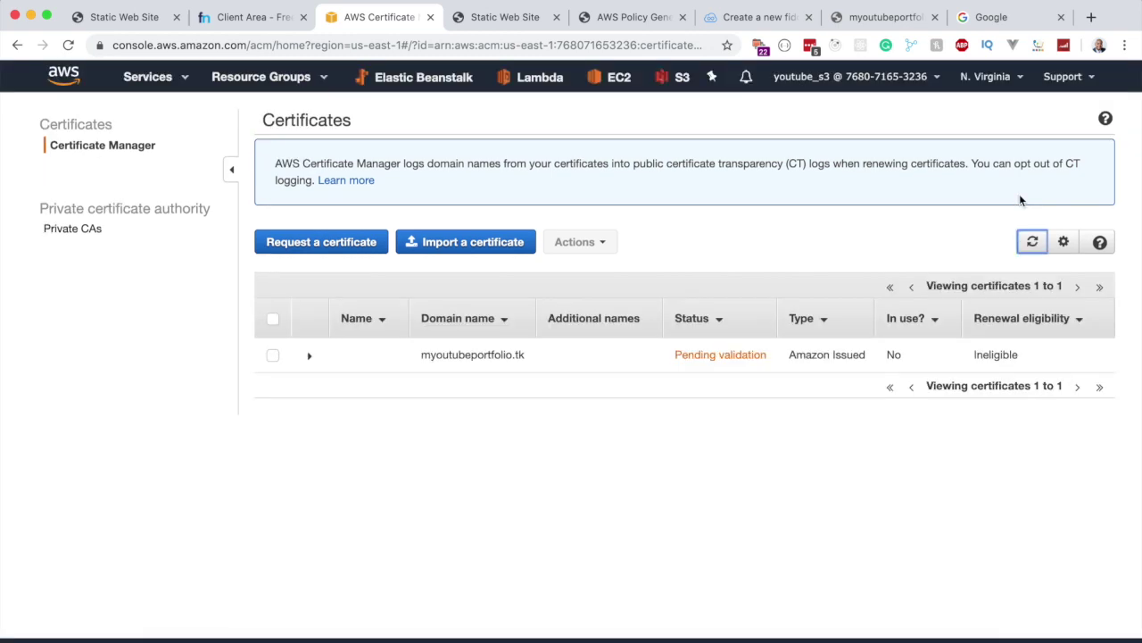
click(1028, 239)
click(1024, 249)
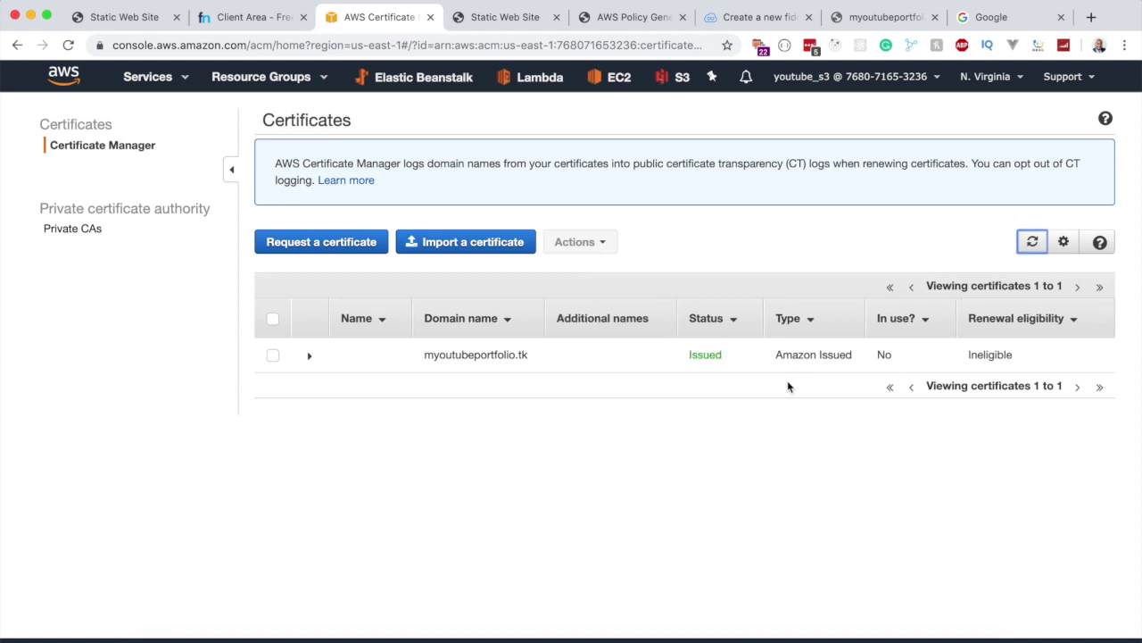
Expand the myoutubeportfolio.tk certificate again and show its domain's DNS validation record.
click(688, 354)
click(310, 356)
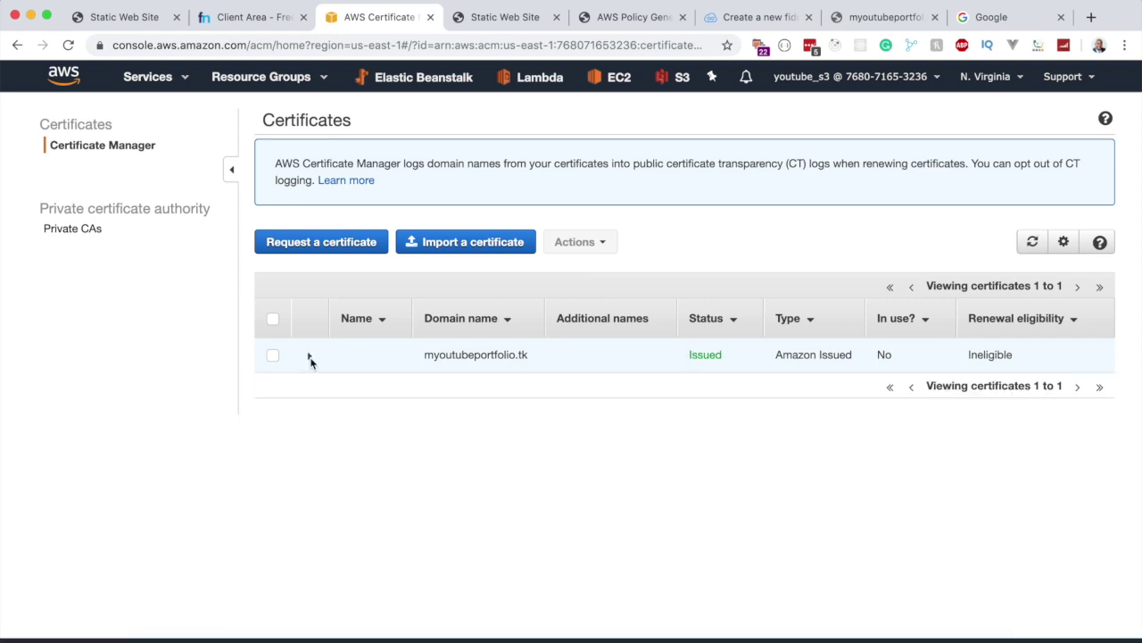
click(310, 357)
scroll(282, 441, down, 5)
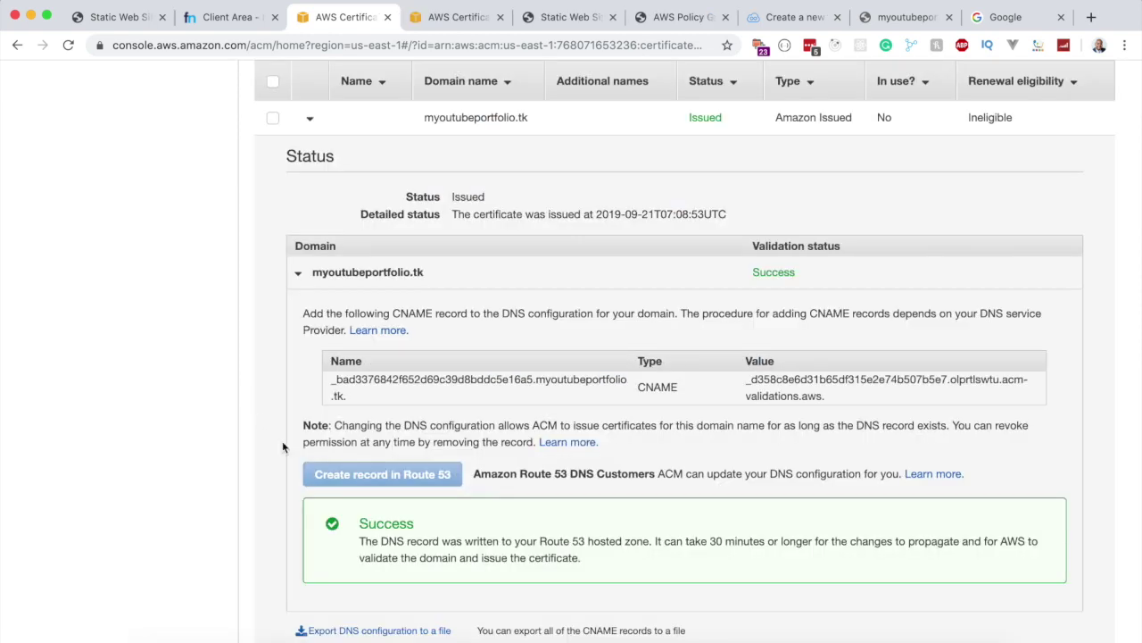
Copy the full CNAME record name into the code editor and select only the part before .myoutubeportfolio.tk.
click(333, 384)
click(333, 382)
double_click(333, 379)
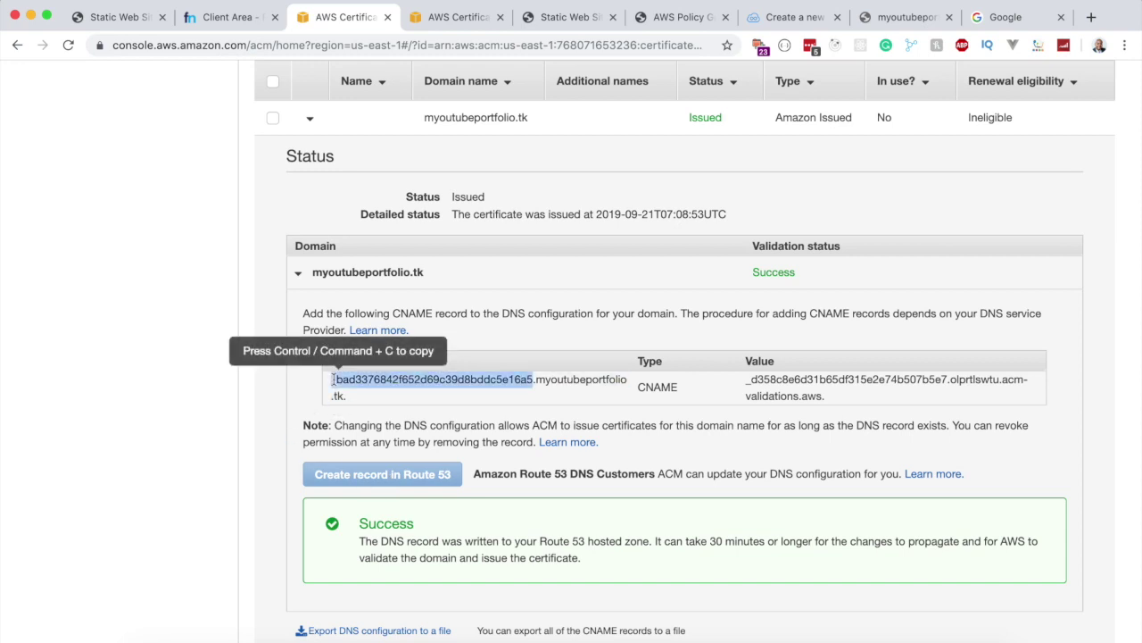
triple_click(334, 380)
key(super+c)
key(super+Tab)
key(super+v)
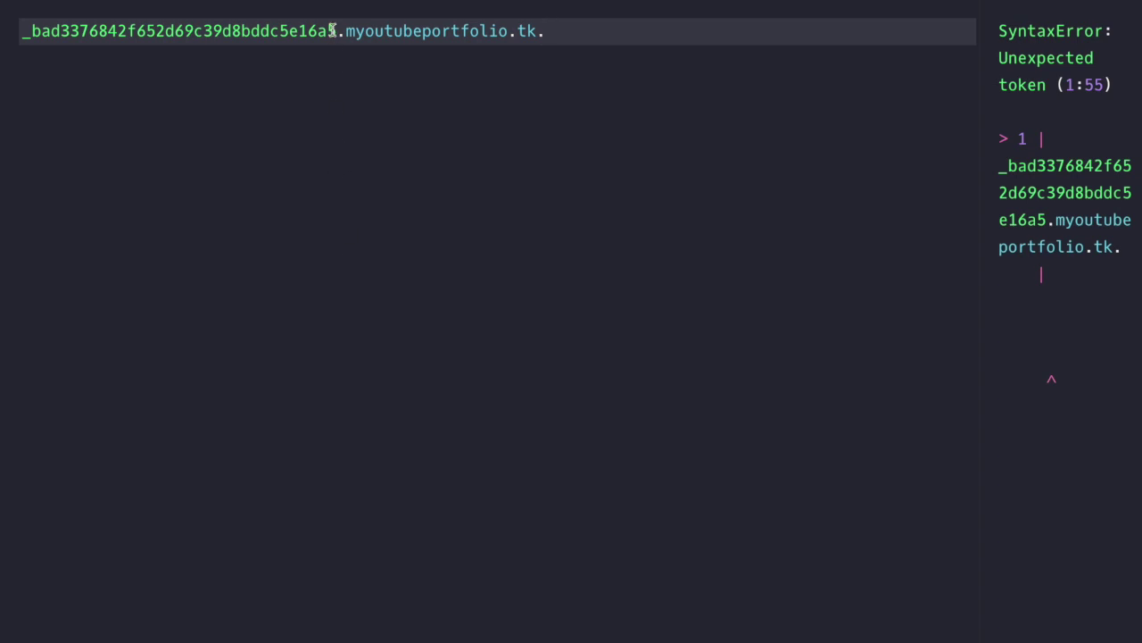
drag(332, 31, 4, 37)
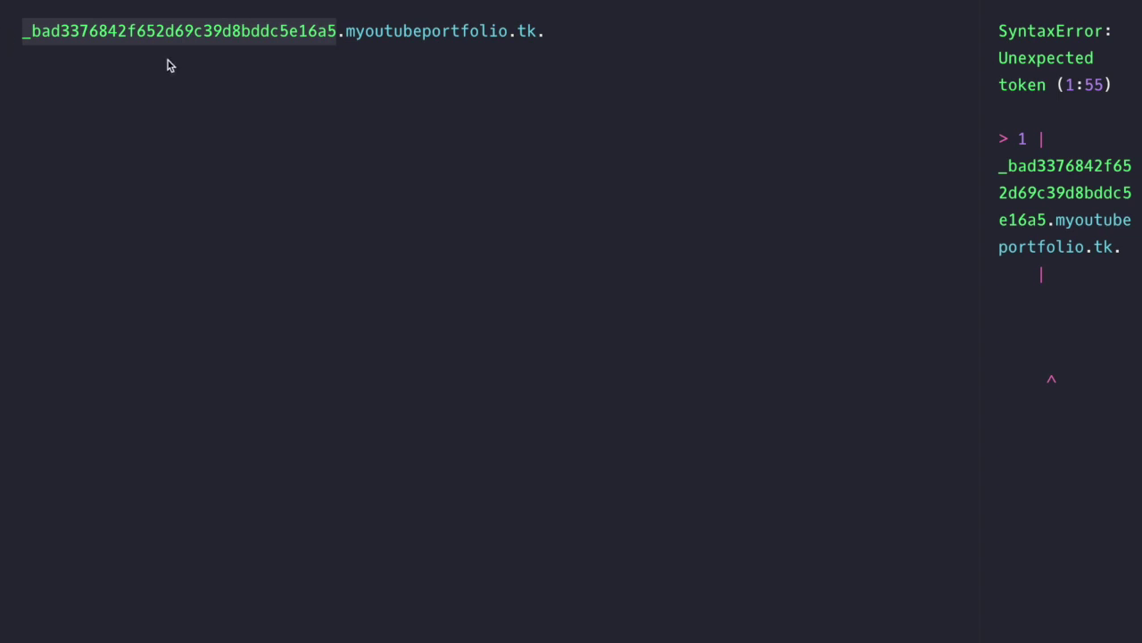
Return to the AWS console, go to the Route 53 service, and open the record sets of the myoutubeportfolio.tk hosted zone.
key(ctrl+Left)
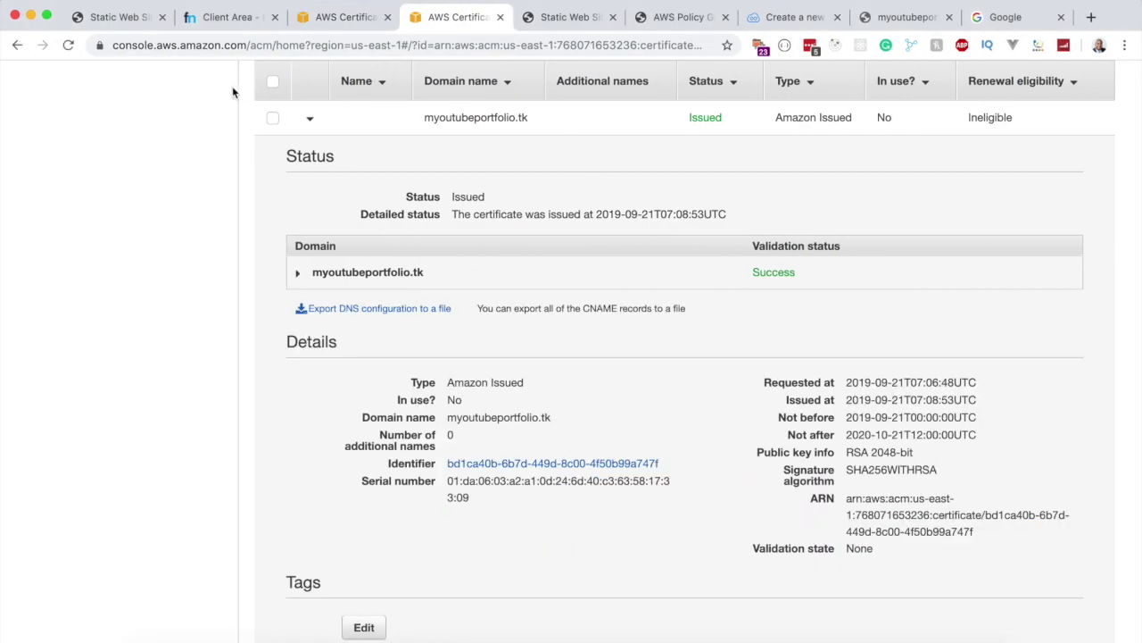
scroll(253, 80, up, 5)
click(147, 77)
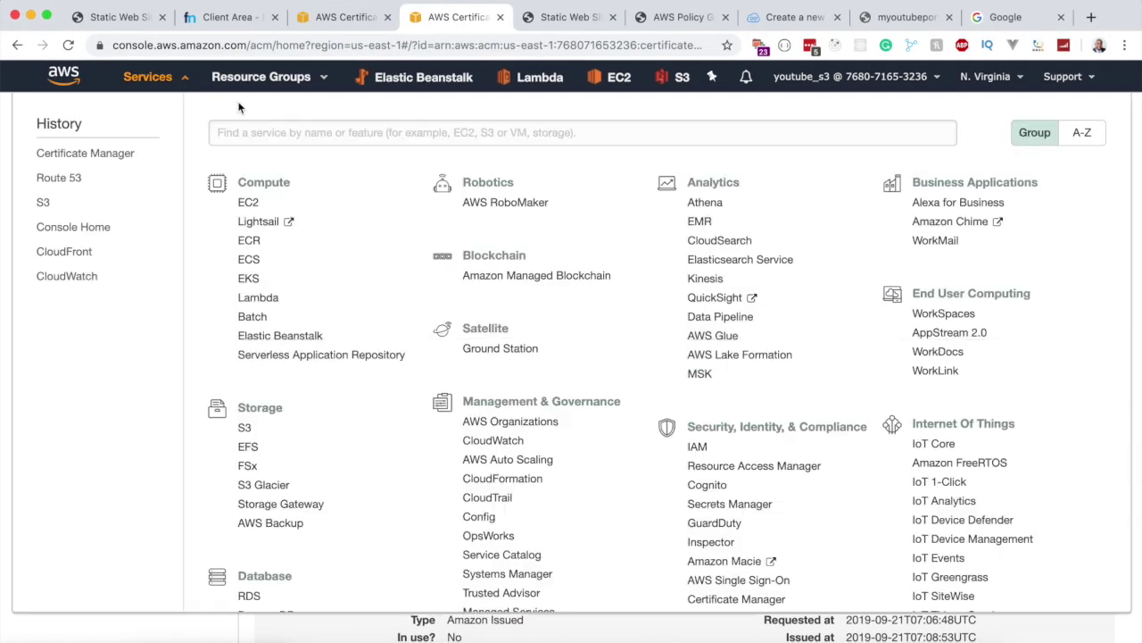
text(route 53)
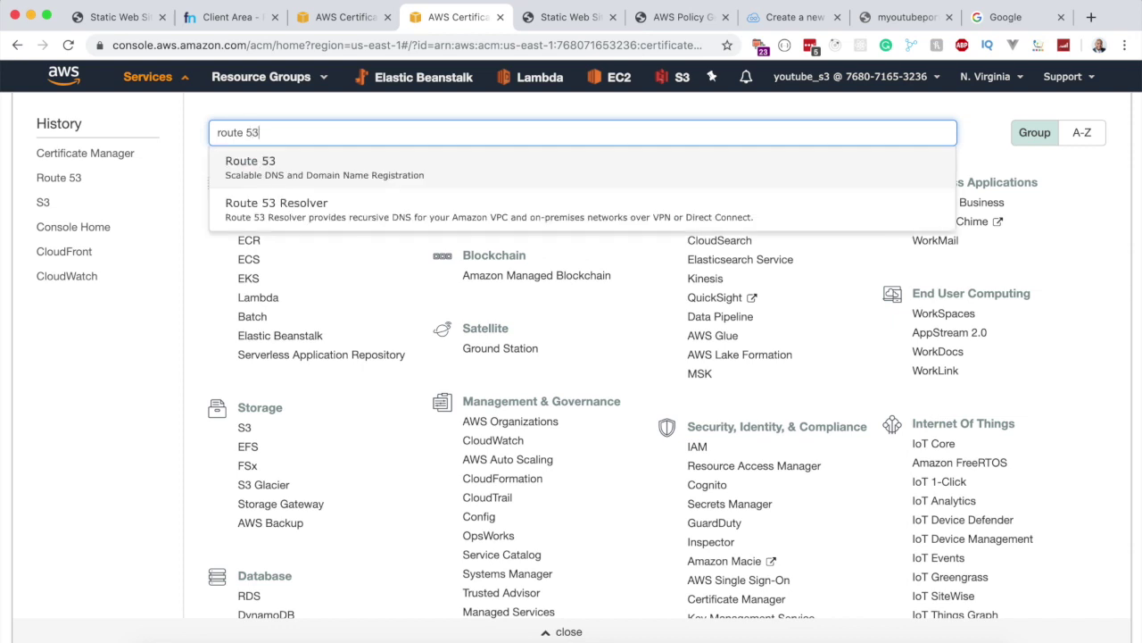
click(308, 167)
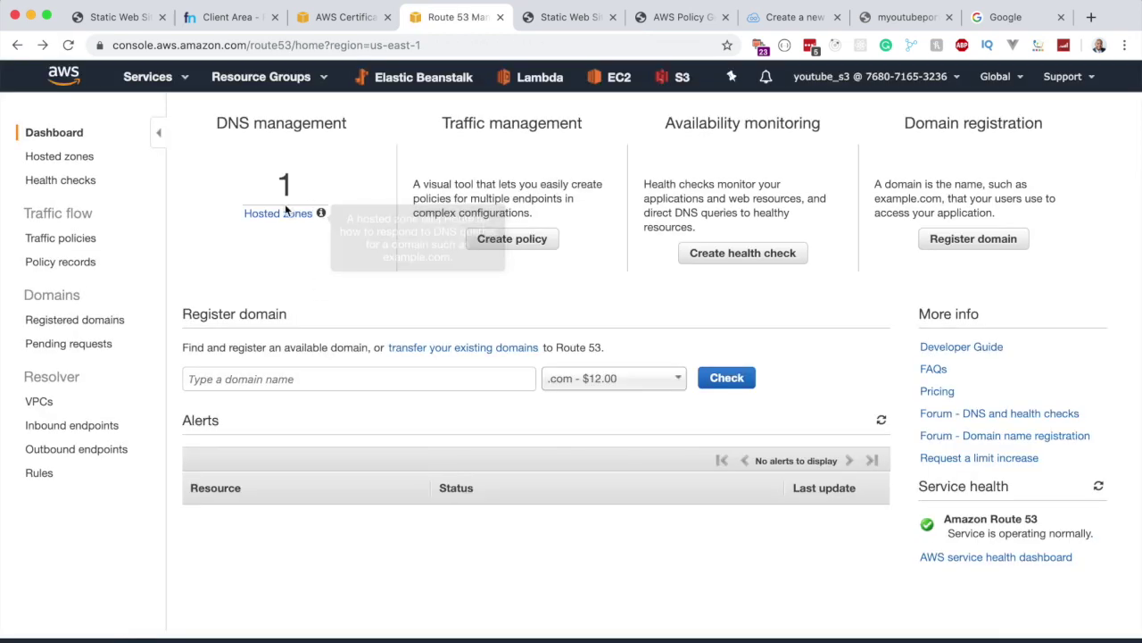
click(278, 215)
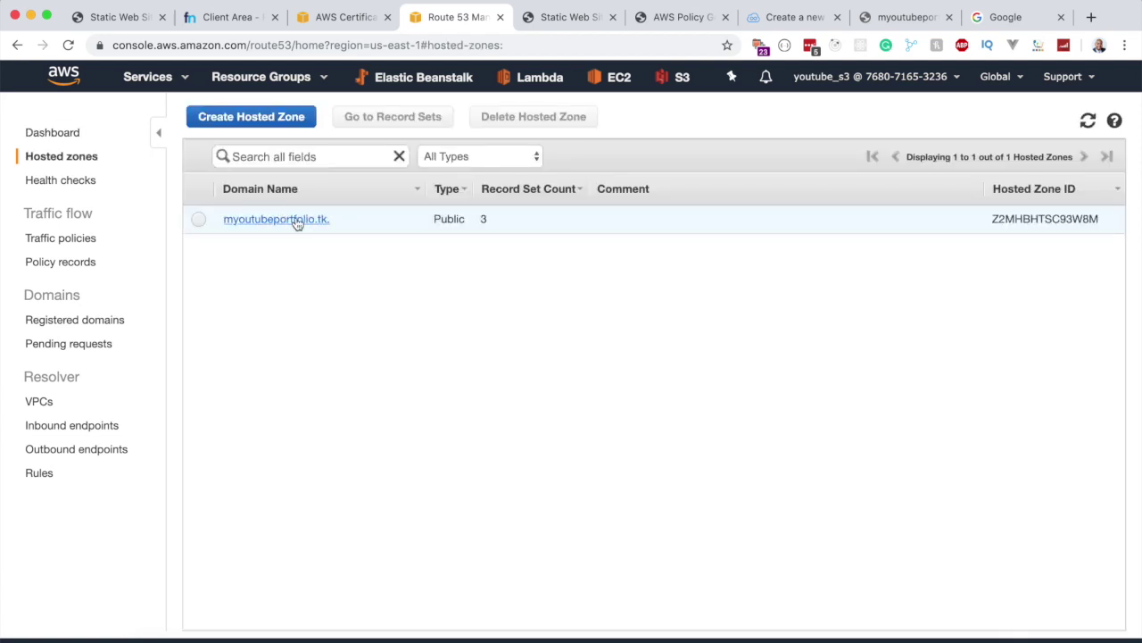
click(297, 221)
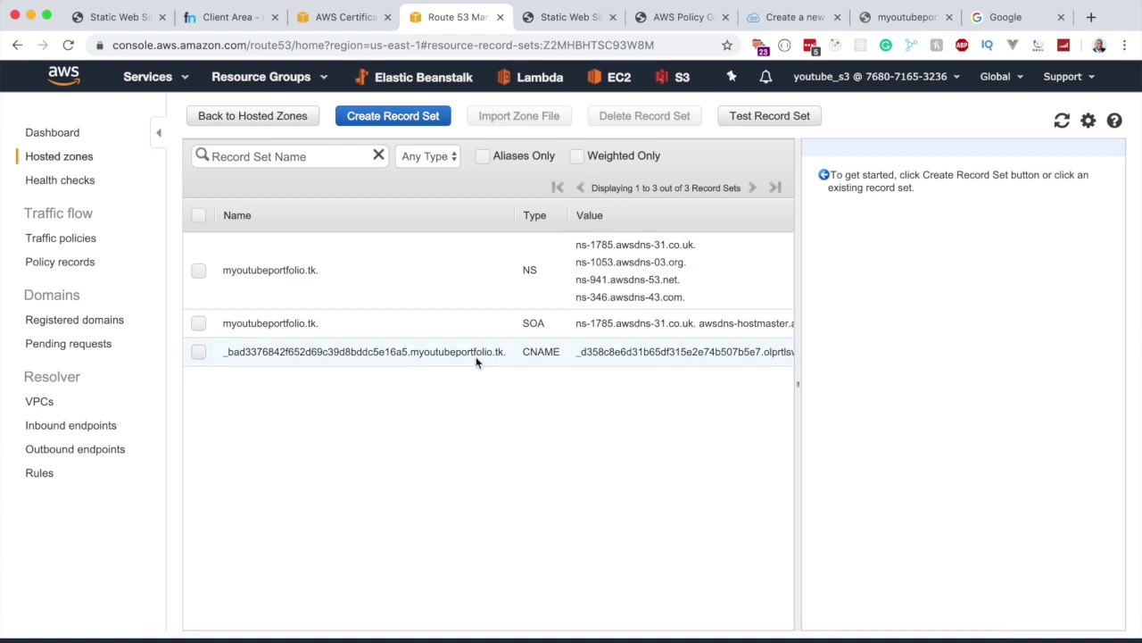
Select the existing CNAME validation record and examine its name and value.
scroll(427, 356, right, 5)
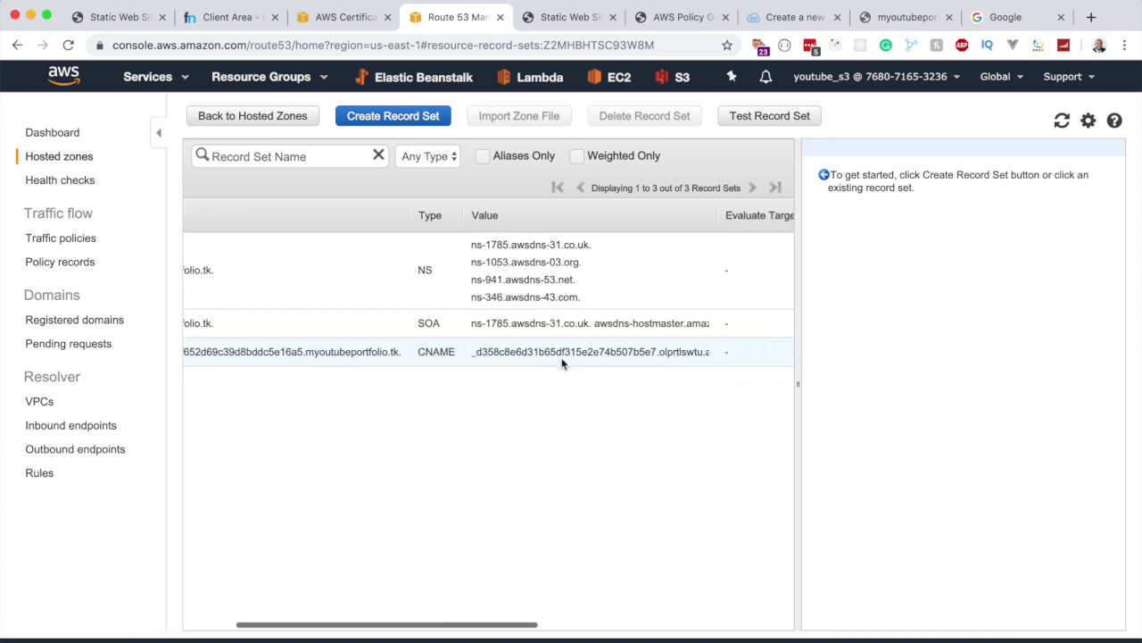
click(471, 354)
scroll(470, 354, left, 5)
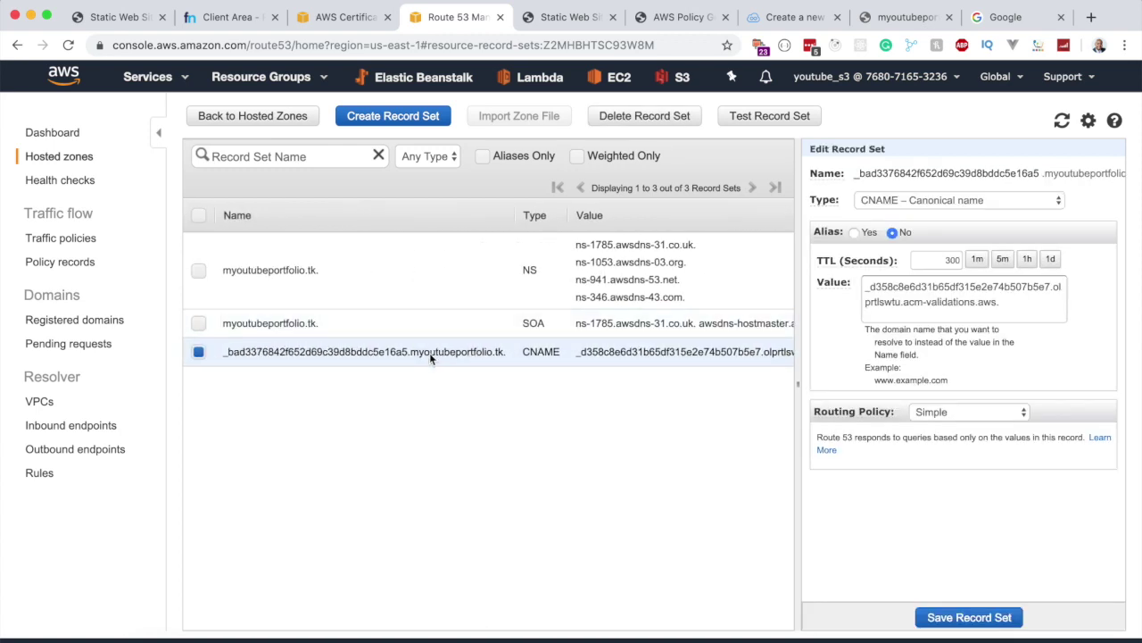
Start a new record set, paste the copied CNAME name prefix as its name, and set the type to CNAME – Canonical name.
click(400, 122)
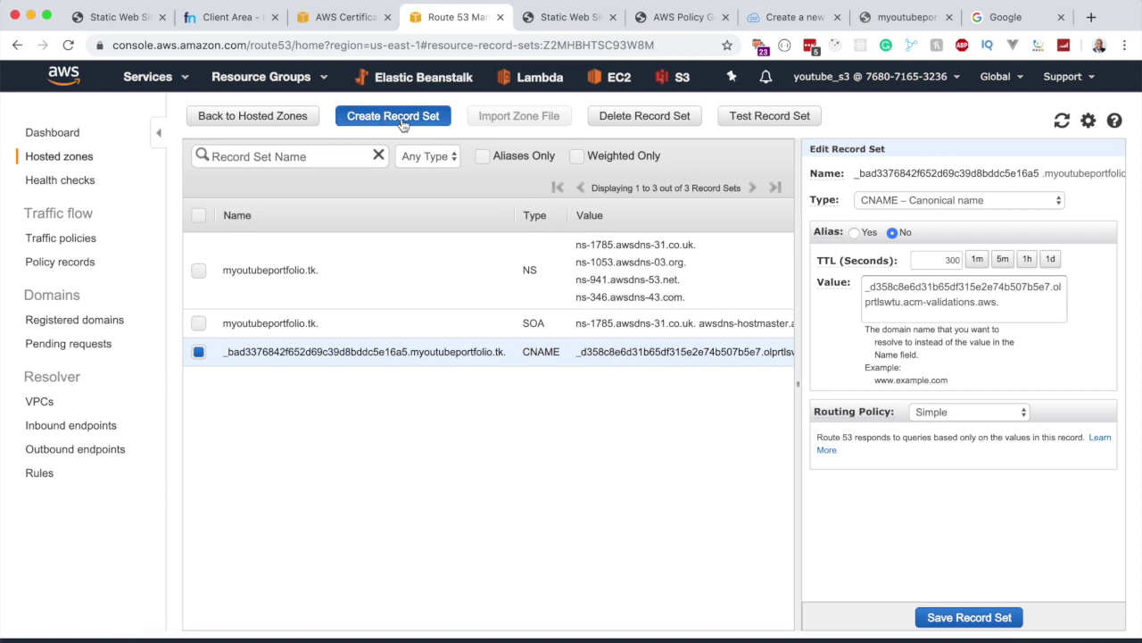
key(super+v)
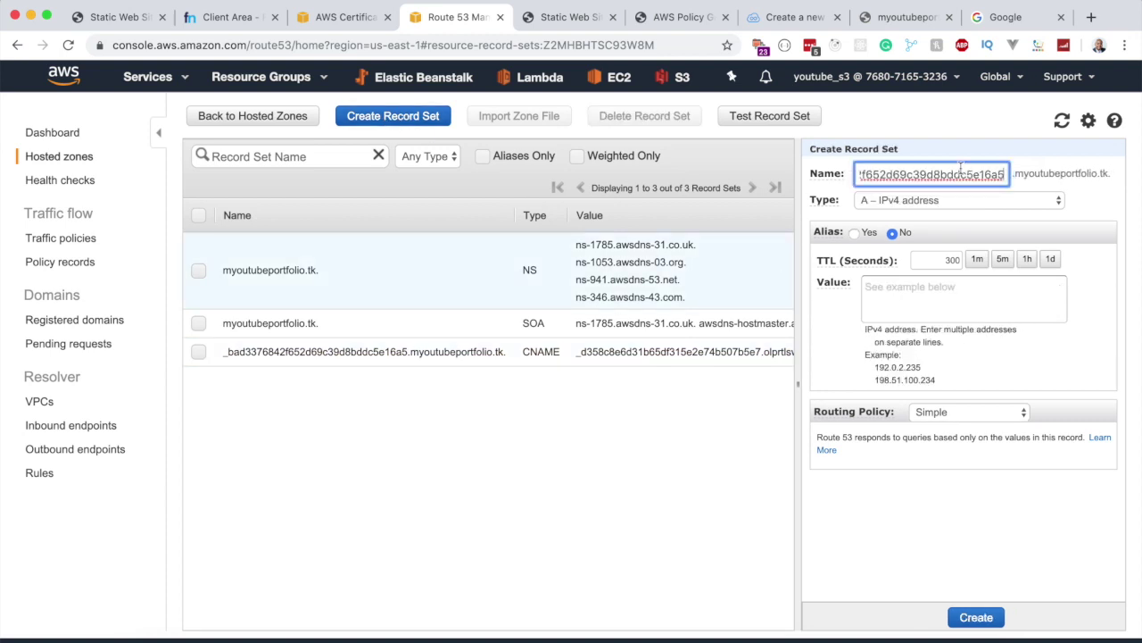
click(899, 202)
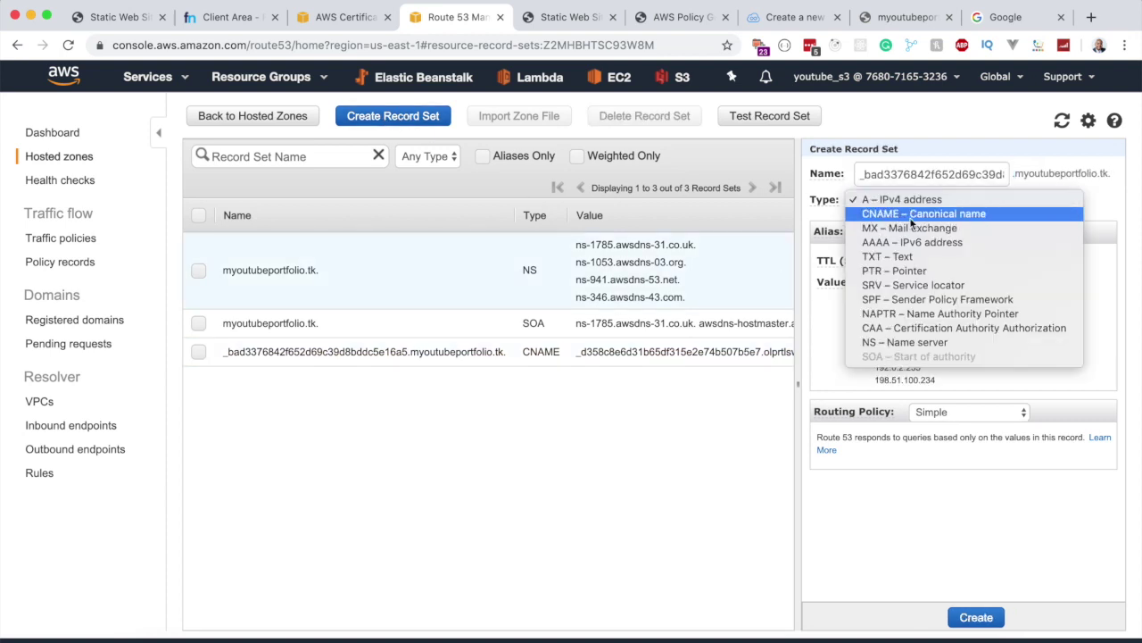
Copy the CNAME value from the certificate's validation record into the new record set's value and remove its trailing dot.
key(ctrl+shift+Tab)
click(438, 23)
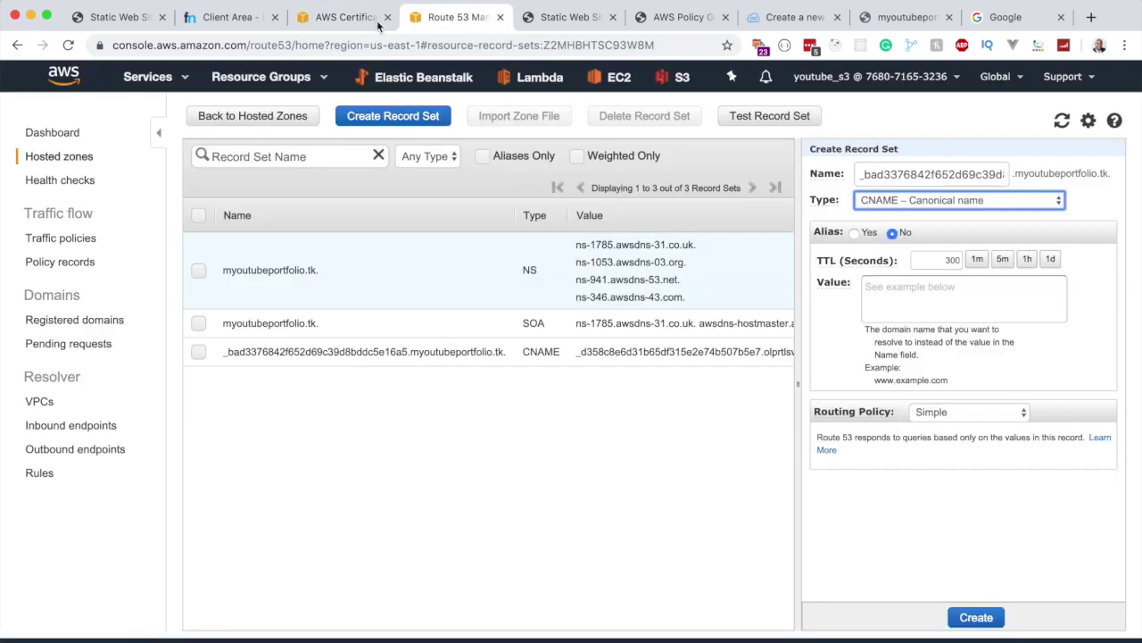
click(341, 23)
click(758, 388)
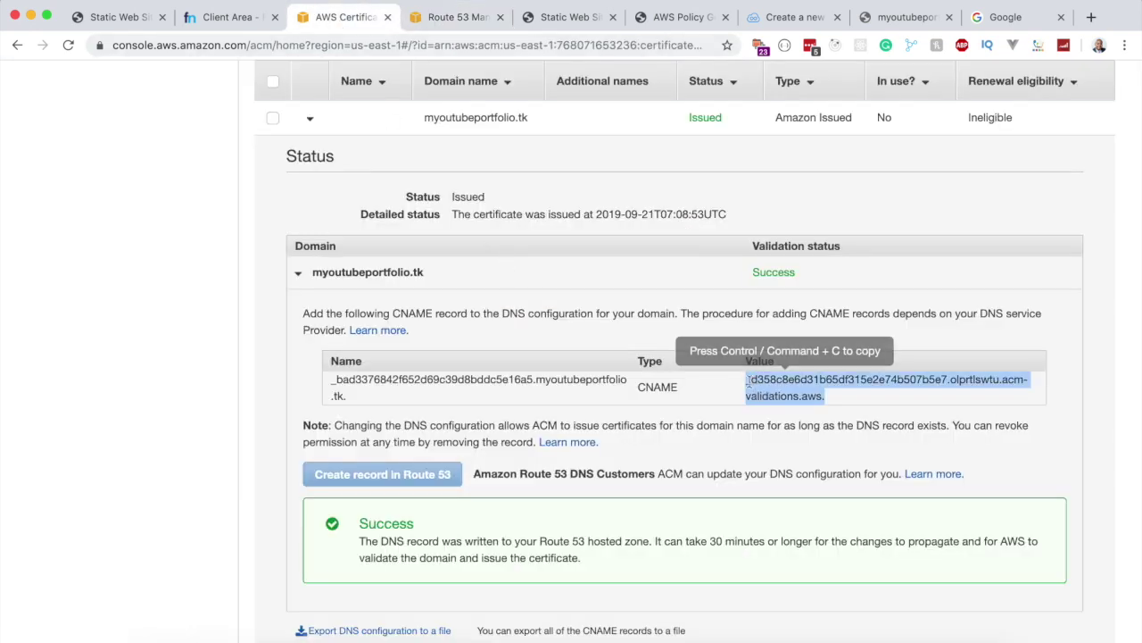
click(739, 378)
key(super+c)
key(ctrl+Tab)
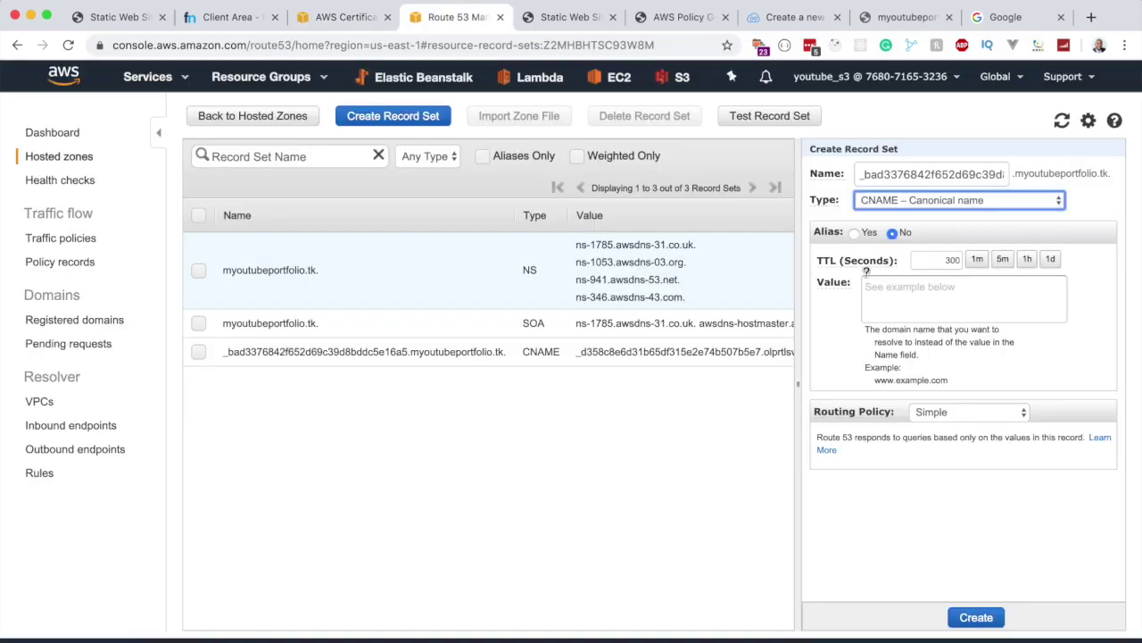
click(893, 308)
key(super+v)
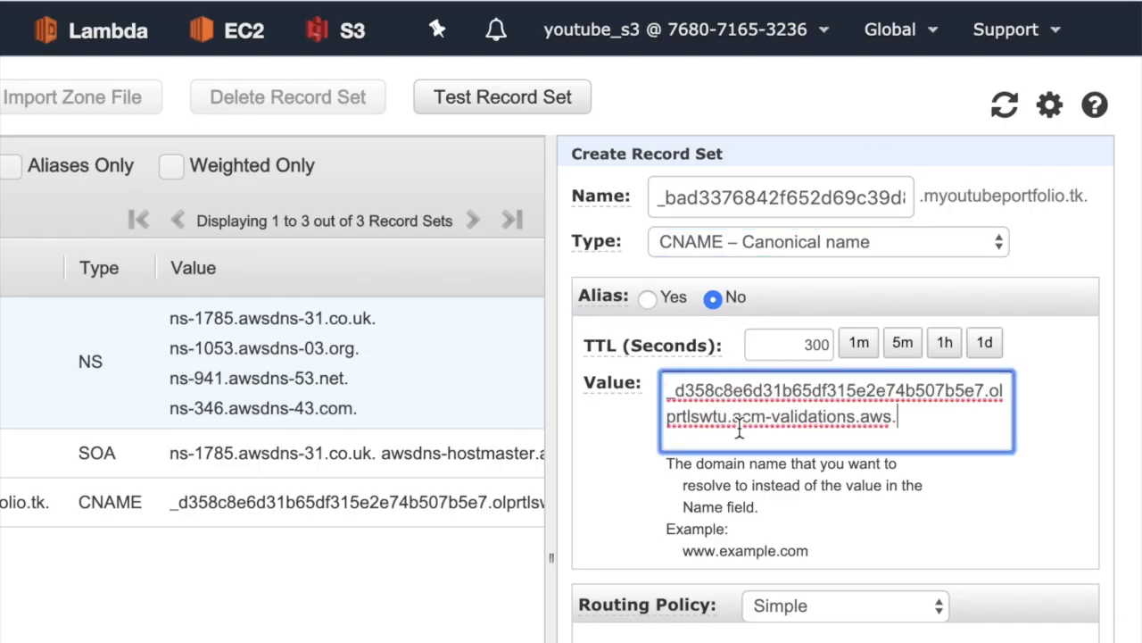
drag(891, 416, 898, 419)
key(BackSpace)
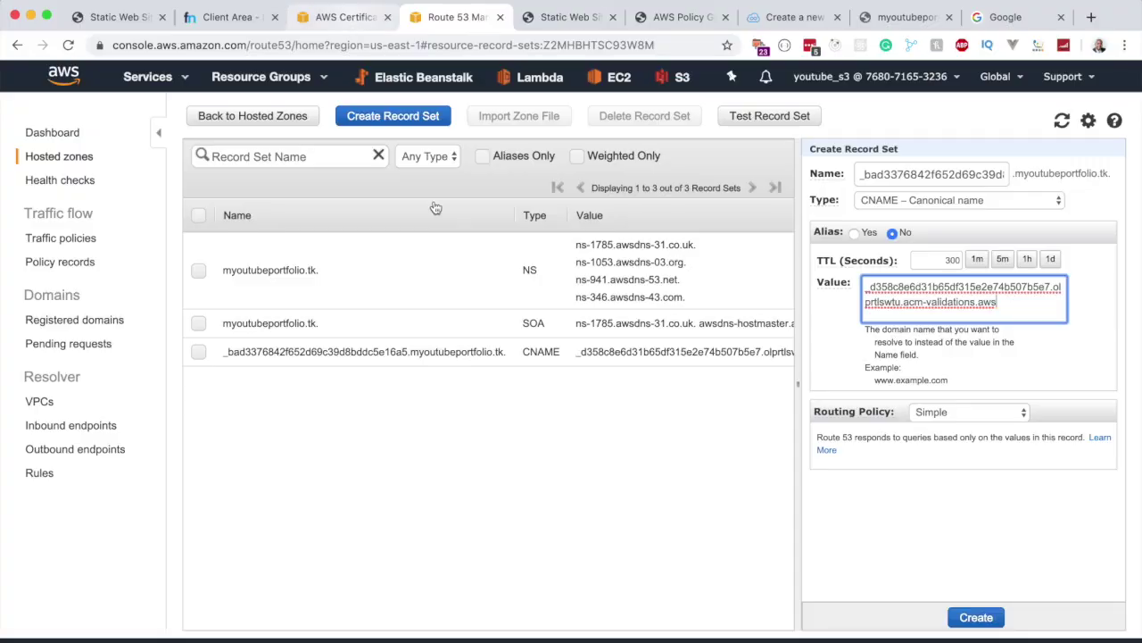
Compare the unsaved CNAME record set with the certificate's validation record, and discard it without creating it.
key(ctrl+shift+Tab)
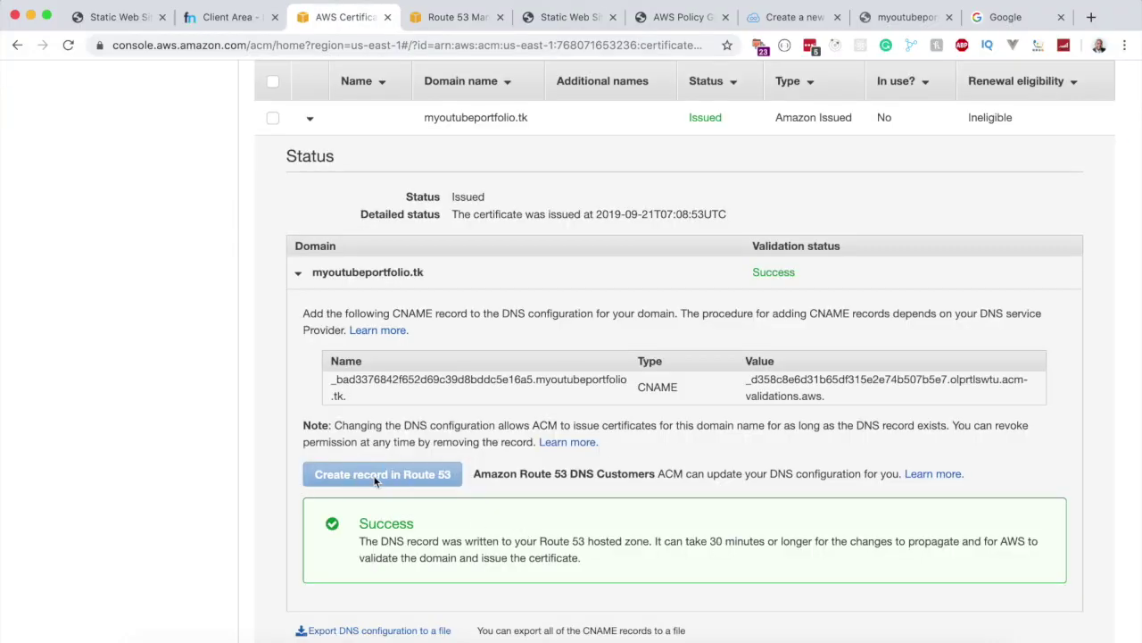
scroll(375, 480, up, 3)
click(456, 17)
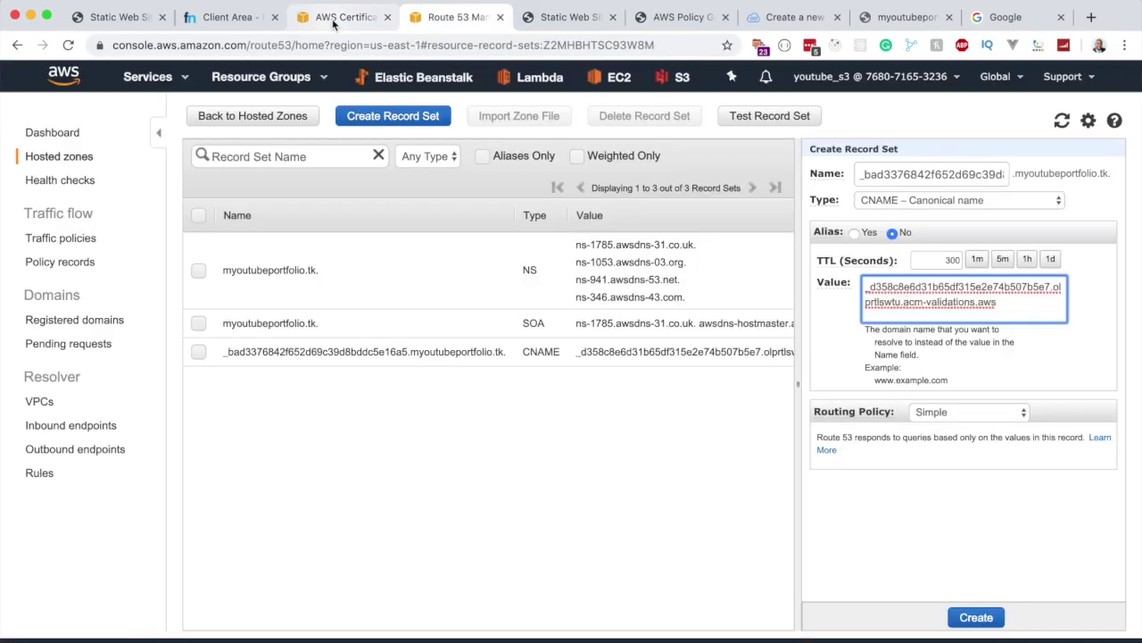
key(ctrl+shift+Tab)
click(457, 20)
click(912, 173)
key(super+a)
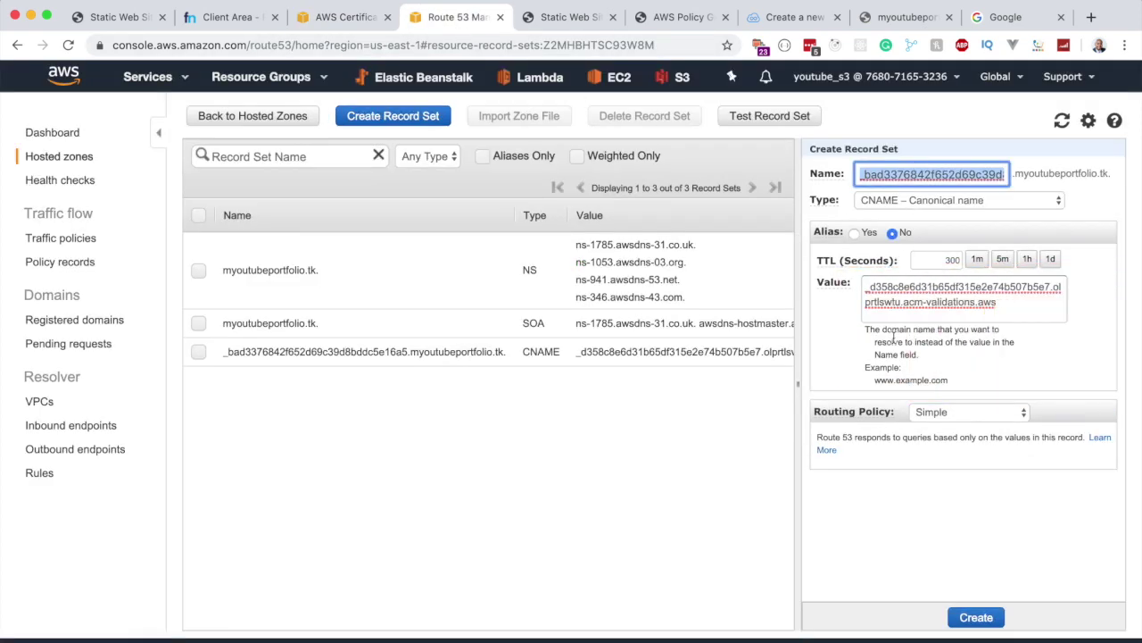
click(499, 461)
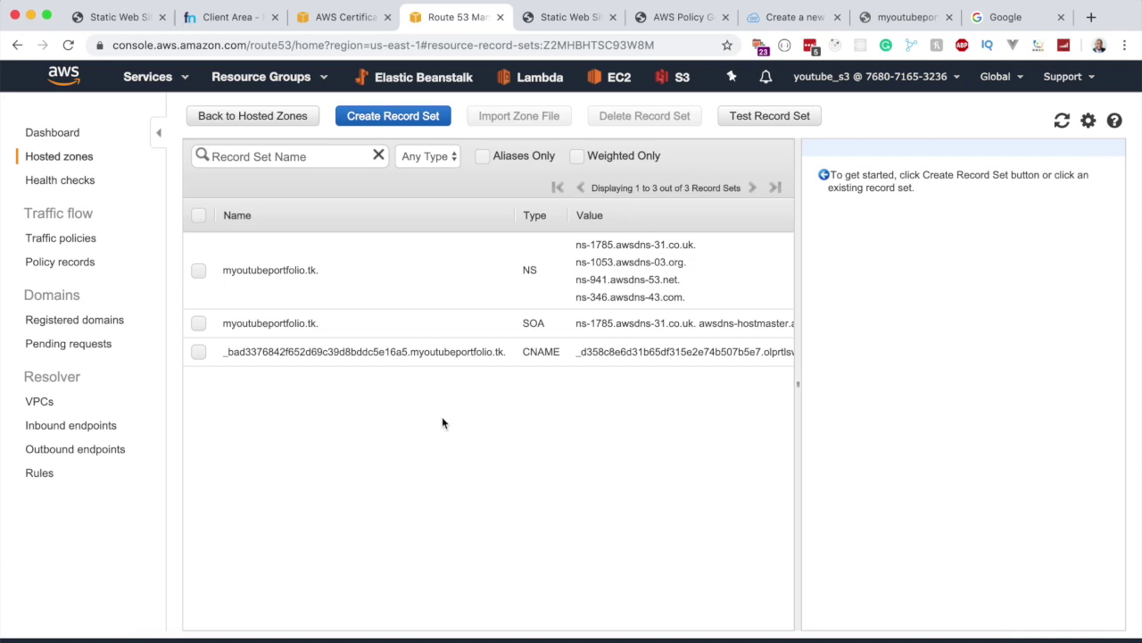
Switch to the architecture diagram and review its Route 53, Amazon S3, AWS Certificate Manager and CloudFront components.
key(ctrl+Right)
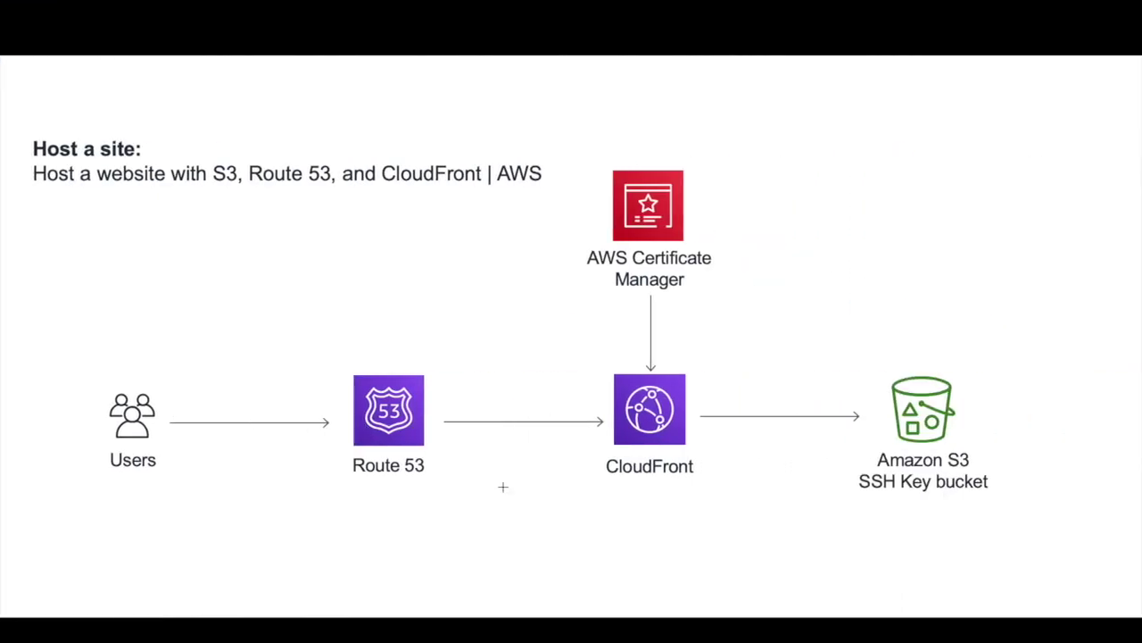
drag(344, 350, 426, 520)
drag(862, 359, 1014, 532)
drag(584, 151, 732, 316)
drag(591, 338, 715, 500)
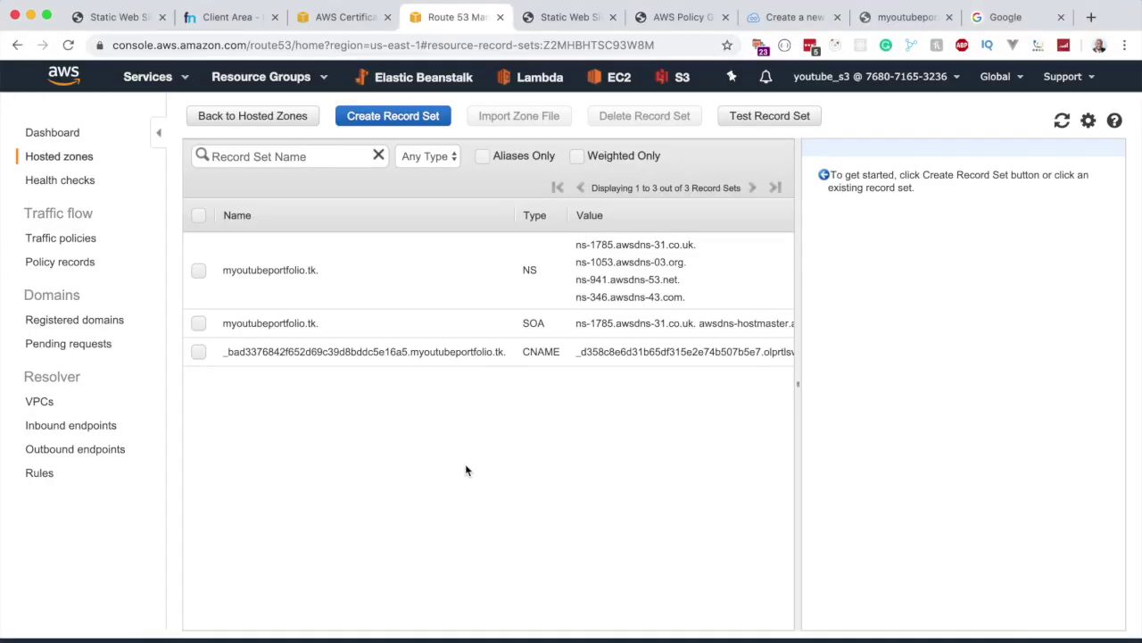
Return to the AWS console, go to the CloudFront service, and start a new distribution with the Web delivery method.
click(187, 79)
text(cloudfront)
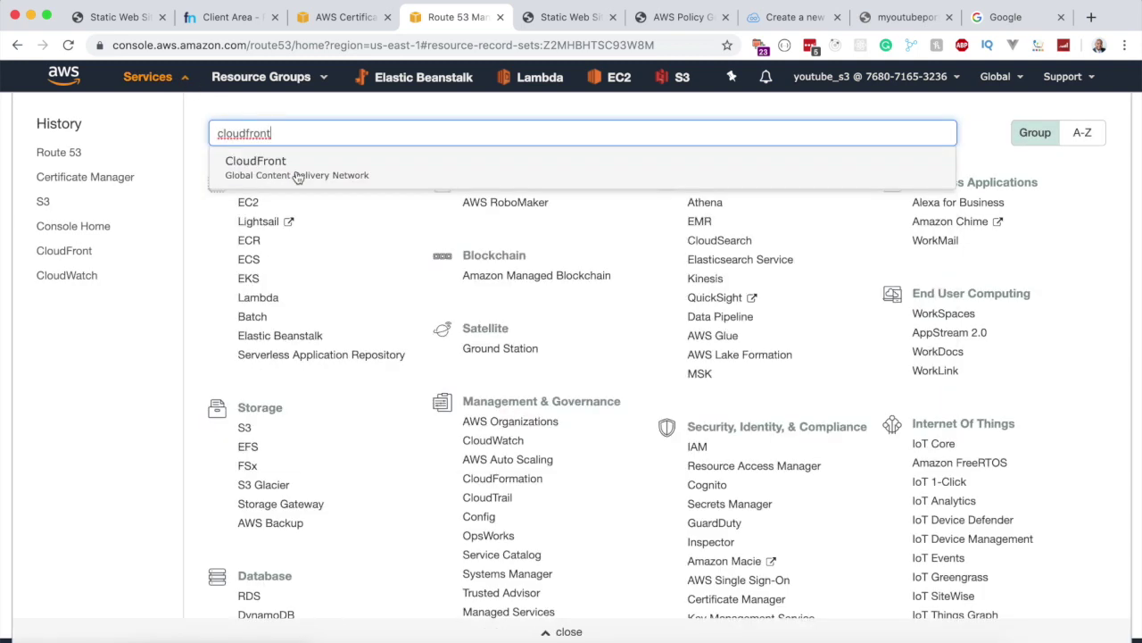
click(300, 173)
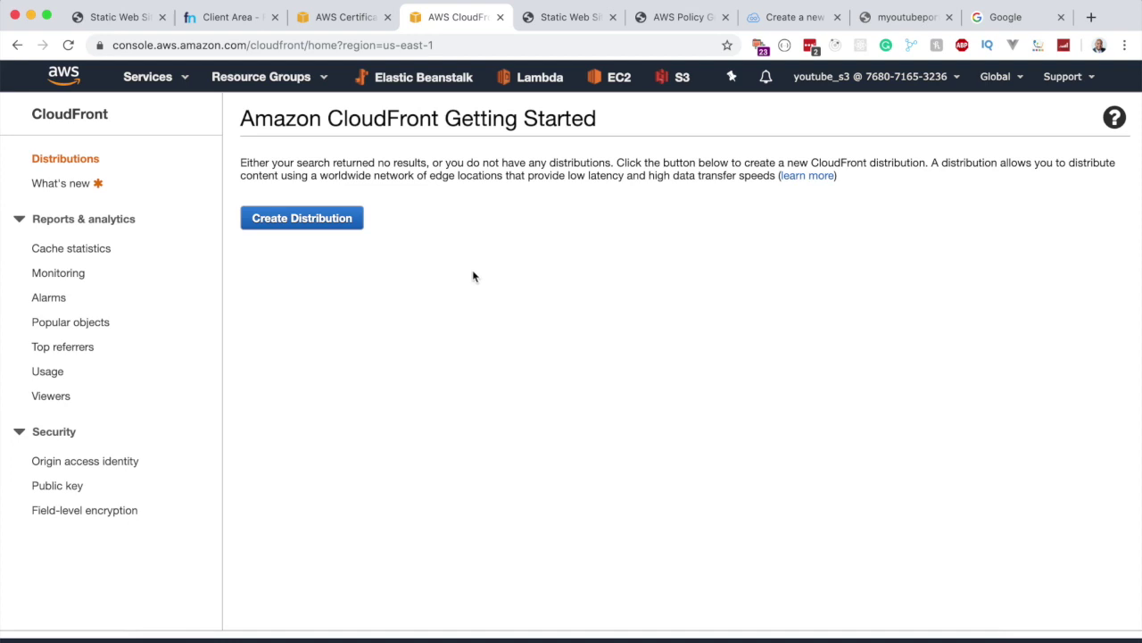
click(314, 225)
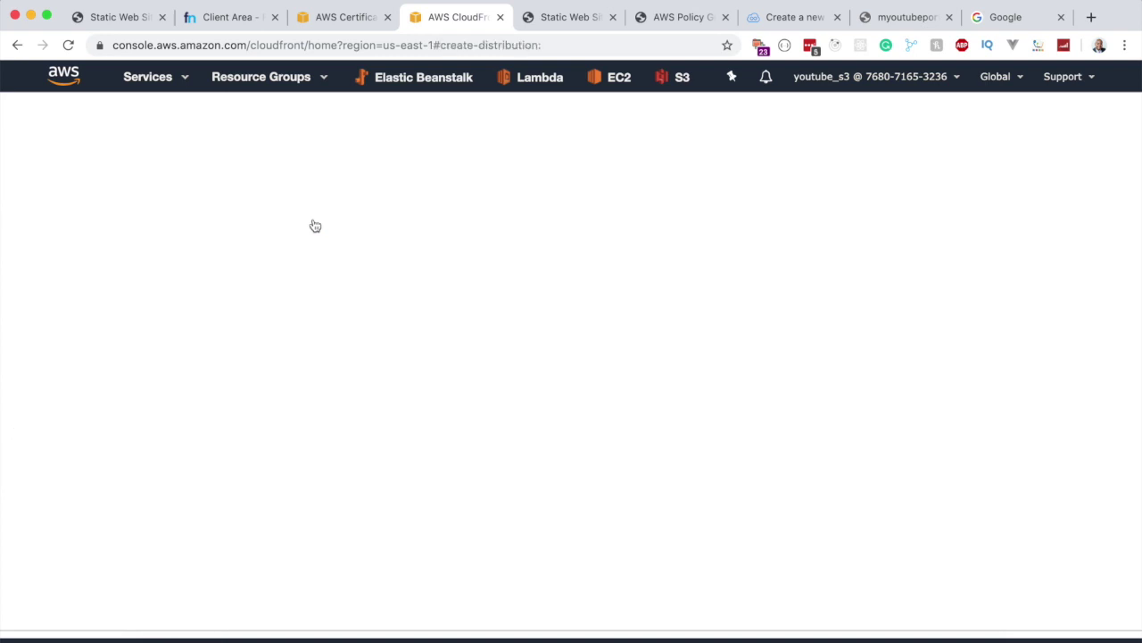
double_click(243, 147)
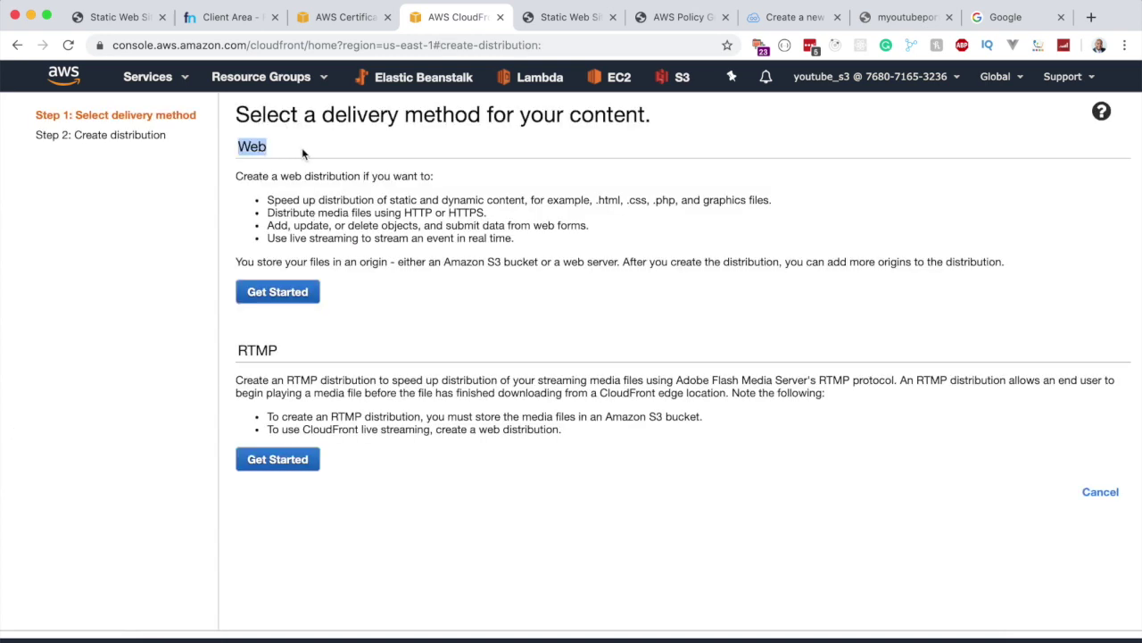
click(277, 293)
Choose the S3 bucket address myoutubeportfolio.s3.amazonaws.com as the distribution's origin domain name.
drag(427, 179, 312, 185)
click(481, 180)
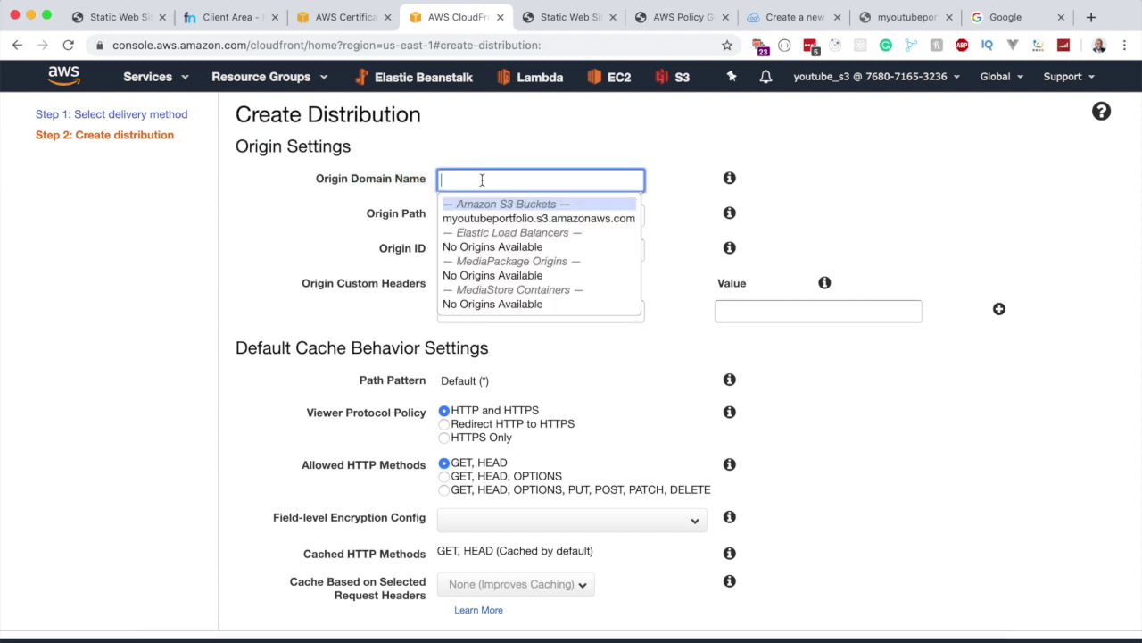
click(507, 220)
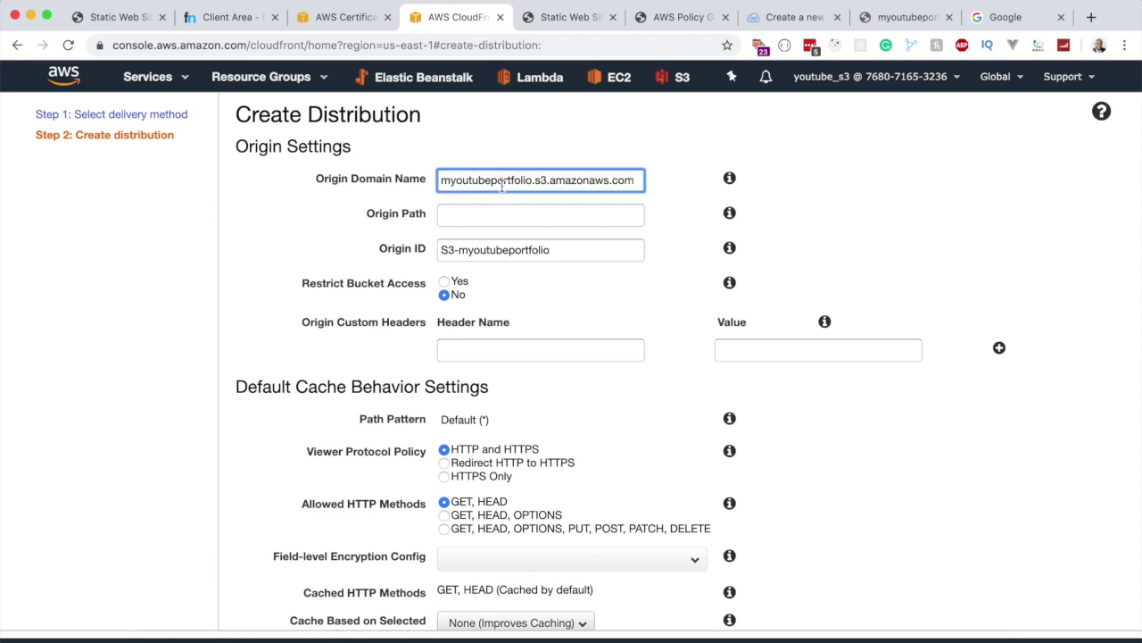
click(489, 180)
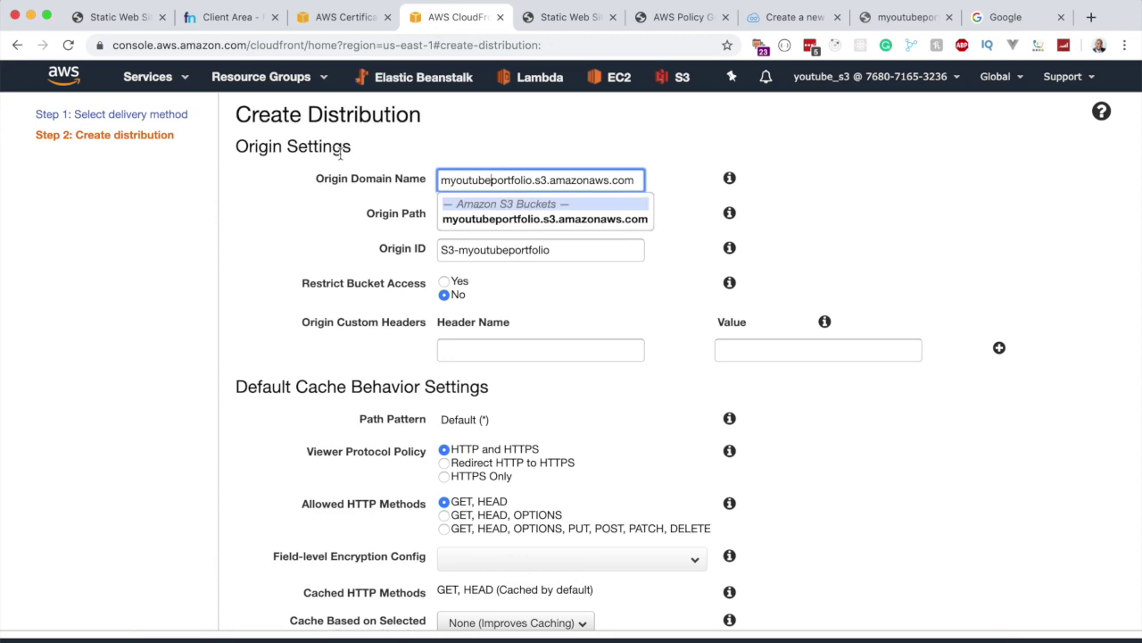
click(332, 20)
click(174, 79)
text(s3)
click(256, 170)
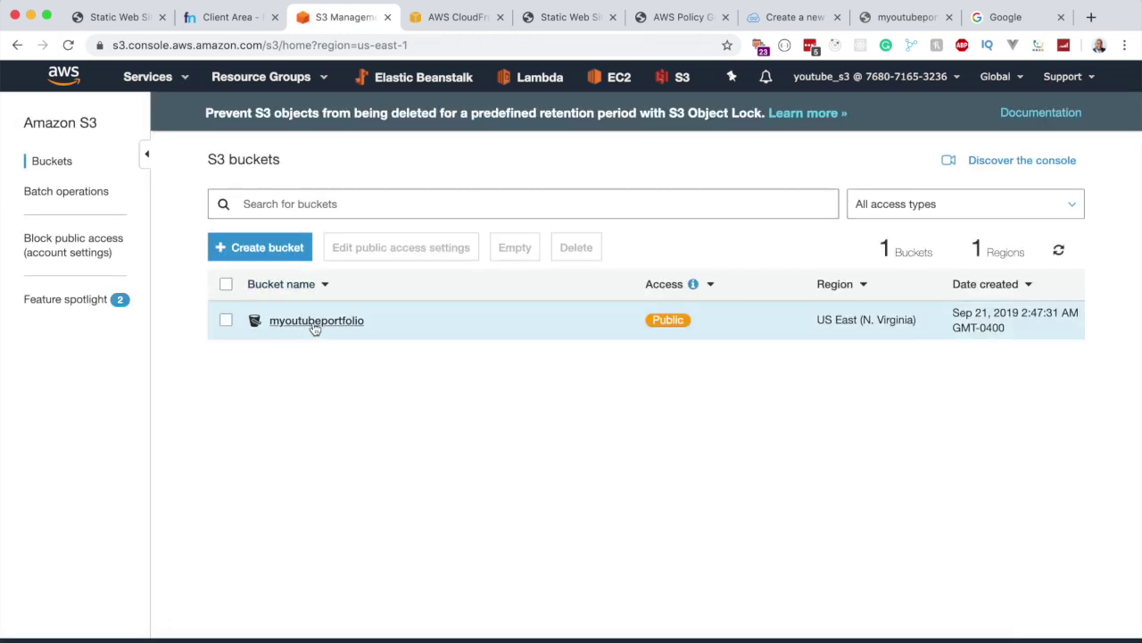
click(312, 327)
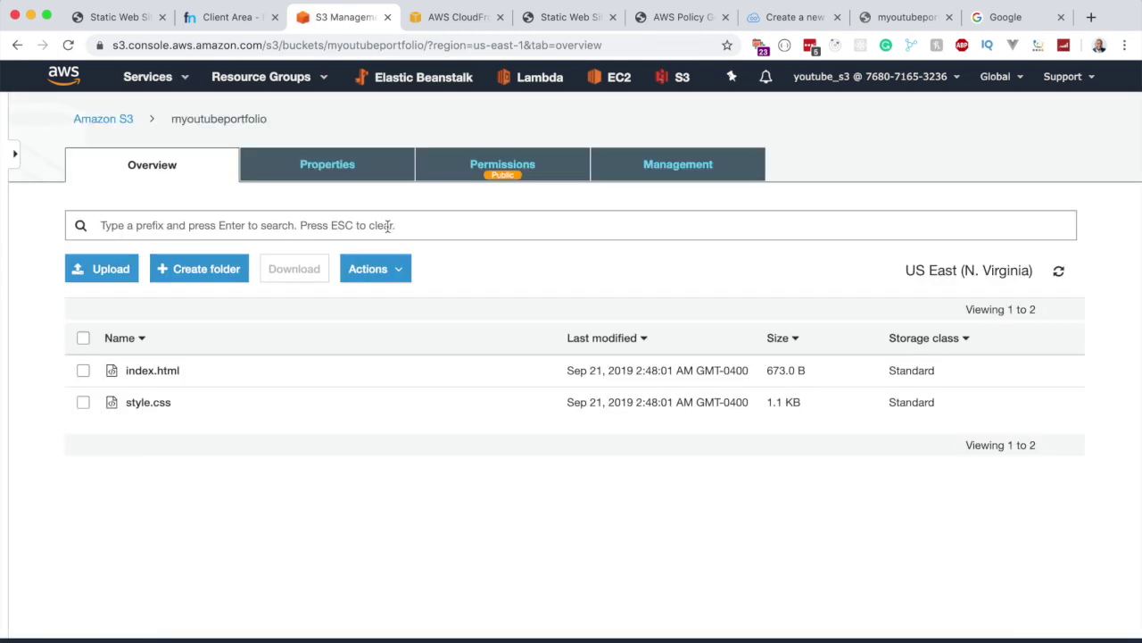
click(331, 172)
click(701, 255)
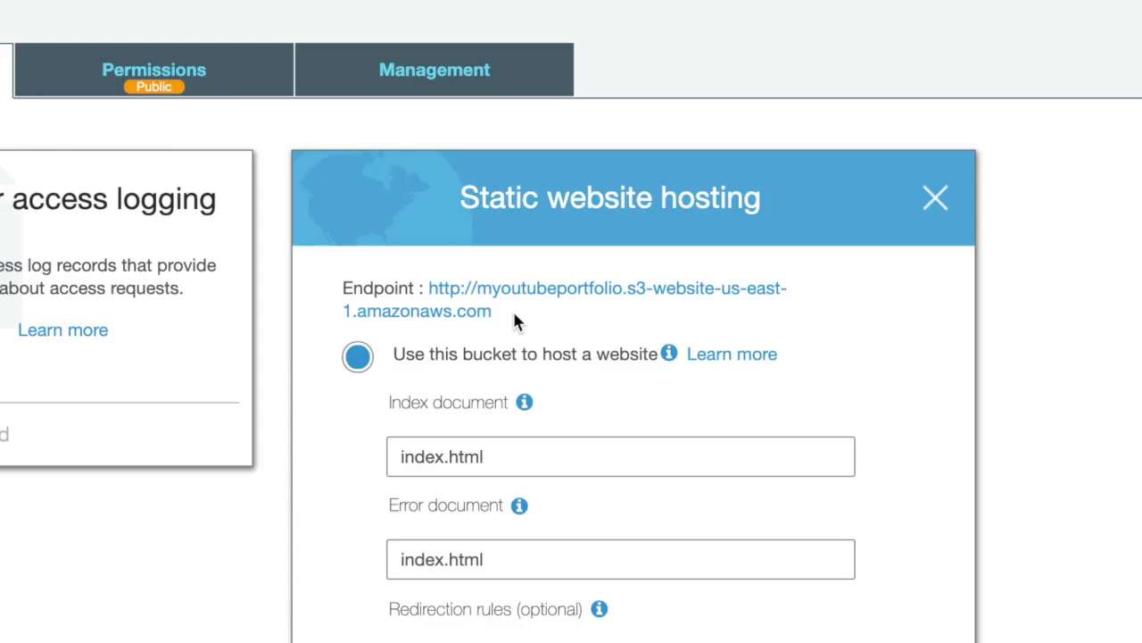
drag(725, 313, 707, 309)
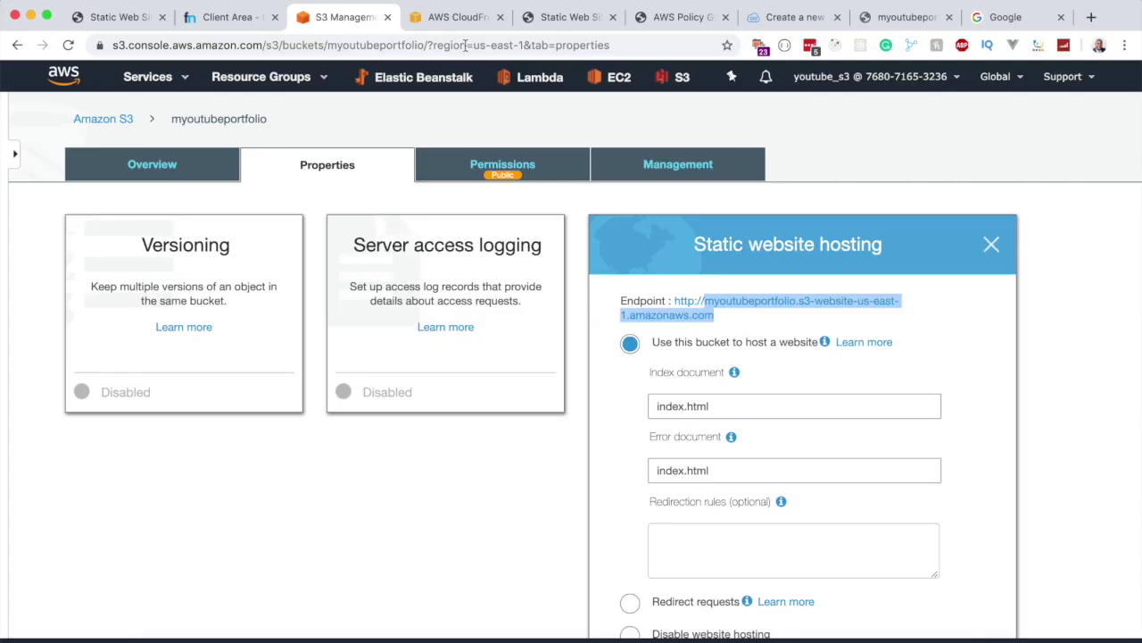
Back in the CloudFront distribution form, replace the origin domain name with myoutubeportfolio.s3-website-us-east-1.amazonaws.com.
click(446, 18)
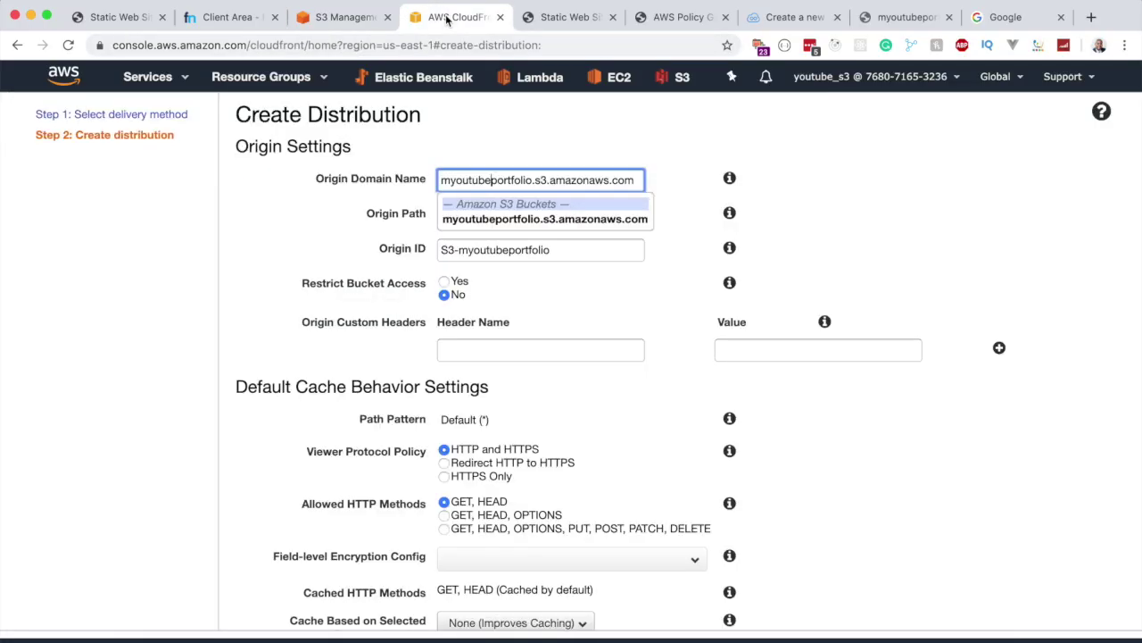
double_click(494, 179)
key(super+a)
key(BackSpace)
text(myoutubeportfolio.s3-website-us-east-1.amazonaws.com)
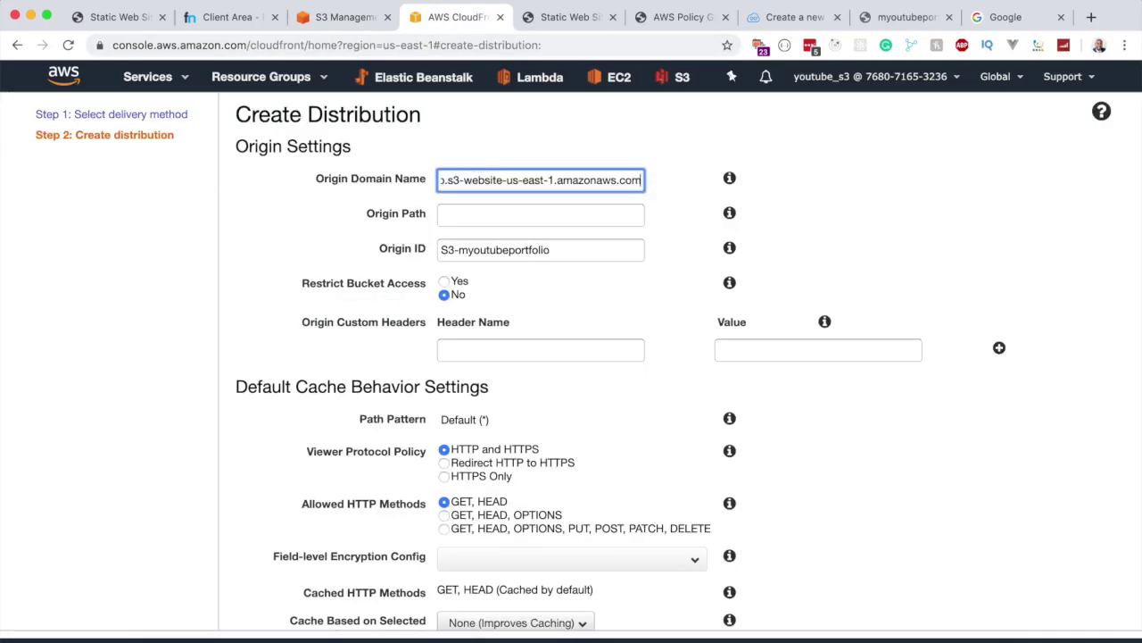
click(495, 182)
double_click(513, 181)
click(384, 206)
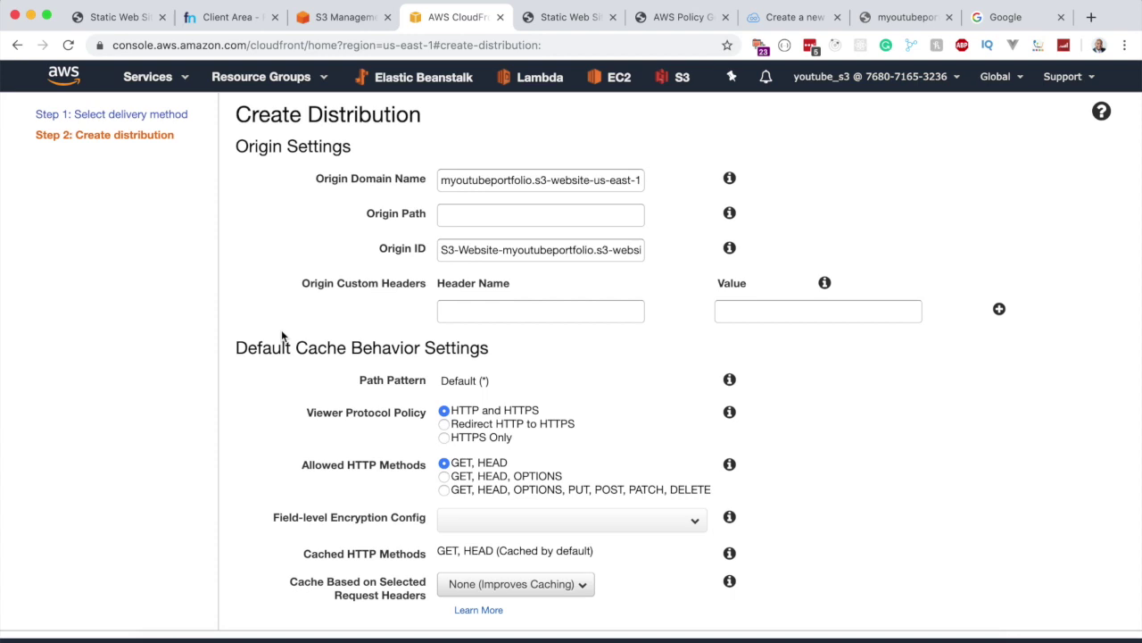
In the default cache behavior settings, set the viewer protocol policy to Redirect HTTP to HTTPS.
scroll(281, 335, down, 3)
scroll(280, 235, up, 1)
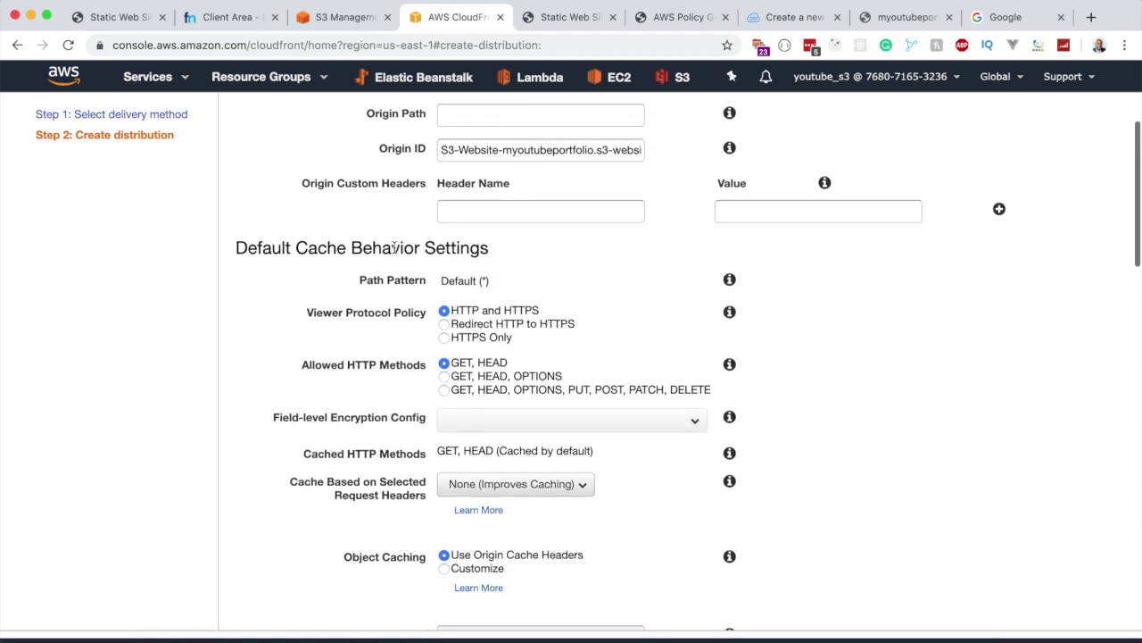
drag(510, 252, 199, 251)
scroll(223, 264, down, 1)
click(259, 274)
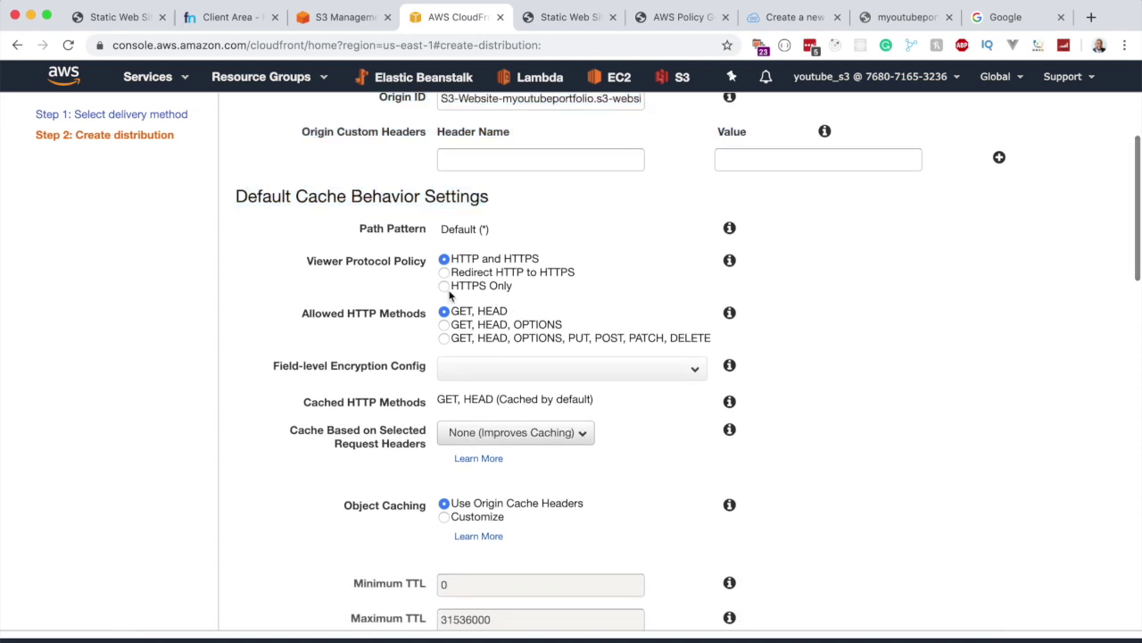
drag(459, 279, 571, 279)
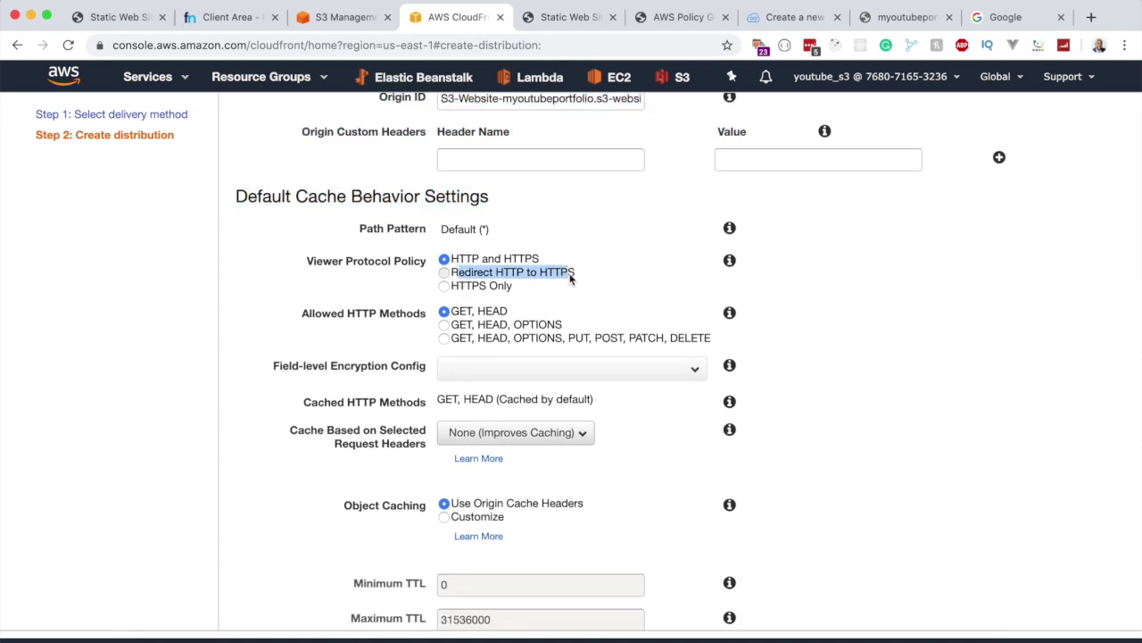
click(443, 274)
Copy the domain from the registrar's client area and enter myoutubeportfolio.tk as the distribution's alternate domain name (CNAME).
scroll(293, 309, down, 5)
scroll(293, 309, down, 5)
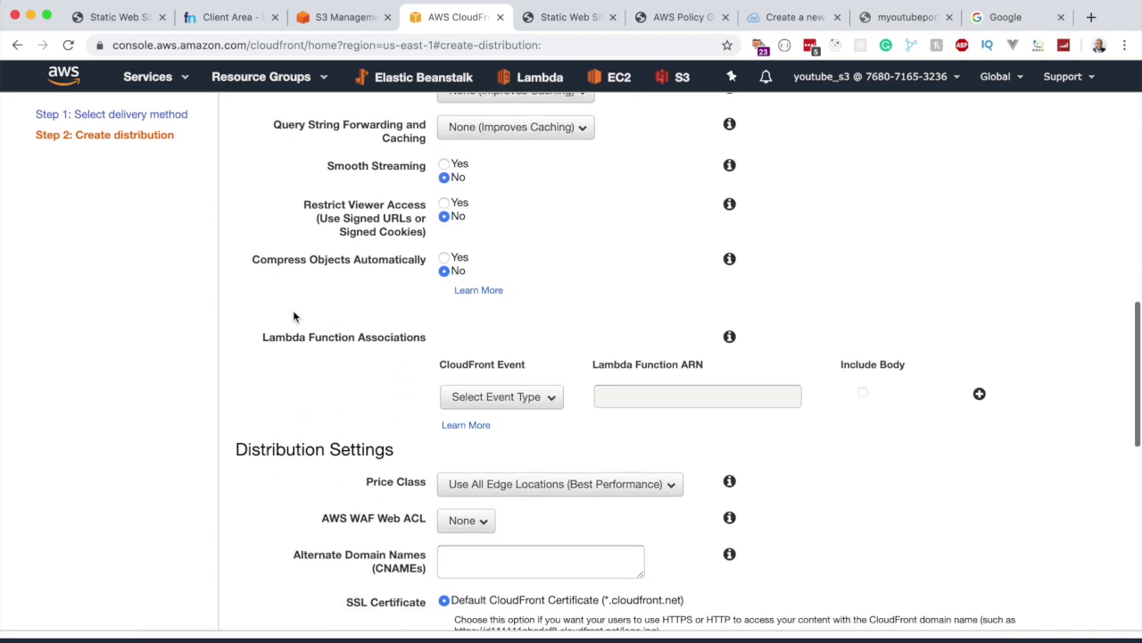
drag(234, 303, 406, 308)
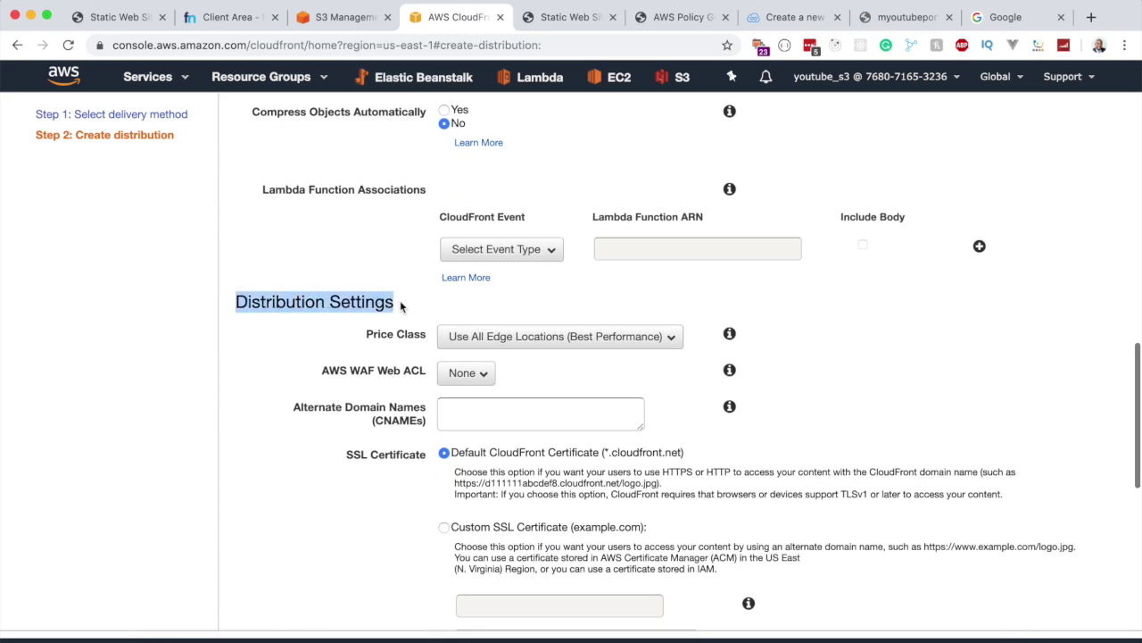
scroll(405, 308, down, 1)
click(474, 337)
drag(295, 339, 434, 353)
click(434, 354)
click(229, 22)
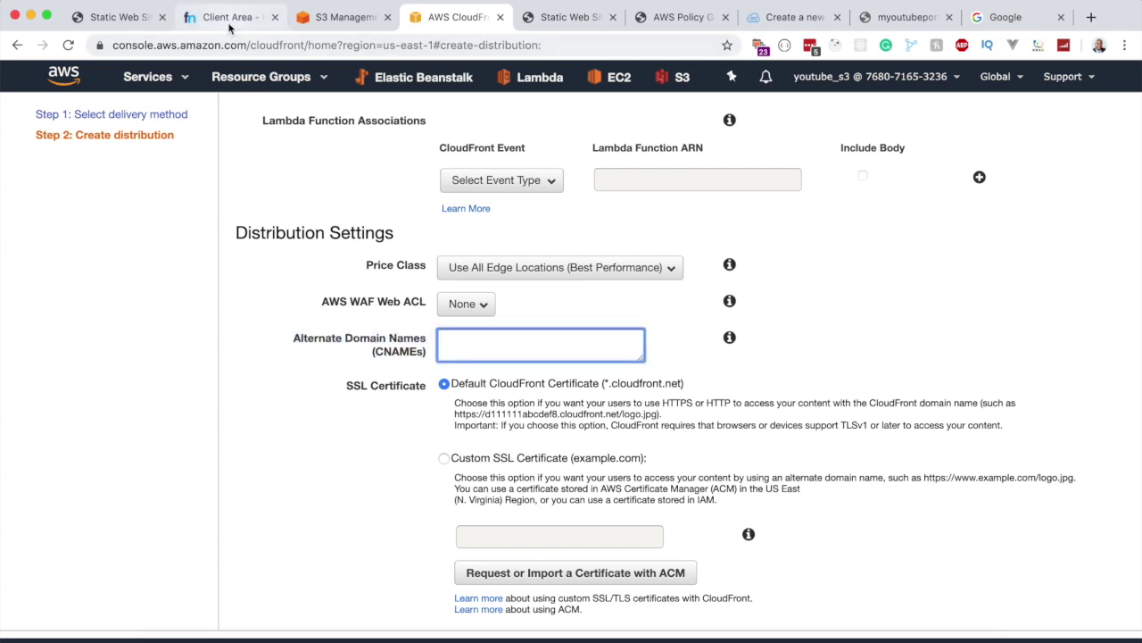
right_click(475, 345)
click(513, 375)
click(457, 20)
key(super+v)
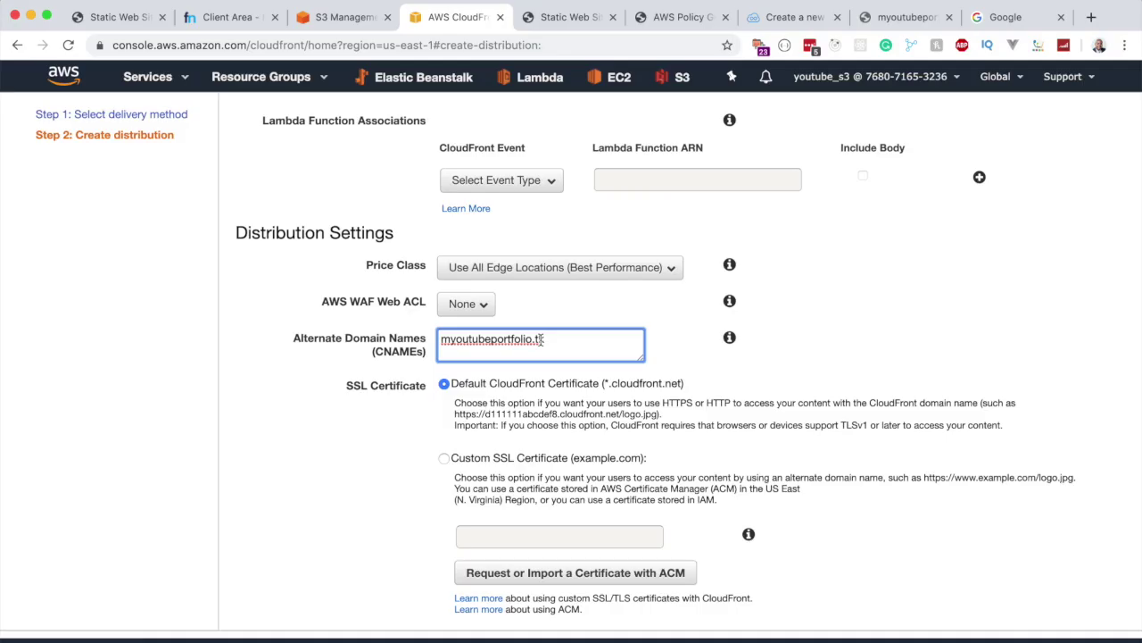
Switch the SSL certificate option to Custom SSL Certificate and choose the myoutubeportfolio.tk certificate.
scroll(535, 343, down, 3)
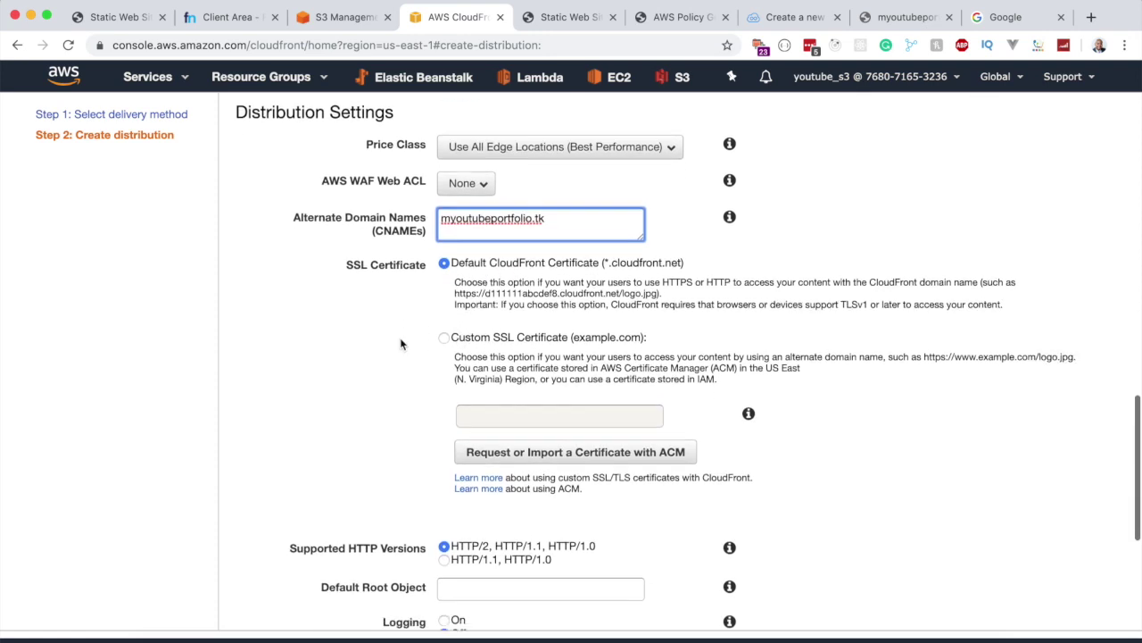
drag(346, 248, 428, 252)
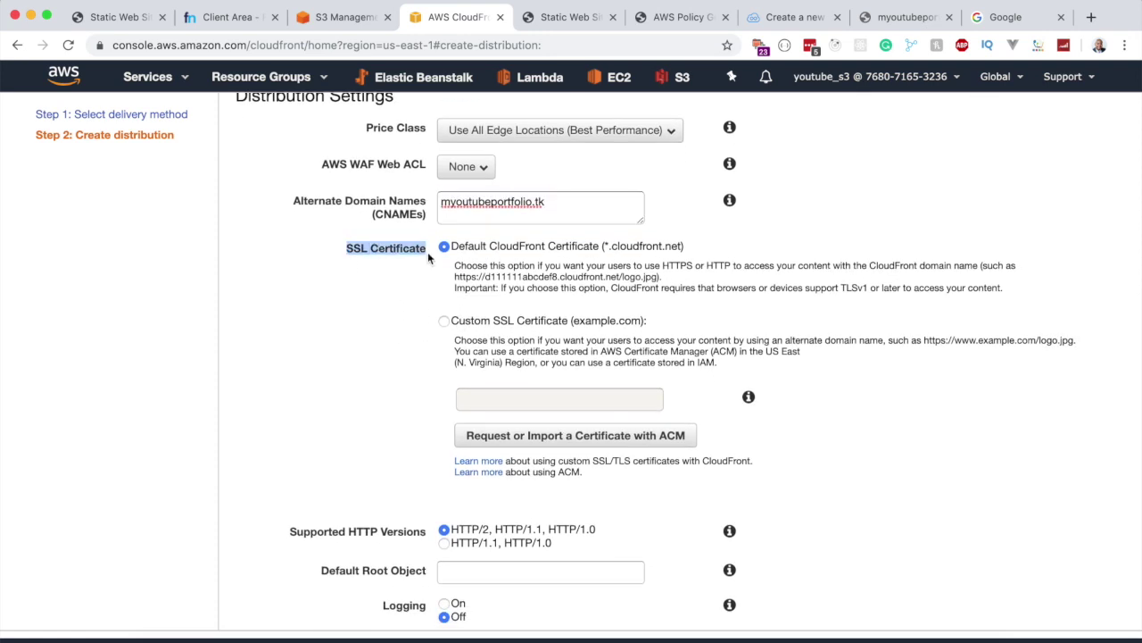
scroll(404, 342, down, 1)
click(444, 287)
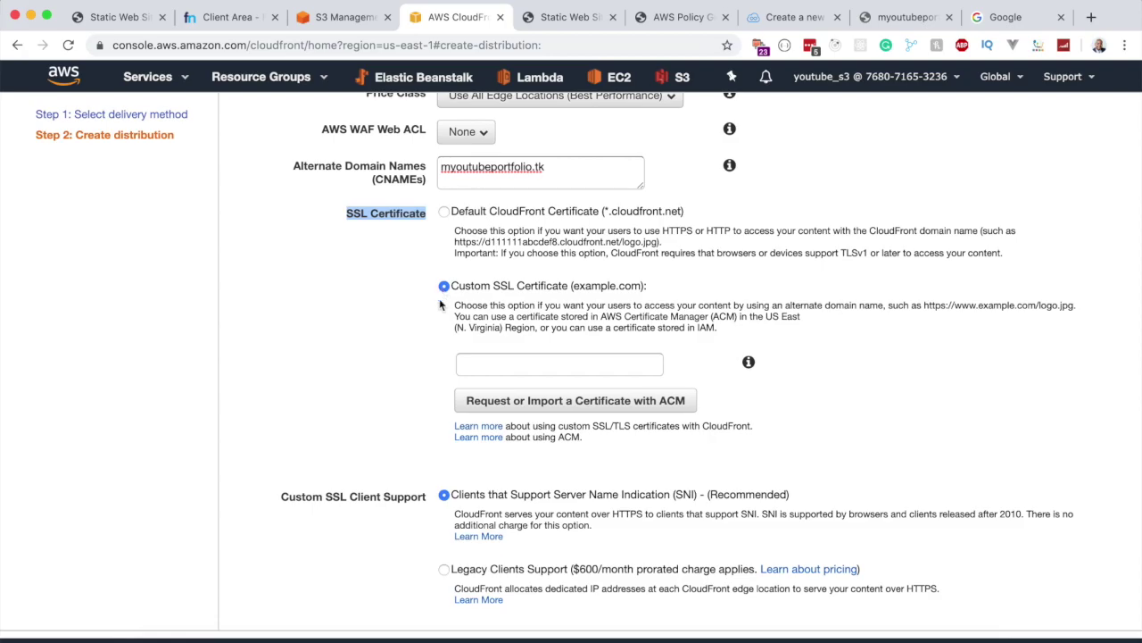
click(497, 359)
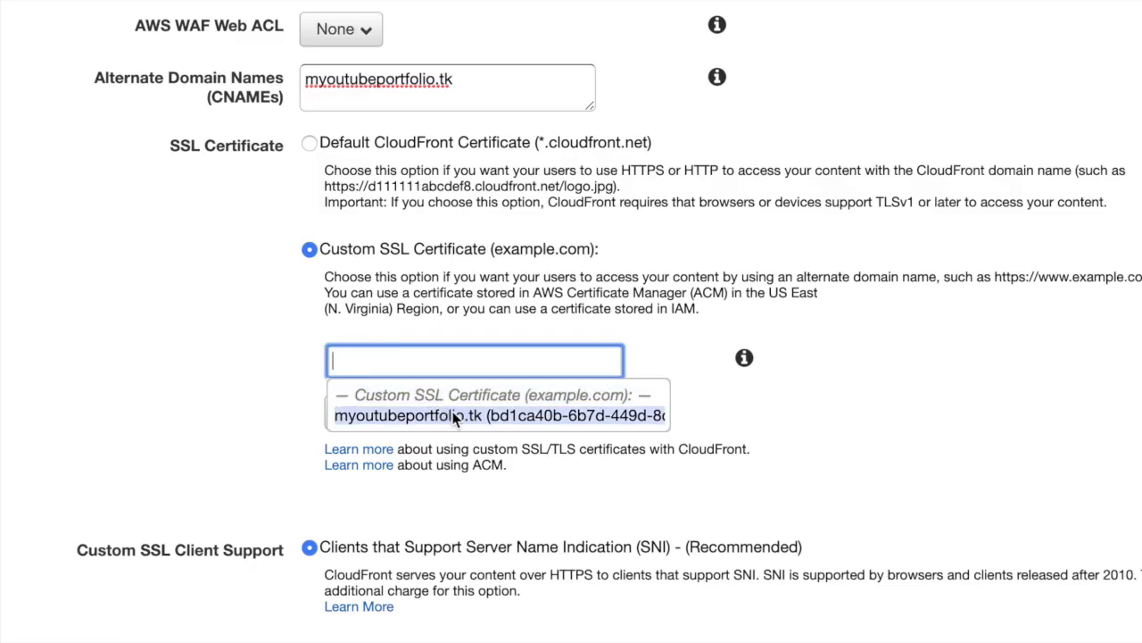
click(455, 416)
Create the distribution with the remaining settings at their defaults, and check its status in the distributions list.
scroll(240, 259, down, 2)
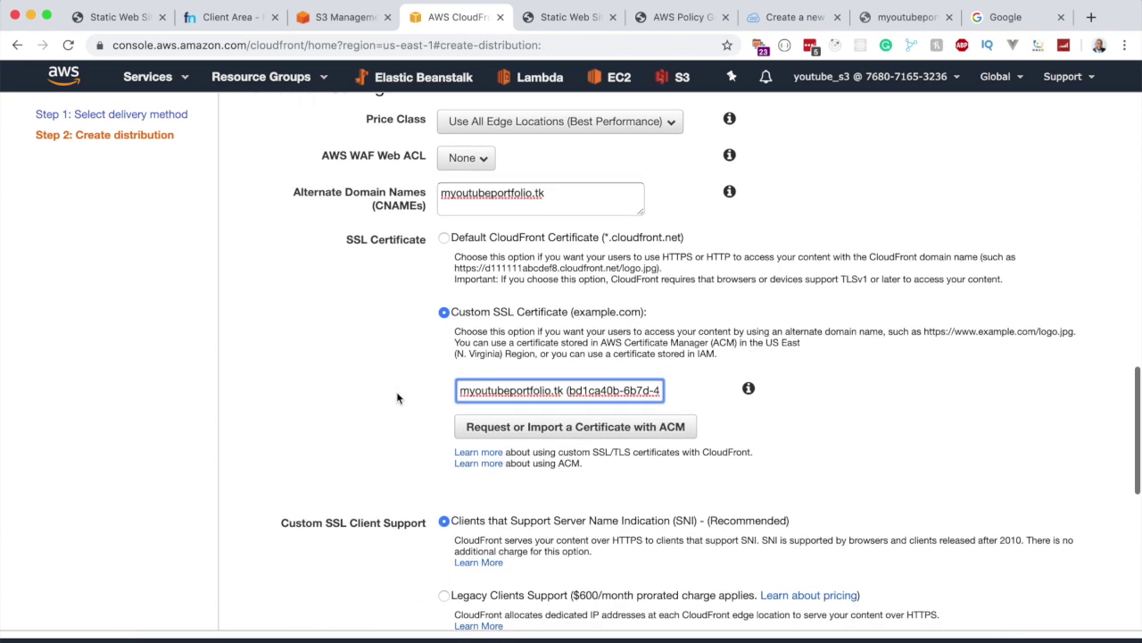
scroll(398, 398, down, 12)
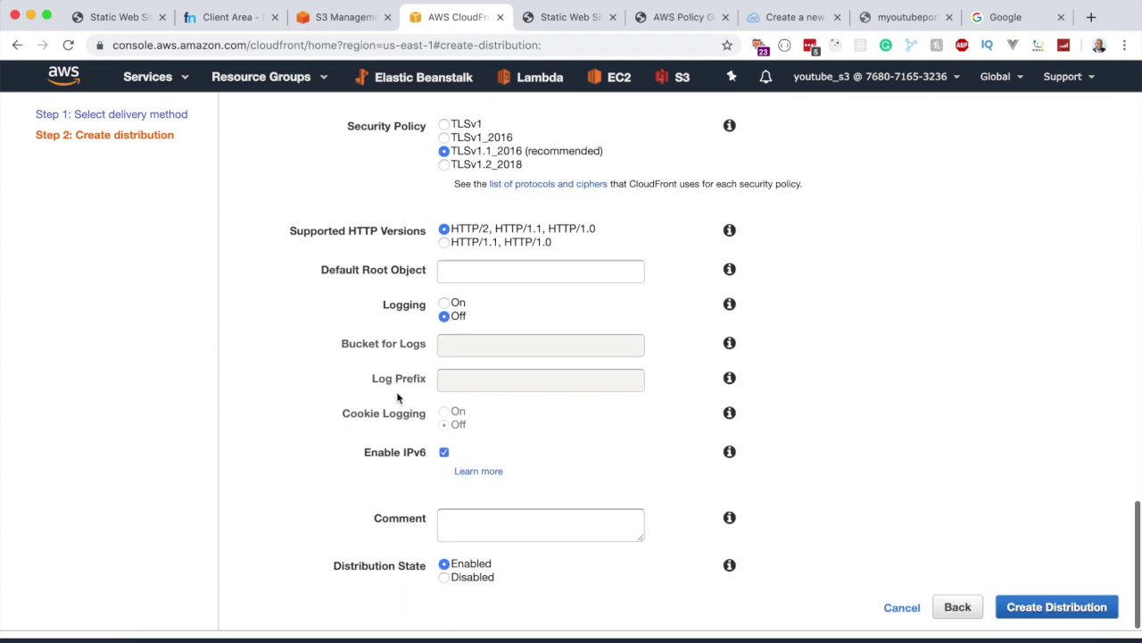
click(1074, 612)
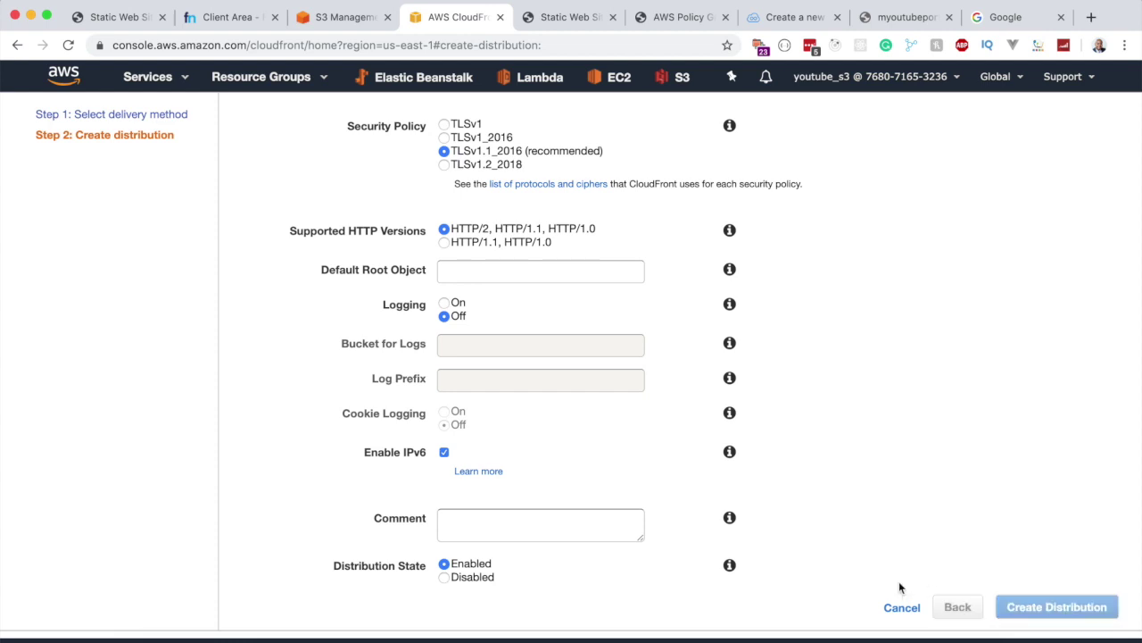
scroll(750, 314, right, 10)
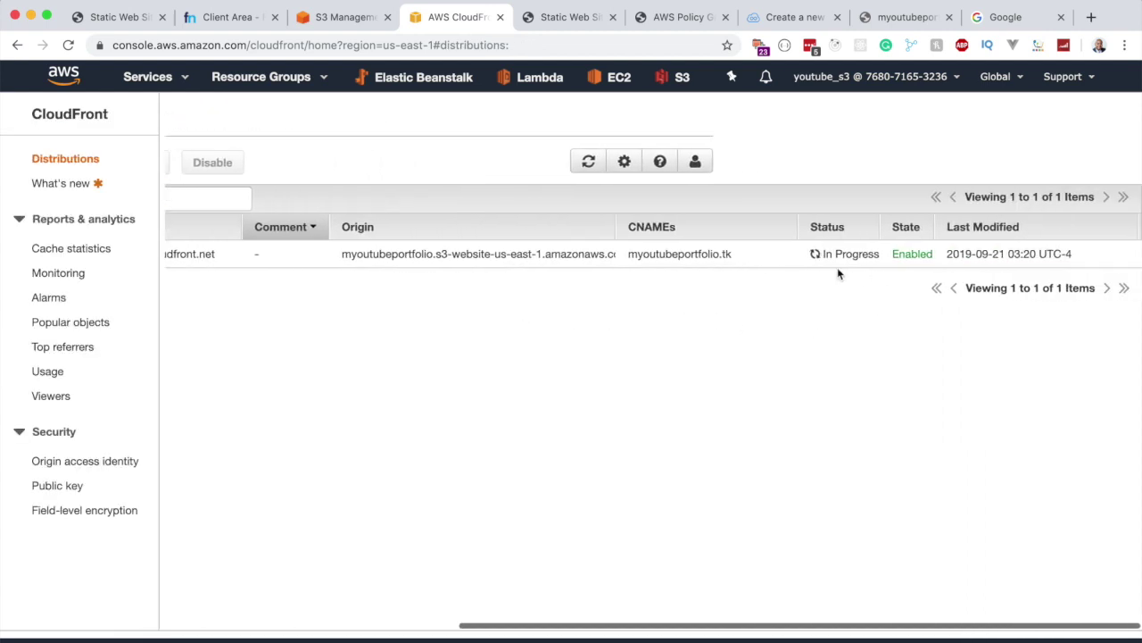
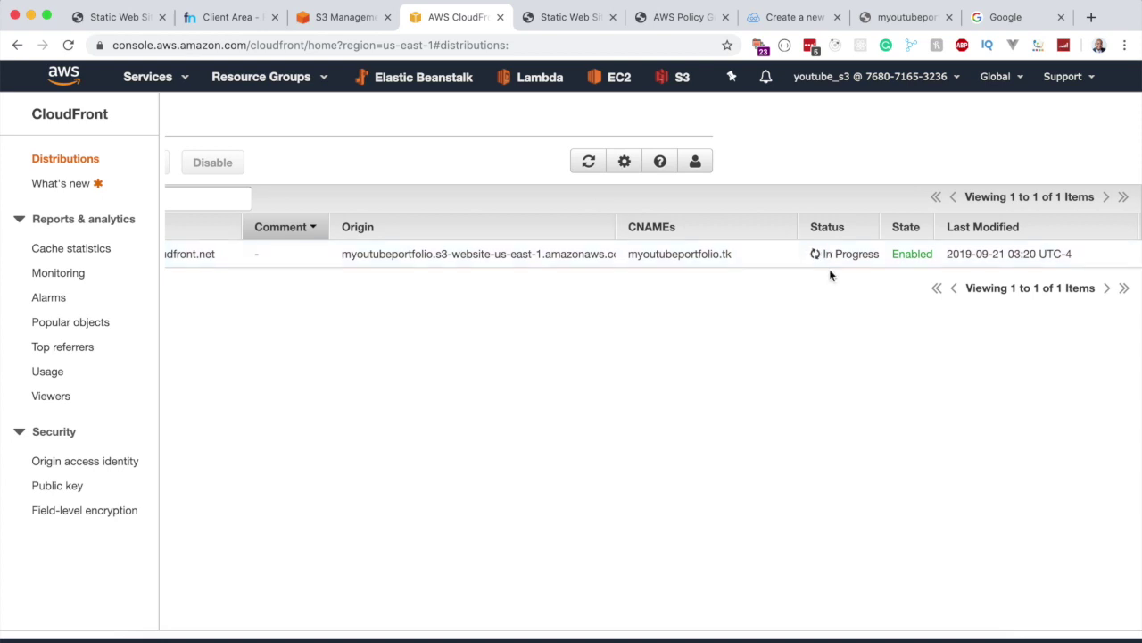
Refresh the CloudFront distributions list and check the deployment status of the myoutubeportfolio.tk distribution.
click(588, 163)
key(super+8)
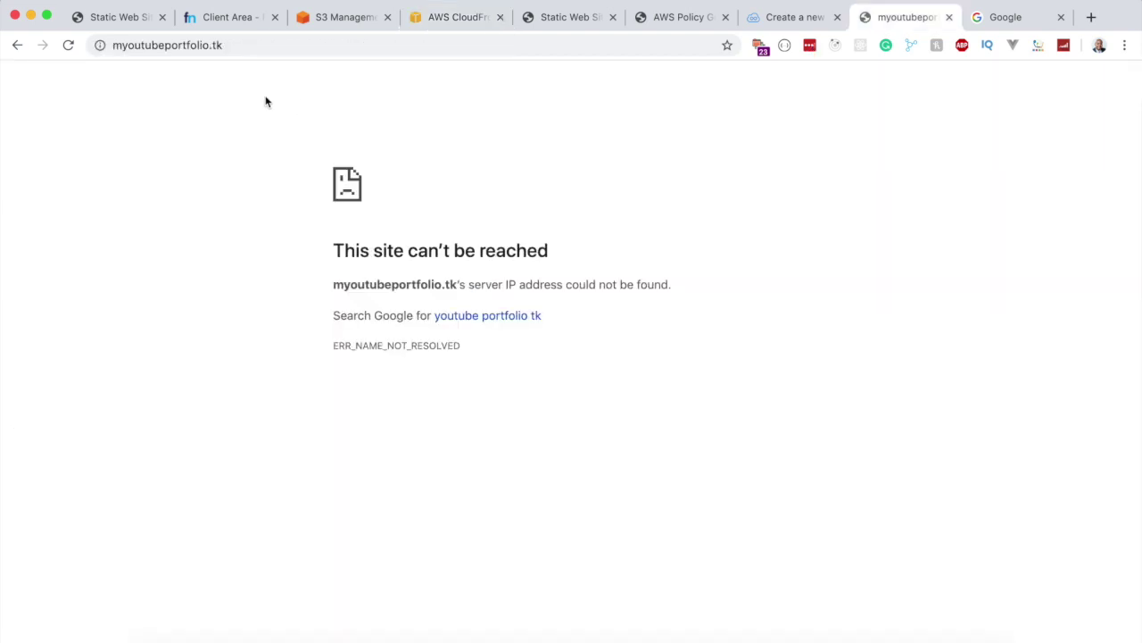
click(250, 44)
click(455, 20)
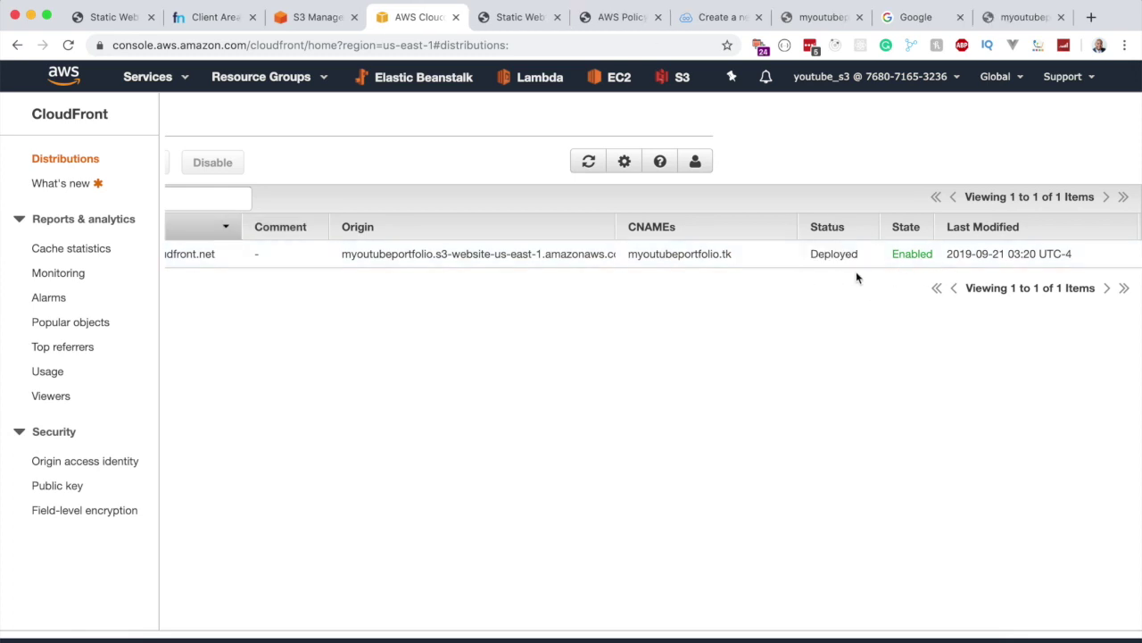
drag(812, 259, 862, 260)
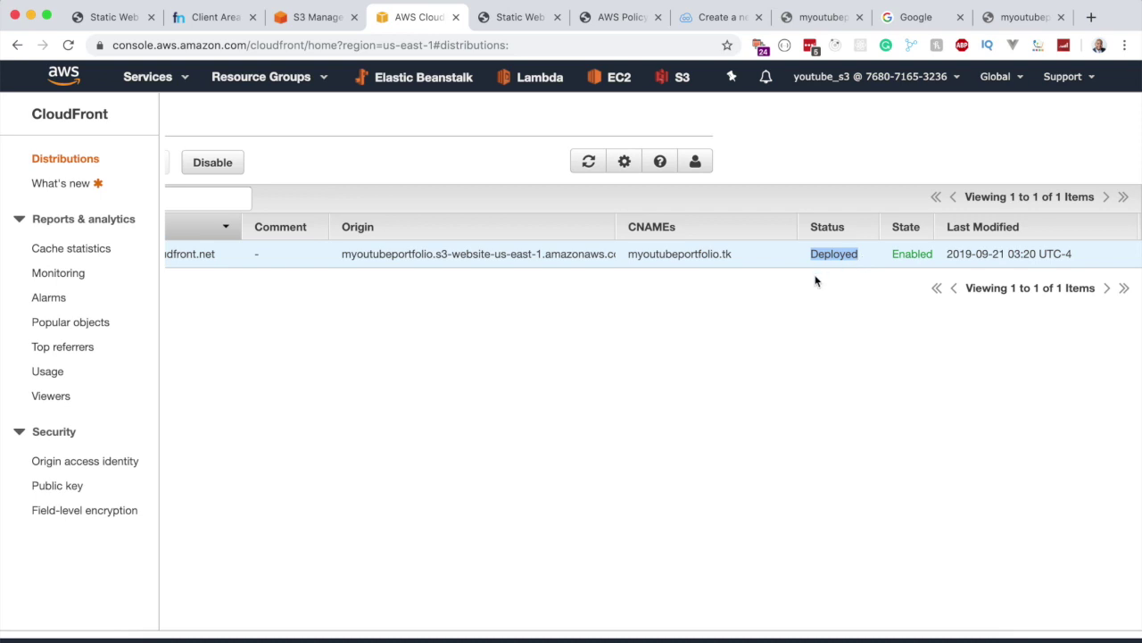
click(745, 309)
Copy the distribution's domain name and open d72j1i33so3u0.cloudfront.net in a new browser tab to test the site.
scroll(745, 289, left, 5)
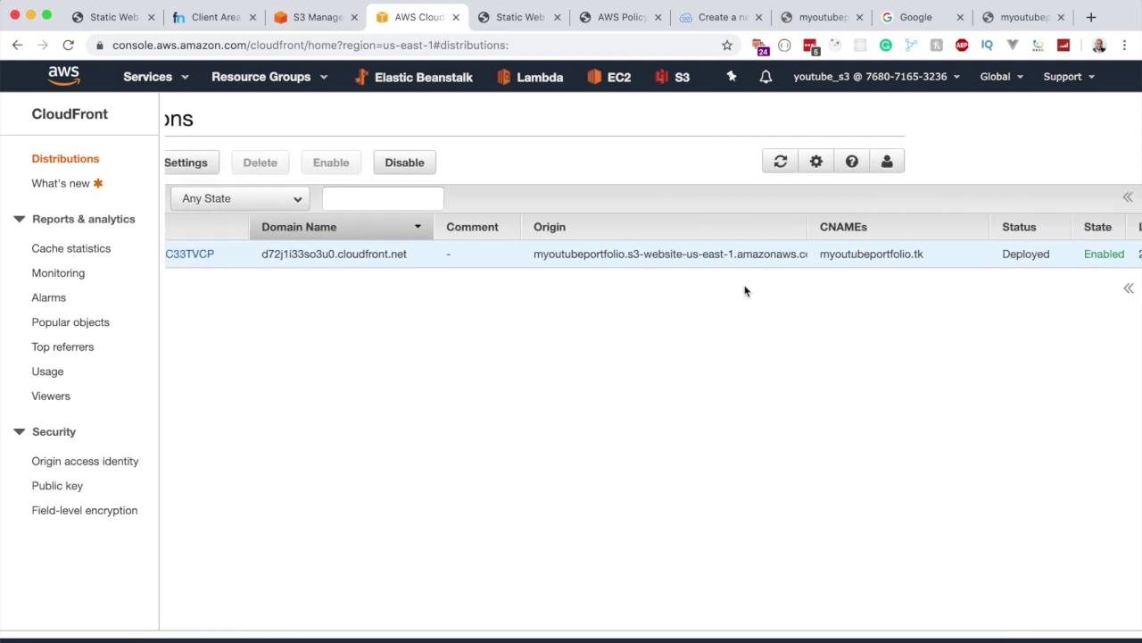
scroll(745, 290, left, 5)
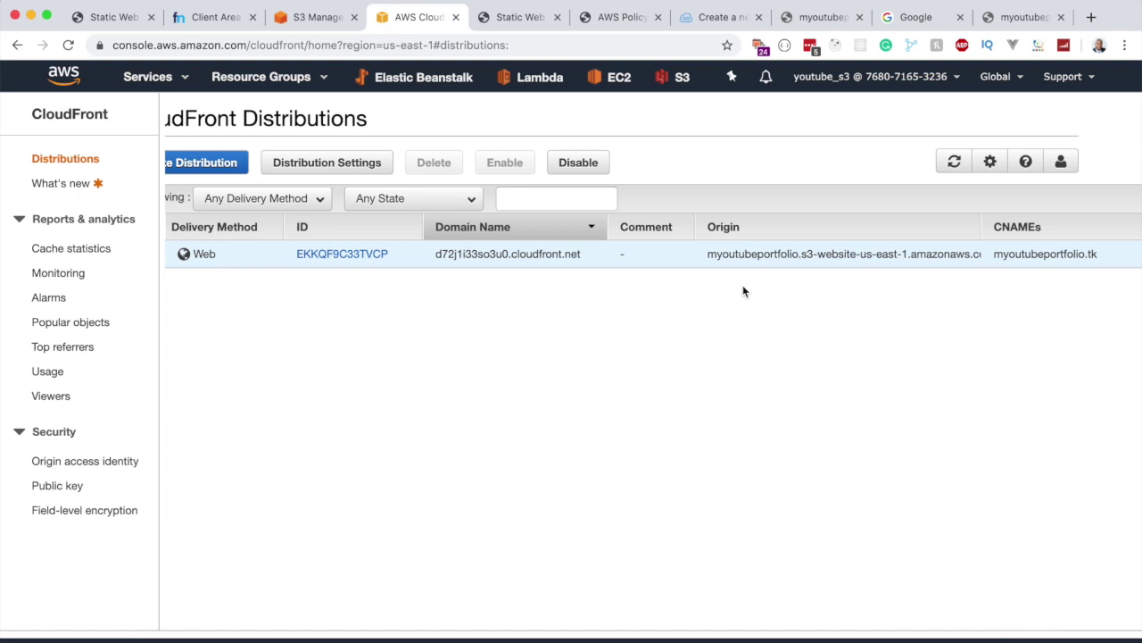
scroll(704, 290, right, 3)
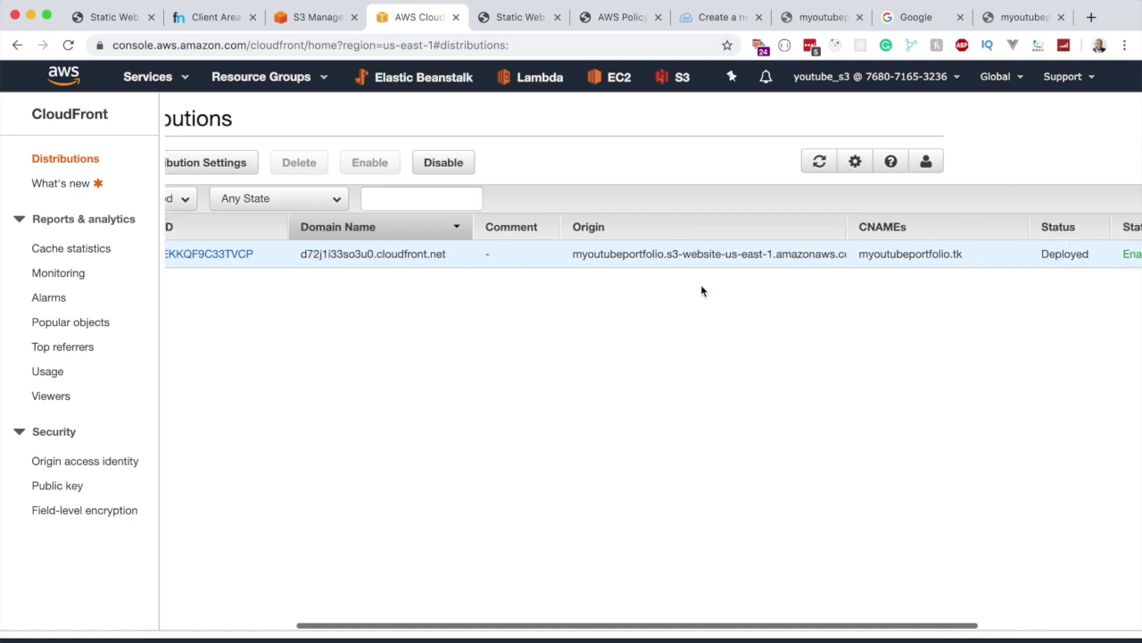
scroll(700, 290, left, 3)
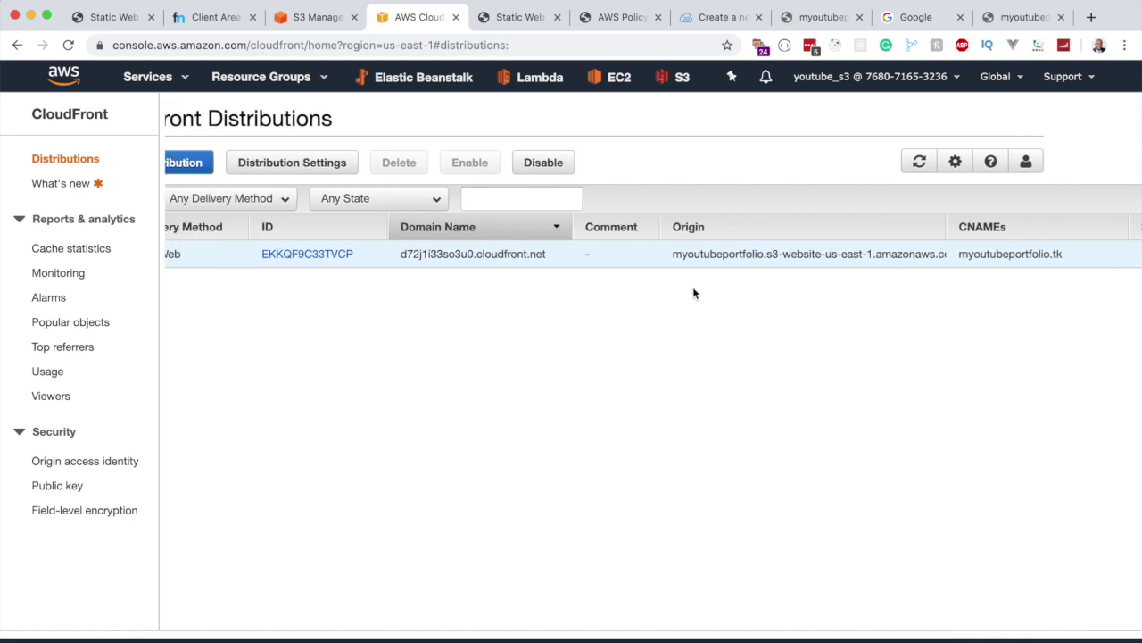
scroll(421, 259, left, 3)
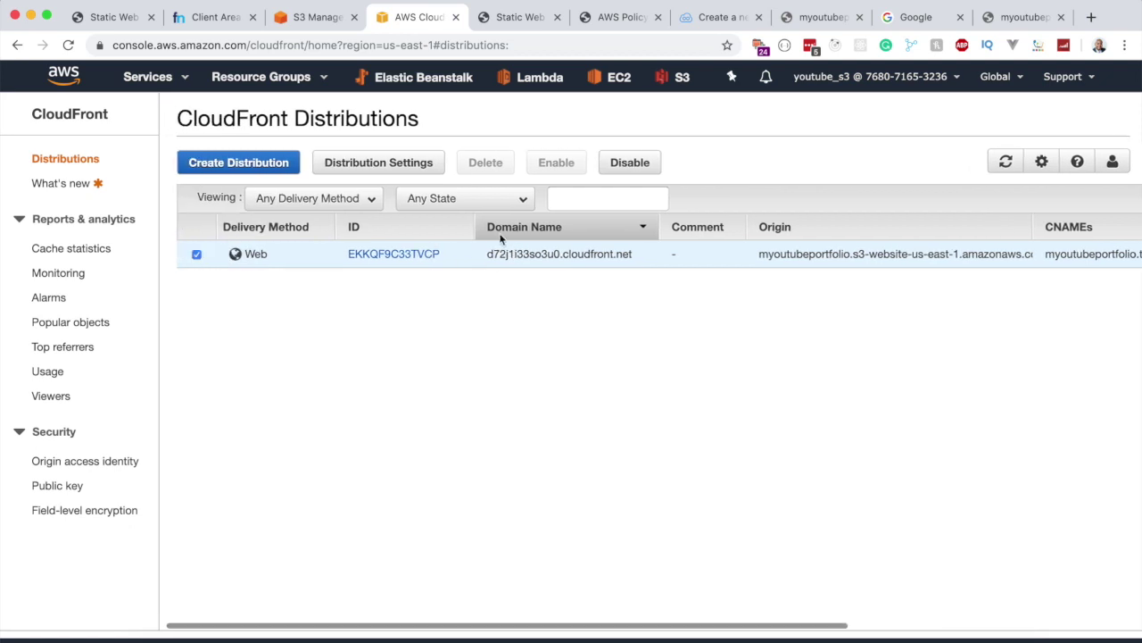
drag(487, 255, 633, 255)
key(super+c)
right_click(568, 255)
click(616, 288)
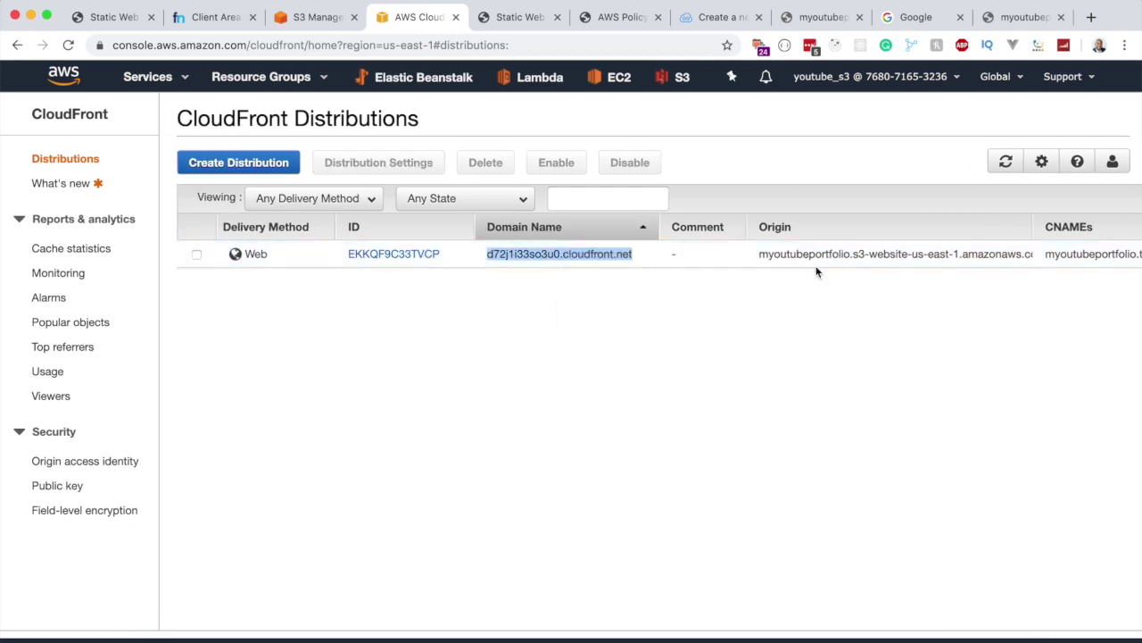
click(1091, 17)
key(super+v)
key(Return)
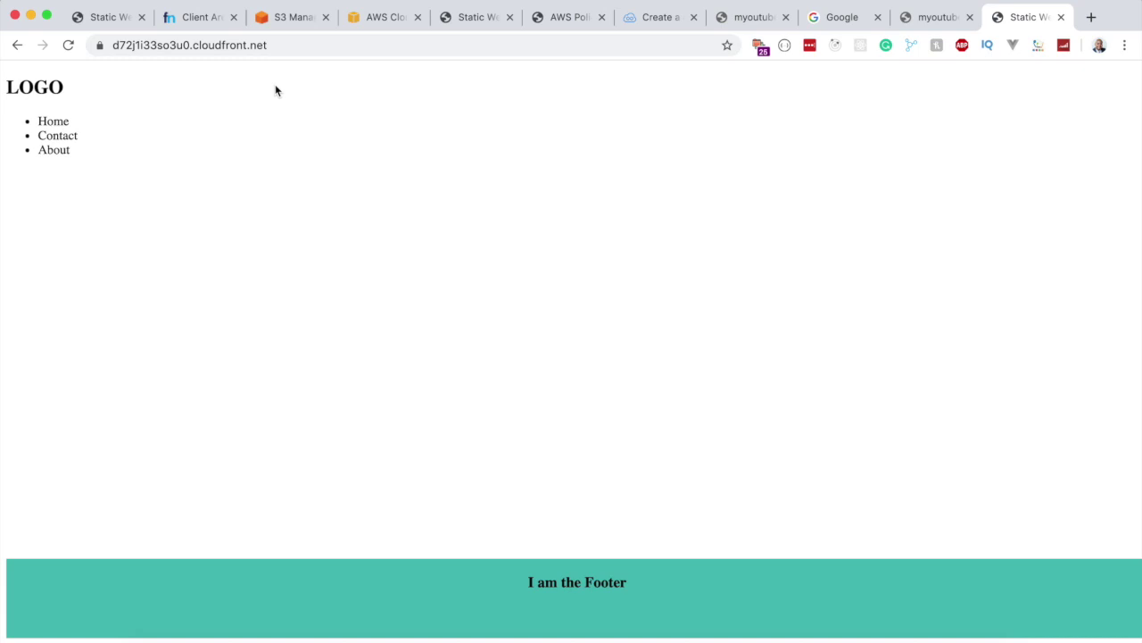
click(272, 45)
click(294, 234)
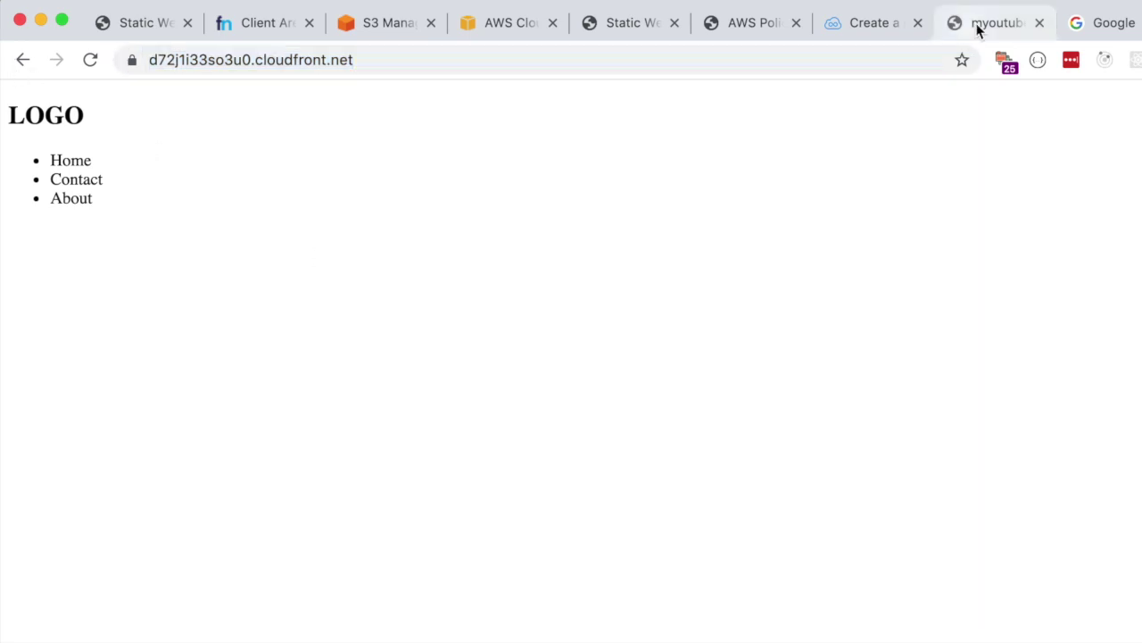
Reload myoutubeportfolio.tk to test the custom domain, and check the domain's details in the registrar's client area.
click(737, 20)
click(348, 262)
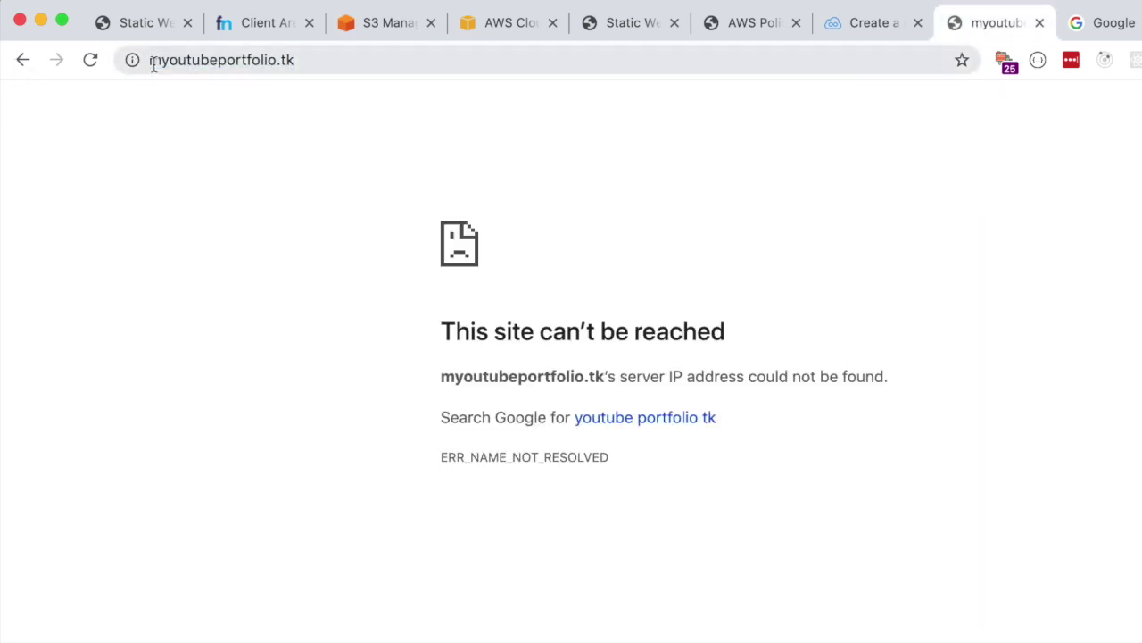
click(90, 60)
click(342, 58)
click(259, 139)
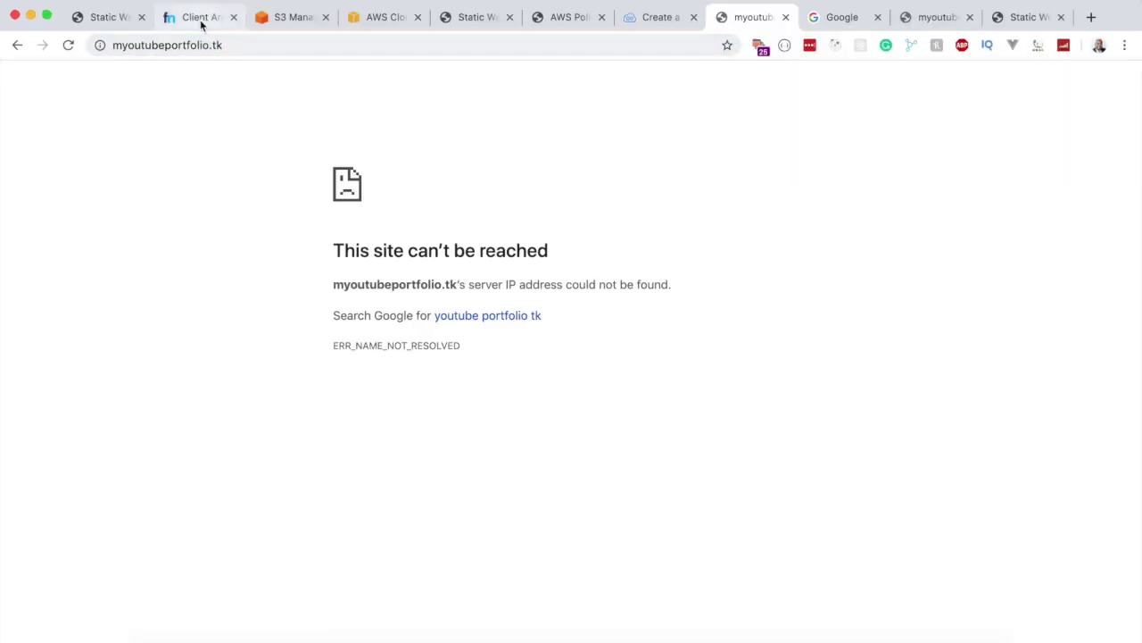
click(267, 26)
click(437, 366)
drag(433, 350, 491, 348)
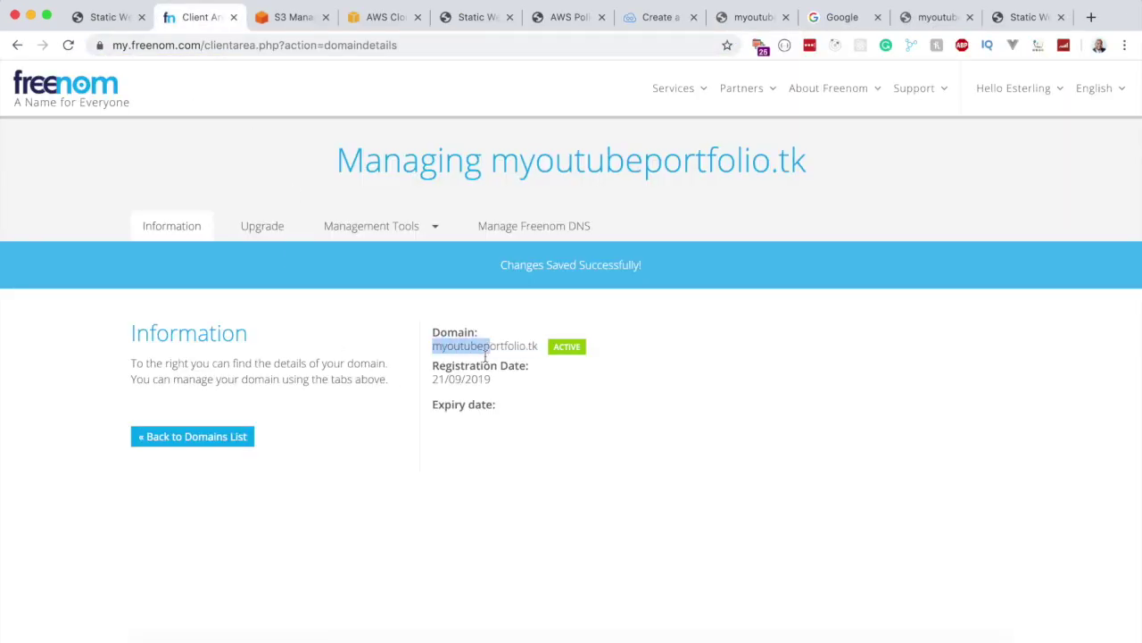
click(752, 20)
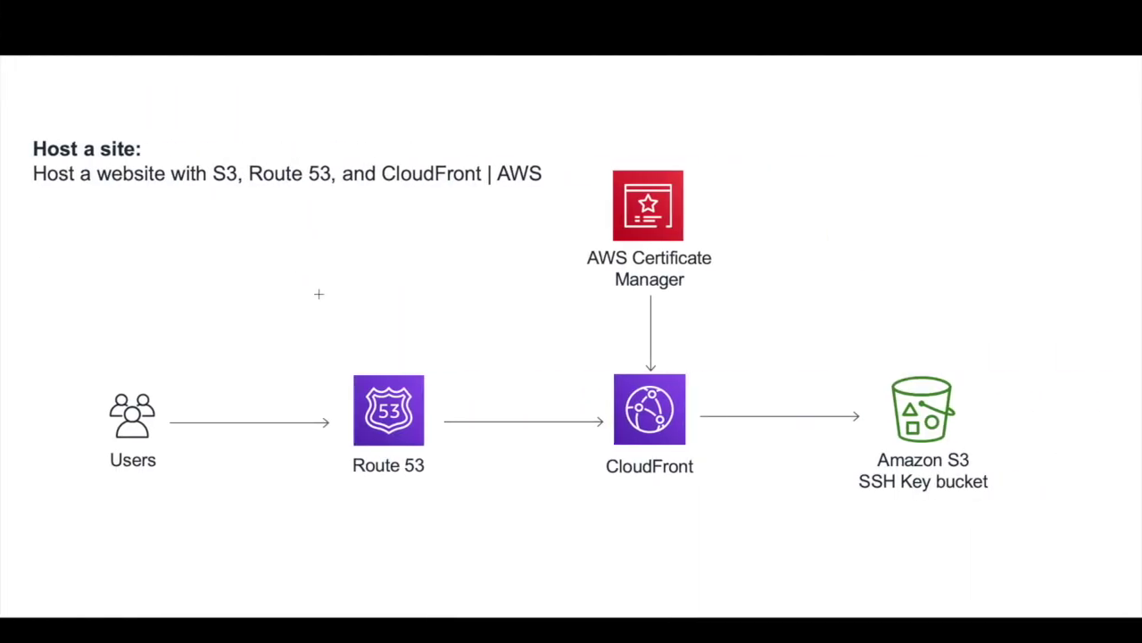
mouse_move(846, 327)
mouse_down()
mouse_move(898, 539)
mouse_move(1022, 533)
mouse_up()
mouse_move(580, 345)
mouse_down()
mouse_move(580, 400)
mouse_move(709, 519)
mouse_up()
drag(592, 332, 760, 536)
drag(584, 161, 731, 306)
drag(853, 321, 1010, 520)
drag(348, 315, 456, 502)
click(454, 324)
key(ctrl+Left)
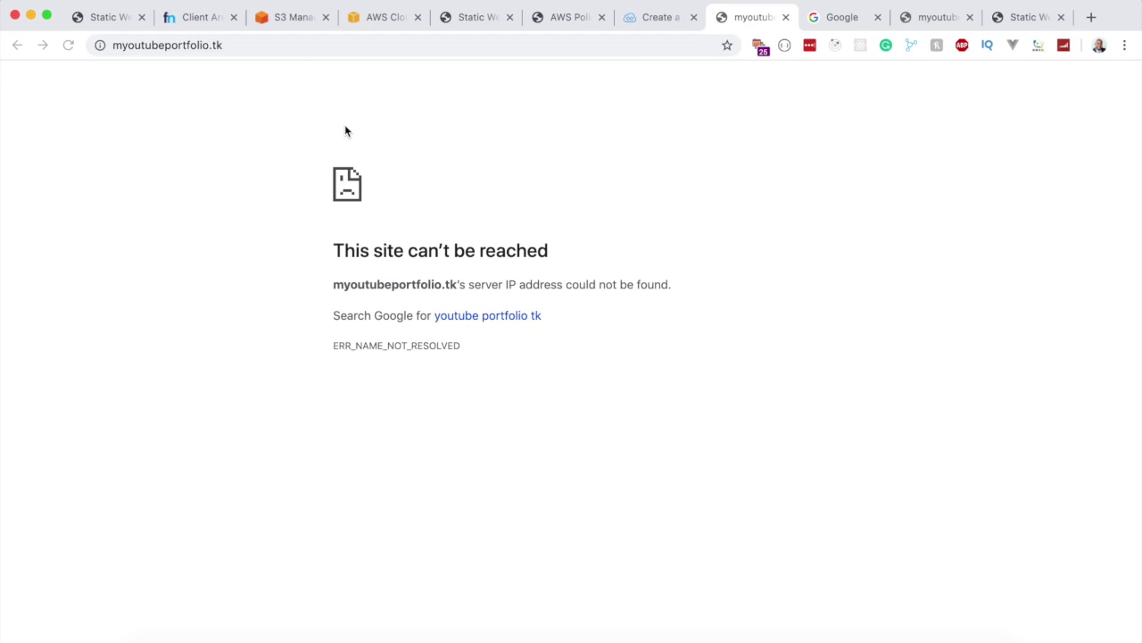
From the S3 console, find the Route 53 service and open the record sets of the myoutubeportfolio.tk hosted zone.
click(299, 20)
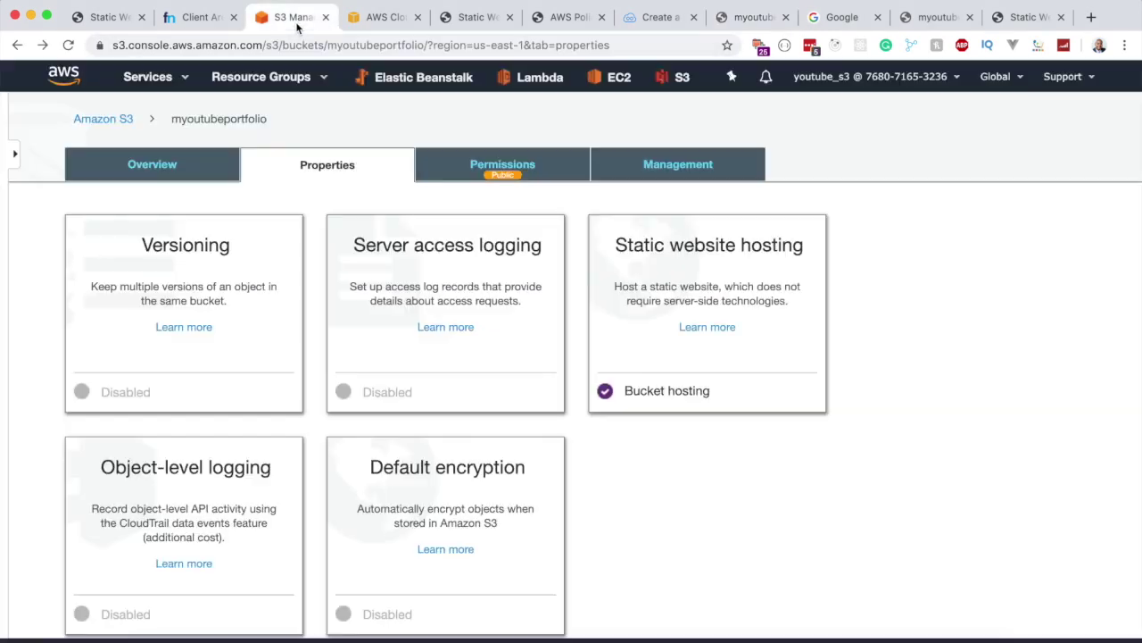
click(181, 81)
text(route 53)
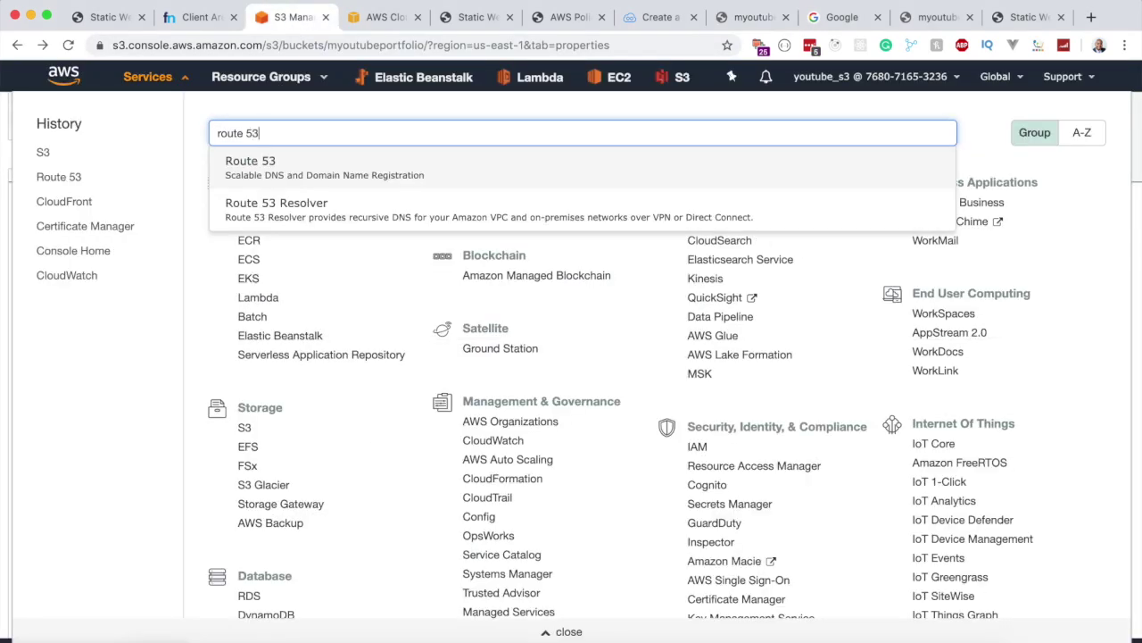
click(273, 171)
click(276, 215)
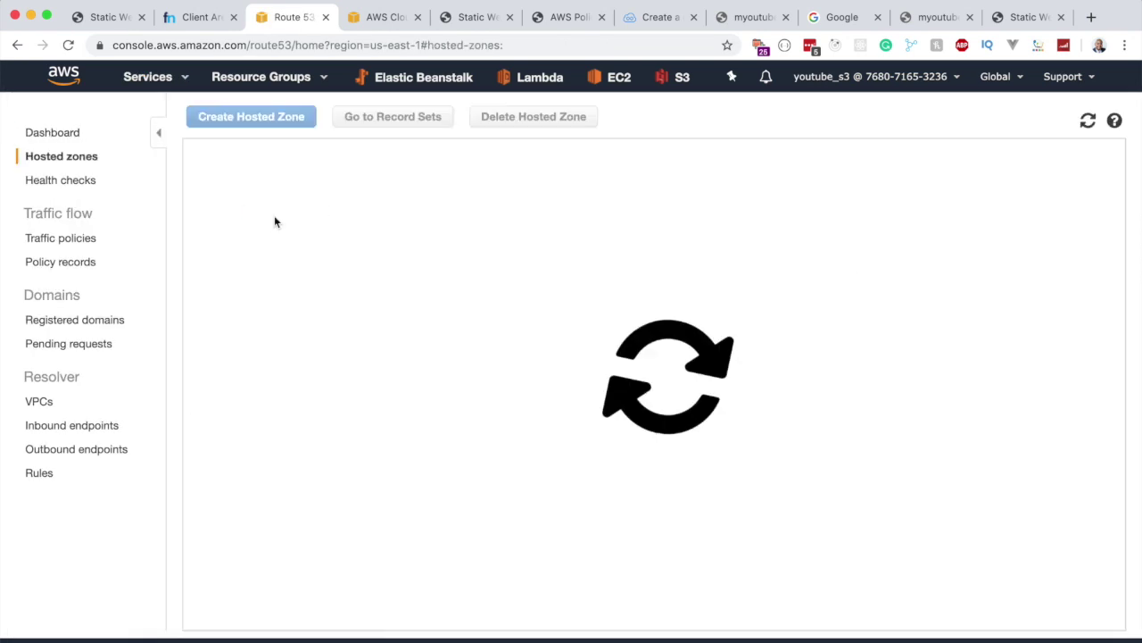
click(278, 220)
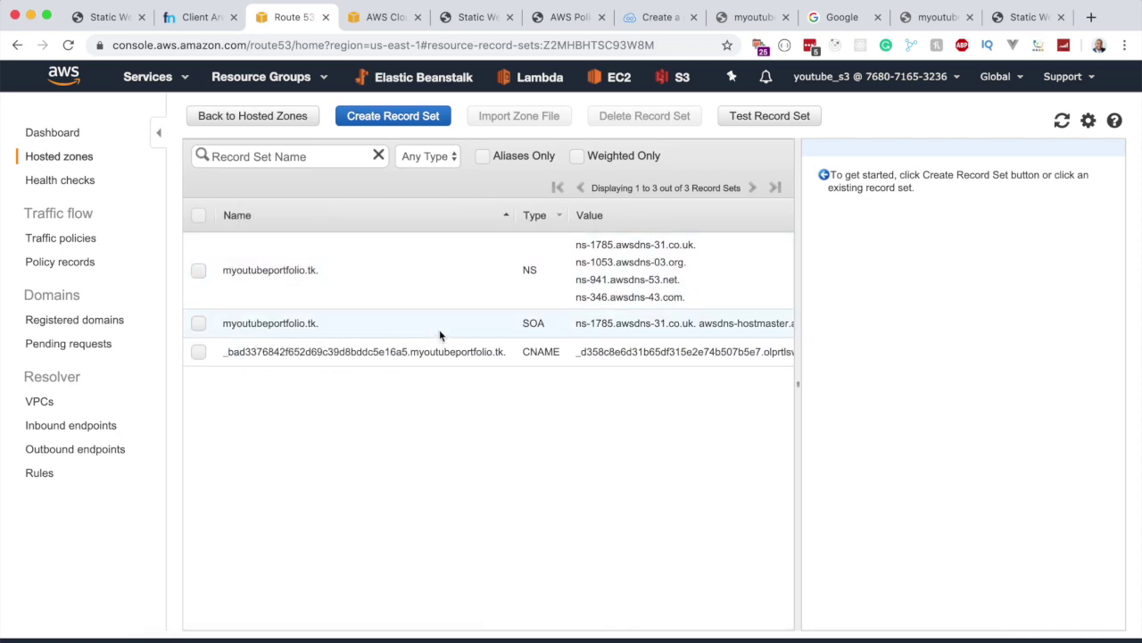
Start a type A record set with an empty name, enable Alias, and choose the d72j1i33so3u0.cloudfront.net distribution as alias target.
click(394, 119)
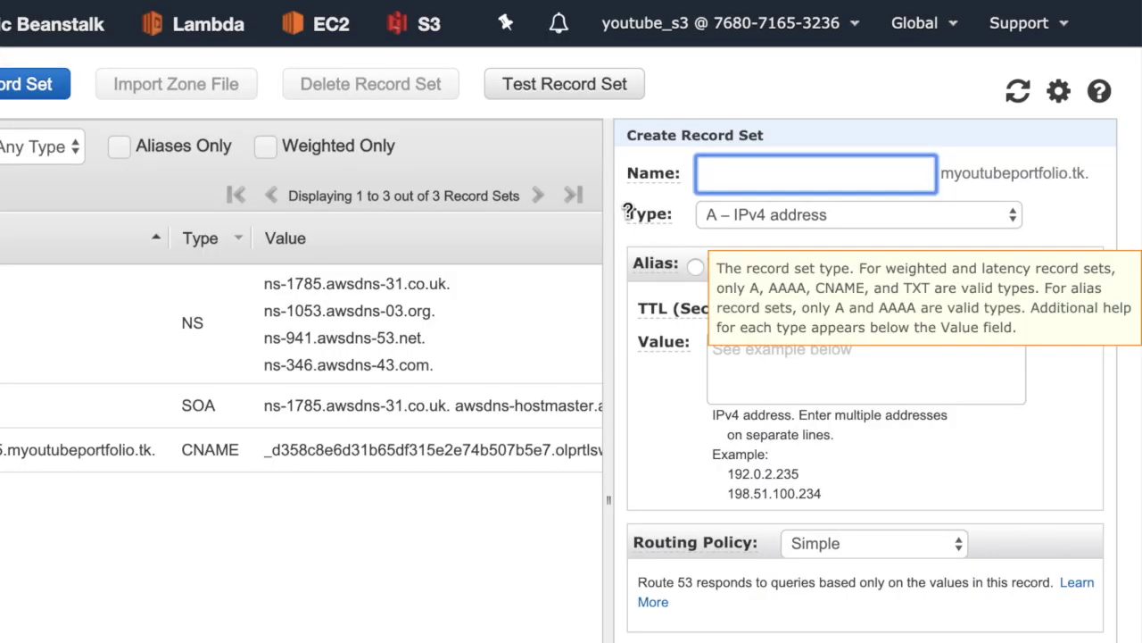
drag(627, 214, 673, 216)
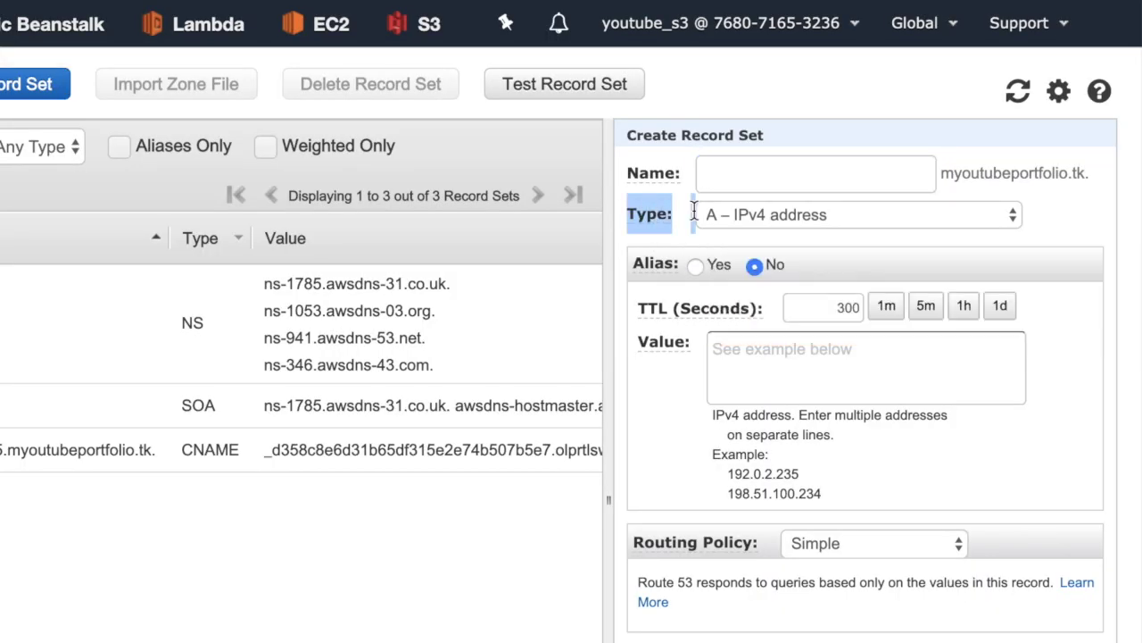
click(696, 265)
click(820, 303)
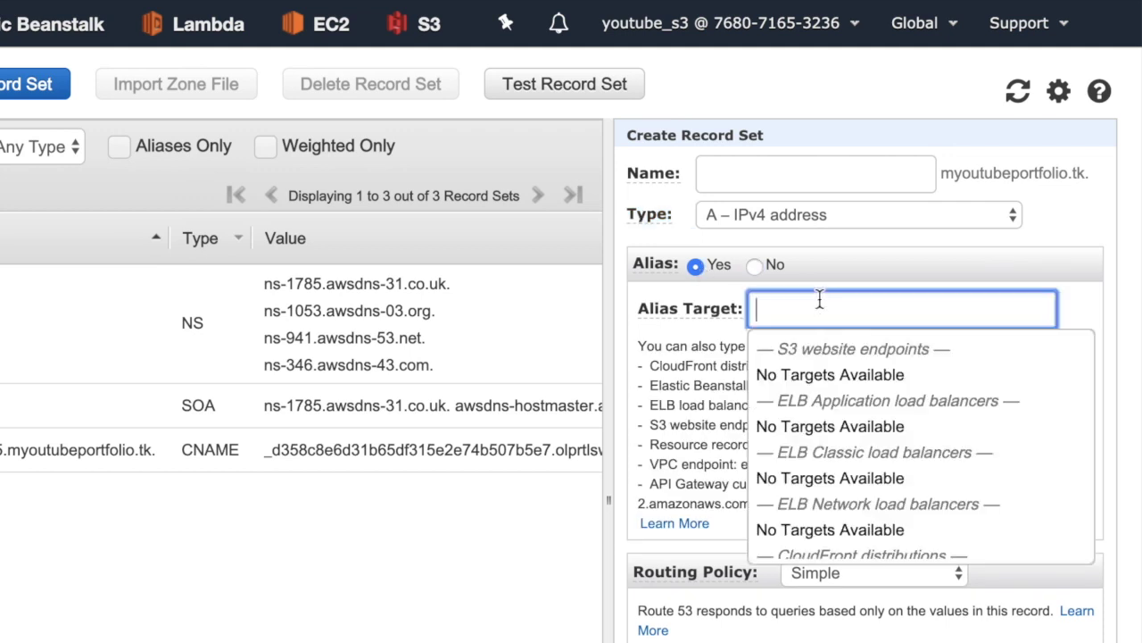
scroll(853, 432, down, 3)
scroll(853, 433, down, 1)
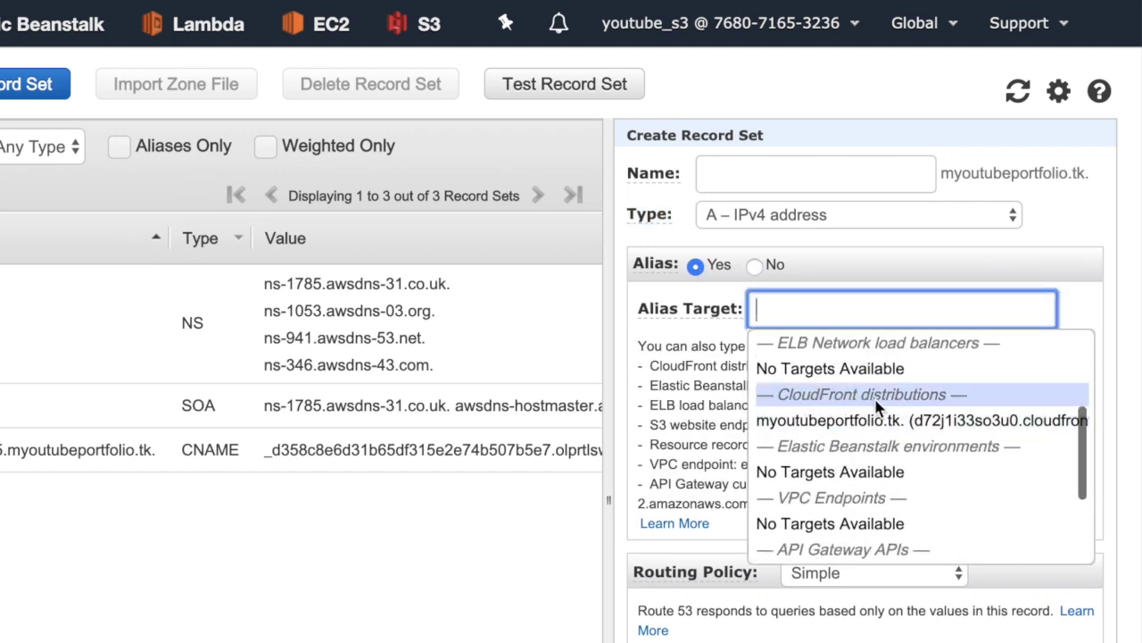
click(904, 422)
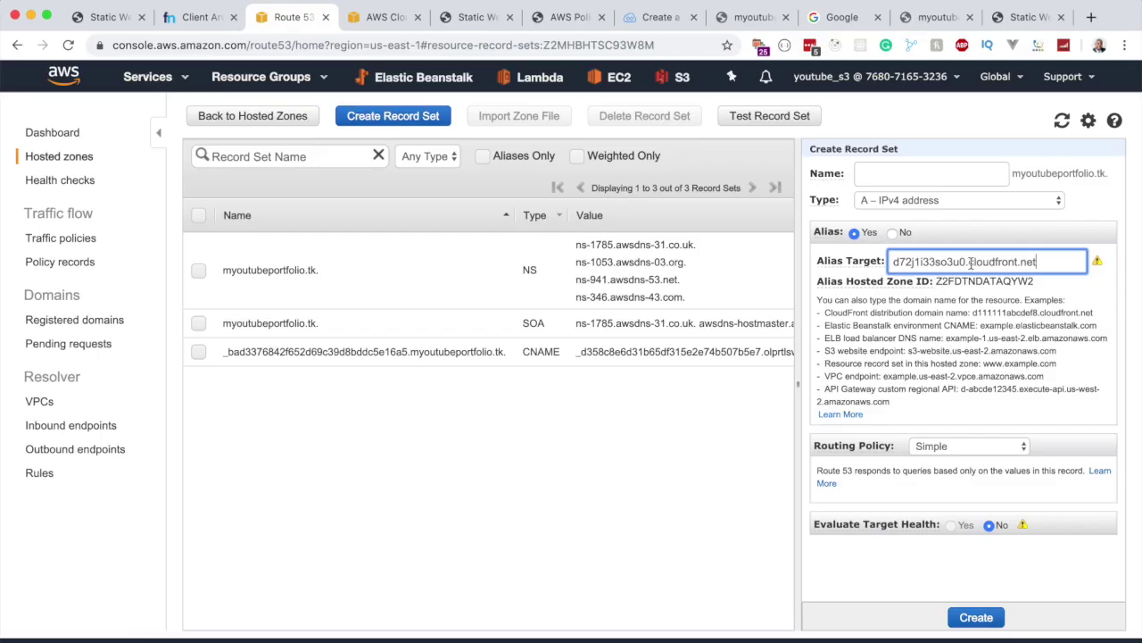
Compare the alias target with the distribution's domain name in CloudFront, and create the record set in Route 53.
click(378, 19)
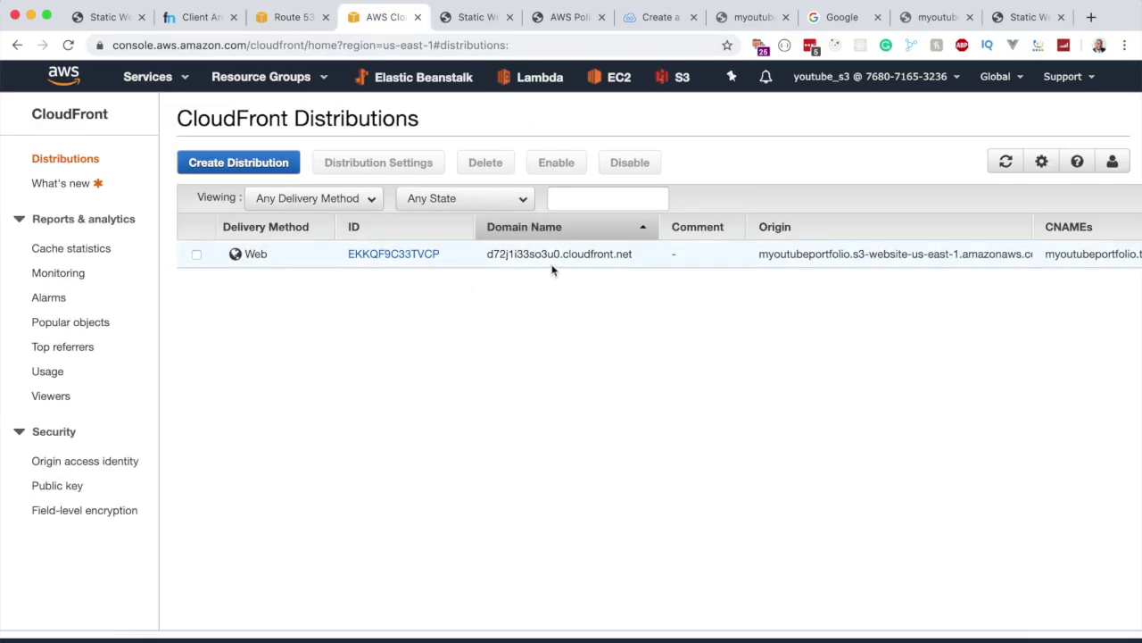
scroll(473, 268, right, 1)
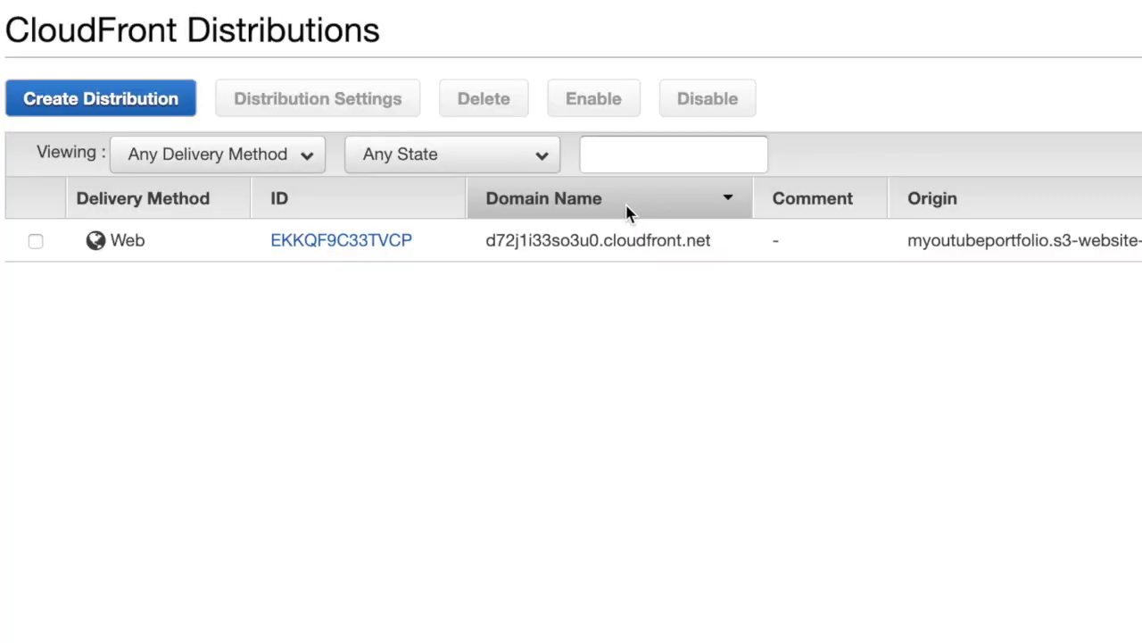
drag(486, 241, 714, 241)
click(307, 17)
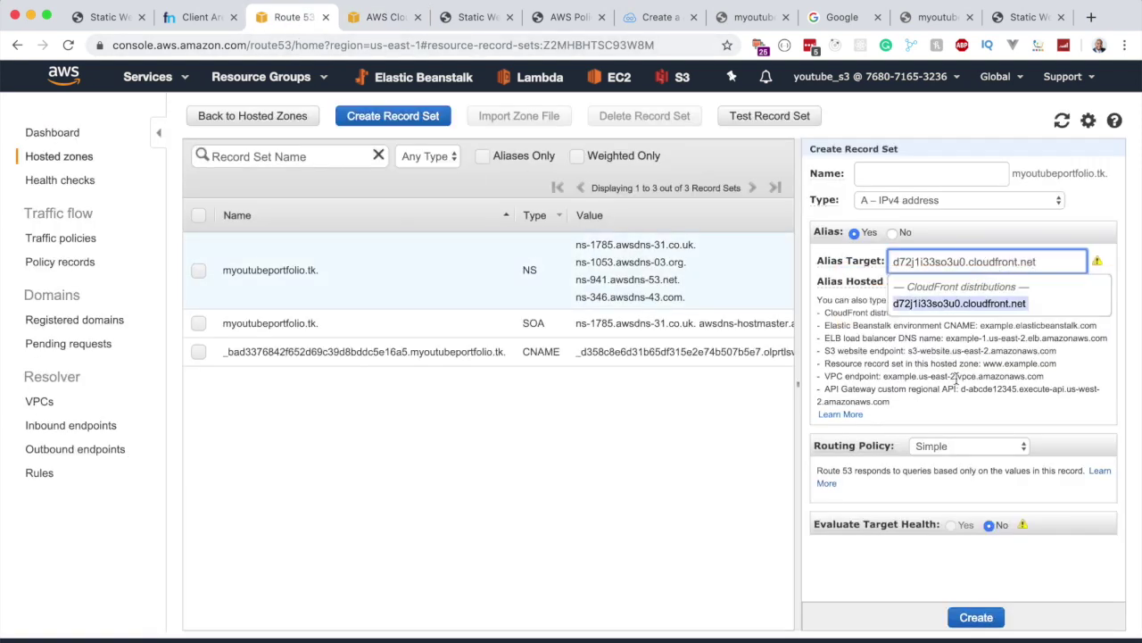
click(968, 328)
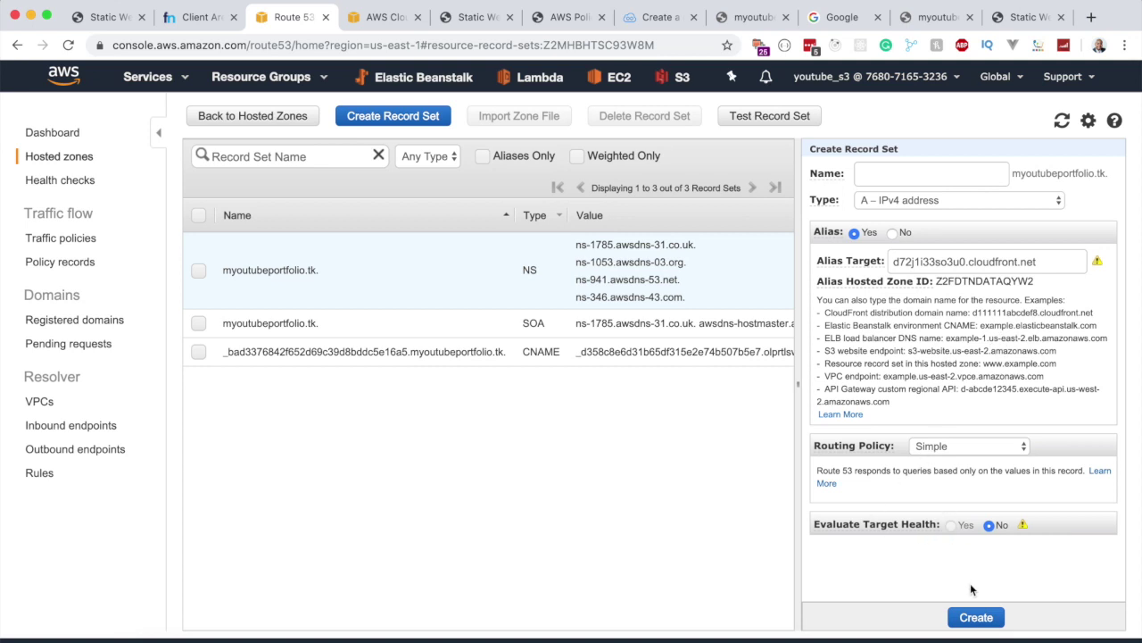
click(977, 617)
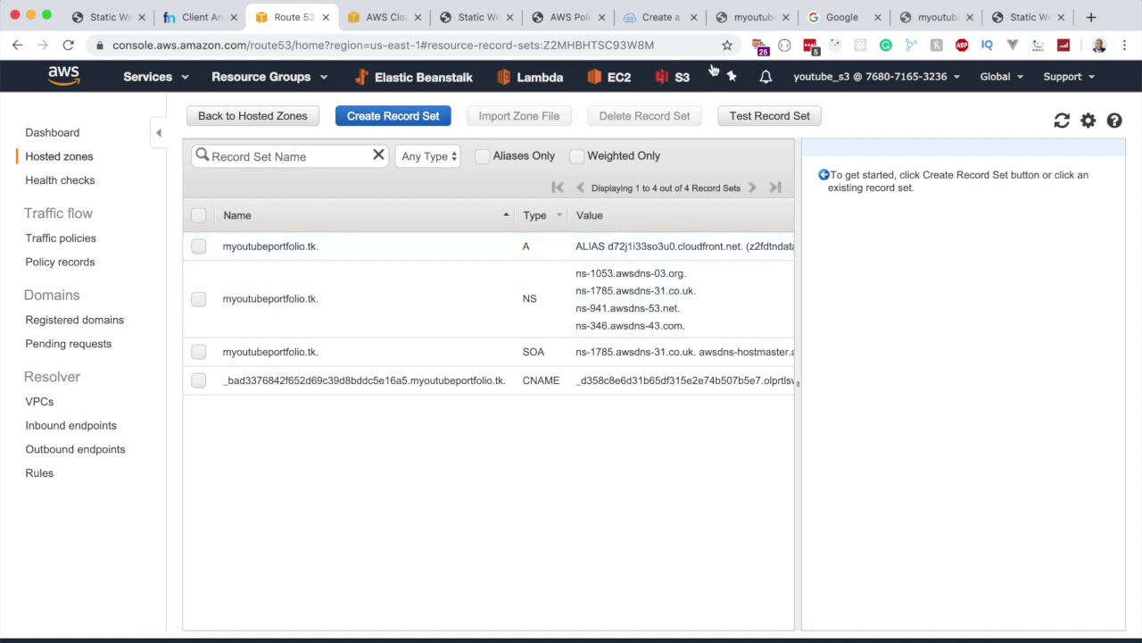
Reload myoutubeportfolio.tk until the site loads, and inspect its full address for the HTTPS connection.
click(749, 17)
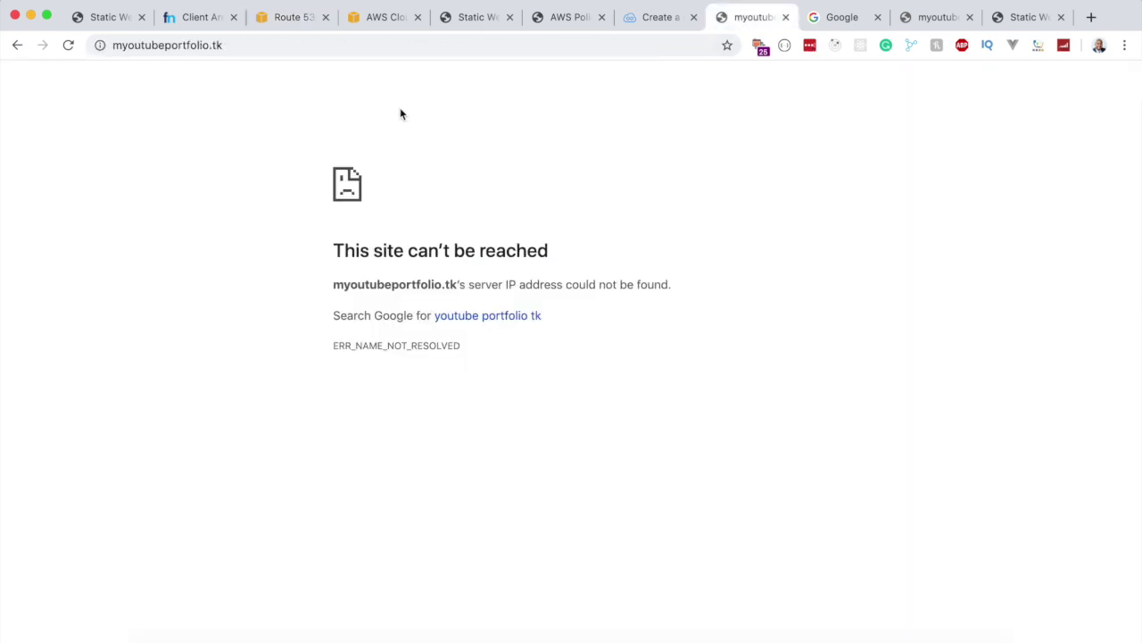
click(69, 45)
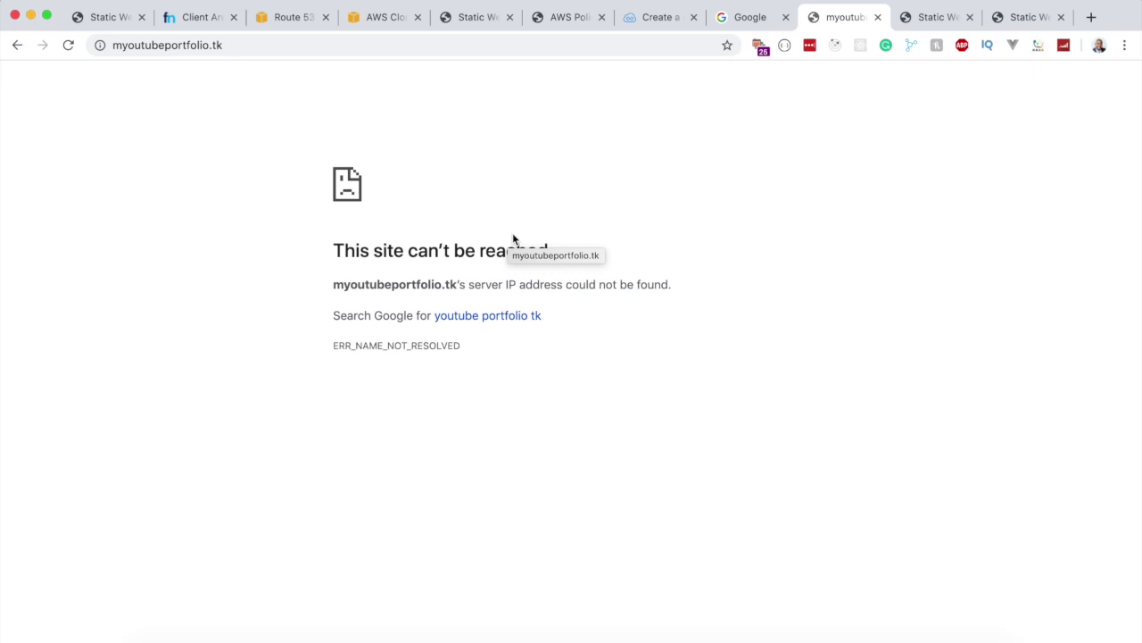
key(super+r)
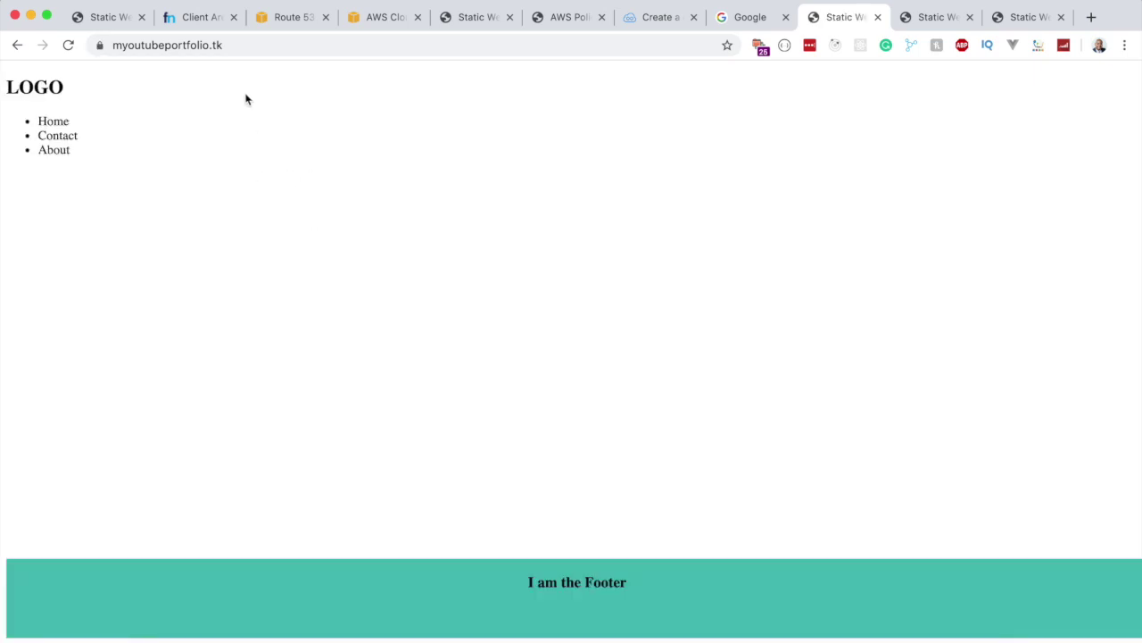
click(250, 45)
click(251, 45)
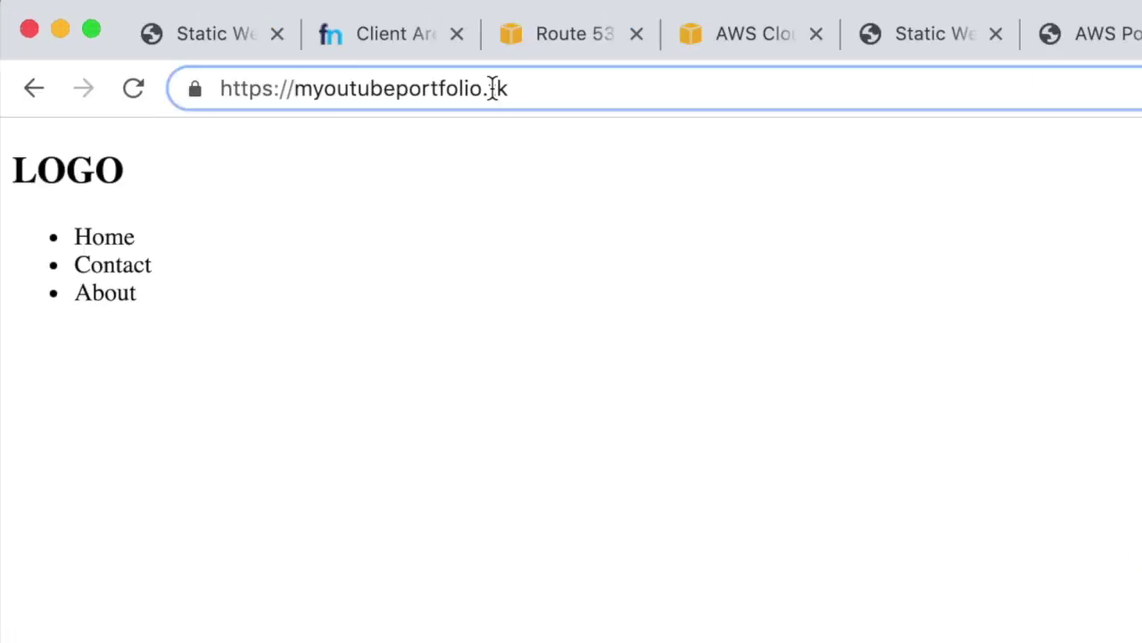
Check the https prefix in the myoutubeportfolio.tk address, reload the site, and view it in another browser tab.
drag(141, 45, 101, 48)
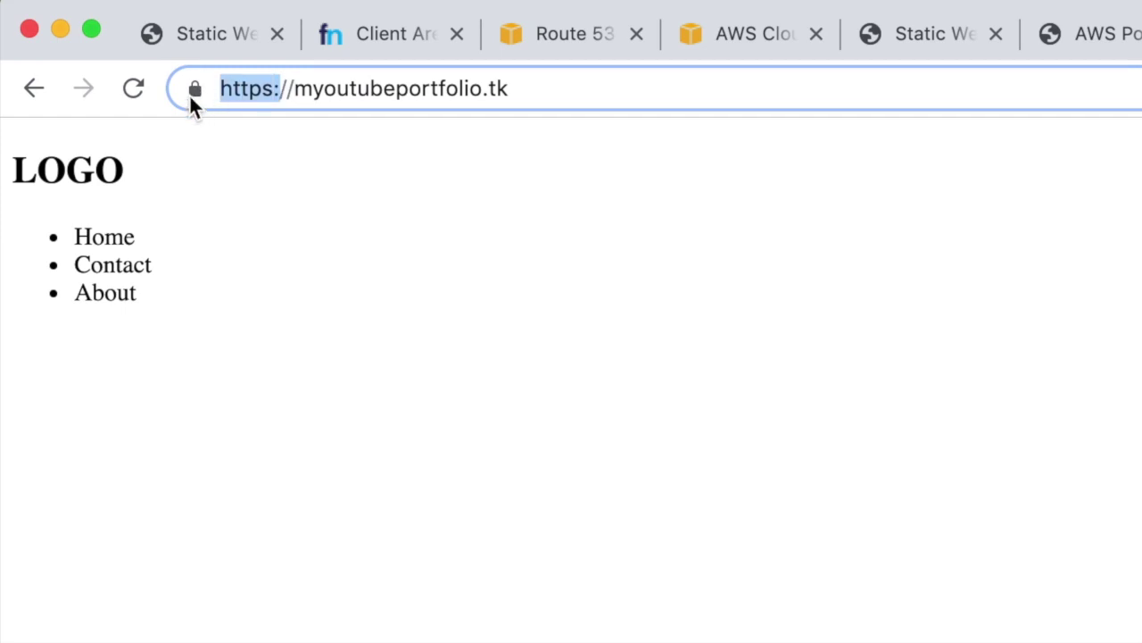
click(454, 84)
click(609, 79)
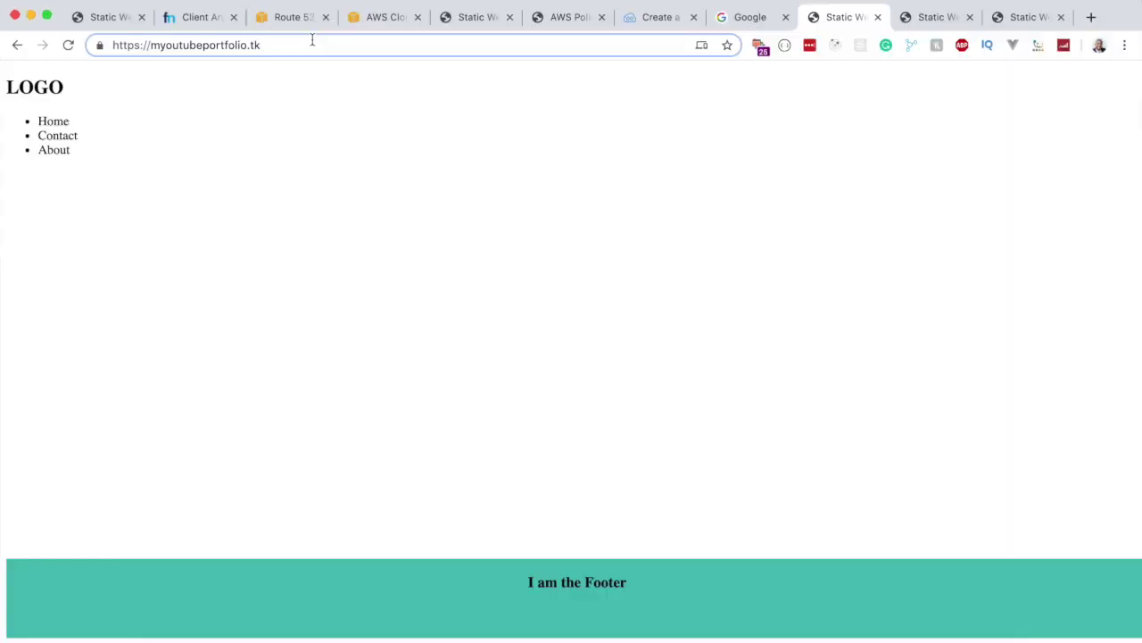
key(Return)
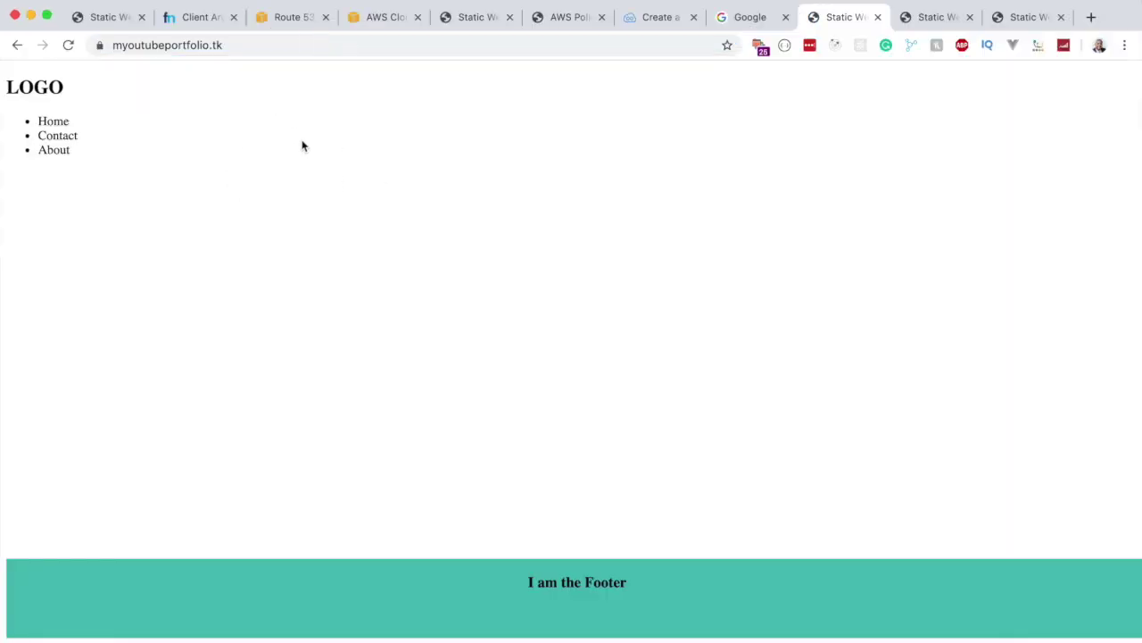
click(309, 44)
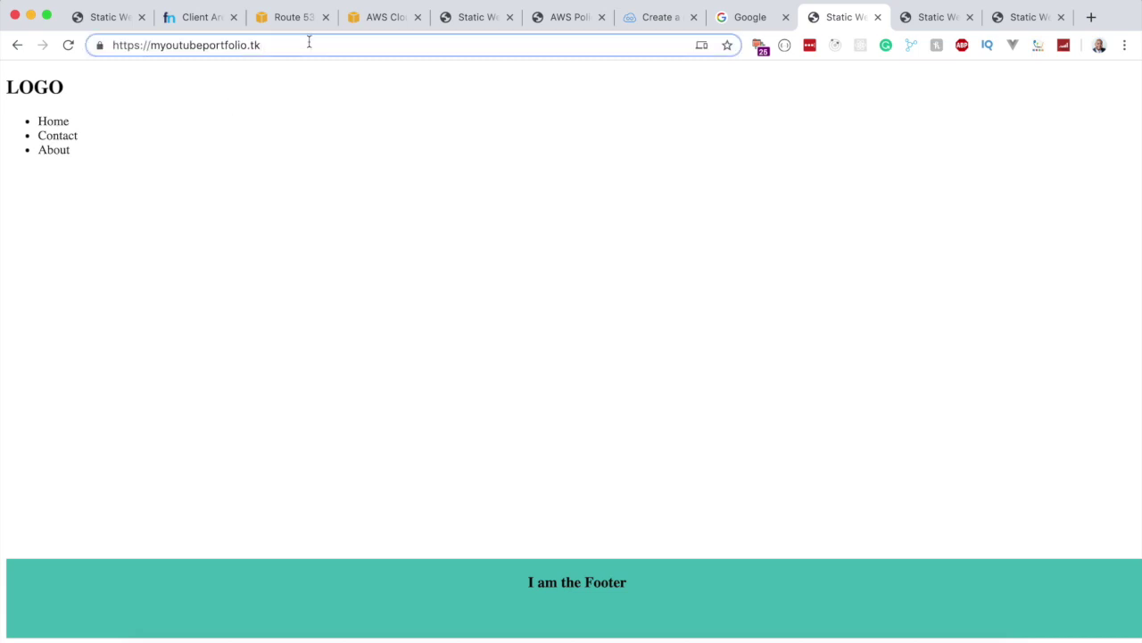
key(super+9)
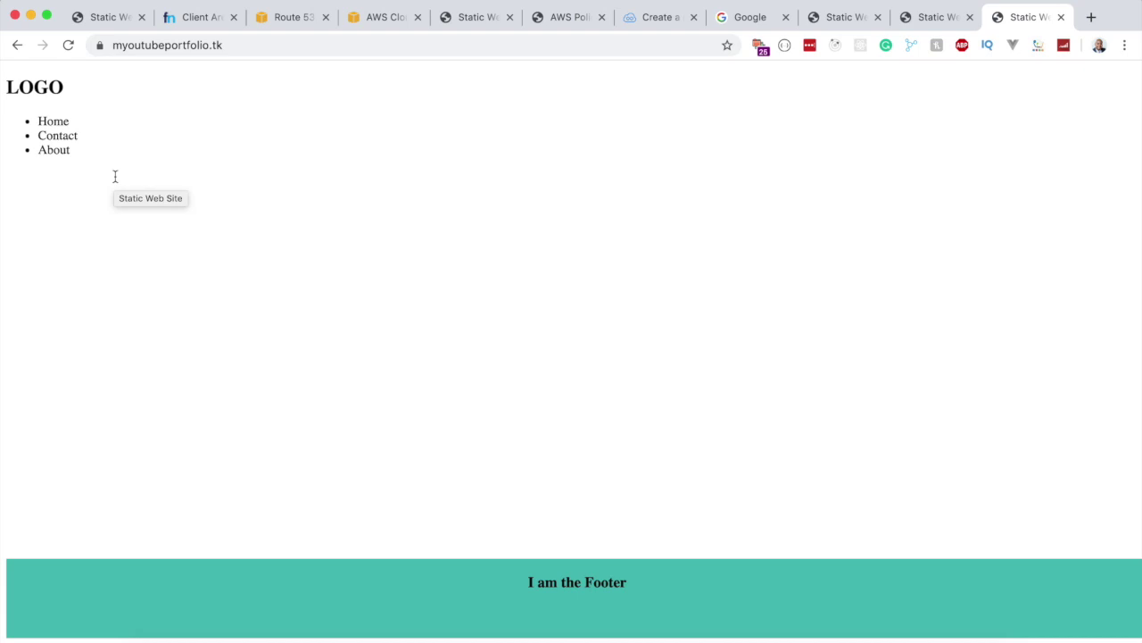
In Freenom, open the nameserver settings of the myoutubeportfolio.tk domain.
click(182, 17)
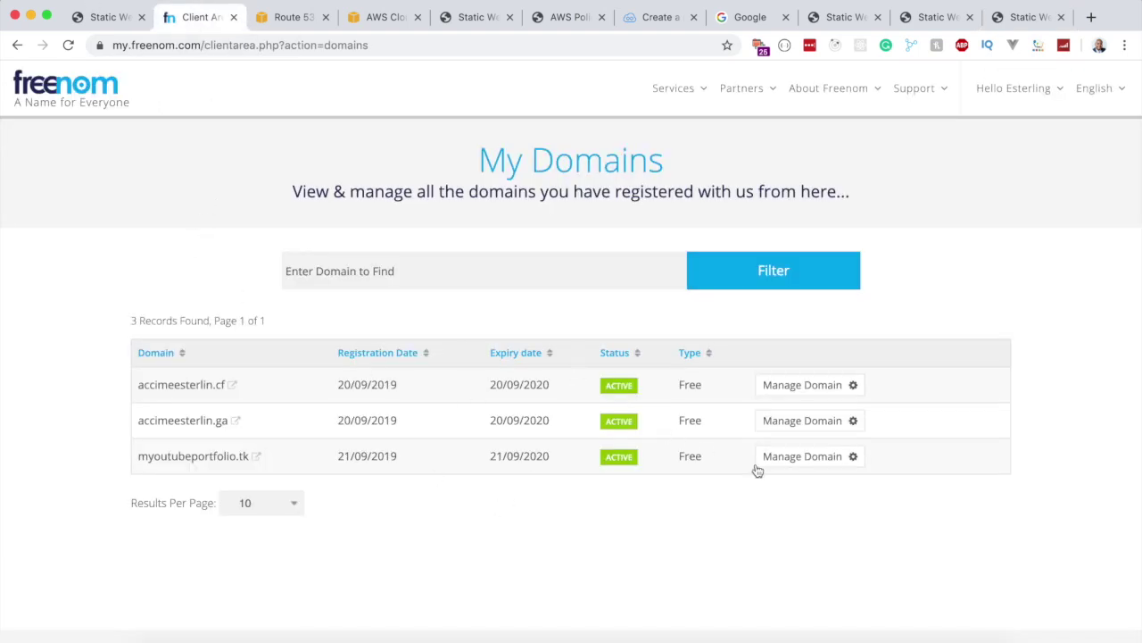
click(813, 463)
click(435, 229)
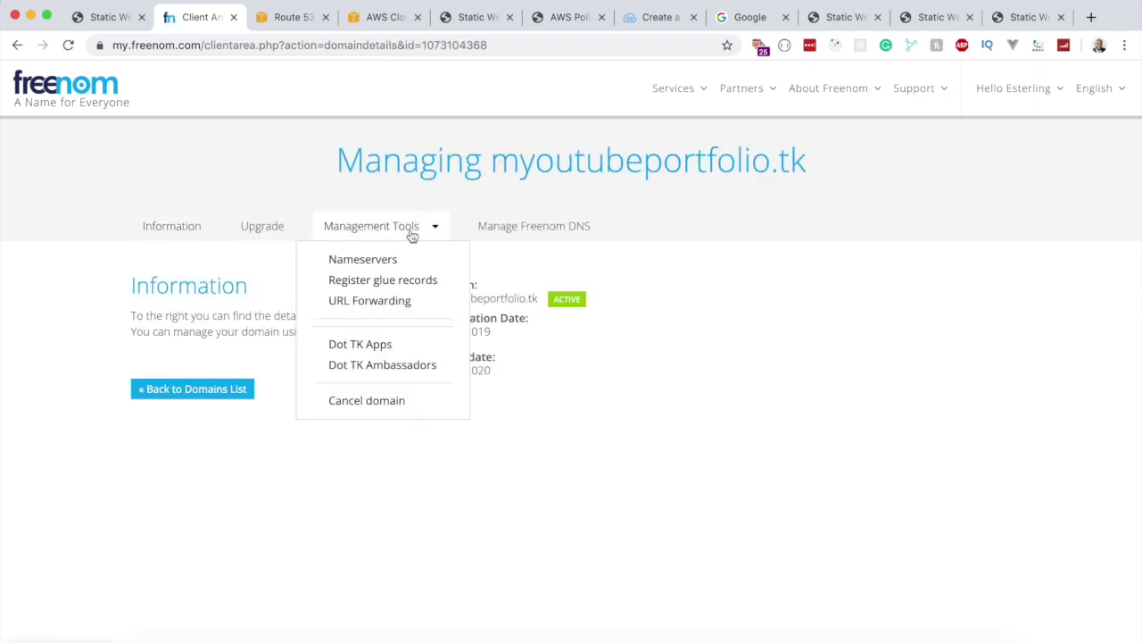
click(376, 262)
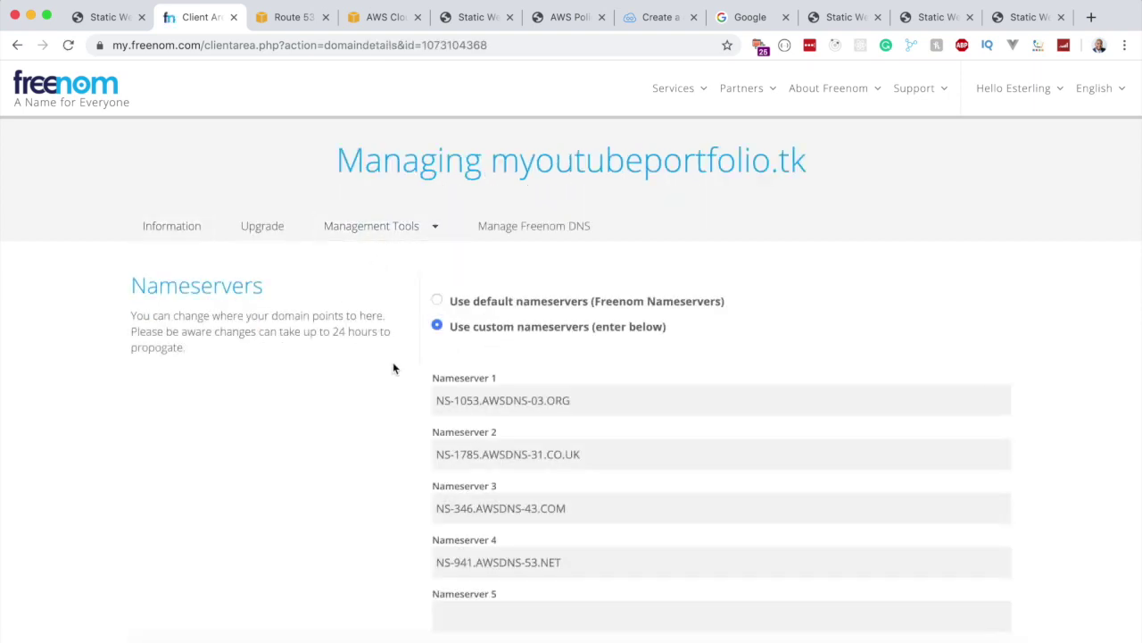
Open the NS record set of myoutubeportfolio.tk in Route 53 and compare its name servers with the custom nameservers in Freenom.
click(285, 17)
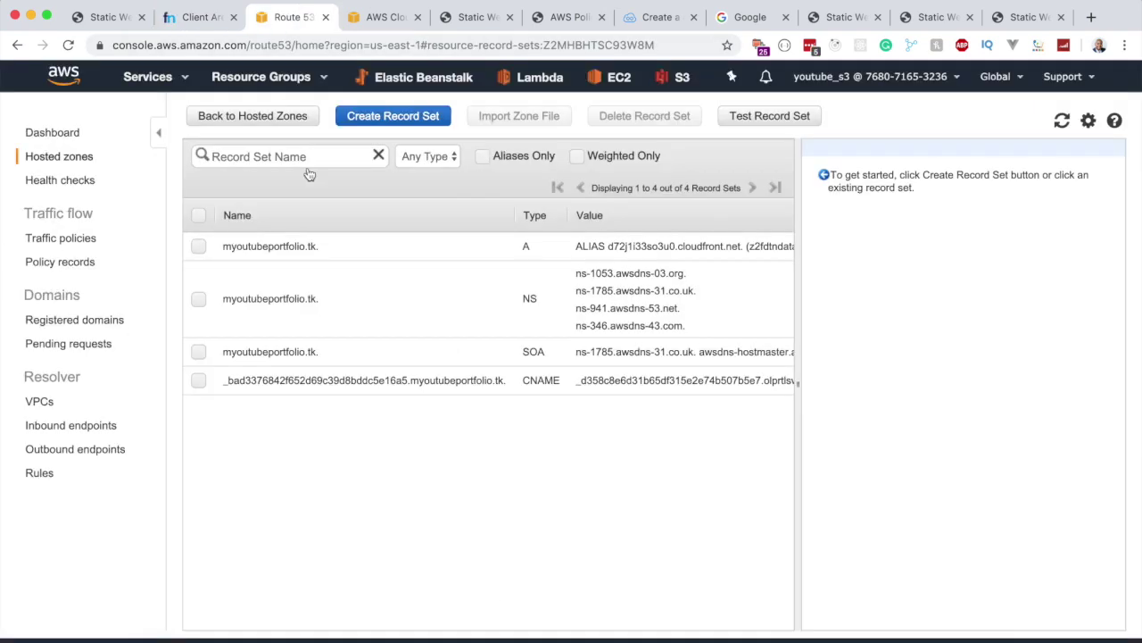
click(299, 315)
click(907, 308)
key(ctrl+a)
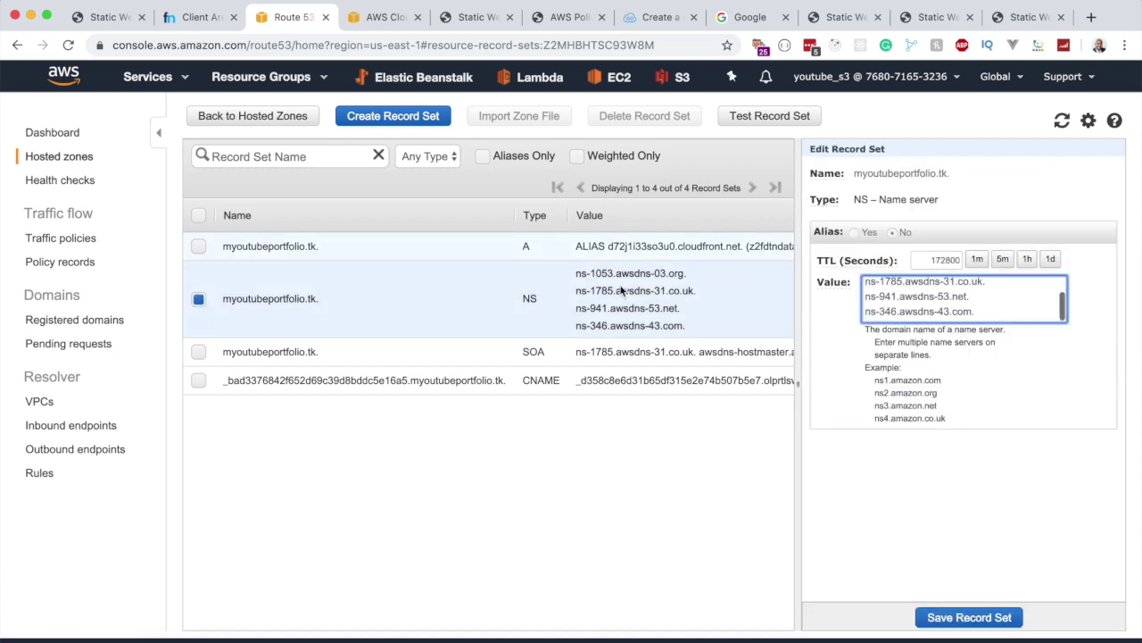
click(214, 18)
scroll(589, 393, down, 3)
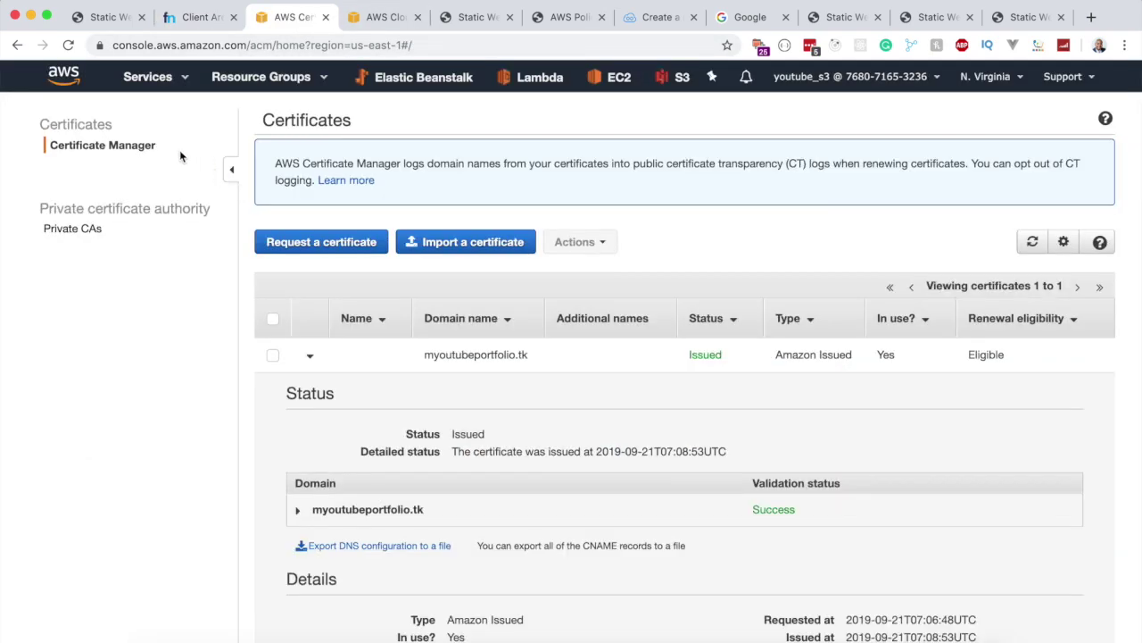
In Certificate Manager, expand the myoutubeportfolio.tk domain of the certificate and review its CNAME validation record and the Route 53 record creation option.
drag(179, 150, 49, 146)
click(127, 296)
scroll(357, 440, down, 5)
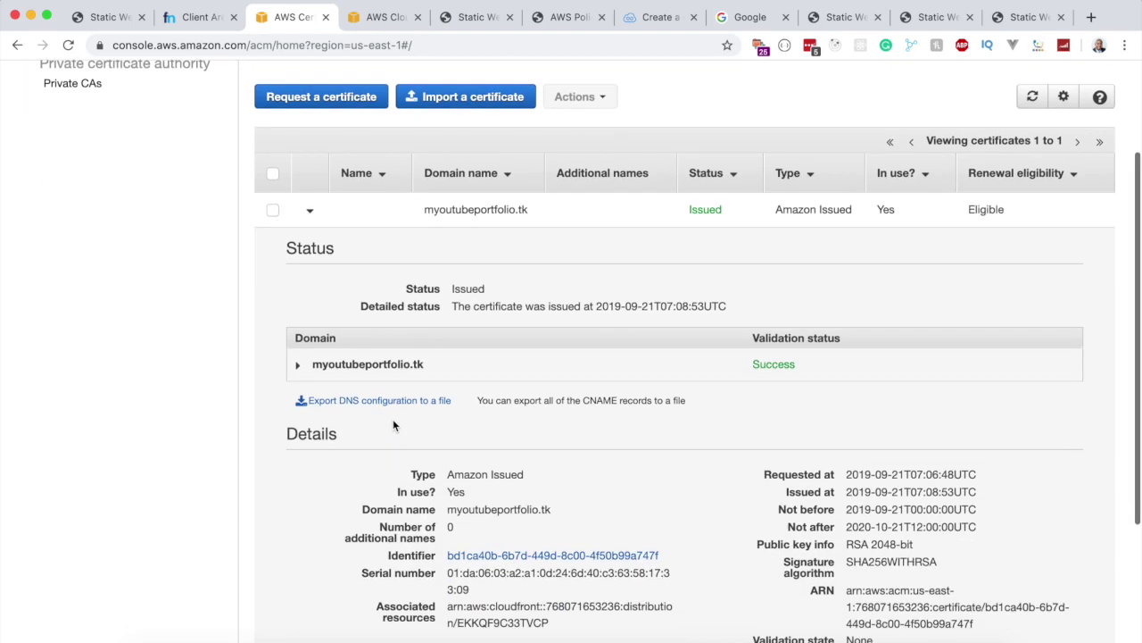
click(367, 218)
scroll(369, 357, down, 1)
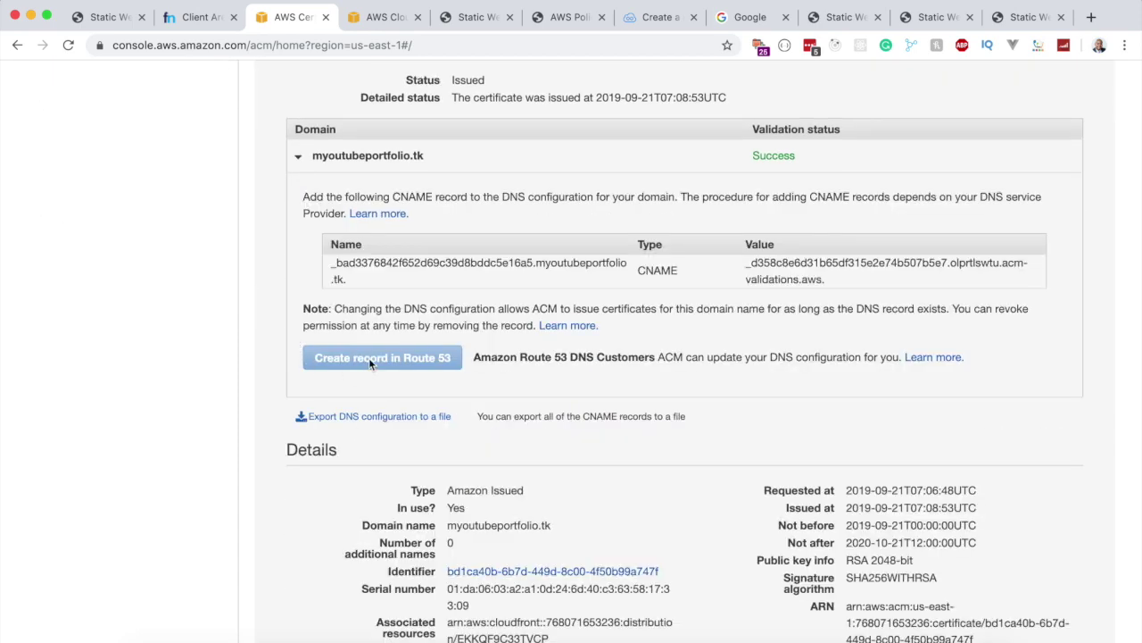
scroll(369, 357, up, 1)
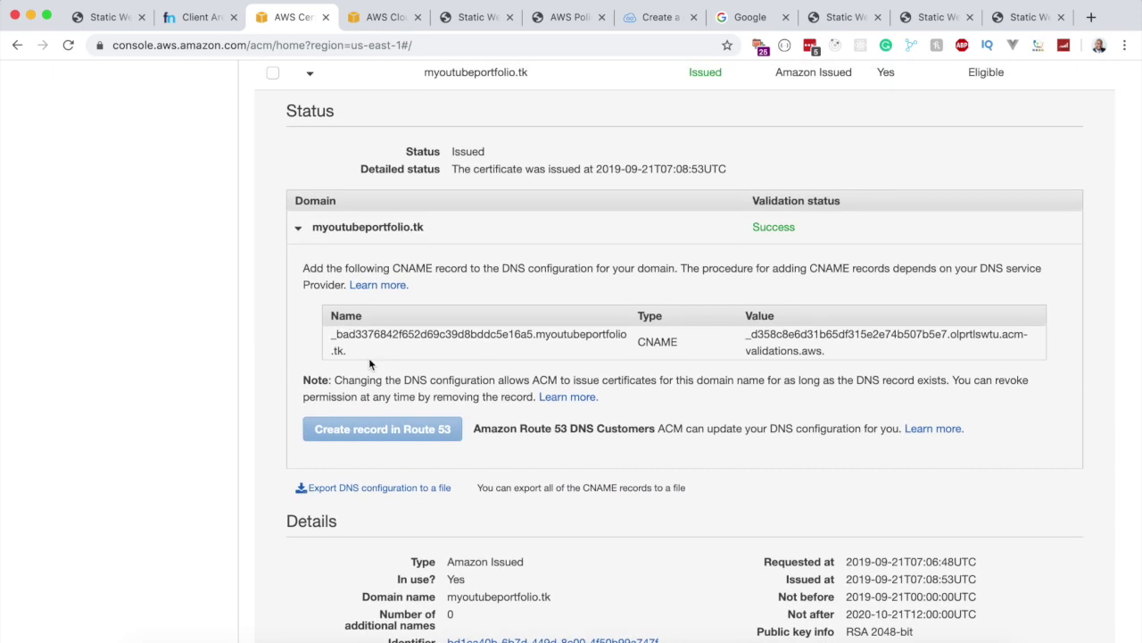
scroll(368, 357, up, 4)
scroll(369, 357, up, 2)
key(super+bracketleft)
scroll(416, 369, right, 1)
scroll(416, 369, left, 1)
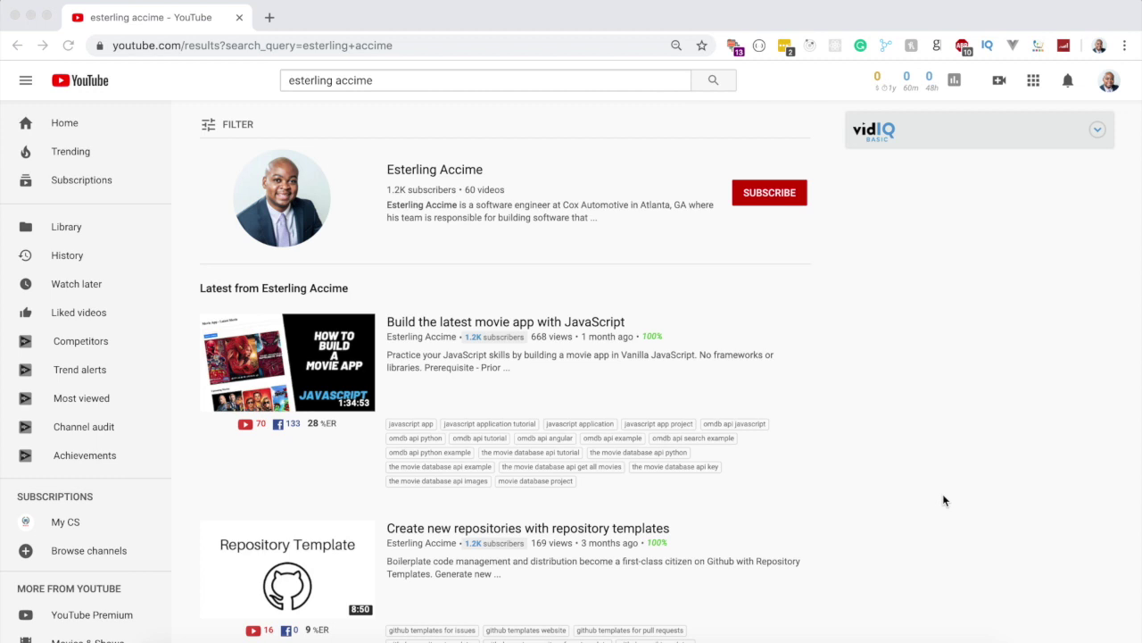
On YouTube, subscribe to the channel at the head of the search results and set its notifications to All.
click(766, 196)
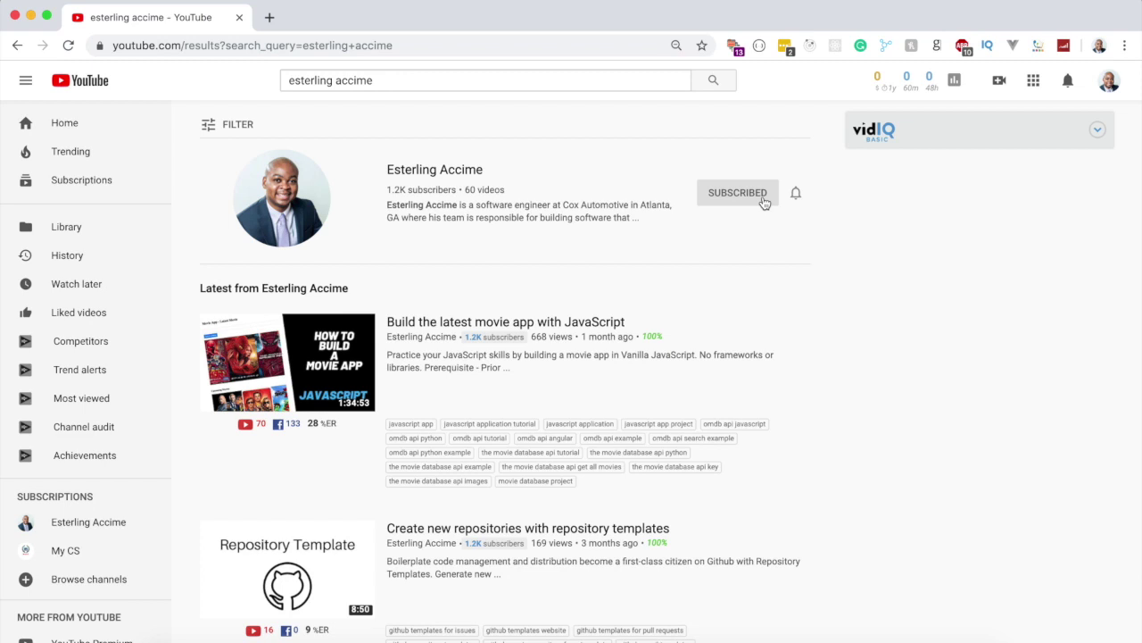
click(797, 195)
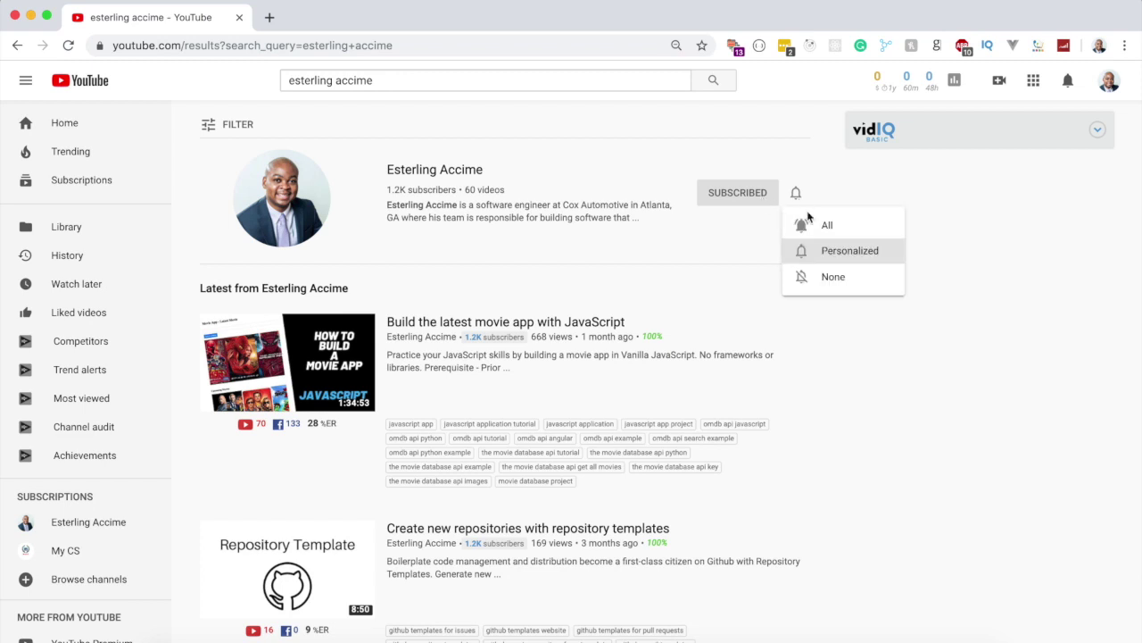
click(823, 225)
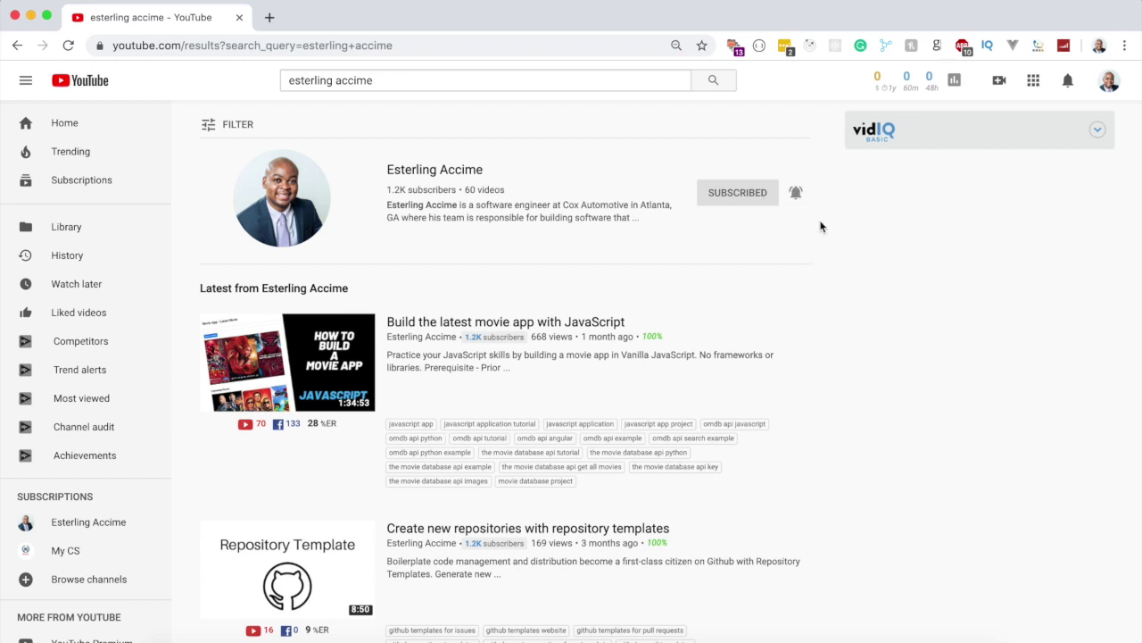